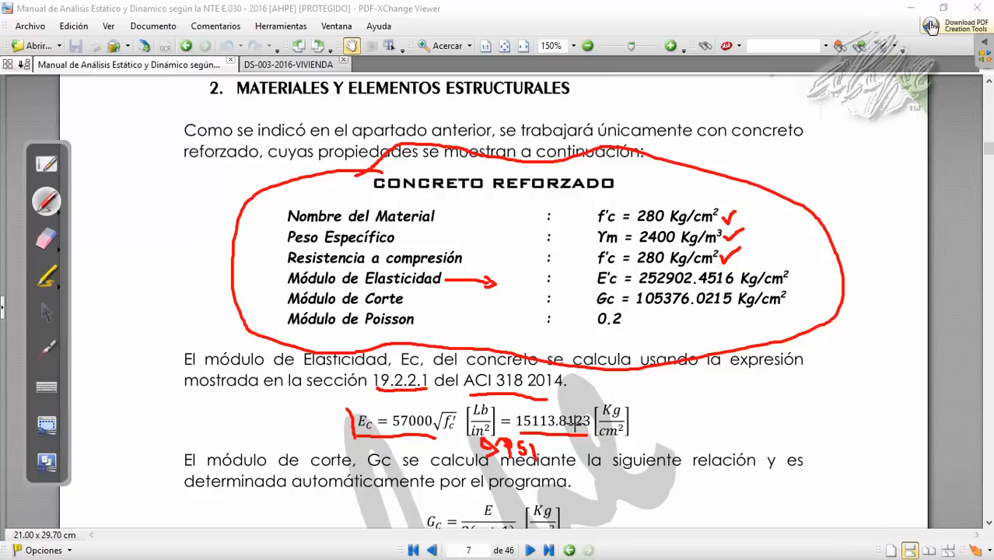
Step: Erase all the red pen annotations over the reinforced concrete properties and the elasticity modulus formula
click(46, 239)
mouse_move(179, 204)
mouse_down()
mouse_move(568, 155)
mouse_move(714, 178)
mouse_move(824, 326)
mouse_move(779, 428)
mouse_move(555, 395)
mouse_up()
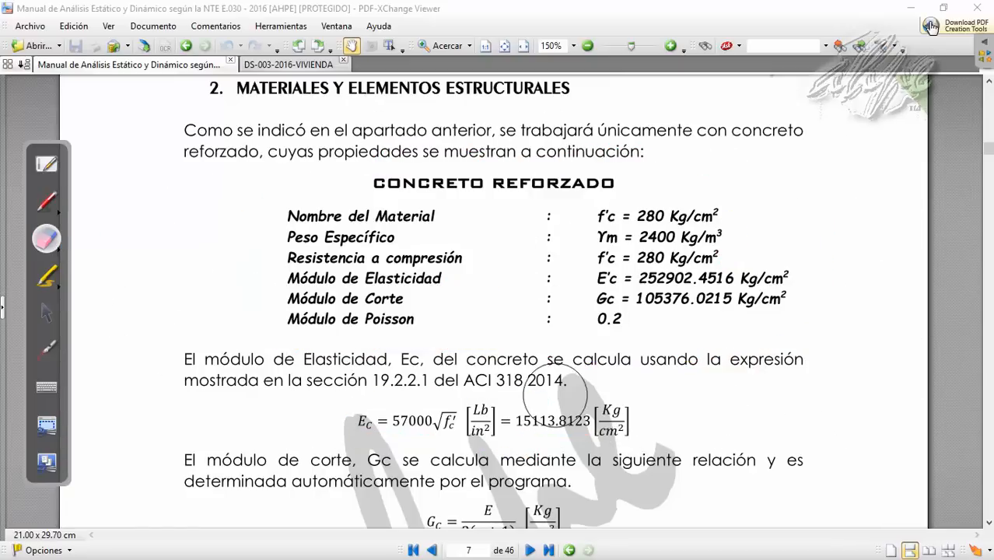
click(47, 313)
Step: In red pen, tick Módulo de Corte, circle the Gc formula and underline the Poisson value 0.2
scroll(451, 432, down, 5)
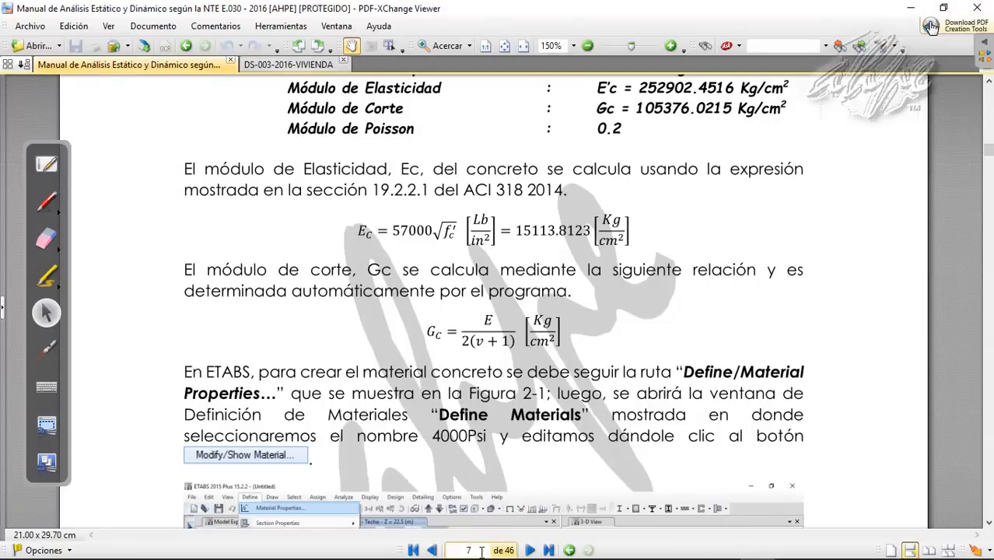
scroll(459, 328, up, 1)
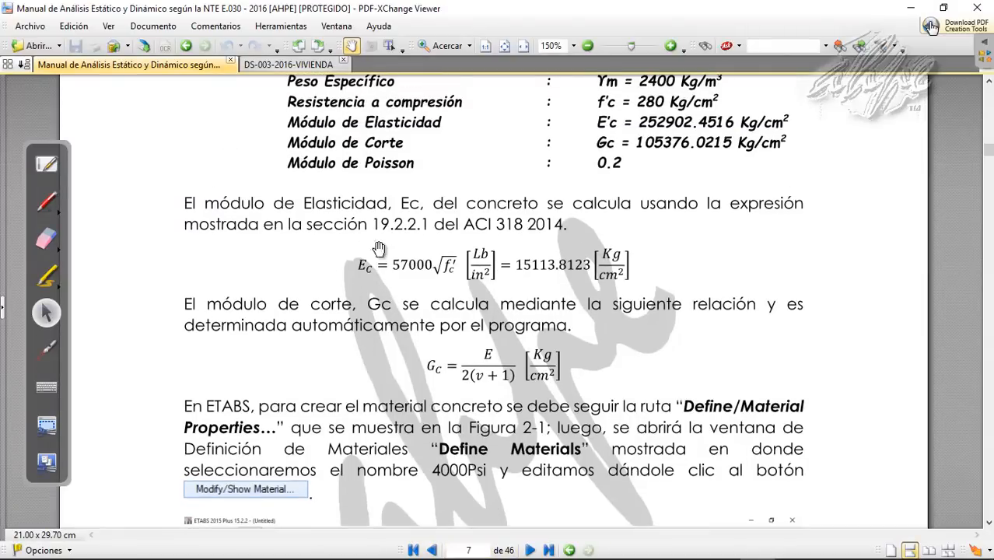
scroll(365, 326, down, 5)
scroll(318, 326, up, 6)
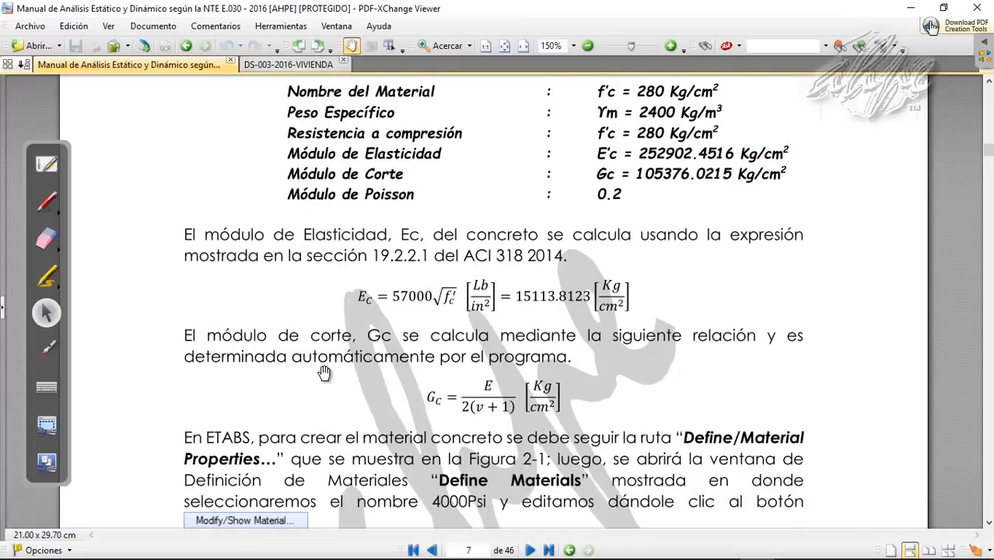
scroll(317, 325, up, 1)
click(46, 201)
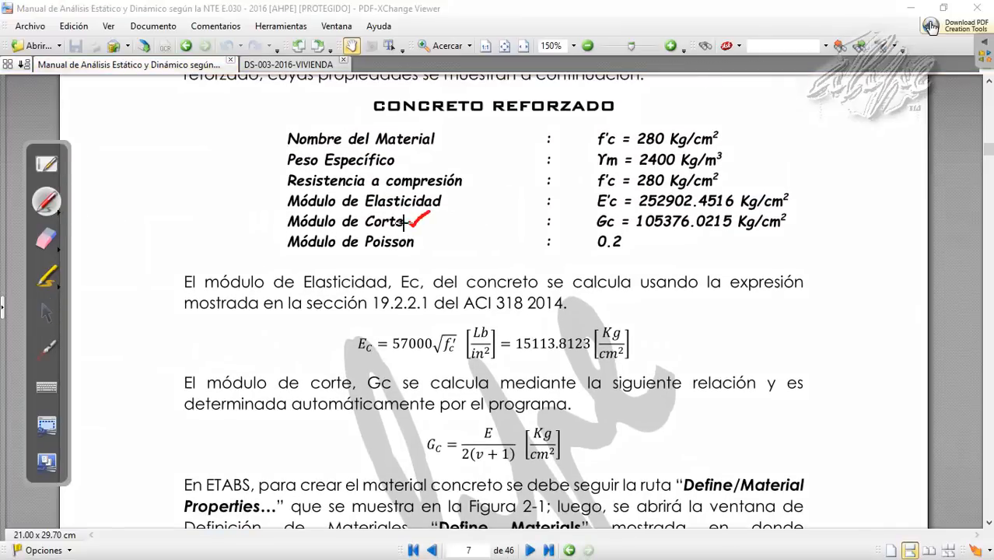
mouse_move(576, 430)
mouse_down()
mouse_move(462, 399)
mouse_move(429, 467)
mouse_move(554, 484)
mouse_up()
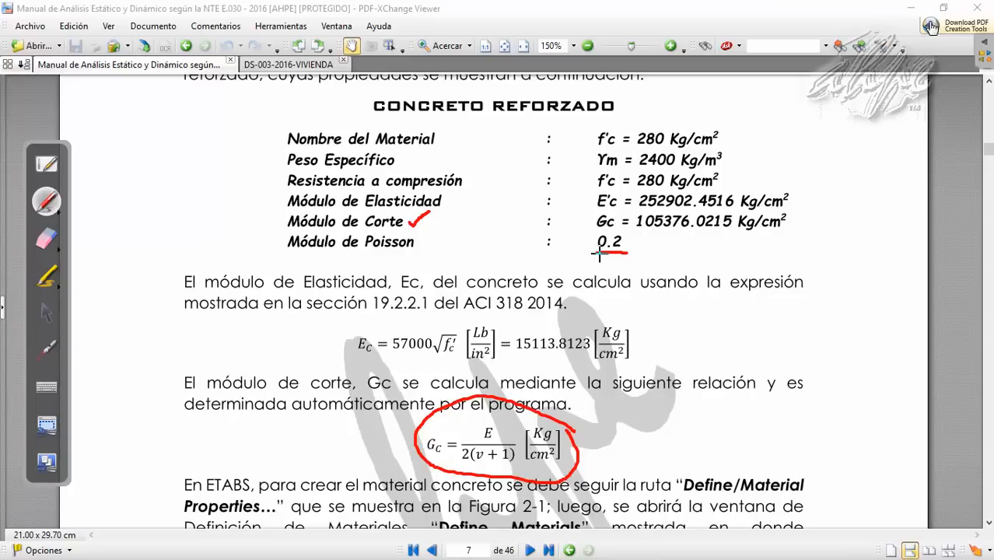
Step: Erase the red marks around the shear modulus, the Poisson value and the Gc formula
click(45, 239)
mouse_move(185, 234)
mouse_down()
mouse_move(375, 261)
mouse_move(497, 420)
mouse_move(401, 447)
mouse_up()
click(46, 312)
Step: Review the initial considerations and the structural floor plan of the building, Figura 1-1, on page 6 of the manual
scroll(373, 162, down, 5)
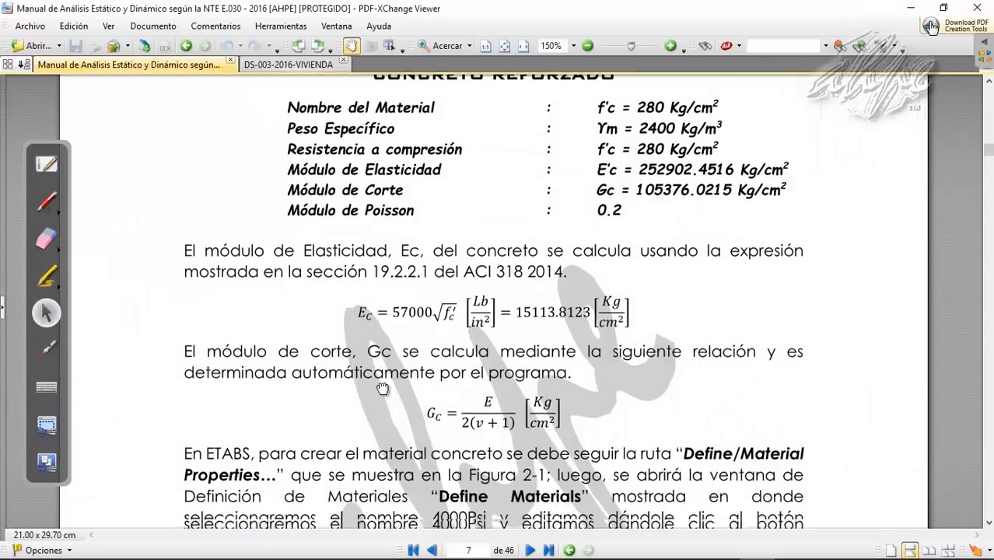
scroll(373, 162, up, 8)
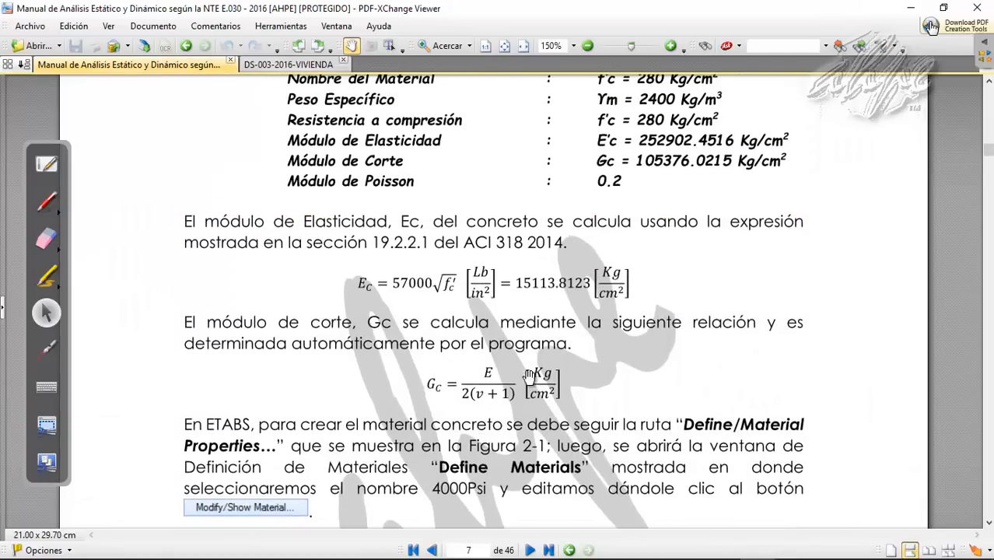
scroll(597, 511, up, 13)
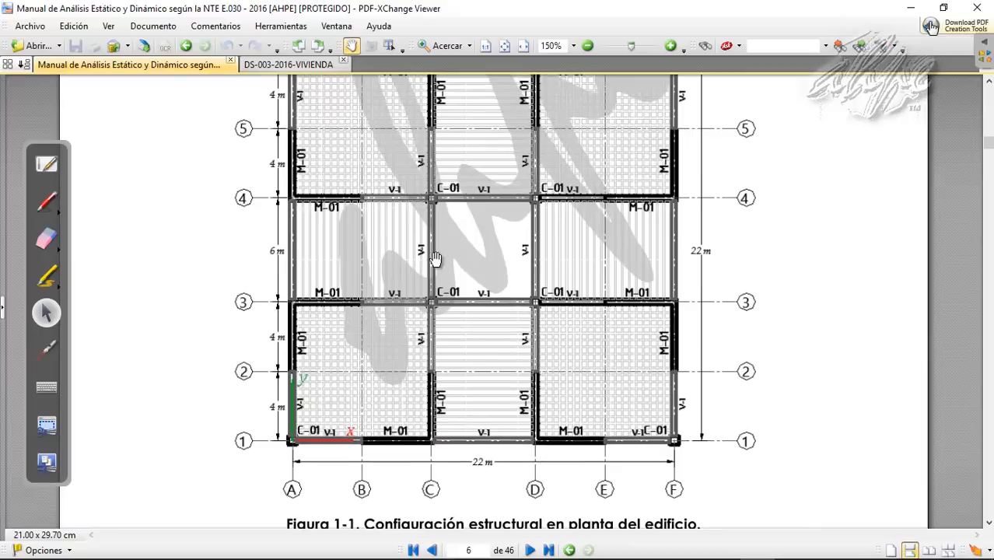
scroll(408, 233, down, 1)
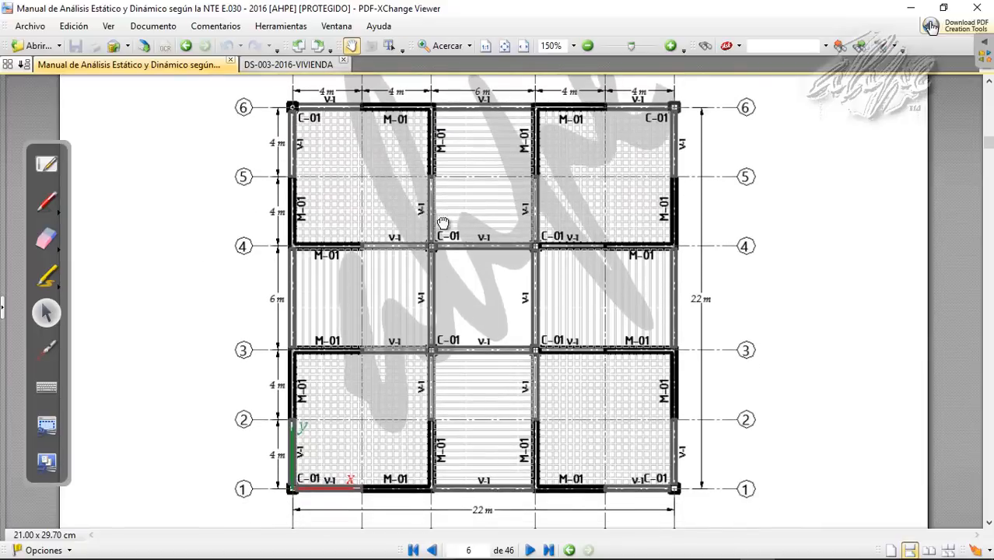
scroll(502, 317, up, 10)
scroll(502, 317, up, 3)
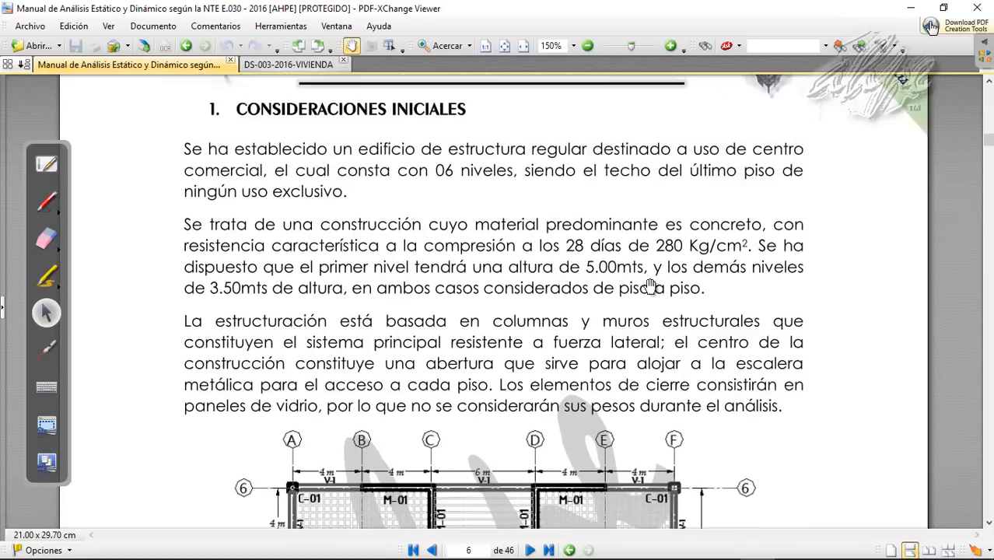
scroll(339, 333, down, 13)
scroll(339, 334, up, 2)
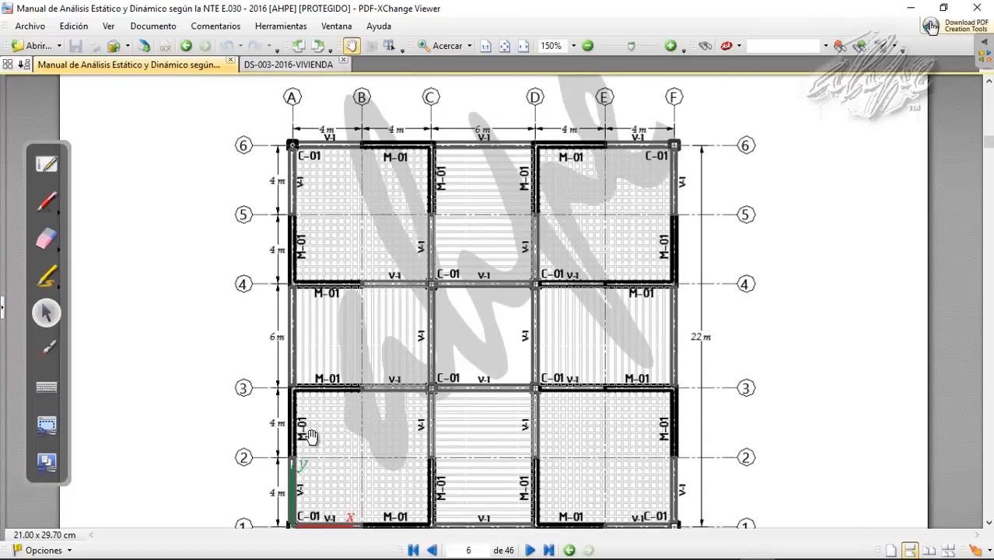
scroll(311, 436, down, 4)
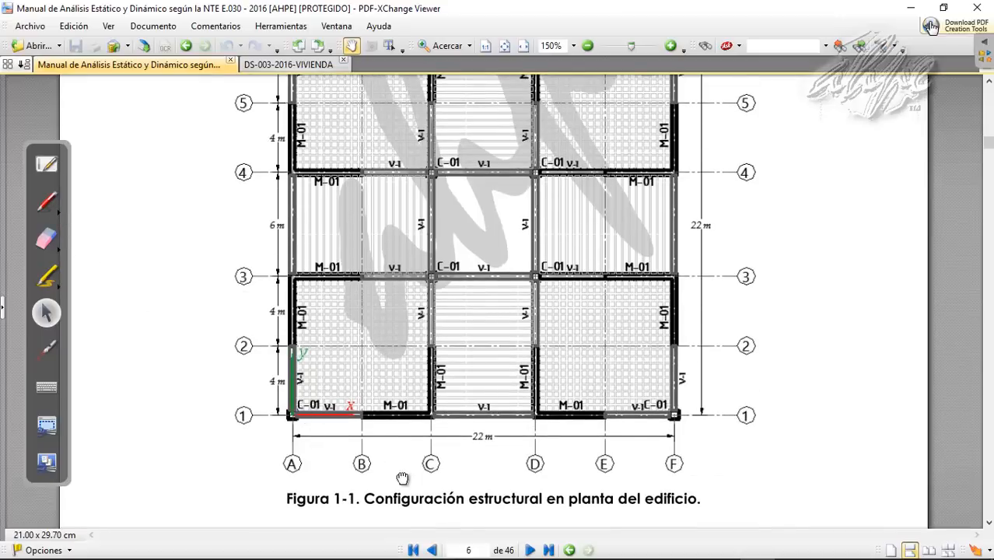
Step: Read the page 7 instructions and figure on creating the concrete material through Define Materials
scroll(391, 394, down, 13)
scroll(391, 393, down, 18)
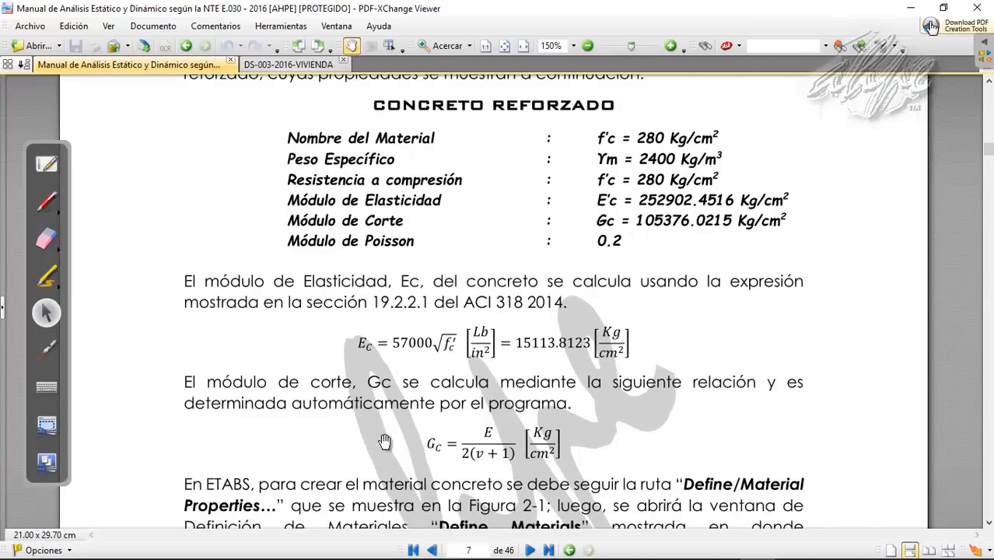
drag(405, 445, 362, 263)
scroll(363, 263, down, 5)
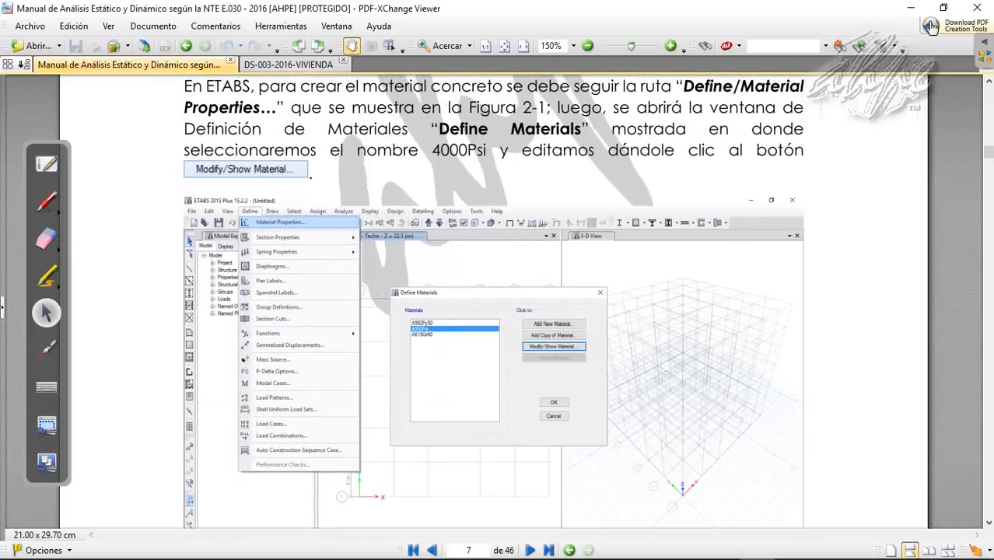
Step: Switch to ETABS and initialize the new model with built-in settings and Metric MKS display units
click(267, 546)
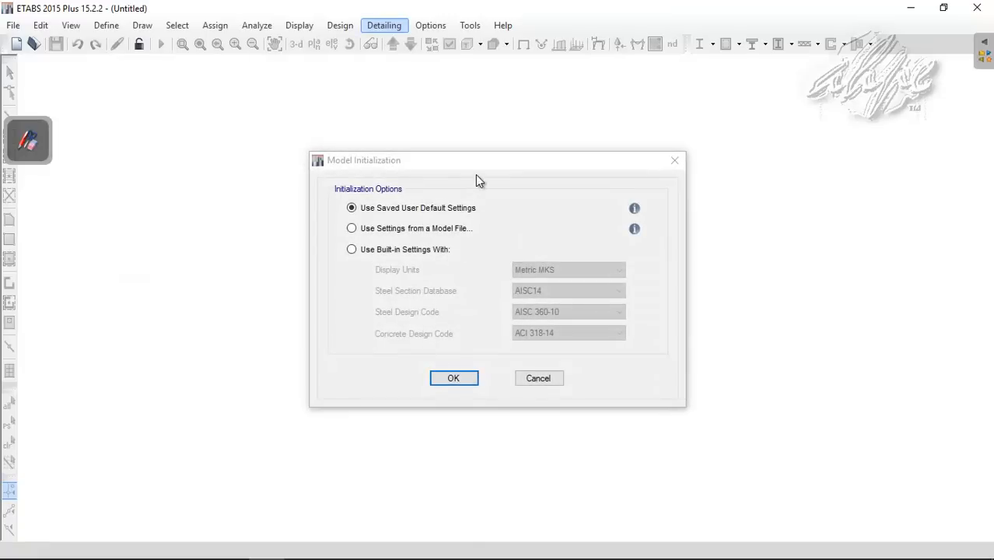
drag(476, 165, 496, 147)
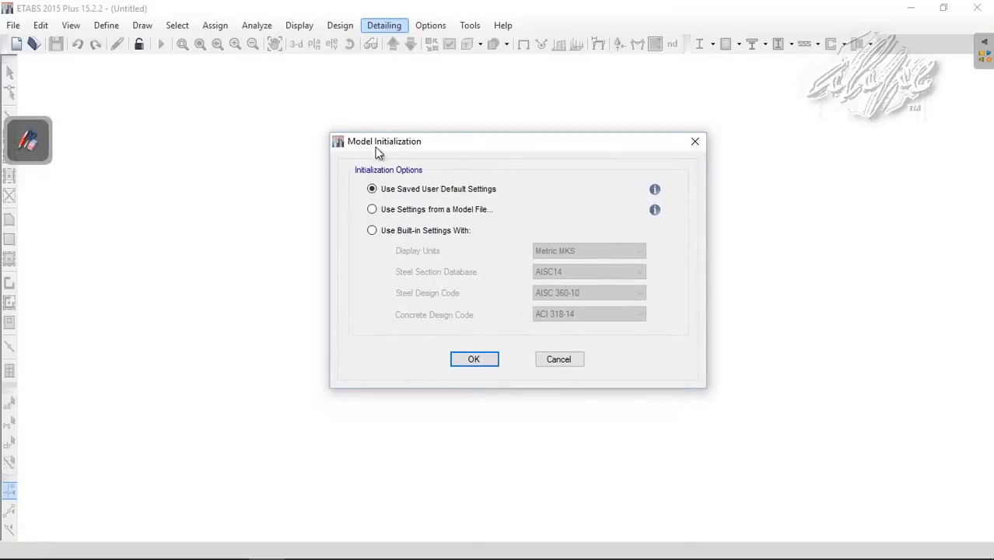
click(377, 232)
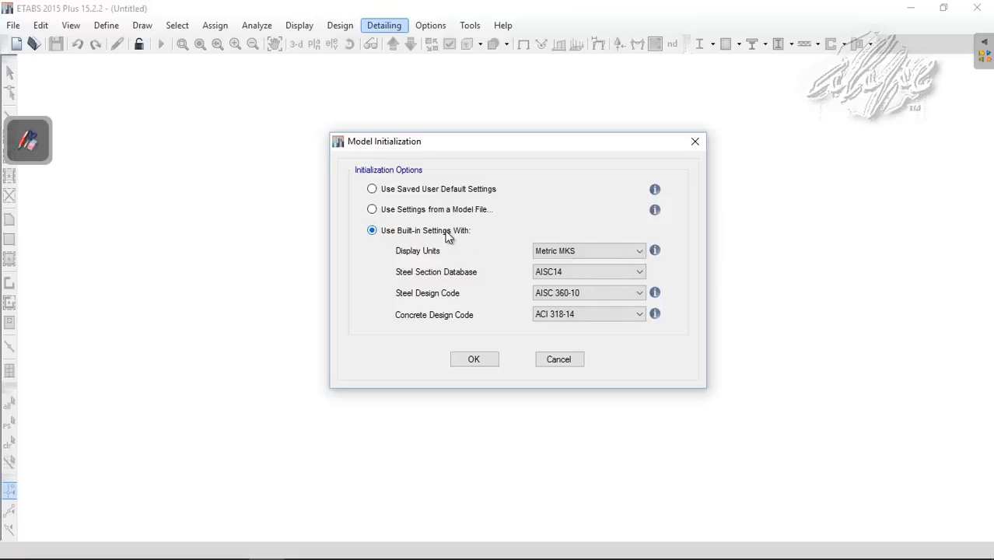
click(597, 254)
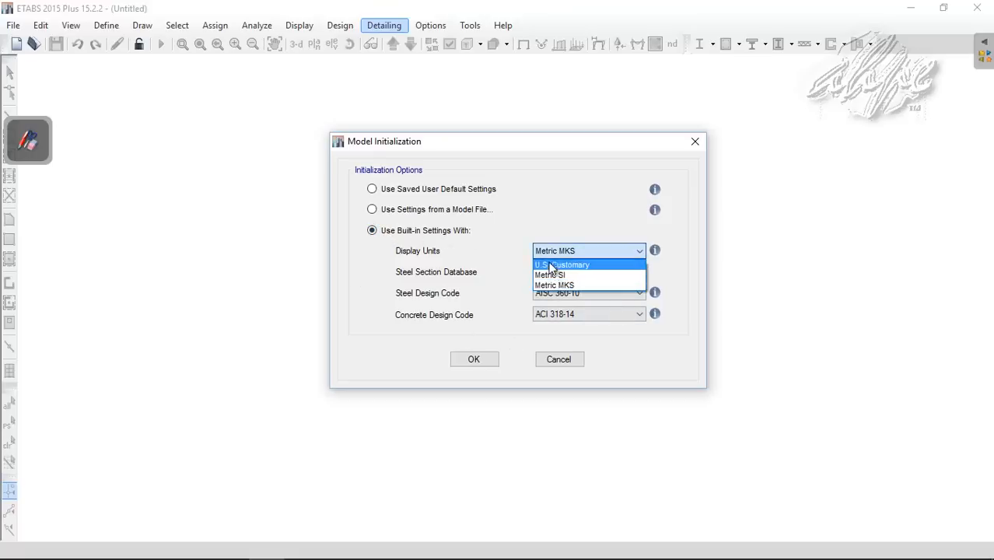
click(572, 286)
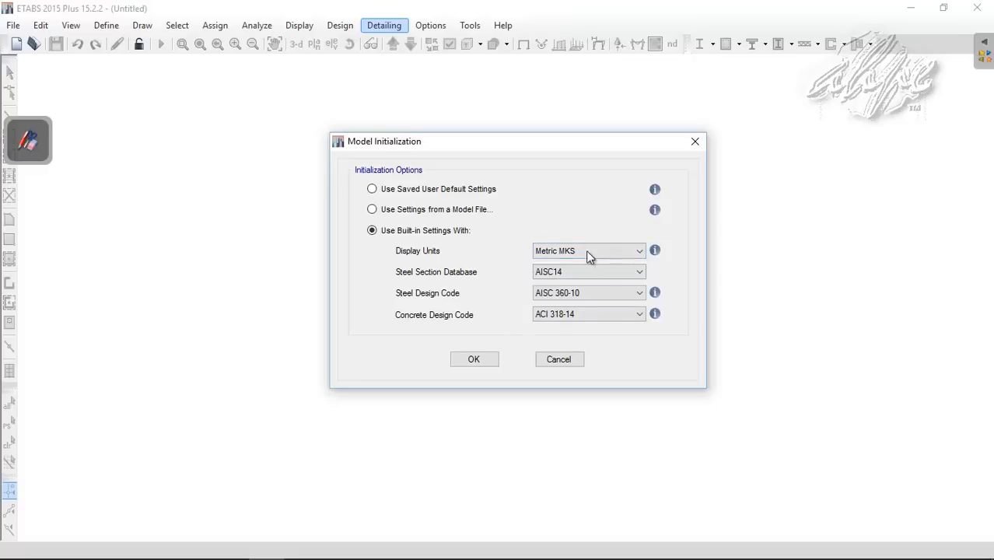
key(Tab)
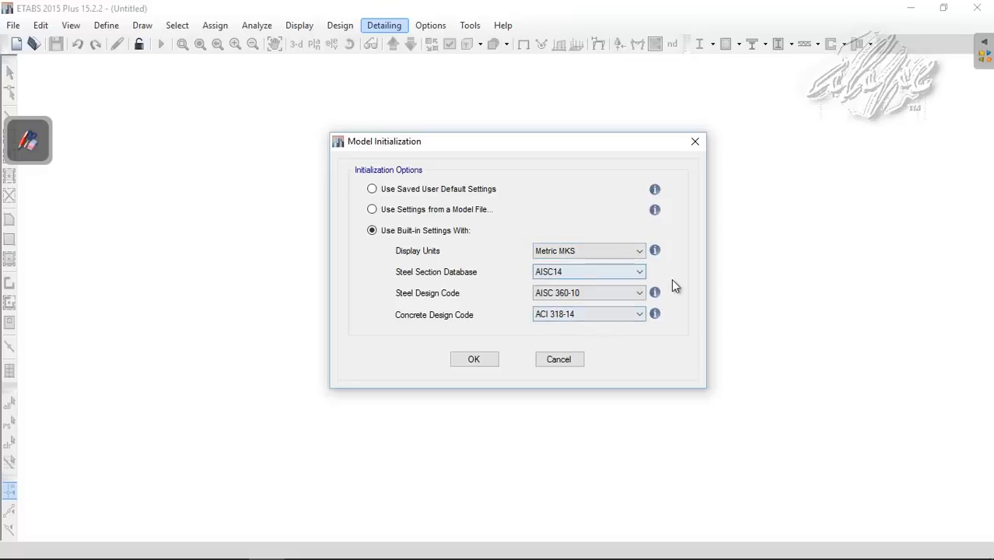
mouse_move(531, 145)
mouse_down()
mouse_move(522, 154)
mouse_move(537, 160)
mouse_up()
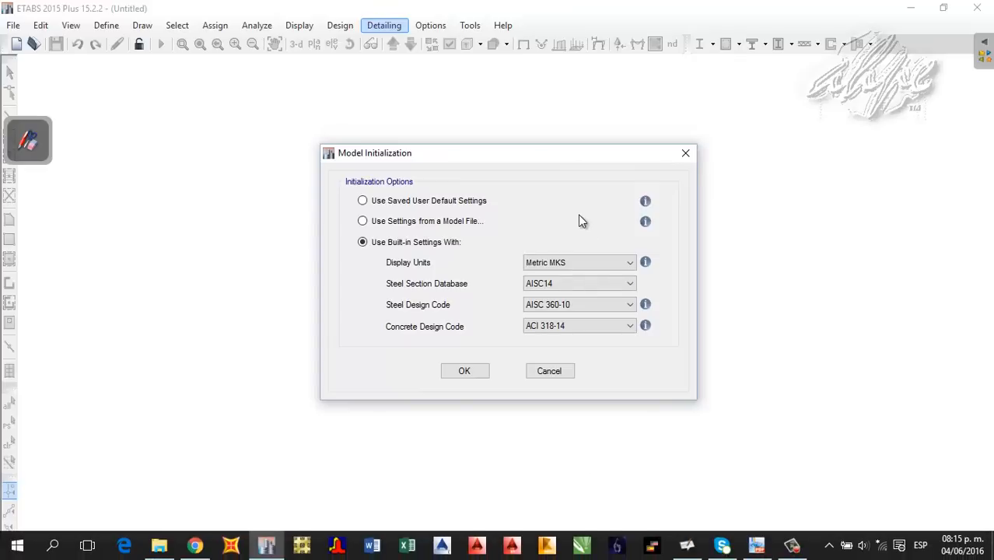
drag(486, 156, 473, 154)
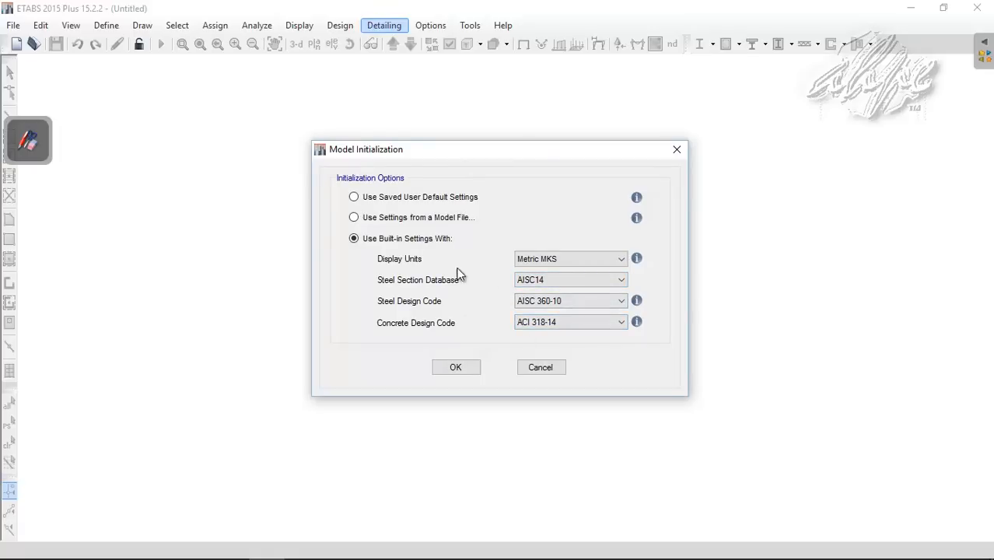
click(456, 368)
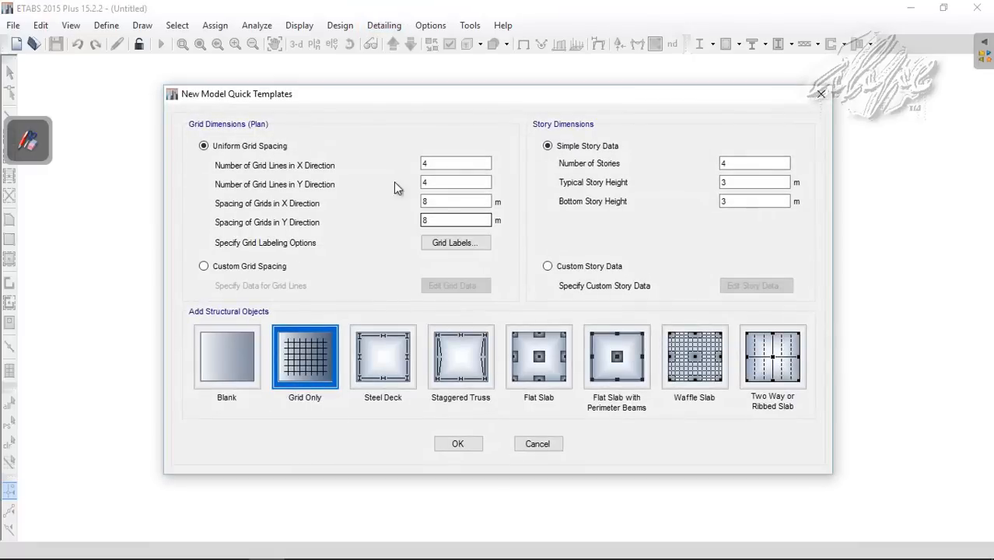
Step: Examine the uniform grid line counts and spacing values in both directions in the new model template settings
click(28, 138)
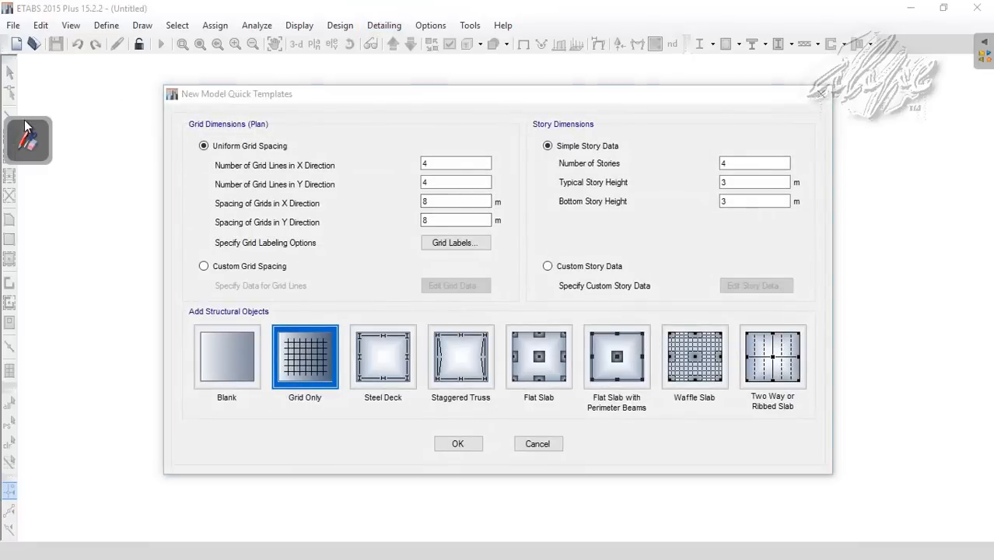
click(330, 97)
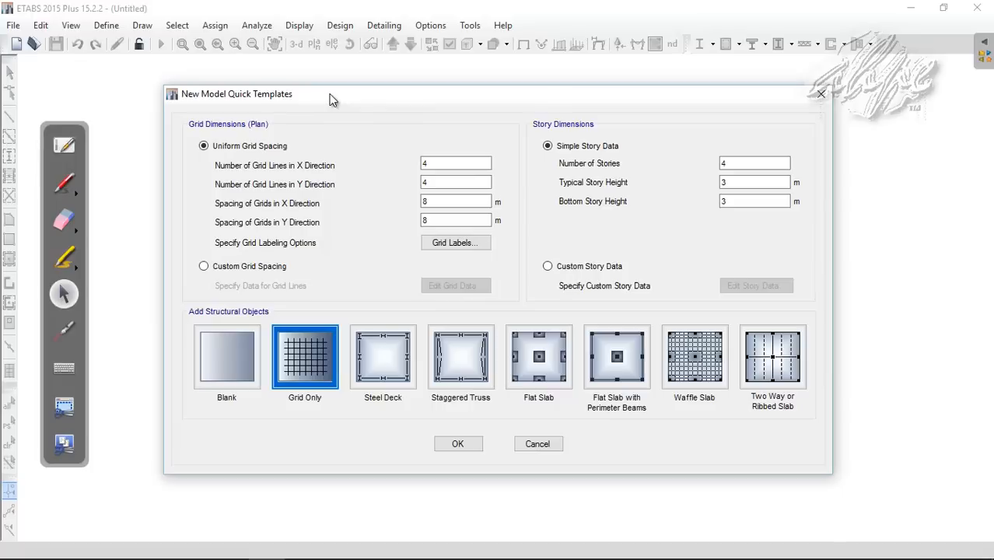
drag(405, 102, 406, 109)
mouse_move(496, 107)
mouse_down()
mouse_move(482, 111)
mouse_move(487, 100)
mouse_move(513, 101)
mouse_up()
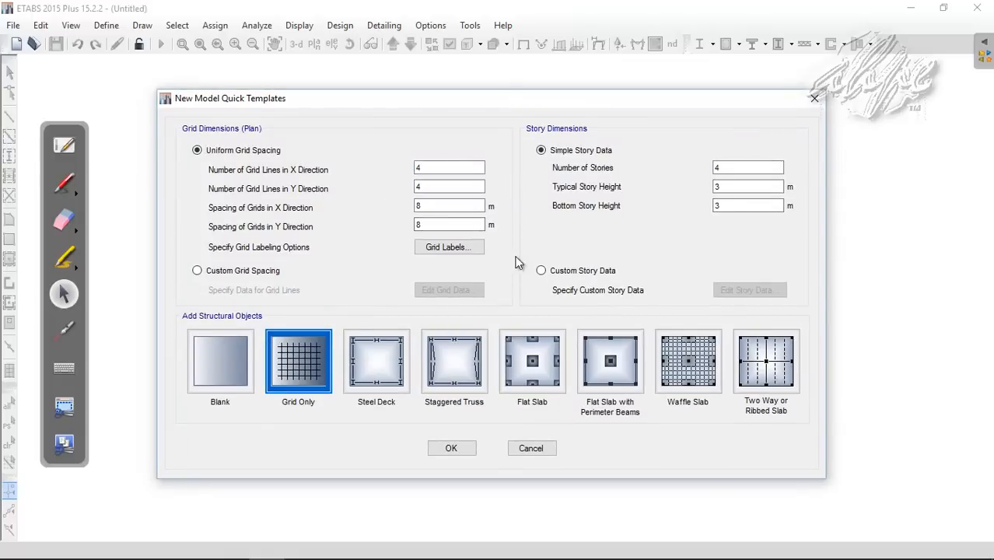
click(437, 169)
drag(413, 100, 431, 95)
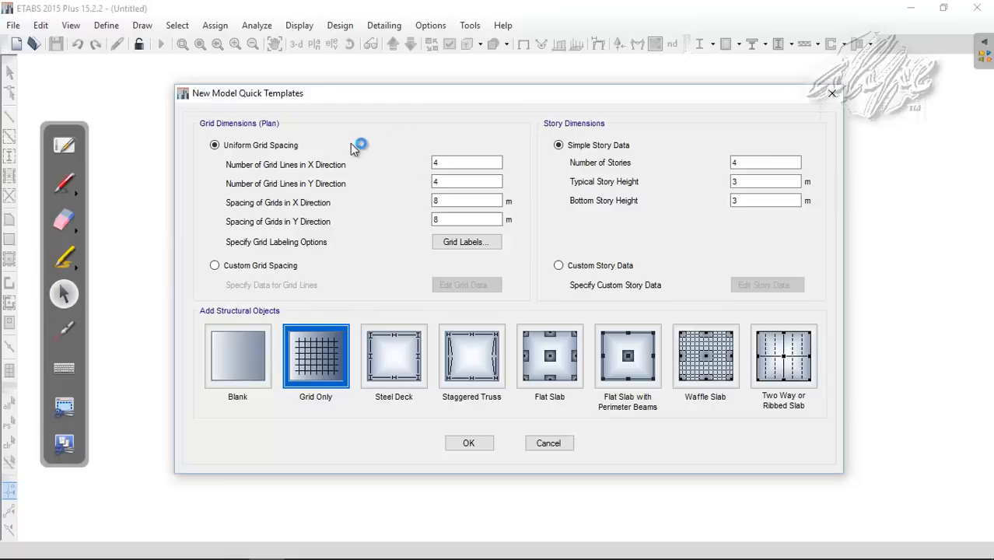
click(440, 162)
double_click(445, 182)
double_click(448, 201)
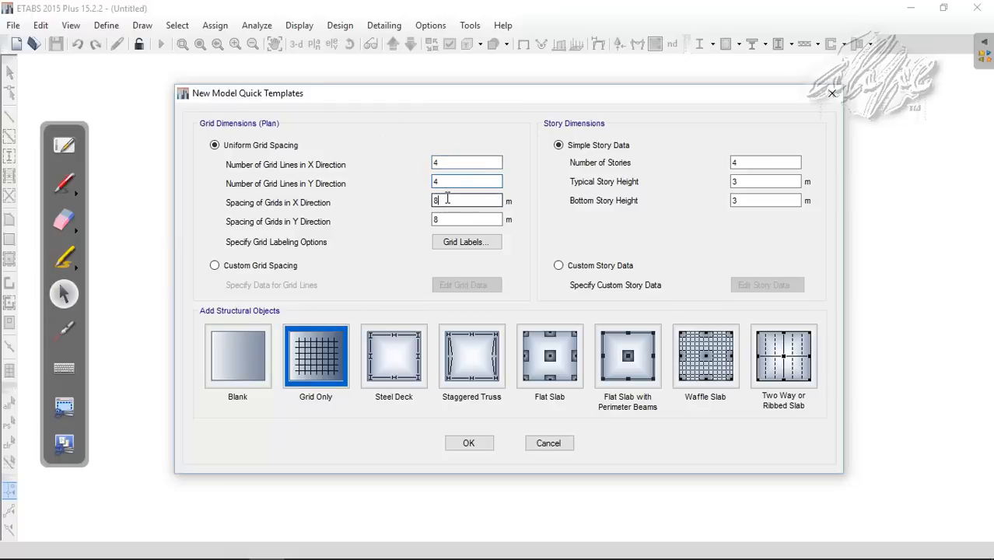
double_click(448, 220)
Step: Underline the Grid Dimensions (Plan) and Story Dimensions headings in red pen, and erase the marks
click(64, 182)
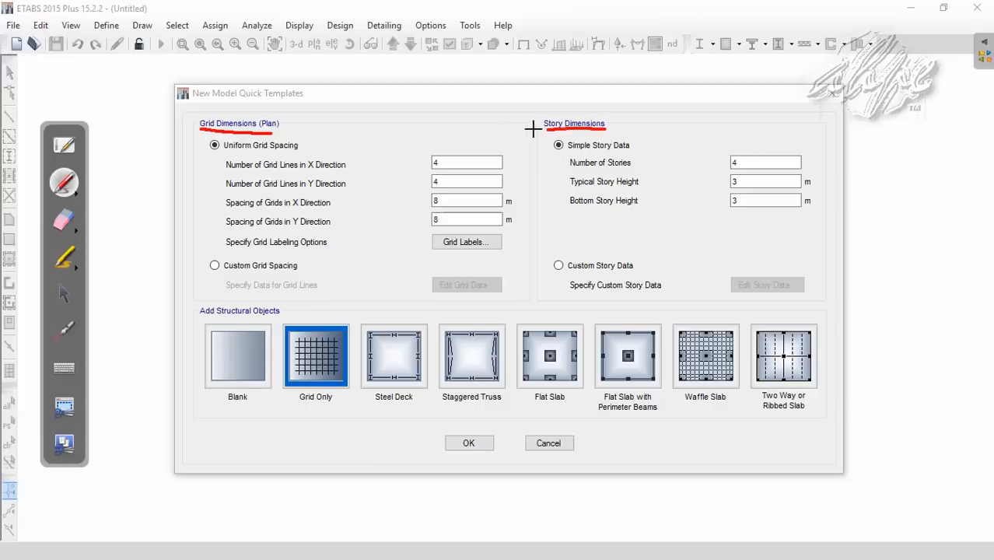
click(65, 221)
click(171, 142)
click(522, 121)
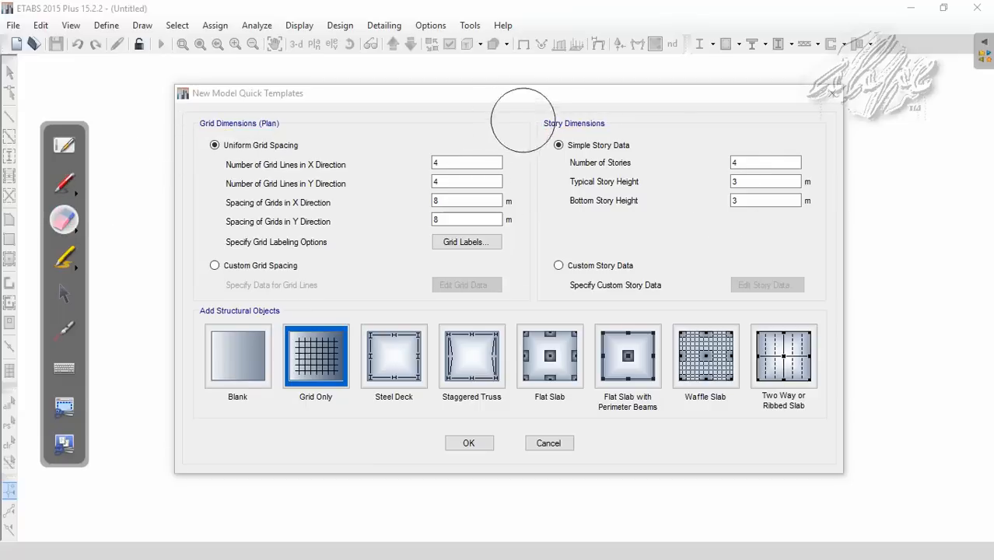
click(69, 293)
Step: Choose custom grid spacing instead of uniform spacing for the new model's plan grid
click(339, 95)
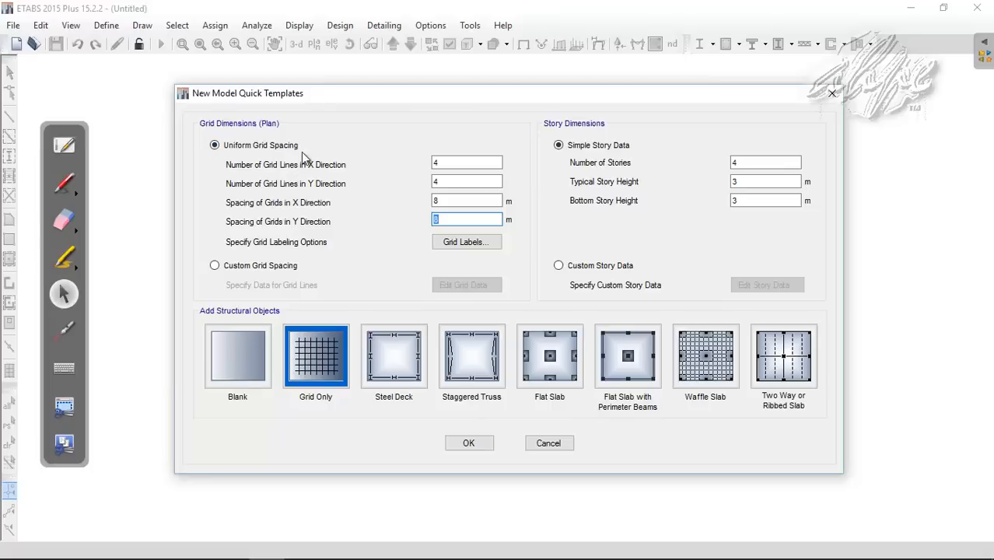
double_click(437, 163)
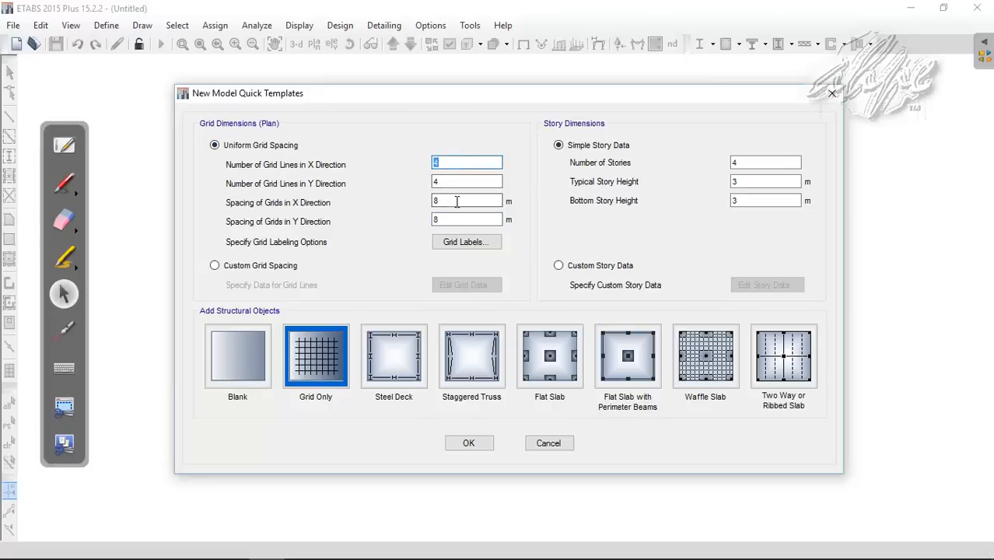
text(4)
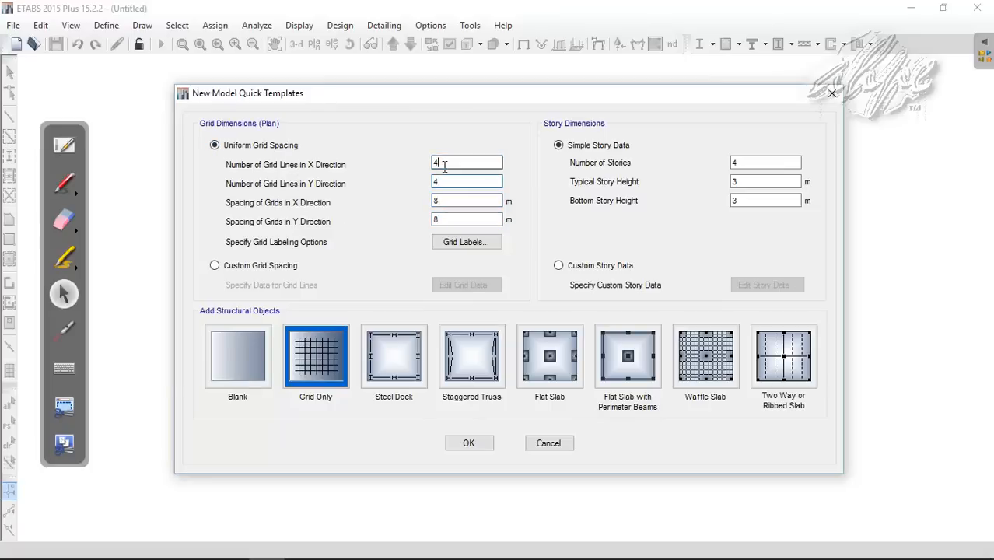
click(248, 268)
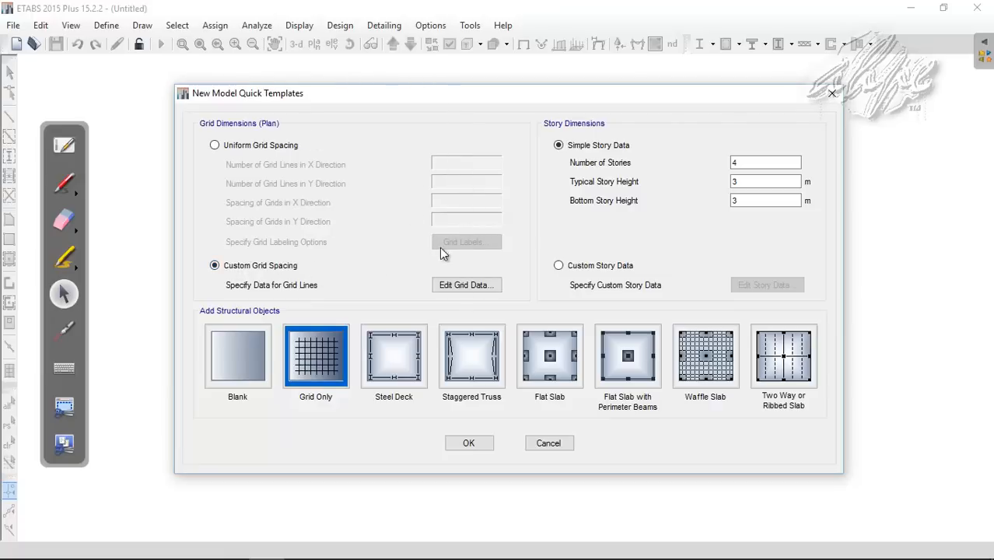
Step: Return the plan grid to uniform spacing and examine the simple and custom story data options, keeping simple story data selected
click(274, 152)
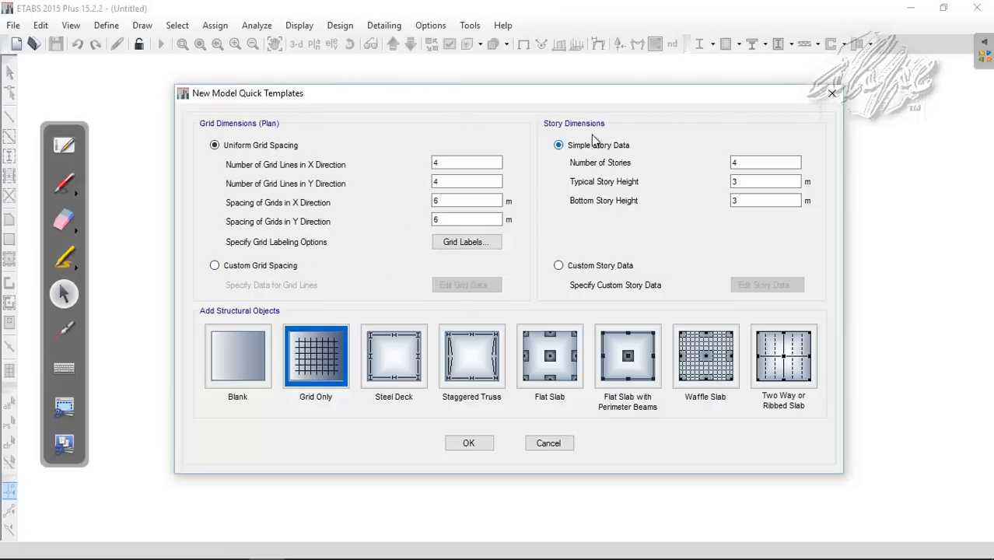
double_click(744, 162)
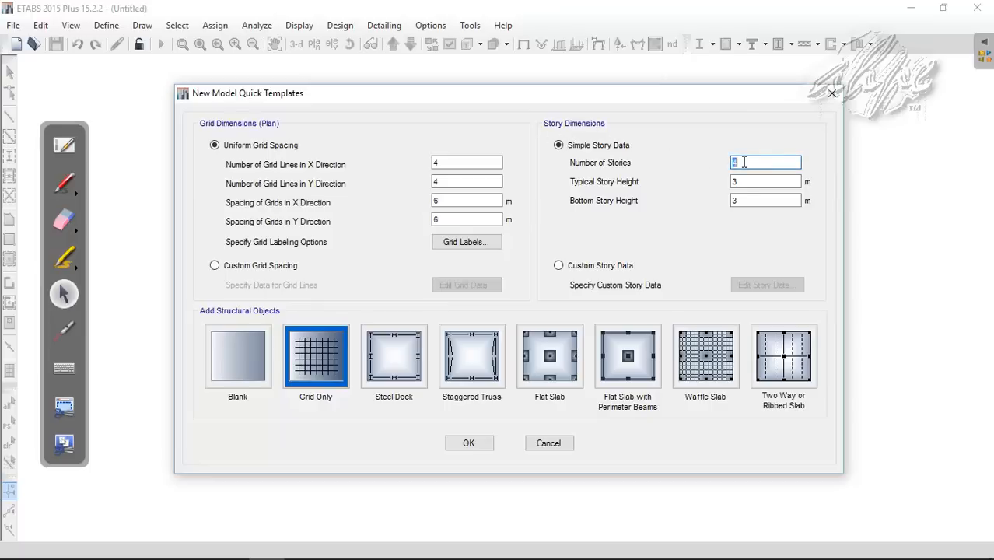
double_click(743, 182)
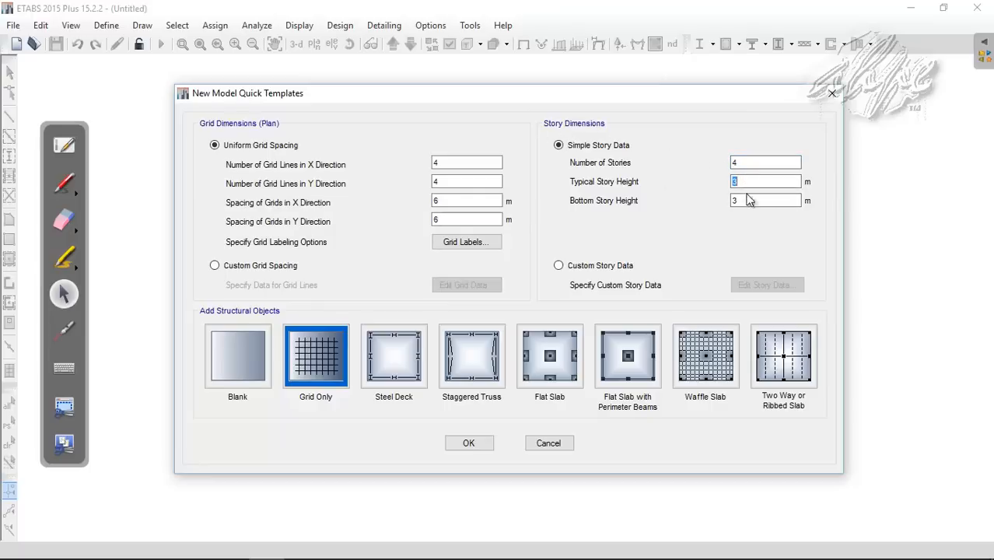
double_click(751, 201)
double_click(748, 184)
click(748, 200)
click(747, 181)
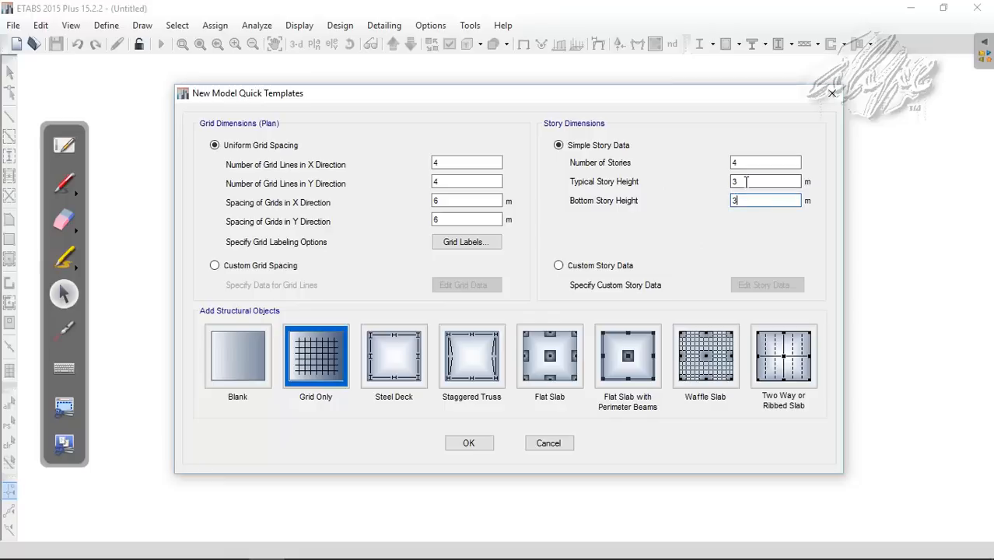
click(748, 200)
click(736, 182)
click(558, 264)
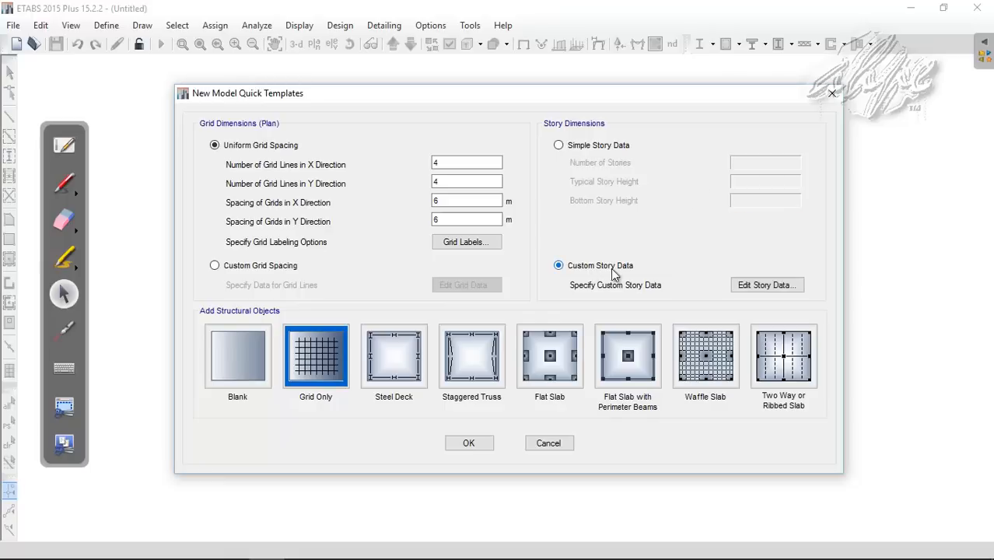
click(591, 148)
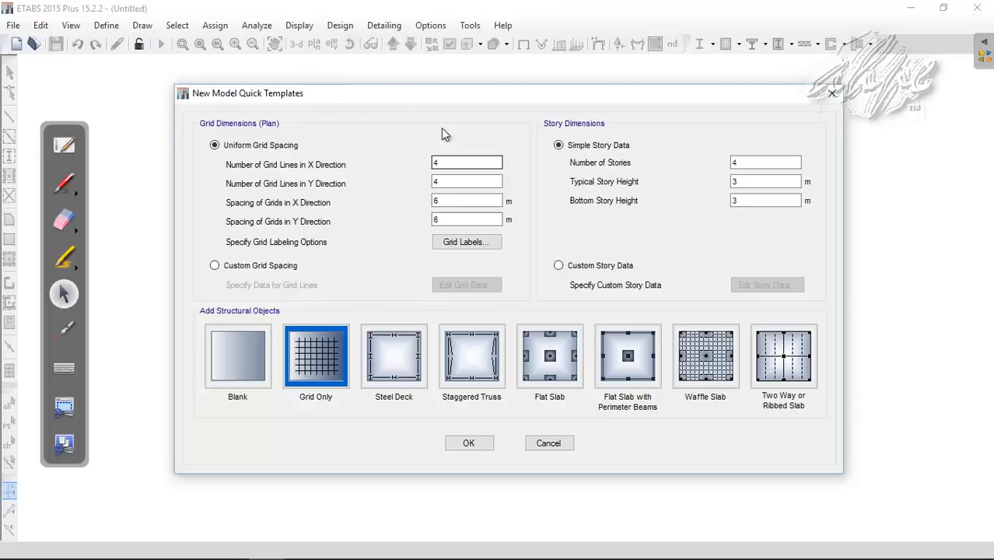
Step: Switch to the PDF manual and bring the whole structural plan in Figura 1-1 on page 6 into view
mouse_move(487, 555)
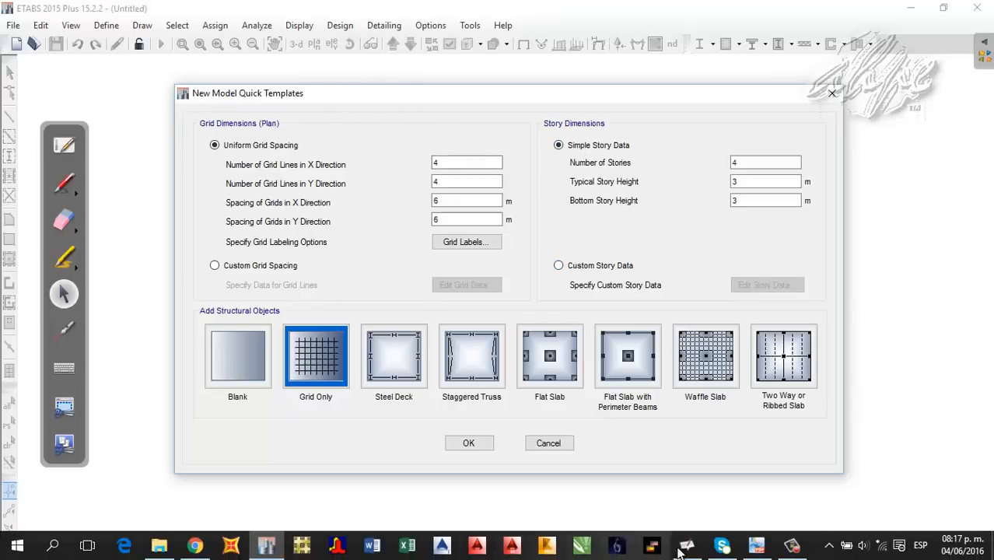
click(755, 546)
scroll(465, 384, up, 15)
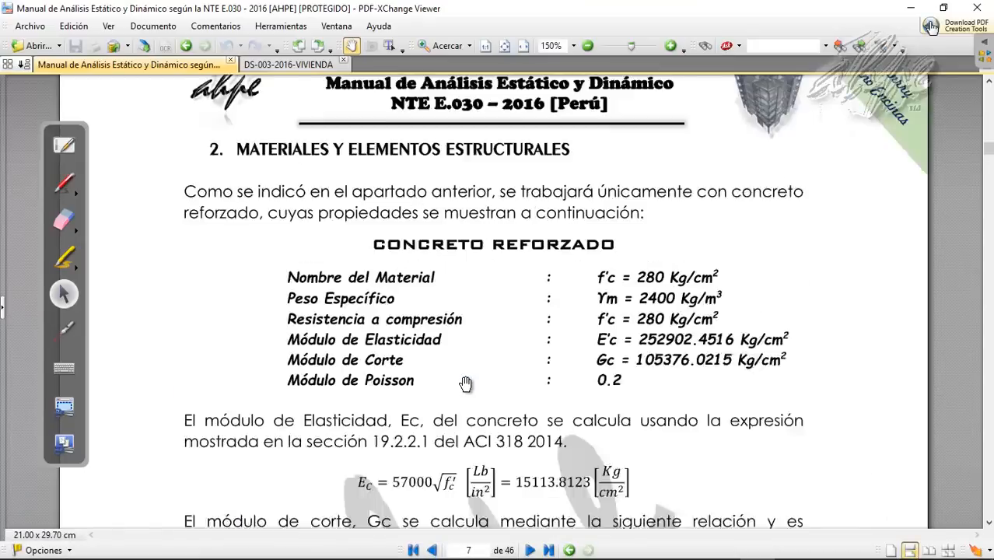
scroll(465, 384, up, 10)
scroll(465, 358, down, 10)
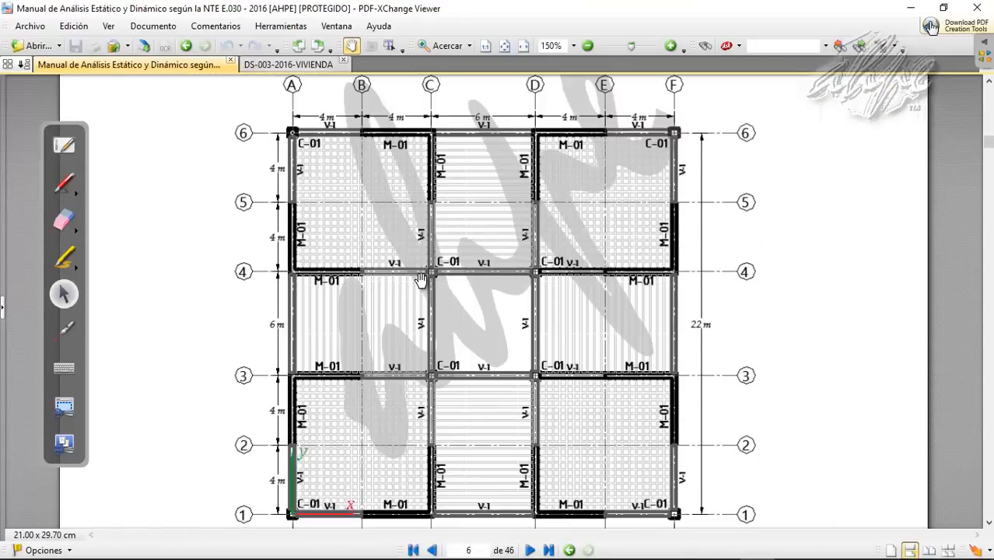
scroll(434, 274, up, 2)
scroll(435, 272, down, 1)
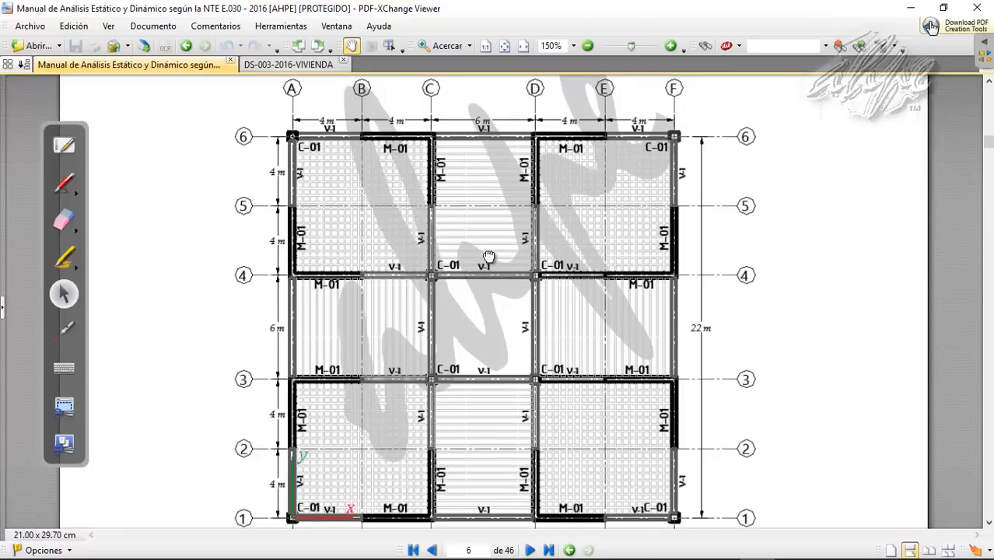
ctrl+scroll(463, 230, down, 1)
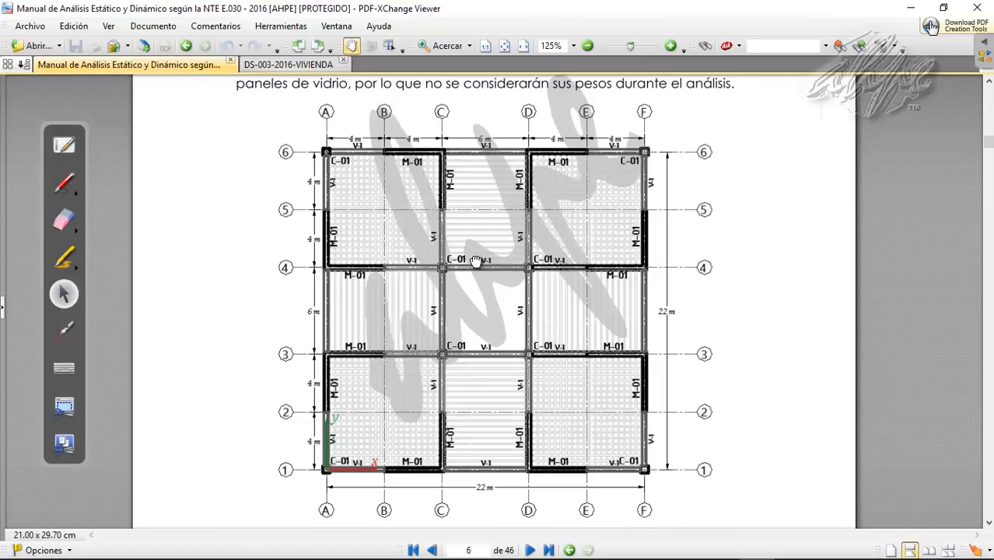
scroll(475, 238, down, 1)
Step: Number the plan's axes A to F from 1 to 6 in red pen, underline the X axis, and erase the marks
click(64, 182)
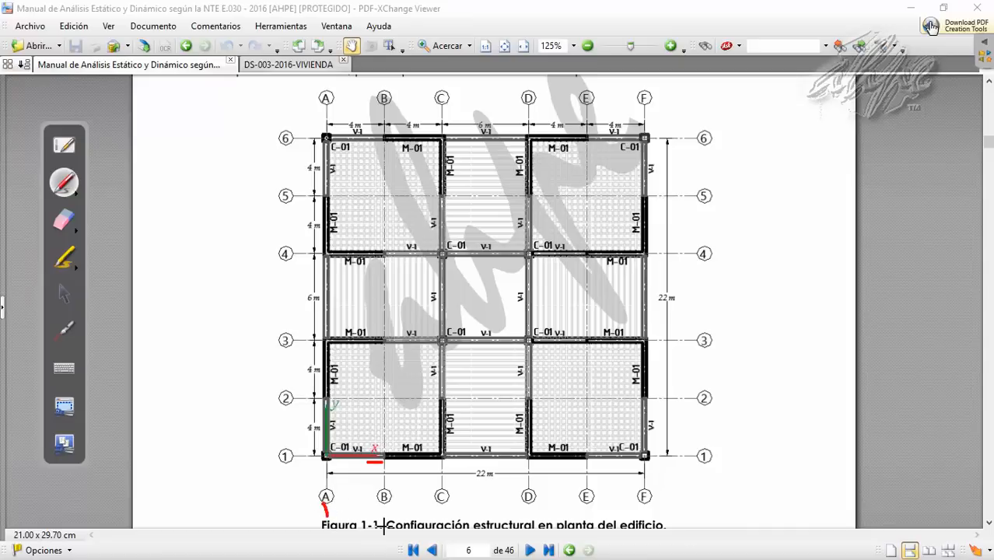
drag(379, 514, 389, 520)
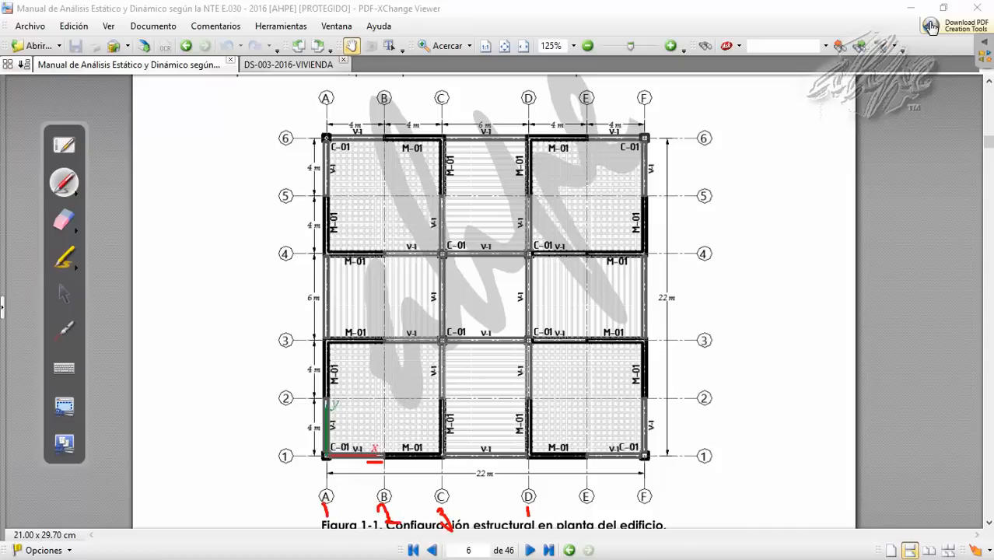
drag(585, 509, 592, 520)
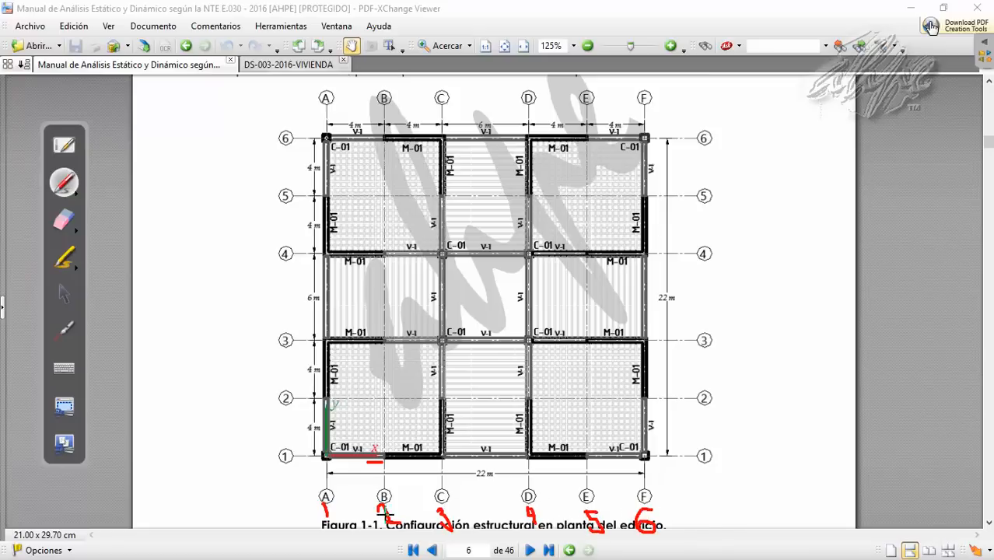
click(64, 220)
drag(319, 506, 589, 537)
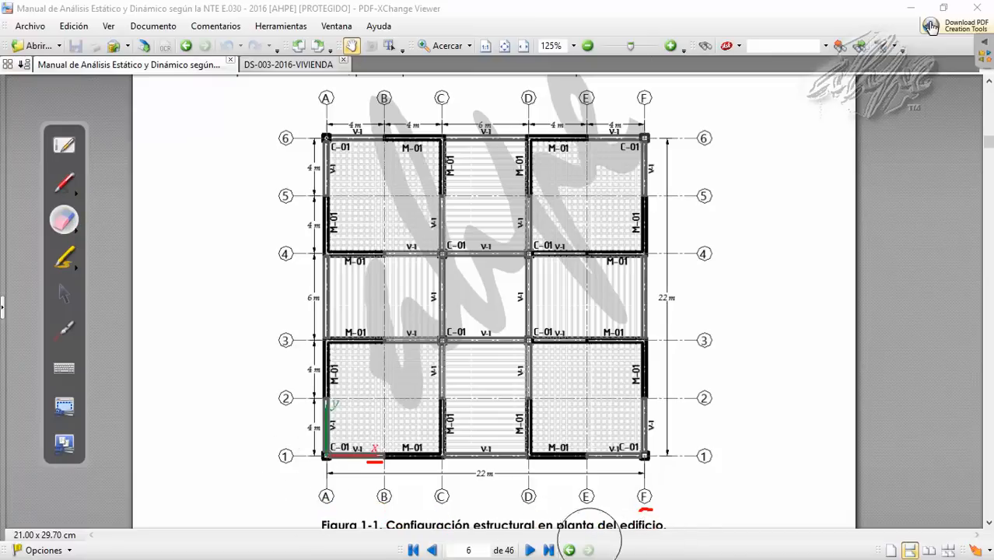
click(64, 294)
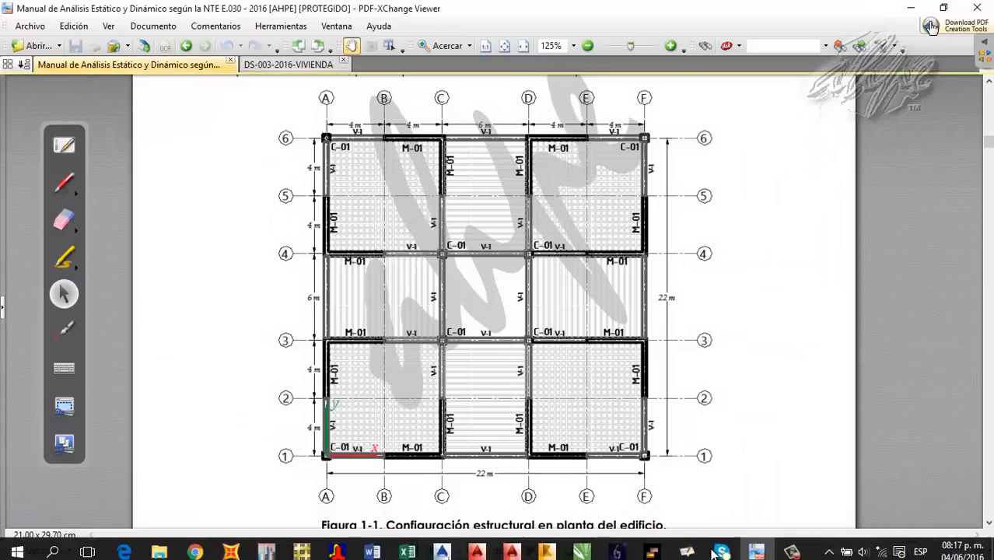
Step: Check the template's X grid line field in ETABS, circle the X and Y axes on the manual's plan in red, and erase the circle
click(716, 553)
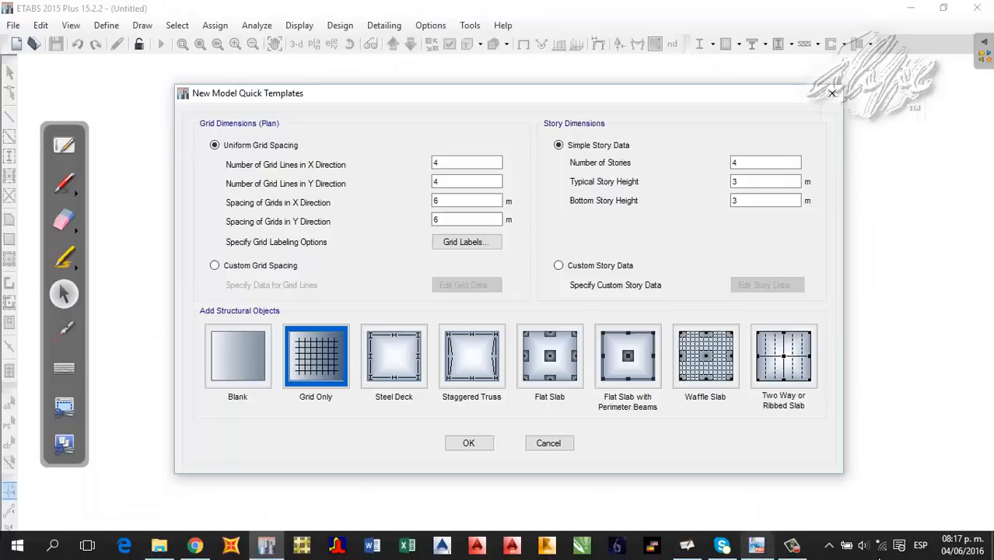
click(437, 162)
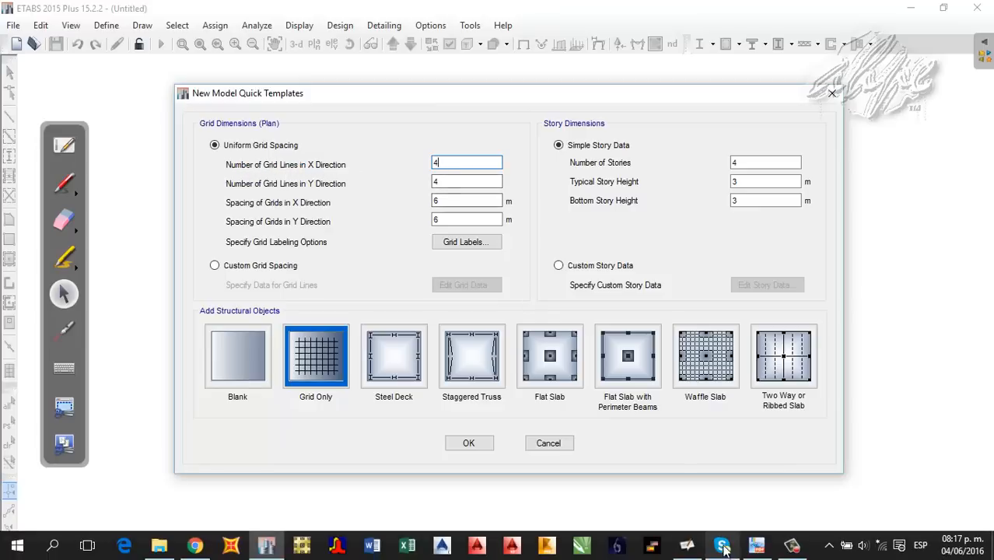
click(755, 547)
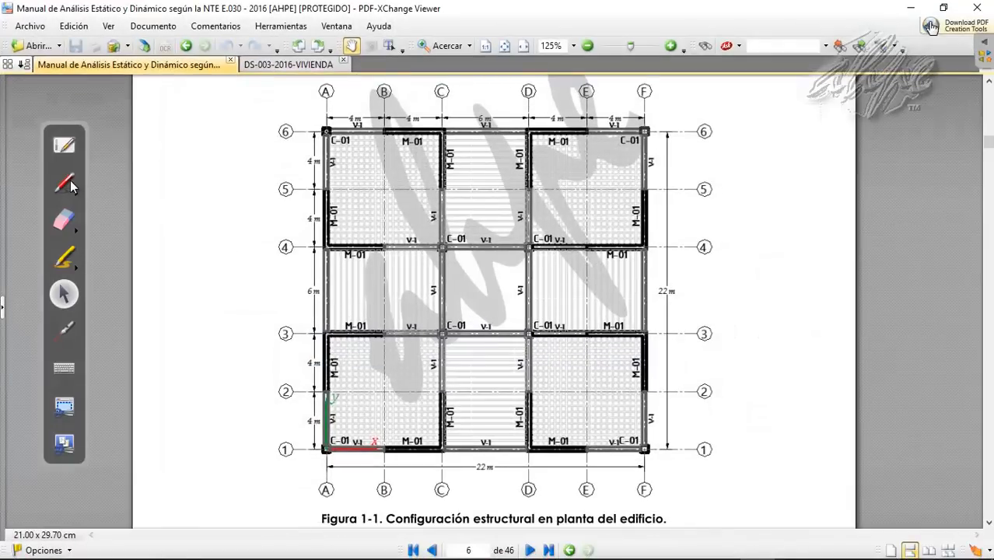
mouse_move(379, 460)
mouse_down()
mouse_move(387, 444)
mouse_move(342, 387)
mouse_move(295, 448)
mouse_move(387, 454)
mouse_up()
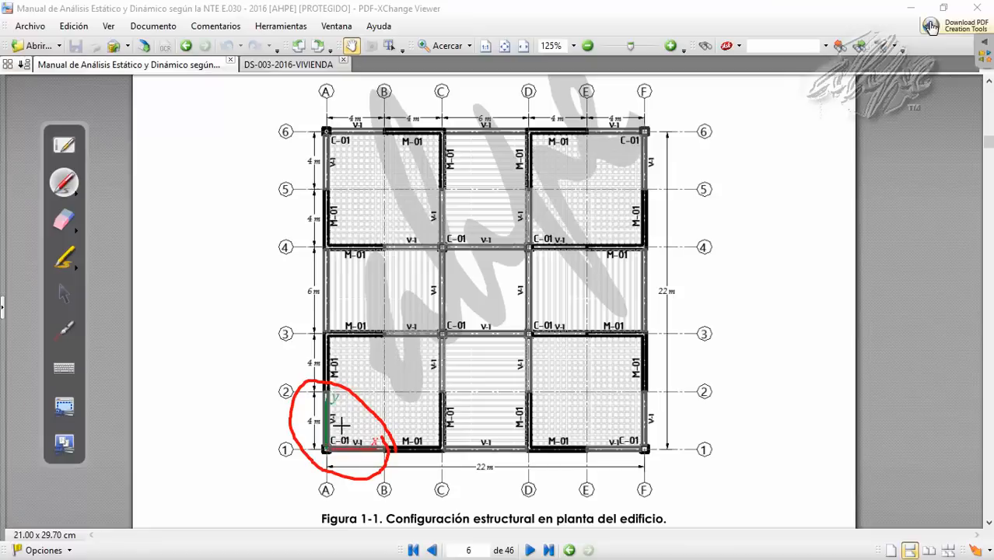
click(64, 220)
mouse_move(342, 385)
mouse_down()
mouse_move(281, 419)
mouse_move(263, 471)
mouse_move(203, 374)
mouse_up()
click(66, 302)
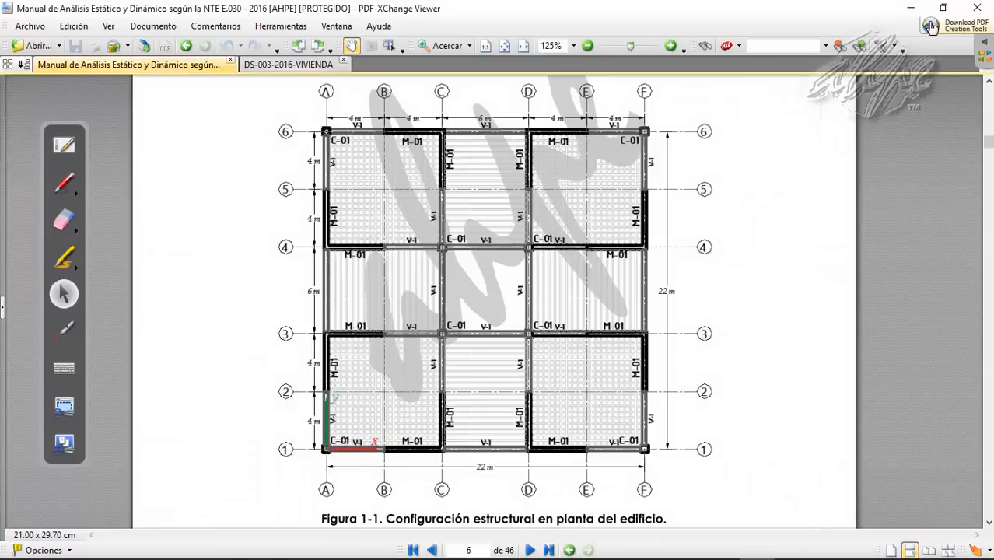
Step: Switch to ETABS and set the number of grid lines in the X direction to 6
click(756, 550)
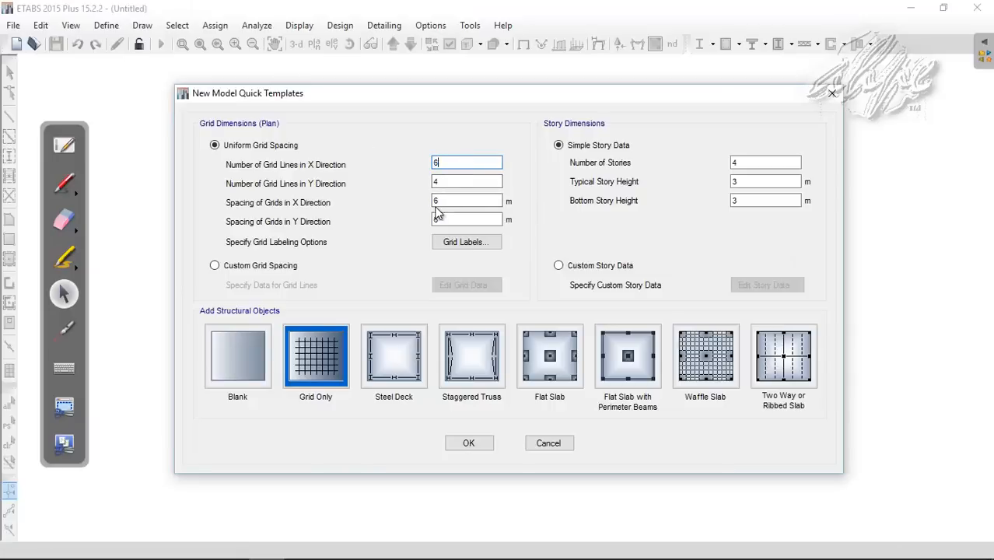
text(6)
key(Tab)
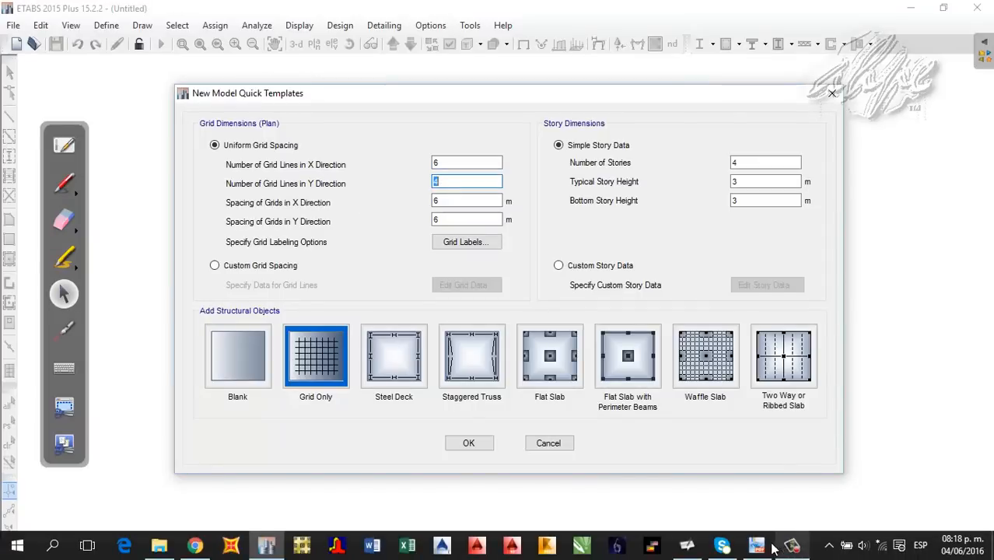
Step: Switch to the PDF manual, circle the Y axis label on the plan in red pen, and erase the mark
click(757, 545)
click(65, 183)
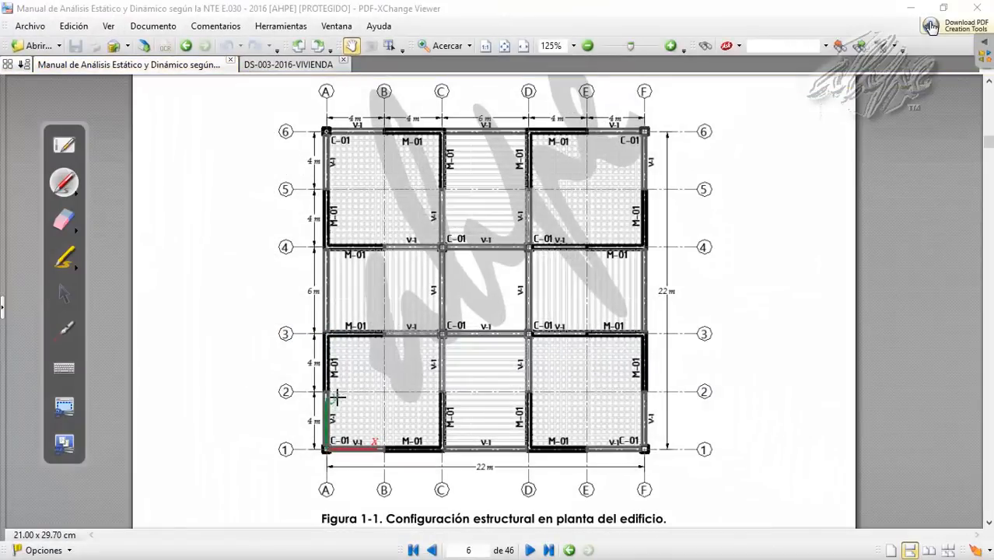
mouse_move(339, 391)
mouse_down()
mouse_move(314, 387)
mouse_move(338, 412)
mouse_up()
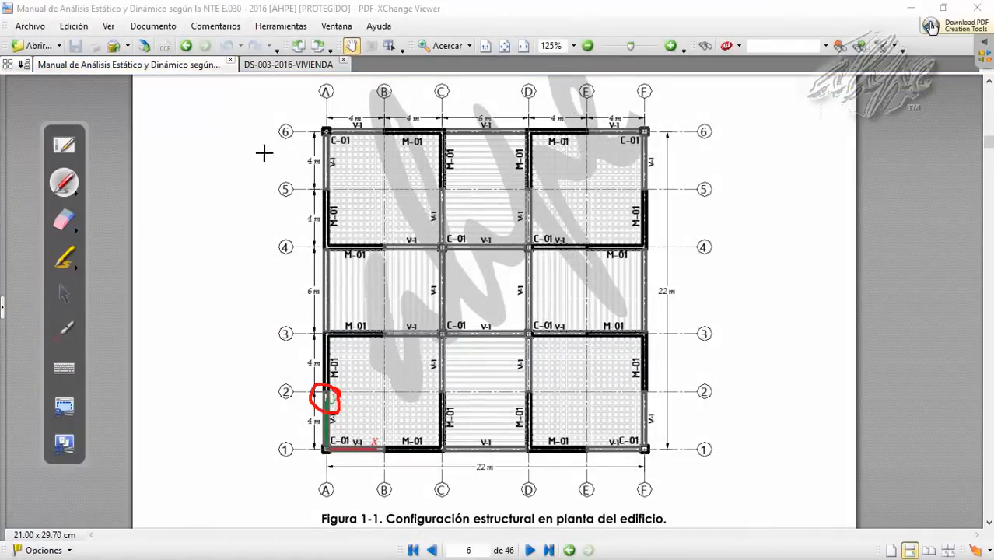
click(76, 219)
click(257, 134)
click(346, 374)
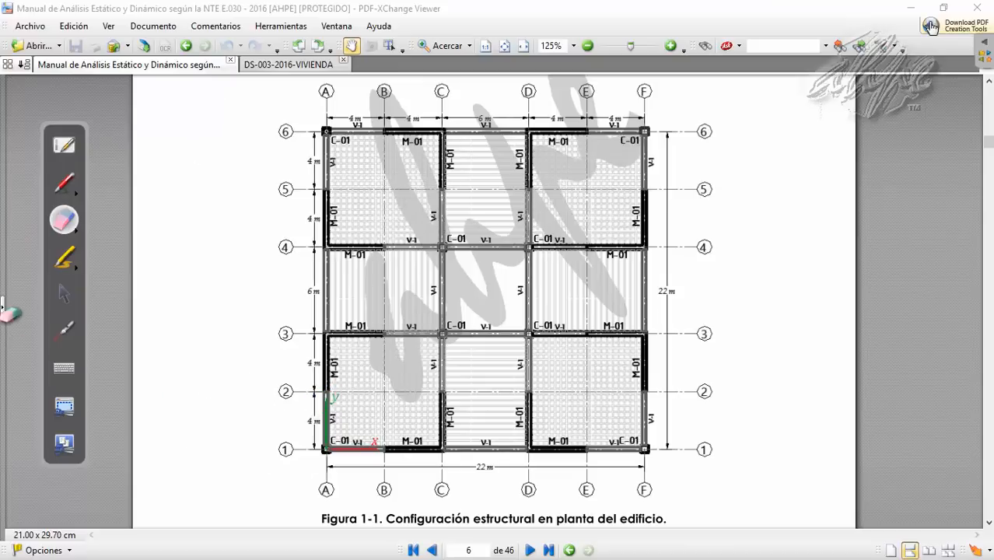
click(64, 294)
Step: Switch to ETABS and set the number of grid lines in the Y direction to 6
click(757, 545)
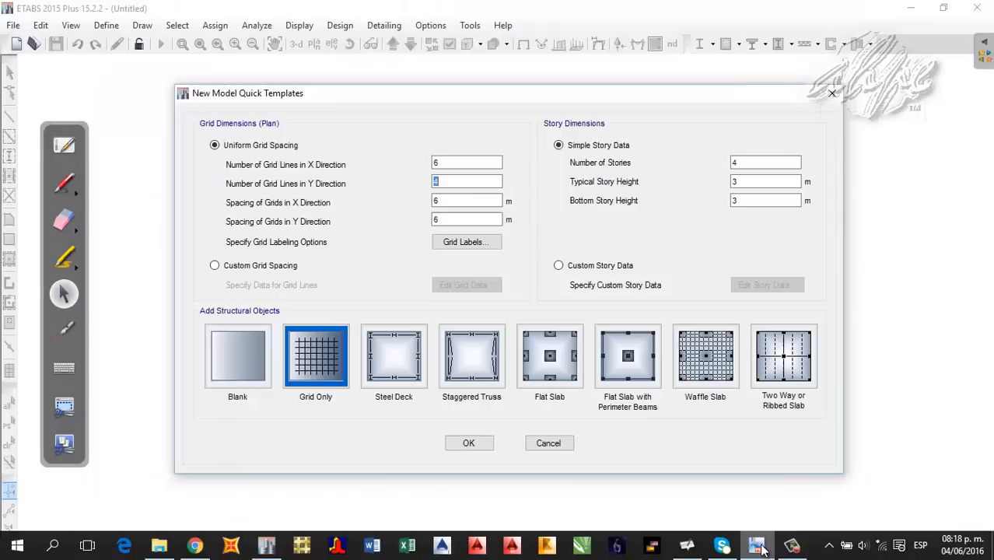
click(450, 181)
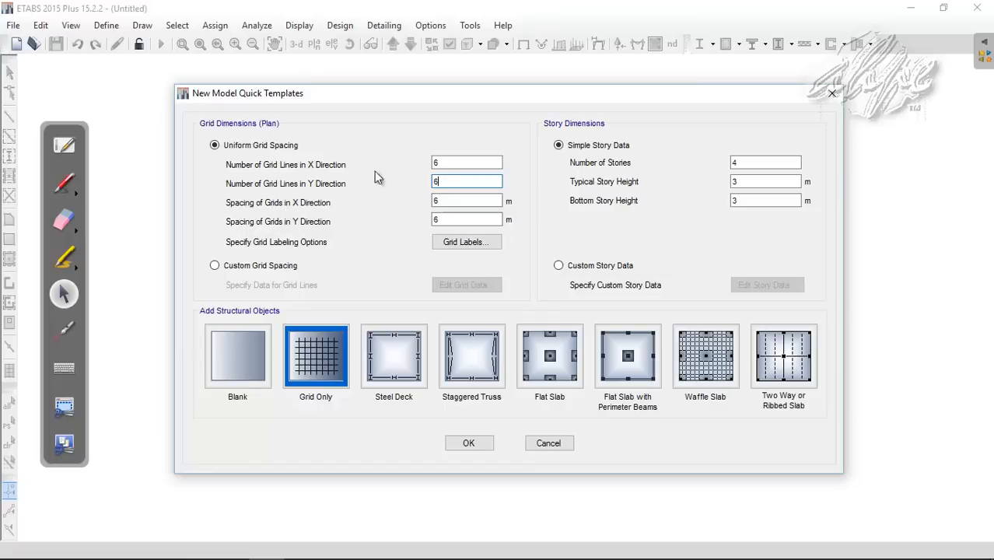
click(444, 162)
double_click(445, 182)
text(6)
Step: Circle the 4 m and 6 m axis spacings on the manual's plan in red pen, and erase the circles
double_click(461, 201)
click(739, 546)
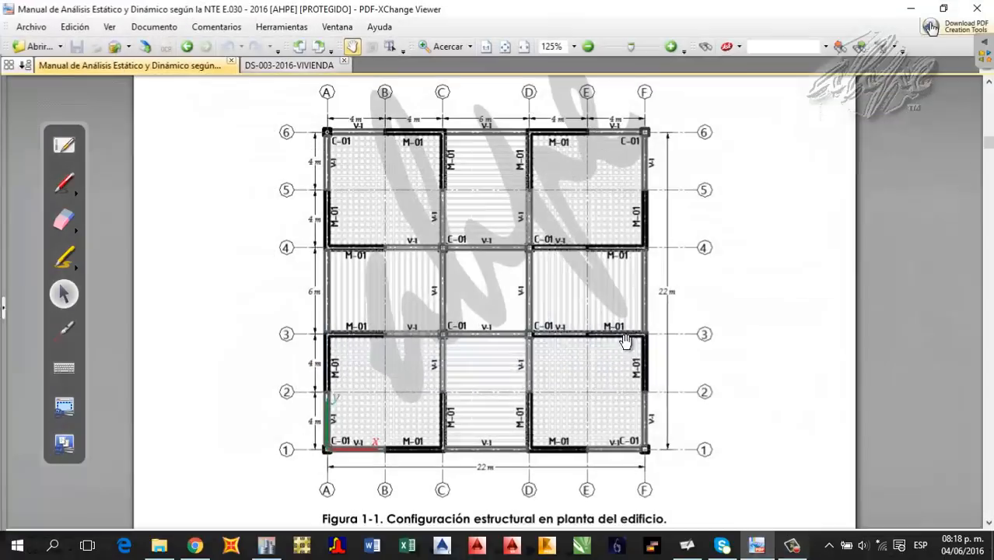
click(64, 182)
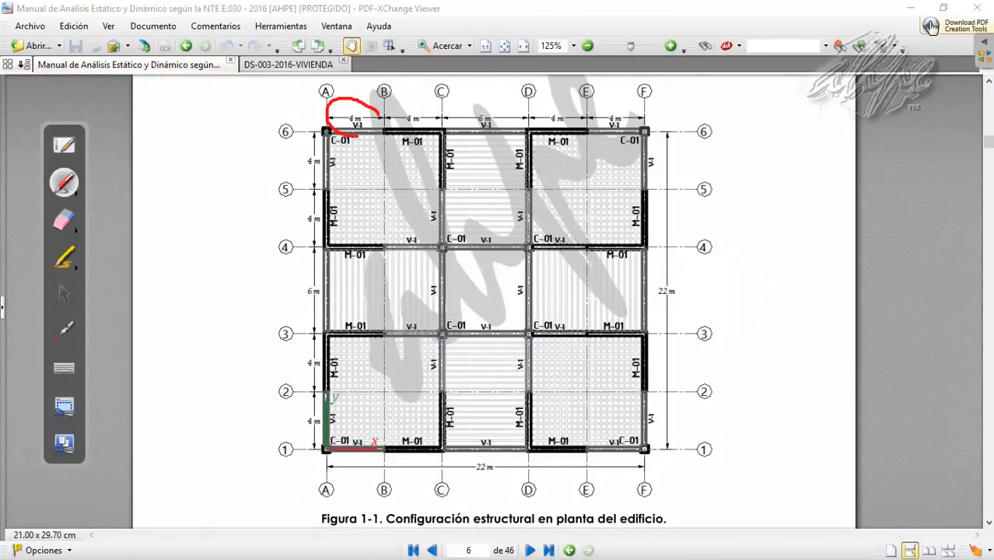
drag(411, 112, 431, 116)
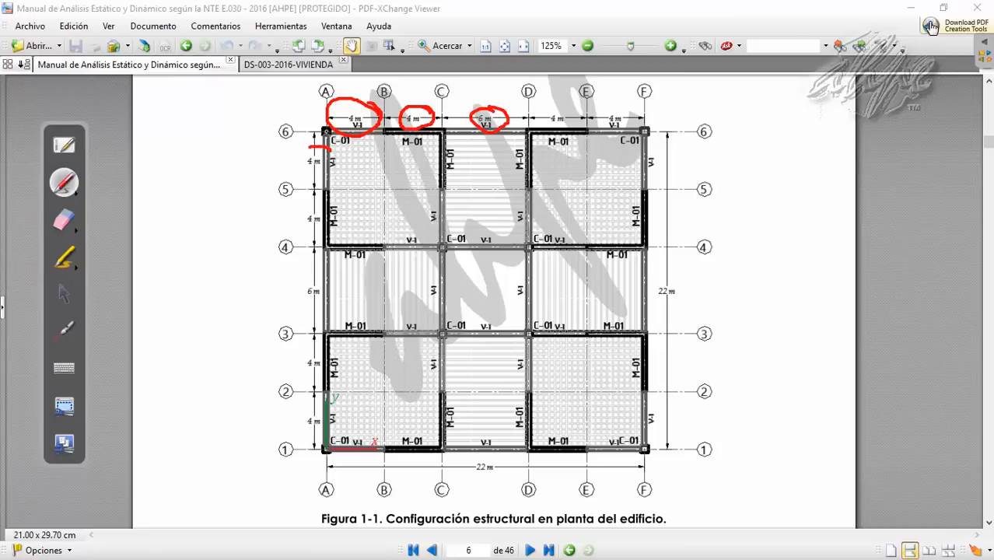
drag(320, 210, 300, 231)
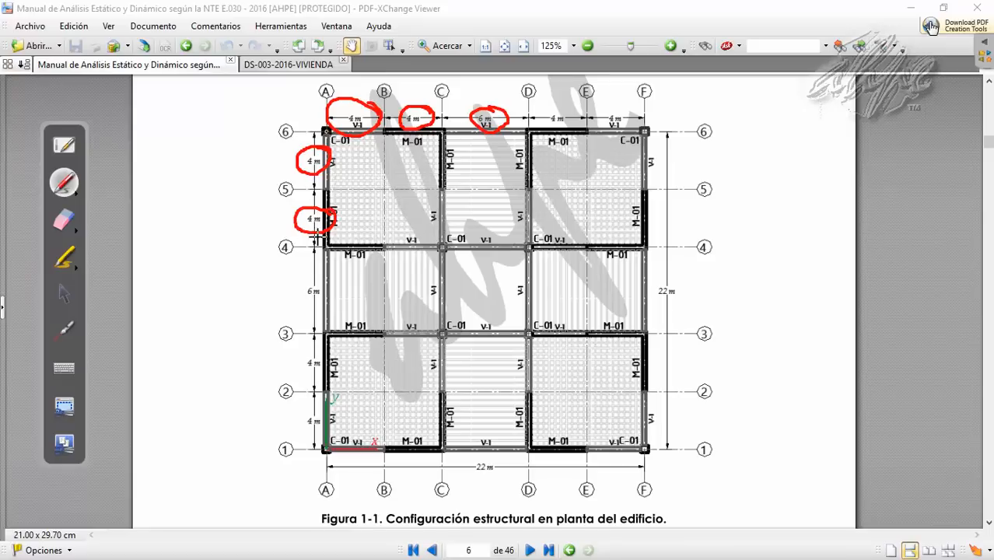
click(78, 225)
mouse_move(303, 233)
mouse_down()
mouse_move(599, 148)
mouse_move(567, 144)
mouse_up()
click(64, 293)
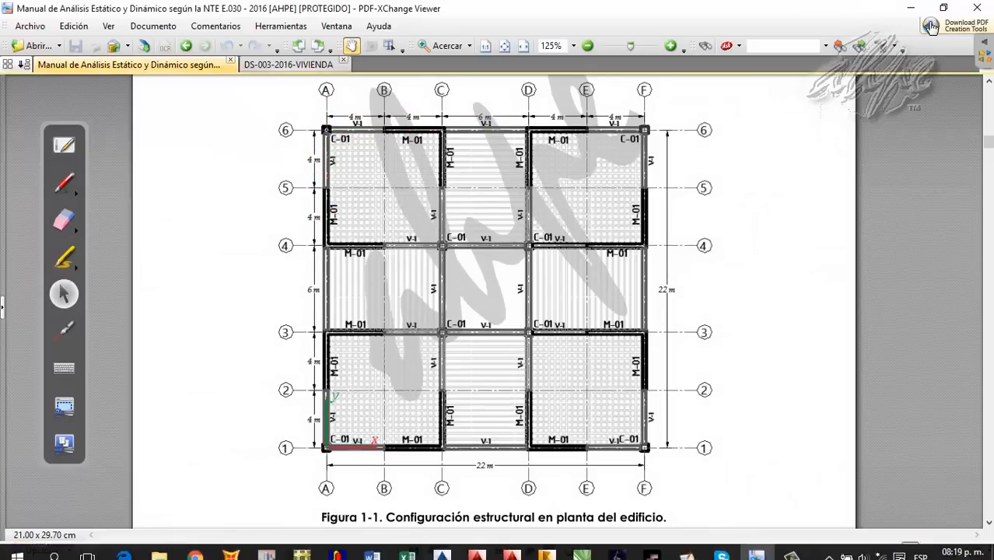
Step: Switch to ETABS and set the grid spacing to 4 m in both the X and Y directions
click(755, 554)
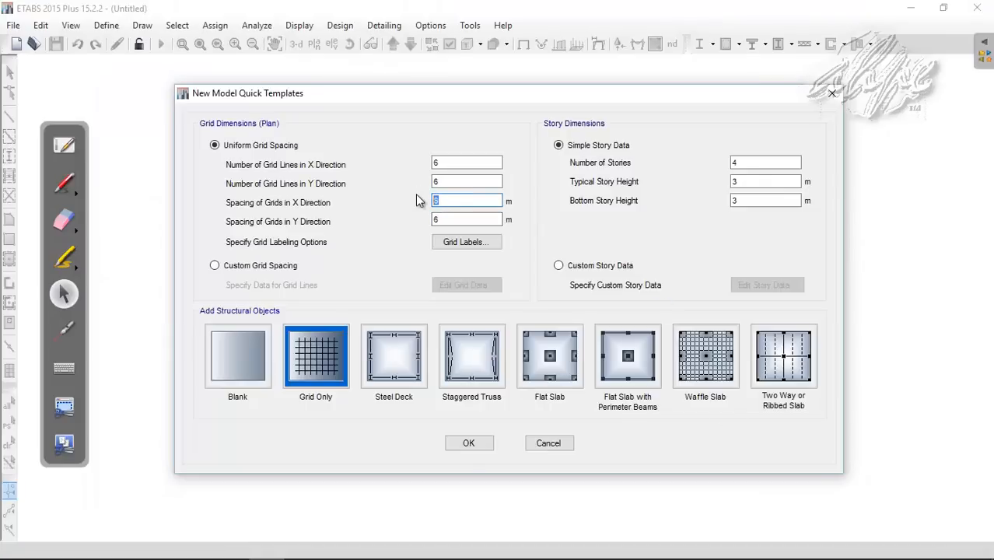
text(4)
key(Tab)
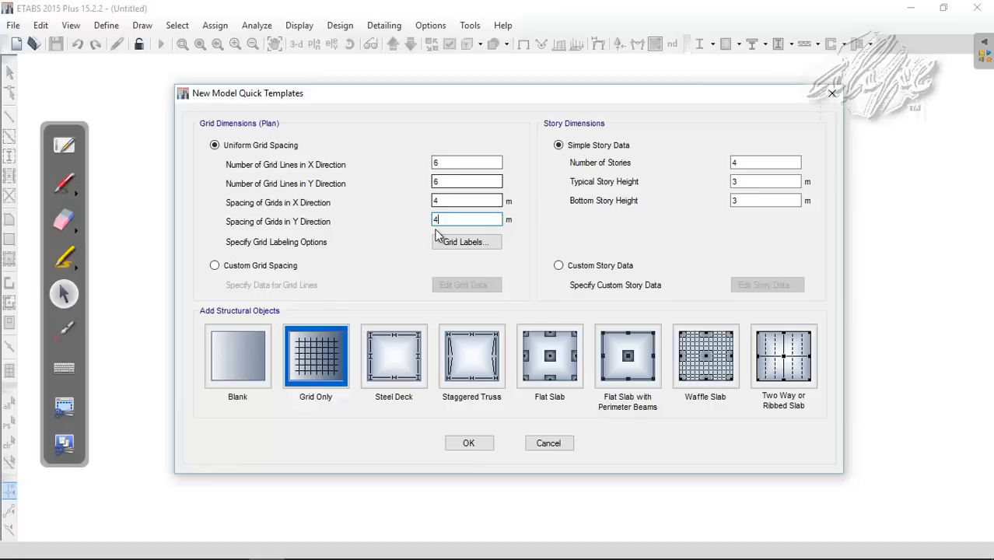
Step: Choose custom grid spacing for the plan and open the grid line data for editing
click(232, 267)
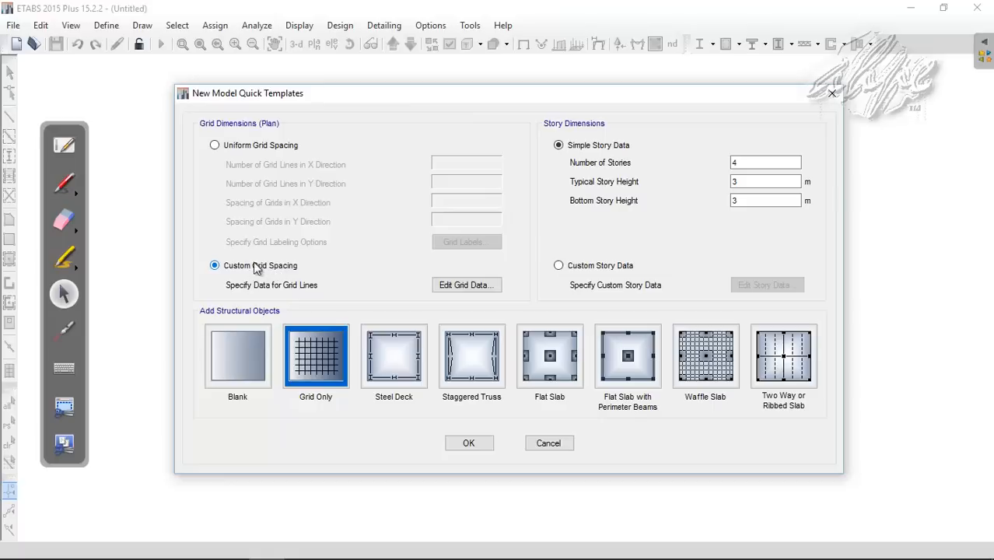
click(464, 286)
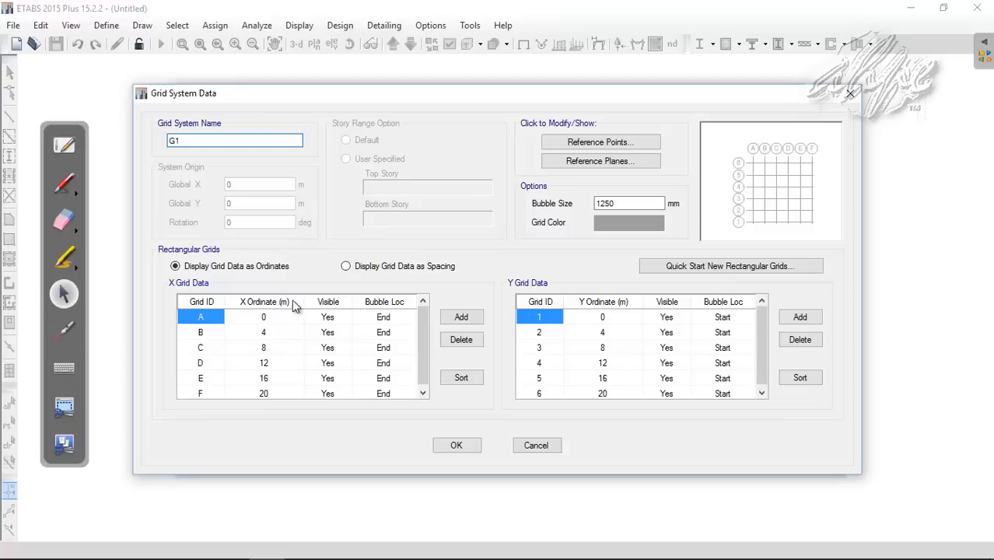
drag(387, 100, 403, 89)
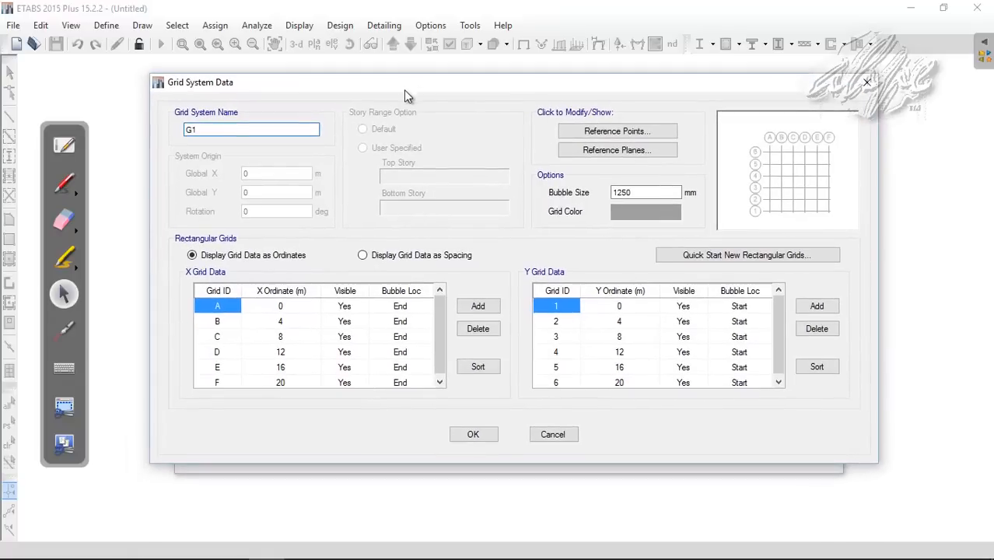
Step: Switch to the PDF manual, circle the 6 m spacings of both directions on the plan in red pen, and erase the circles
click(65, 182)
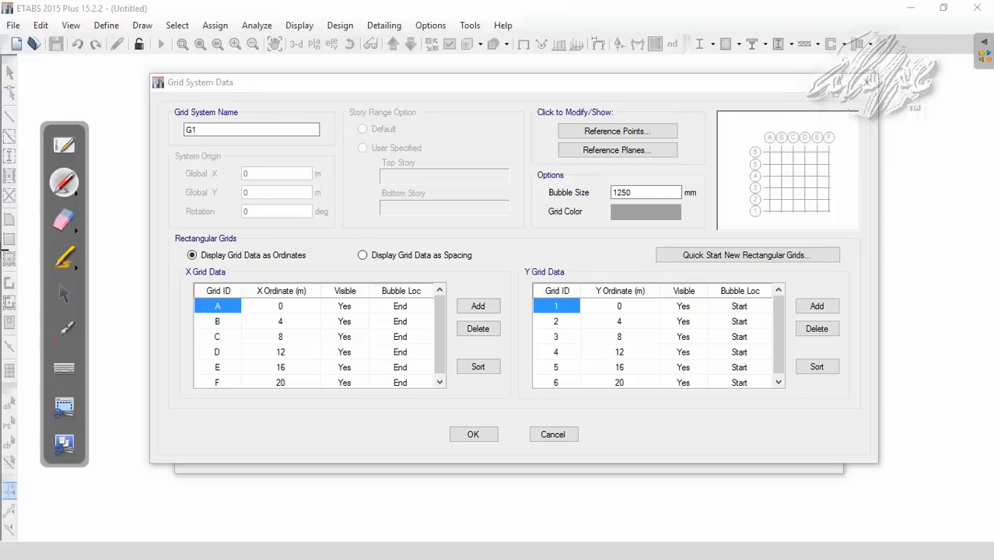
click(64, 294)
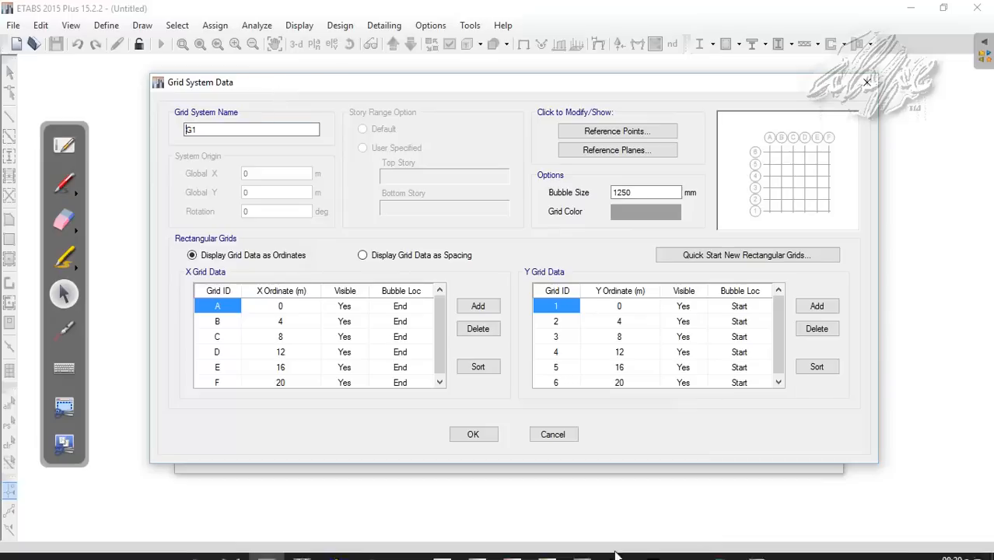
click(757, 545)
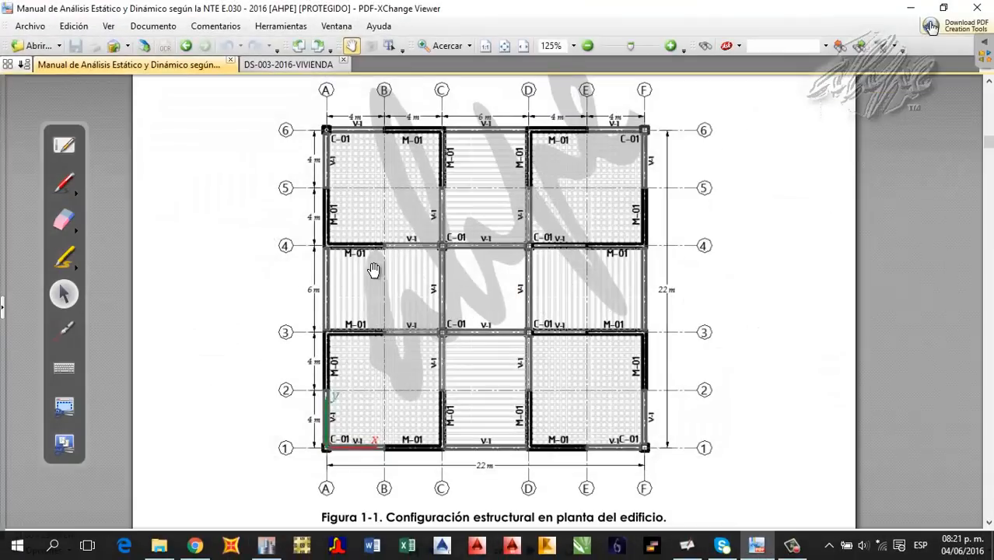
scroll(373, 271, up, 1)
click(63, 182)
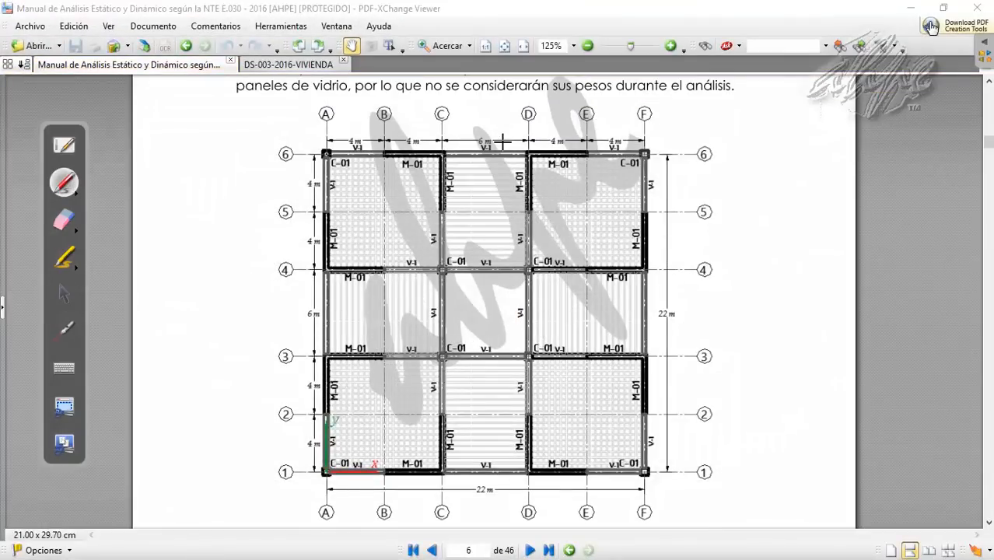
mouse_move(503, 141)
mouse_down()
mouse_move(461, 131)
mouse_move(497, 152)
mouse_up()
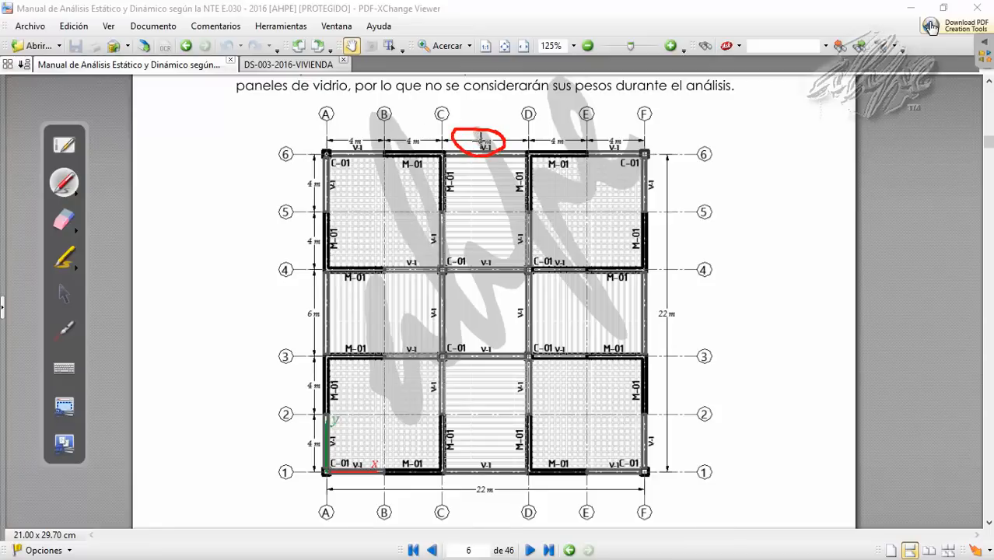
mouse_move(321, 303)
mouse_down()
mouse_move(303, 326)
mouse_move(321, 305)
mouse_up()
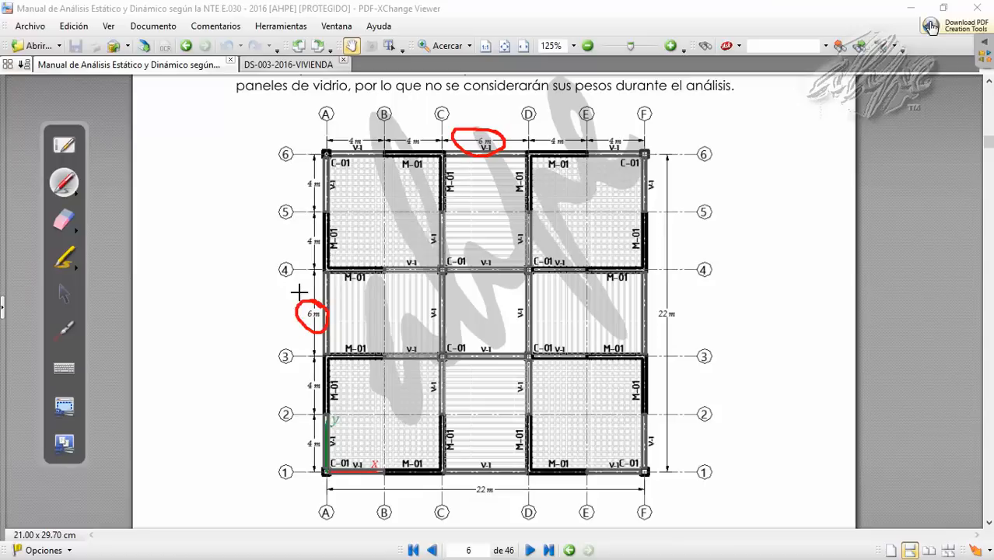
click(64, 220)
click(313, 315)
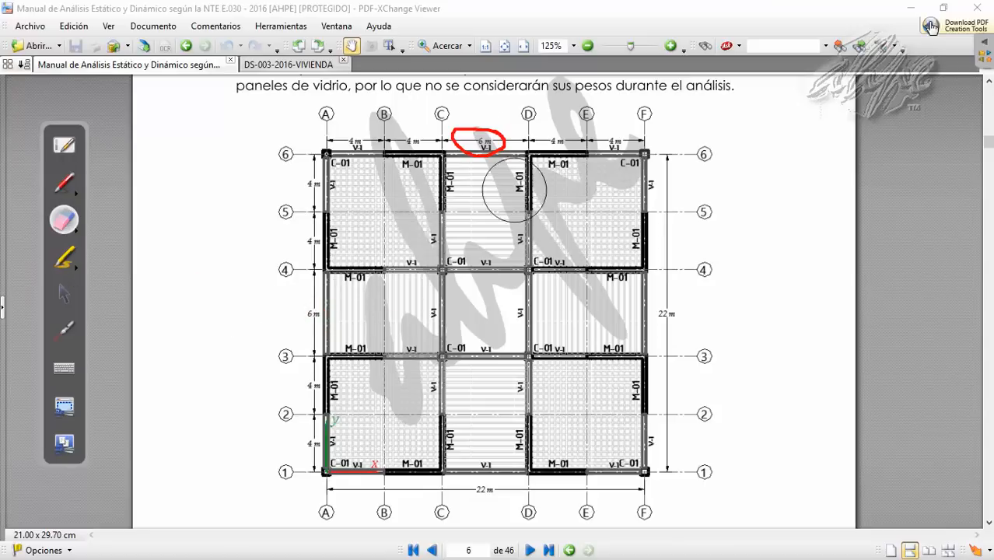
click(479, 142)
click(78, 295)
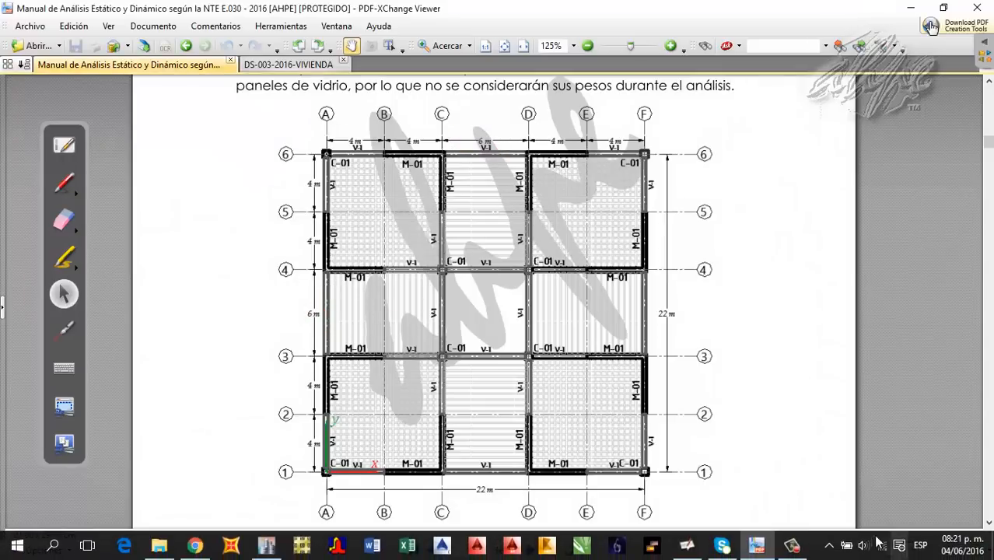
Step: Switch to ETABS and display the rectangular grid data as spacing
click(754, 547)
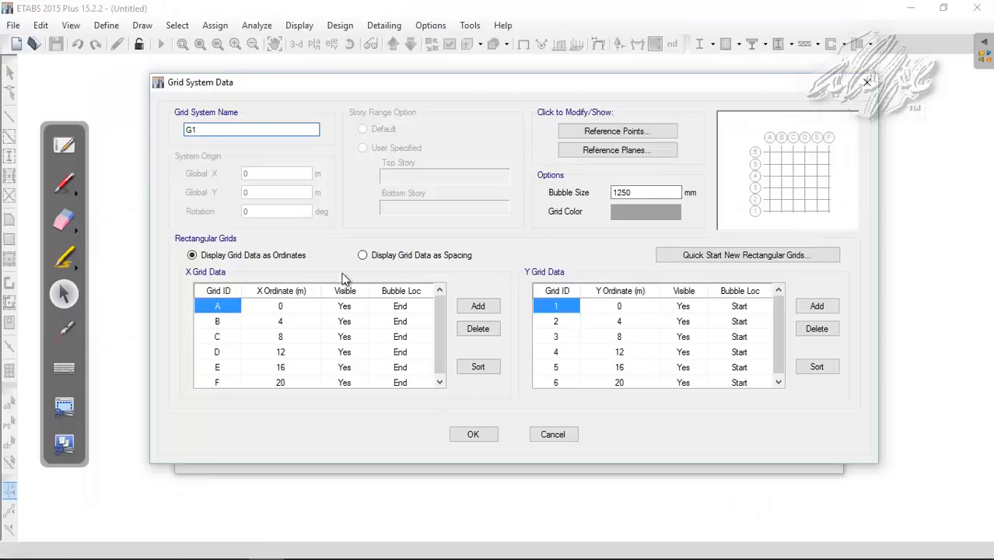
drag(326, 86, 325, 71)
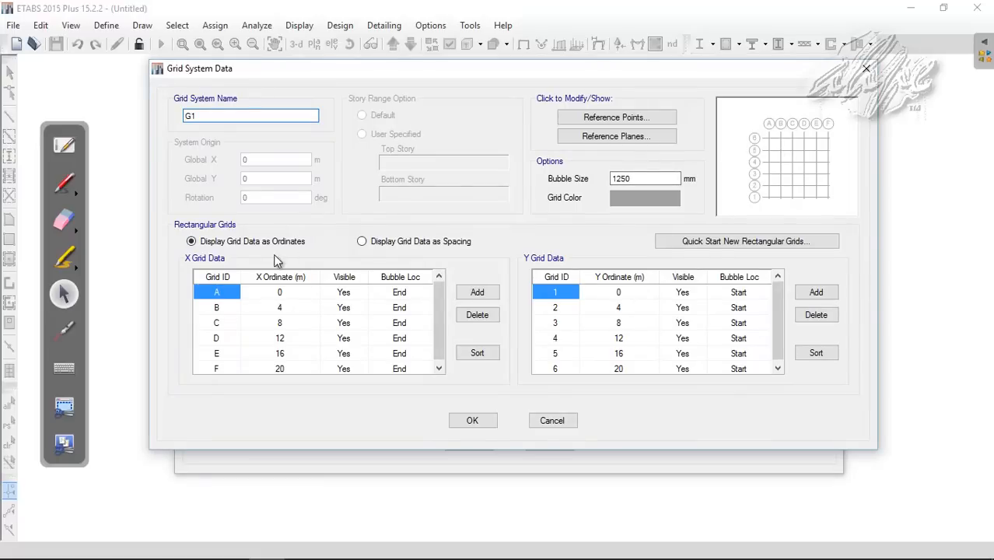
click(387, 245)
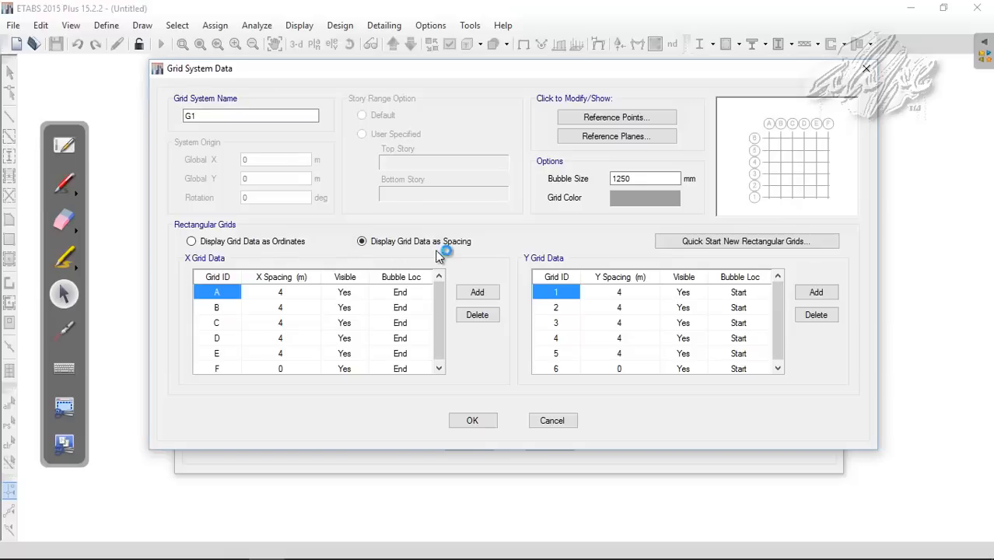
click(298, 294)
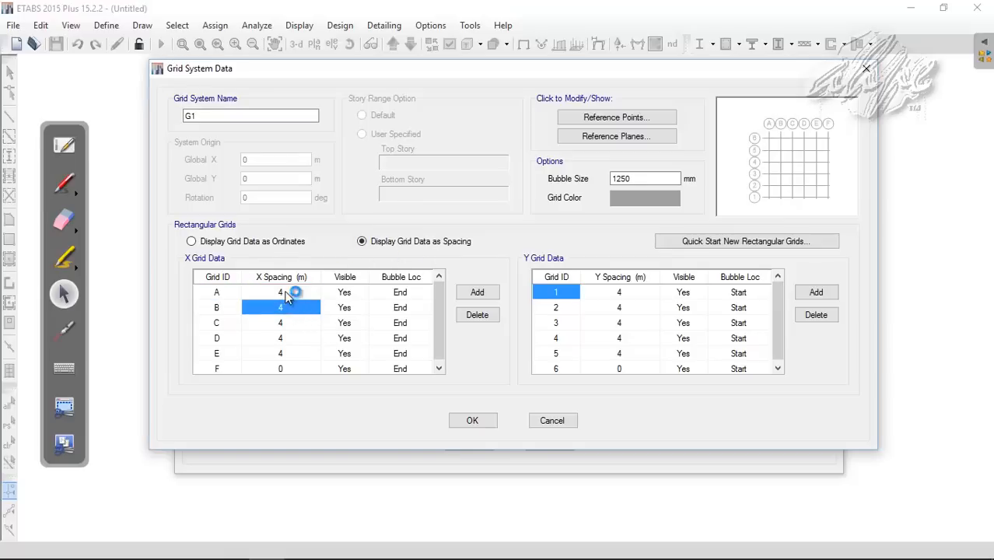
Step: Underline the X Grid Data heading in red pen and draw an arrow labelled X below the grid preview
click(65, 184)
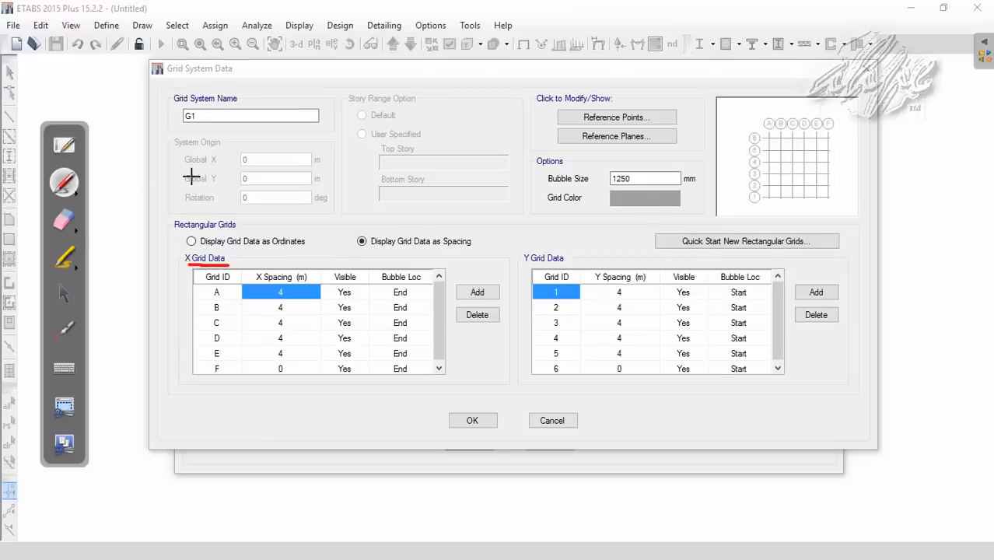
click(76, 195)
click(137, 192)
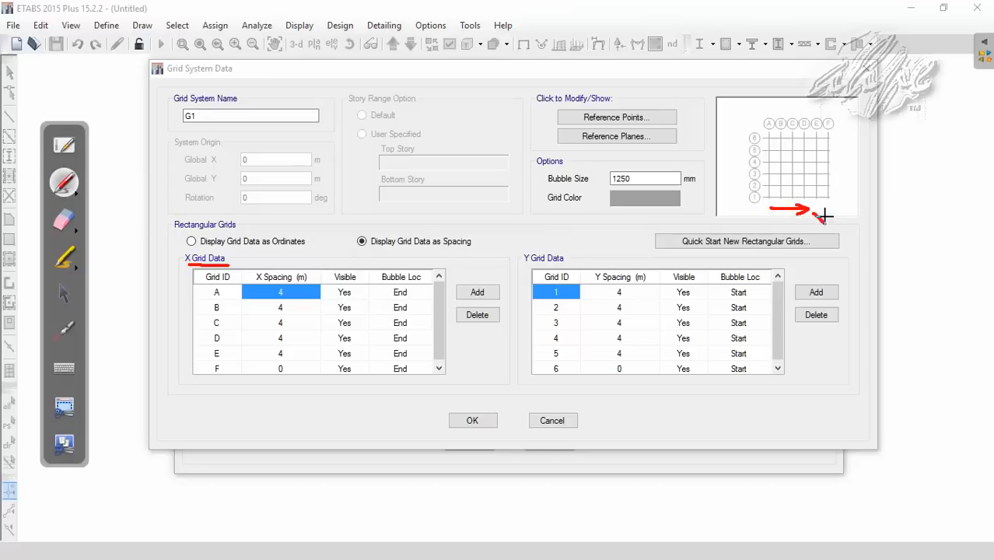
click(64, 294)
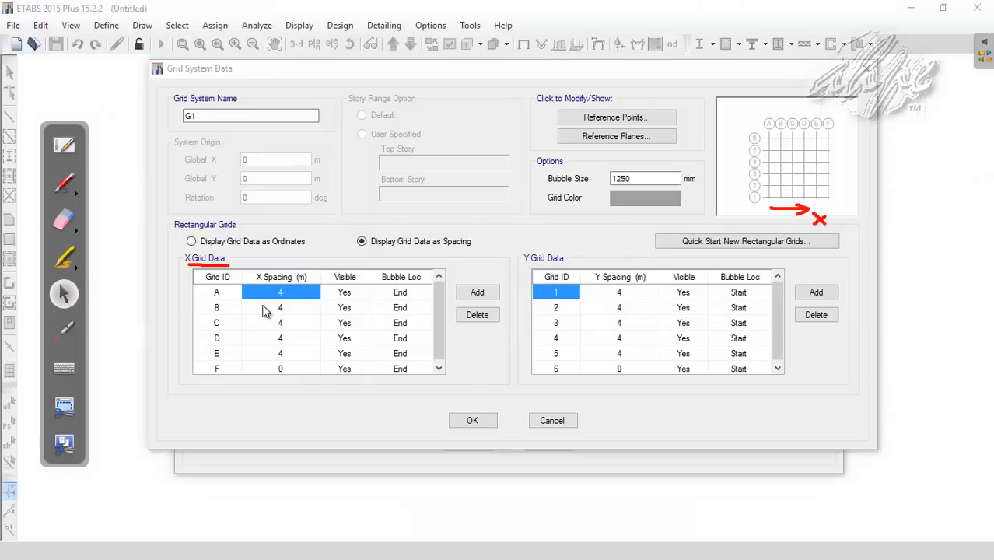
click(247, 305)
Step: Link grid IDs A to D with blue pen strokes and circle the X spacings of grids A, B and C
click(64, 183)
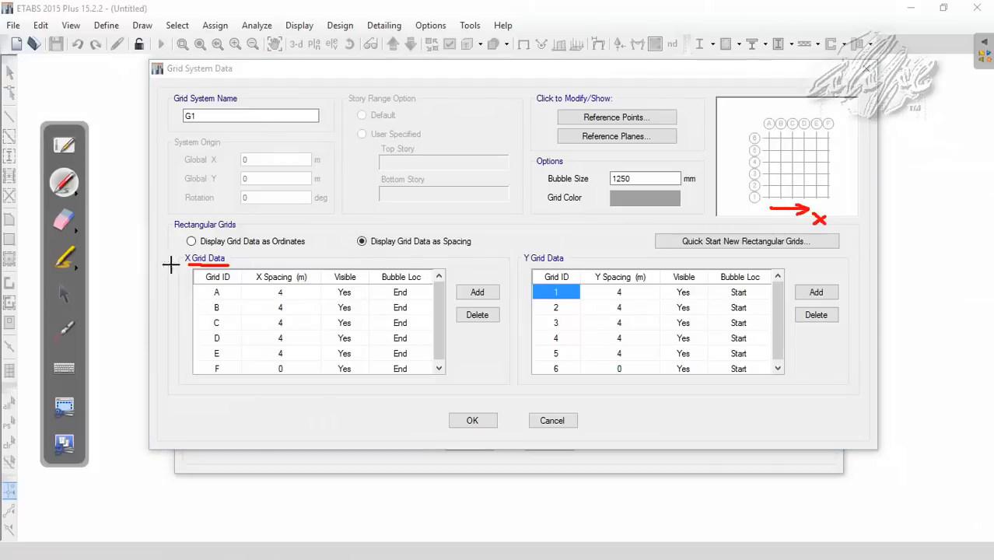
click(78, 193)
click(140, 189)
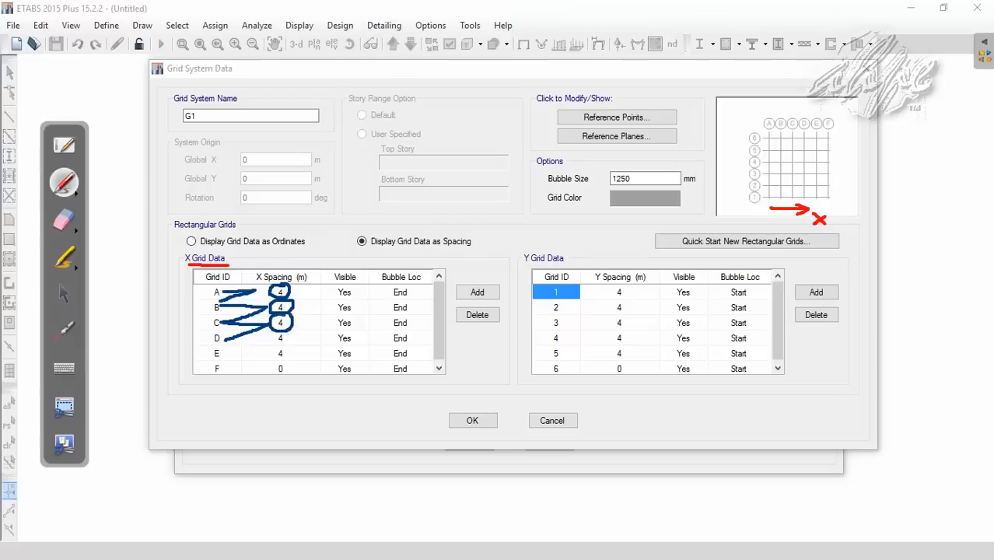
click(65, 294)
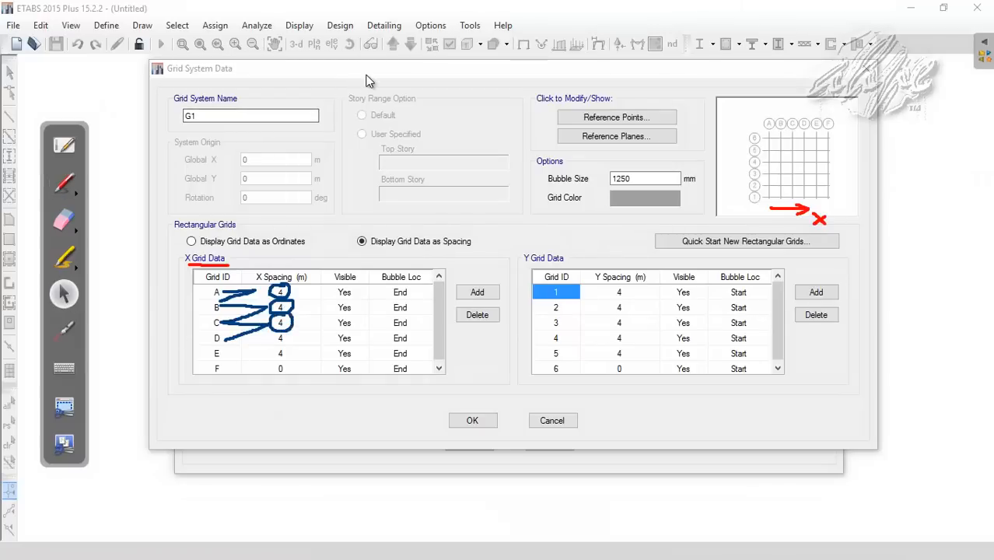
Step: Switch to the PDF manual, circle the 6 m spacing between axes C and D in blue pen, and erase the circle
click(757, 544)
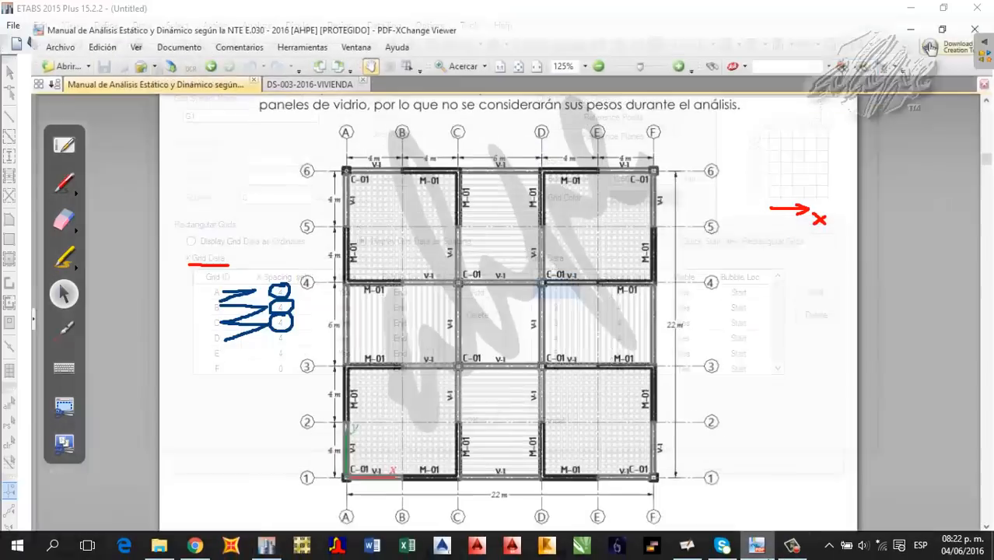
click(64, 182)
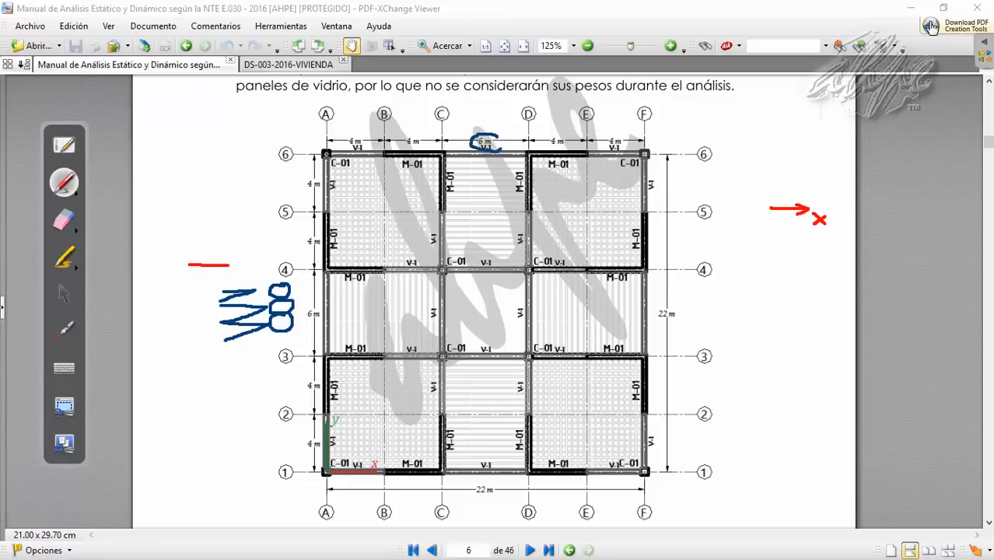
click(65, 219)
click(486, 140)
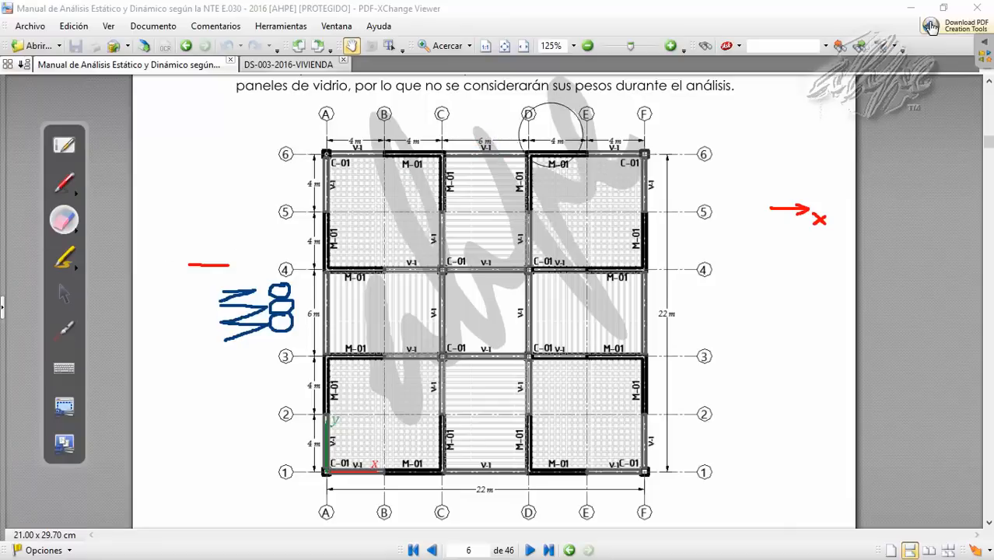
click(65, 294)
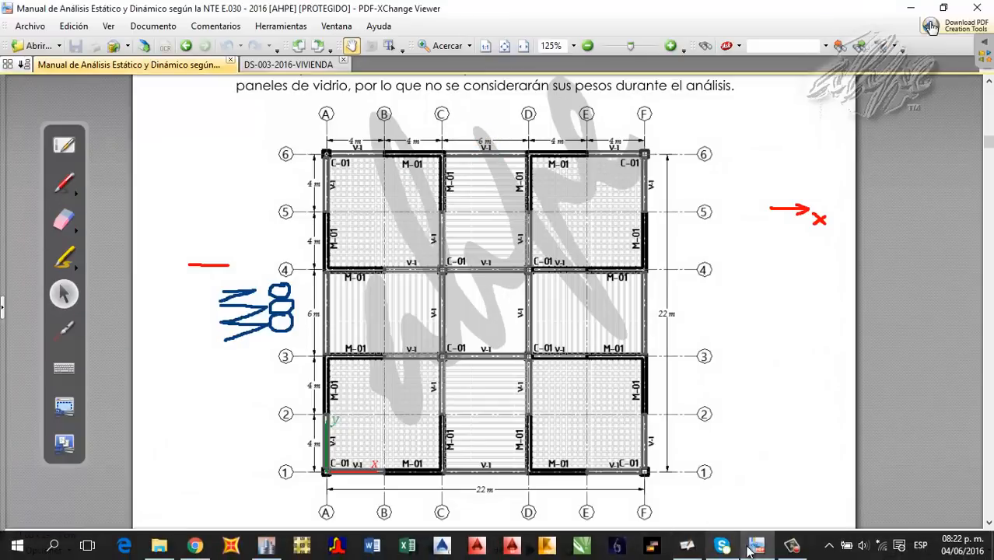
Step: Switch to ETABS and set the X spacing of grid C to 6 m
click(756, 545)
click(282, 322)
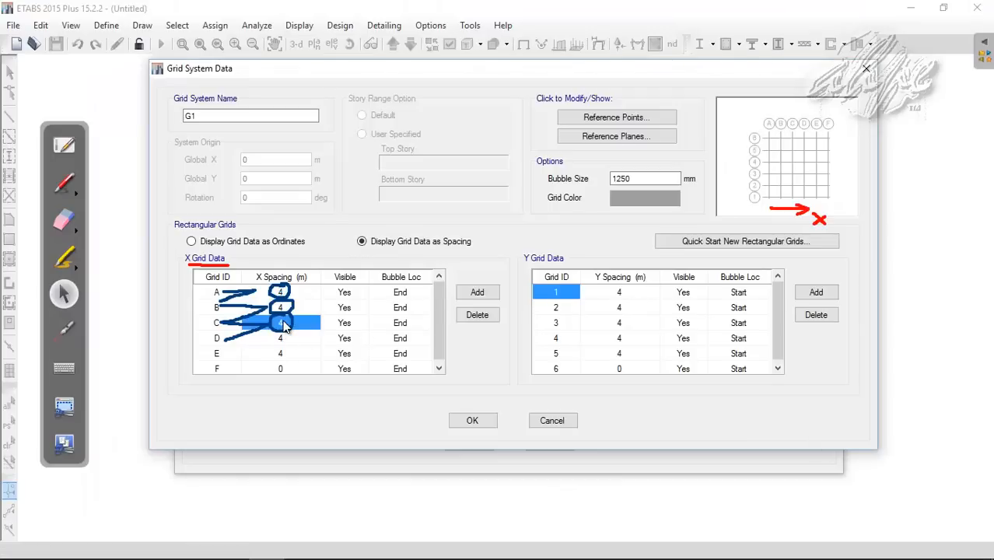
click(282, 322)
Step: Extend the blue pen strokes over X grid IDs D to F, and erase the trial strokes beside Y grid IDs 1 and 2
click(64, 189)
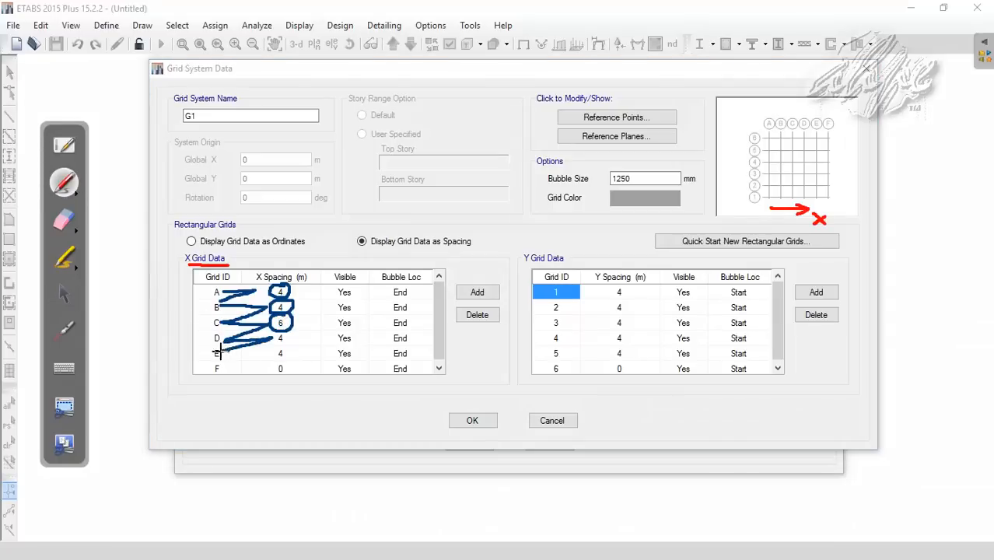
drag(234, 354, 257, 358)
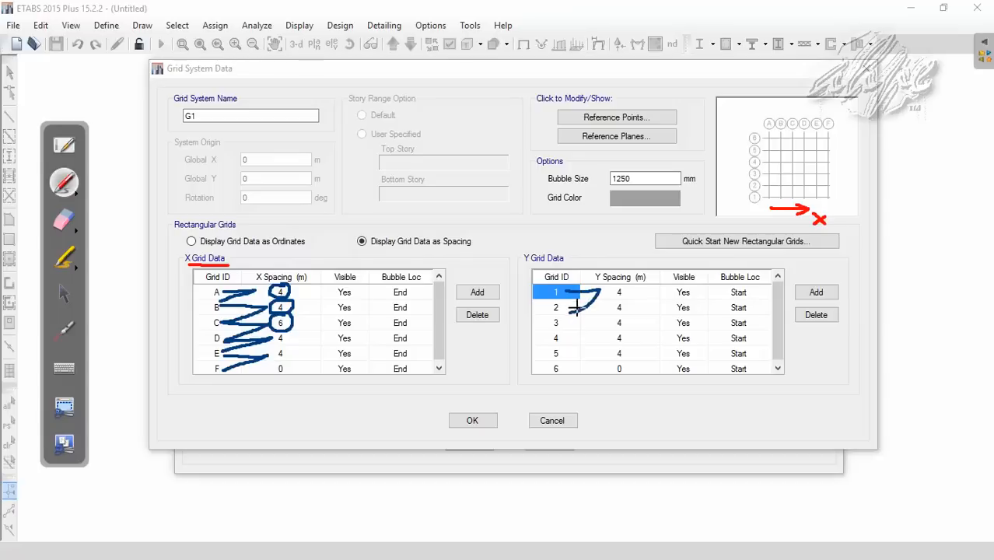
click(64, 220)
drag(498, 354, 626, 299)
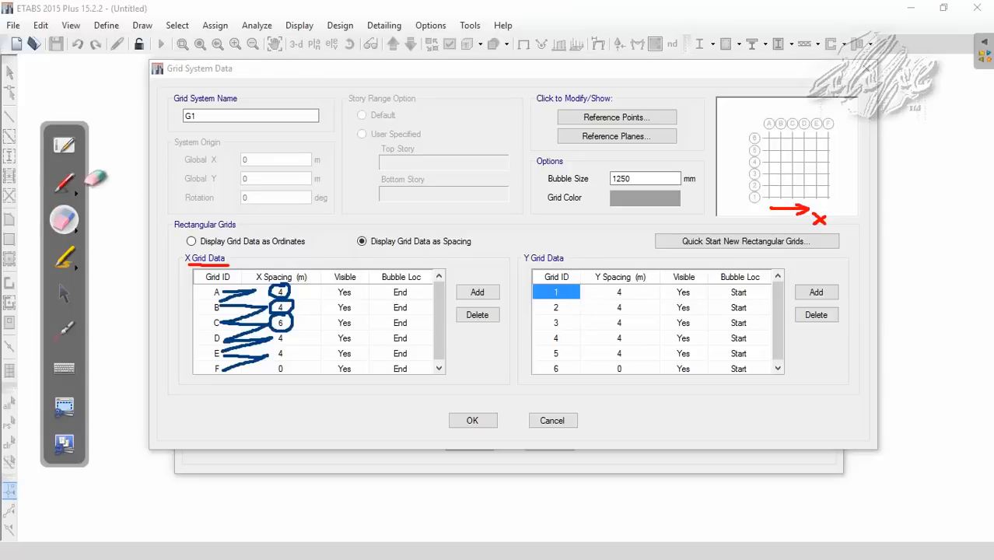
Step: Link Y grid IDs 1 to 4 with blue pen strokes and circle the Y spacing of grid 3
click(63, 182)
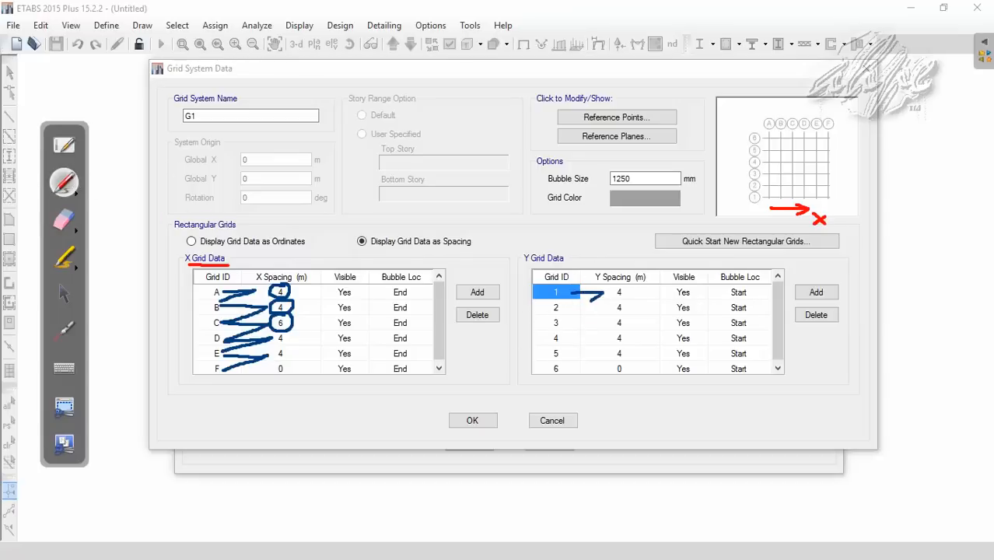
drag(604, 294, 565, 313)
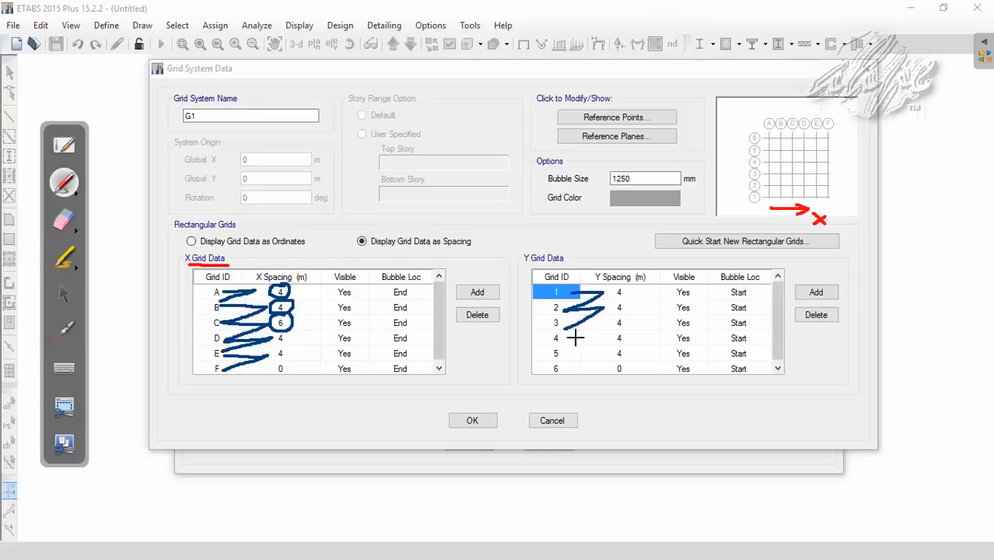
mouse_move(580, 326)
mouse_down()
mouse_move(609, 319)
mouse_move(566, 344)
mouse_move(625, 317)
mouse_up()
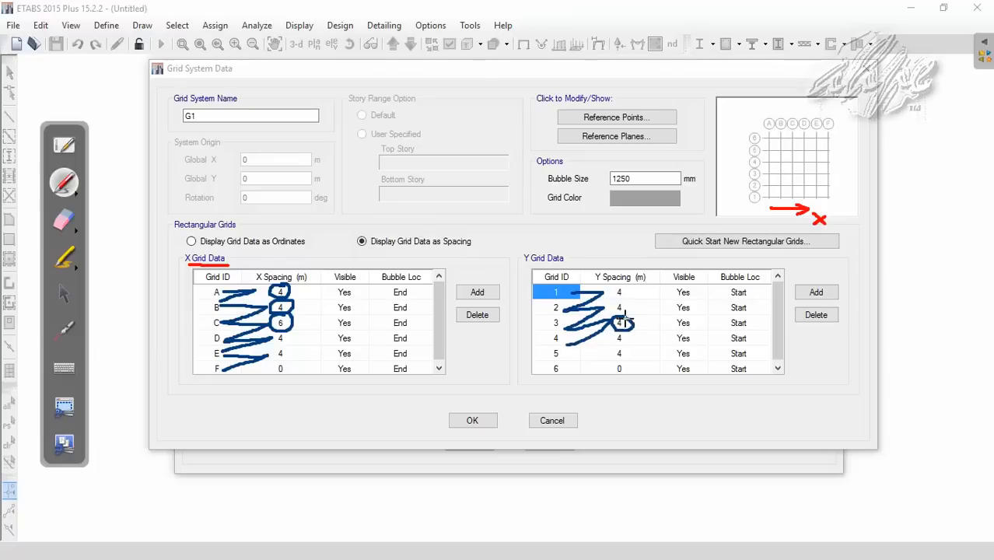
click(75, 295)
Step: Check the spacing between axes 3 and 4 on the PDF manual's plan, and return to ETABS
mouse_move(813, 548)
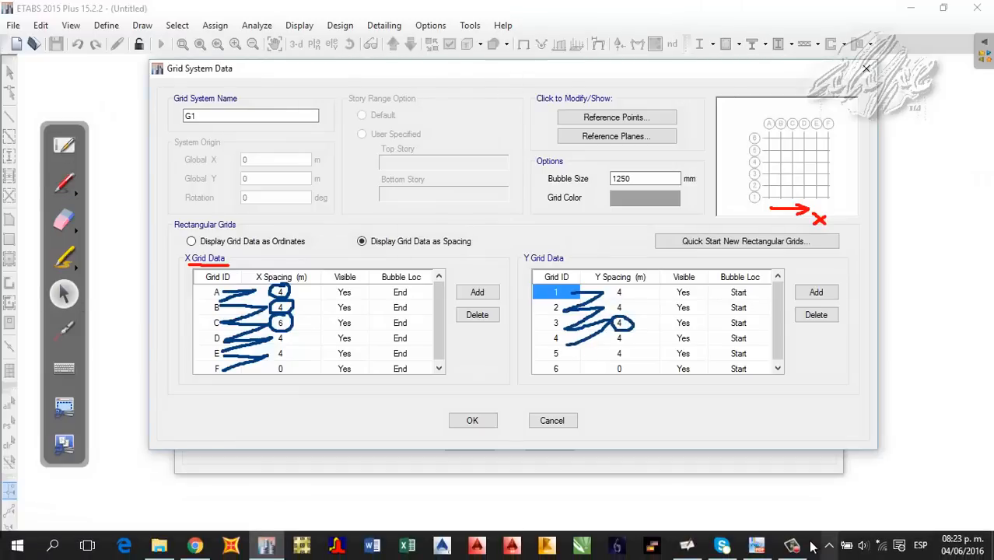
click(757, 547)
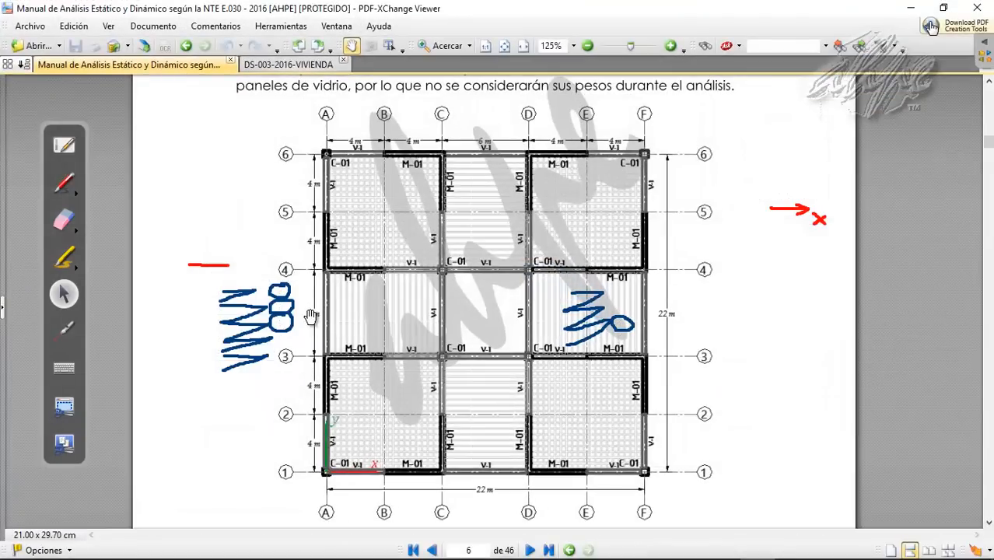
click(757, 547)
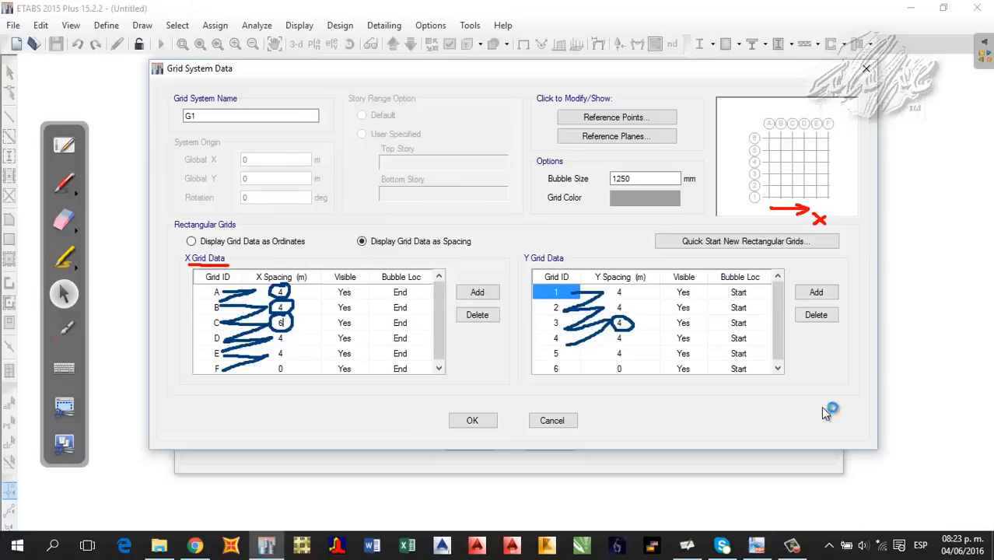
Step: Set the Y spacing of grid 3 to 6 m
click(620, 322)
click(620, 323)
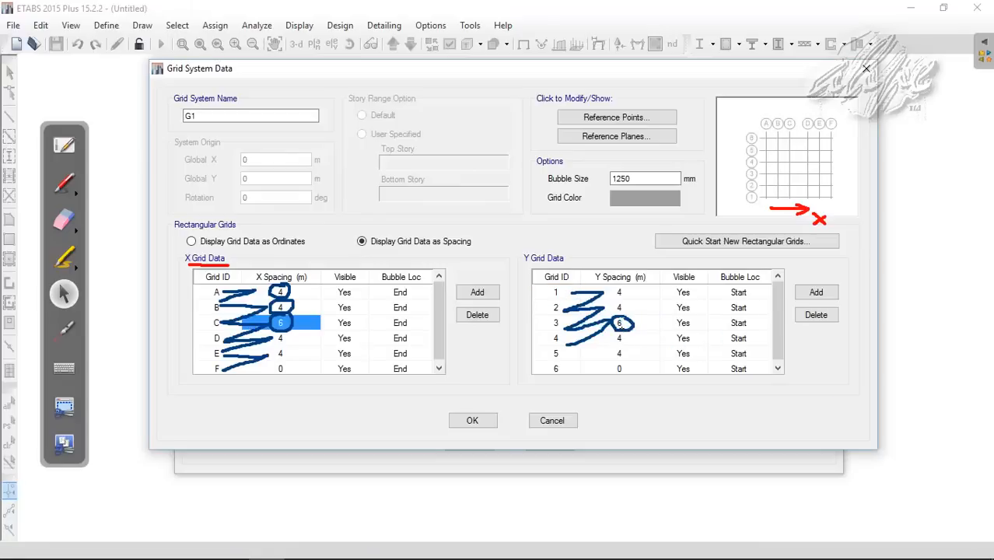
key(Tab)
click(66, 221)
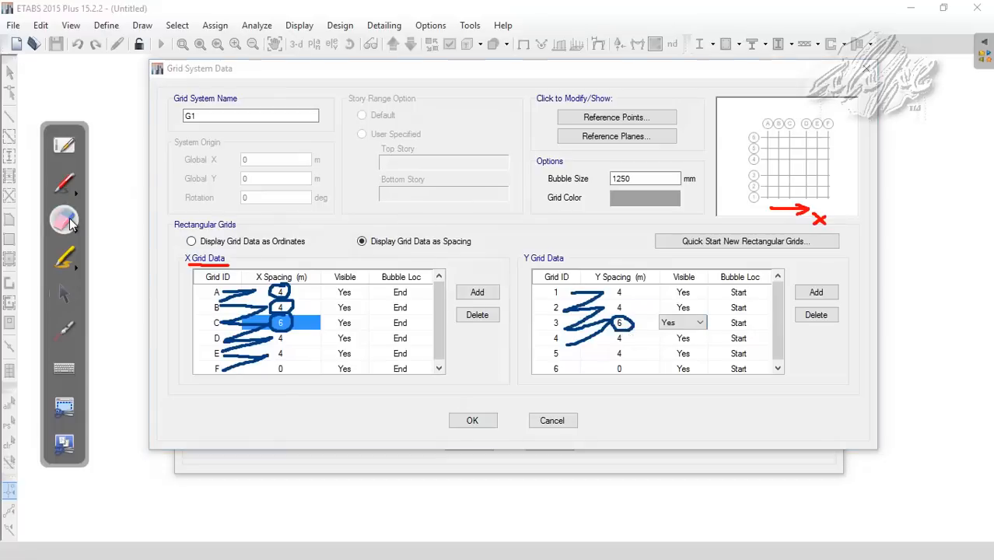
click(64, 182)
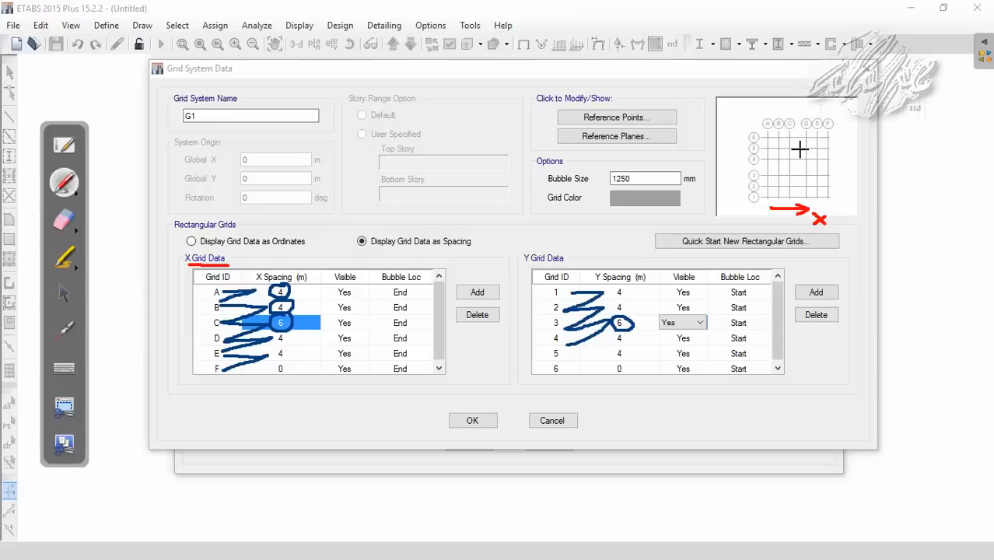
click(65, 293)
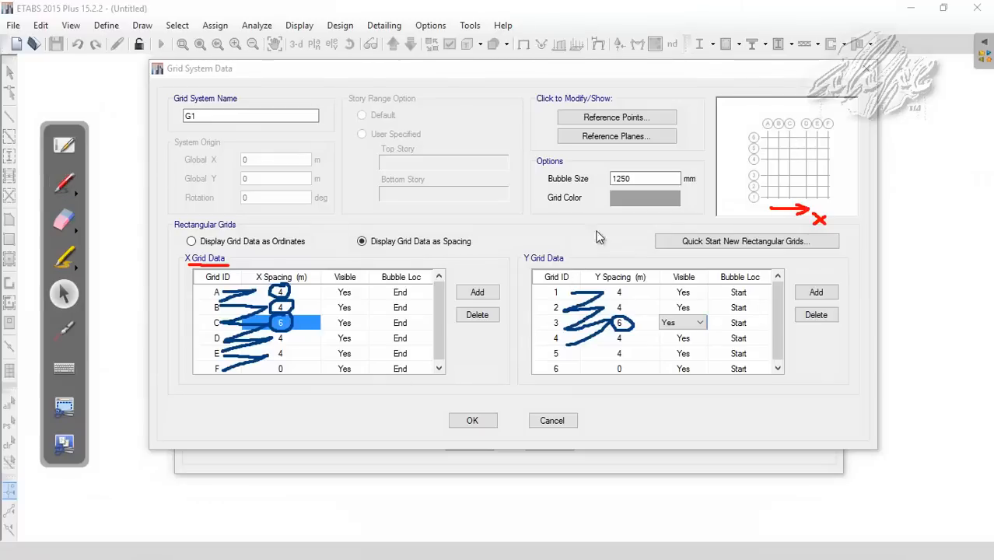
Step: Underline the Bubble Size label and circle preview bubbles A to F in blue pen, and erase these marks and the red X arrow
double_click(635, 178)
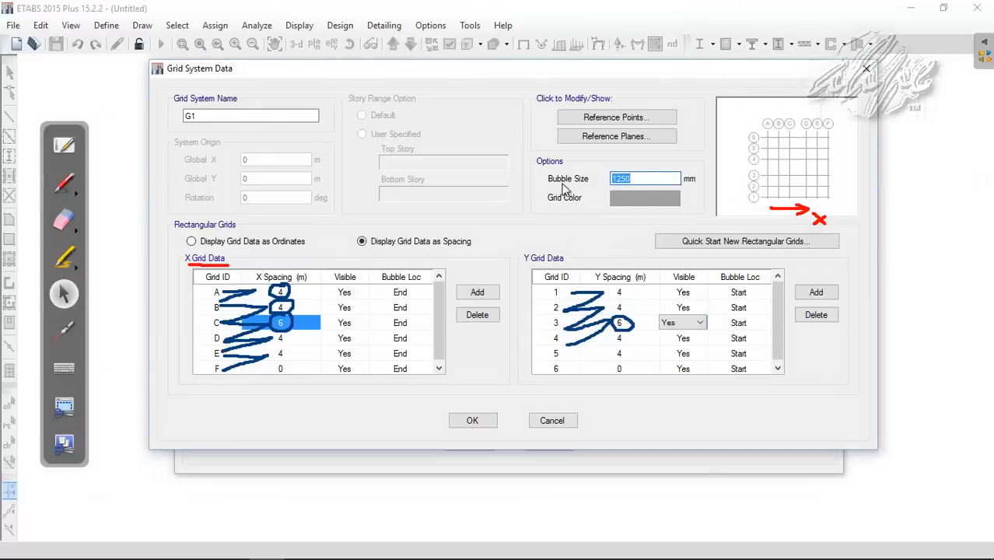
click(64, 182)
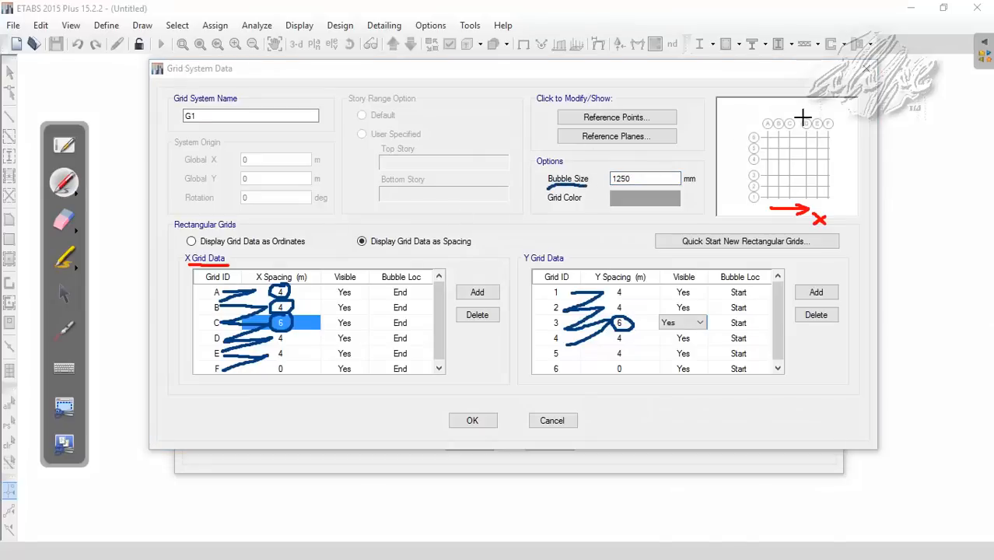
mouse_move(818, 108)
mouse_down()
mouse_move(763, 106)
mouse_move(784, 136)
mouse_up()
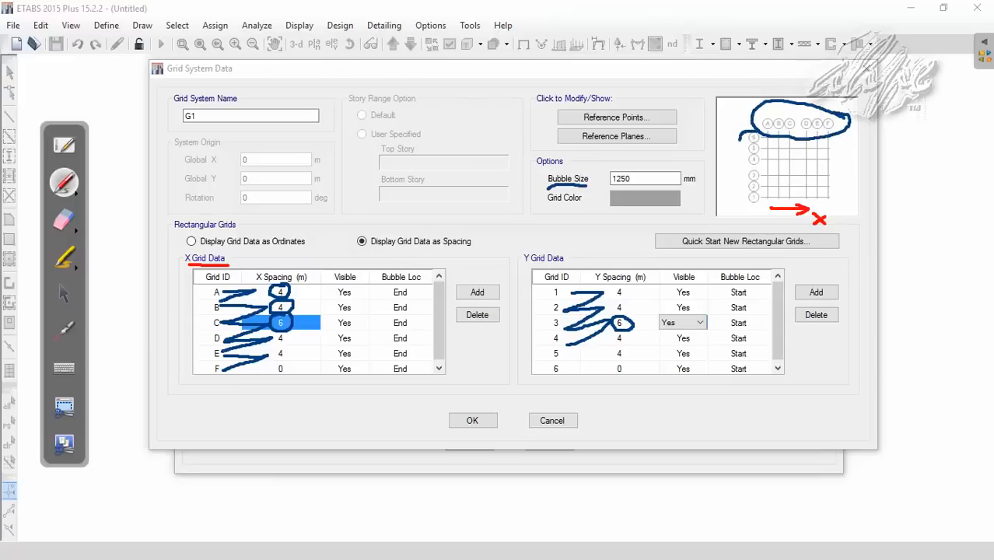
click(53, 220)
mouse_move(574, 196)
mouse_down()
mouse_move(544, 186)
mouse_move(829, 107)
mouse_move(759, 183)
mouse_move(634, 235)
mouse_up()
key(Escape)
Step: Set the grid bubble size to 1000 mm
double_click(633, 180)
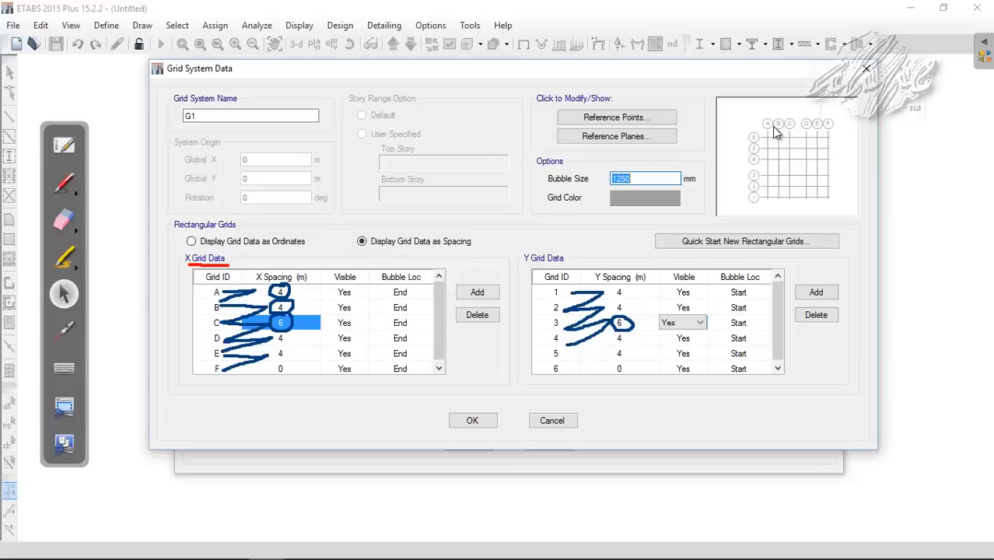
click(636, 179)
double_click(620, 180)
drag(633, 180, 588, 184)
text(1)
key(Tab)
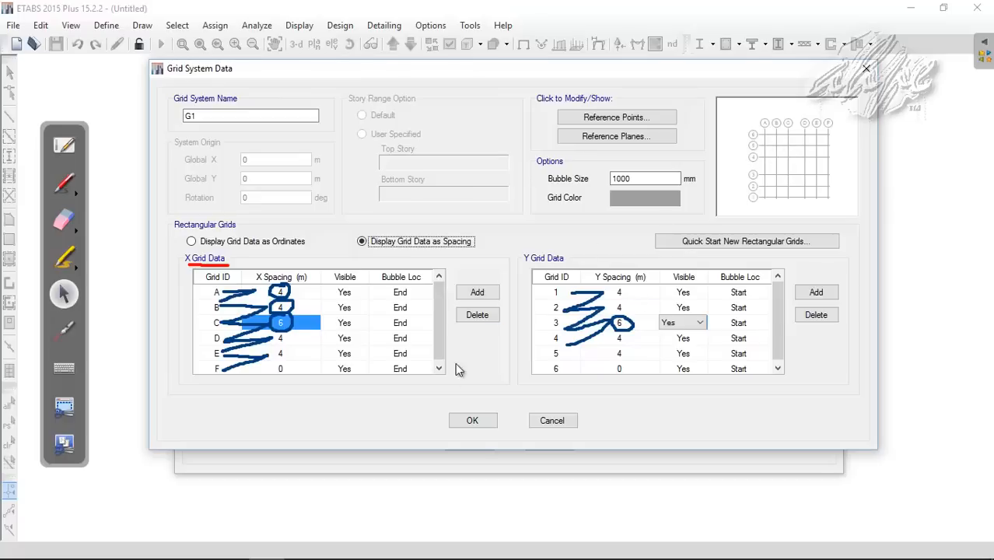
Step: Erase the remaining pen marks over the X and Y grid tables and accept the grid system data
click(66, 222)
mouse_move(162, 313)
mouse_down()
mouse_move(53, 320)
mouse_move(645, 328)
mouse_move(170, 381)
mouse_up()
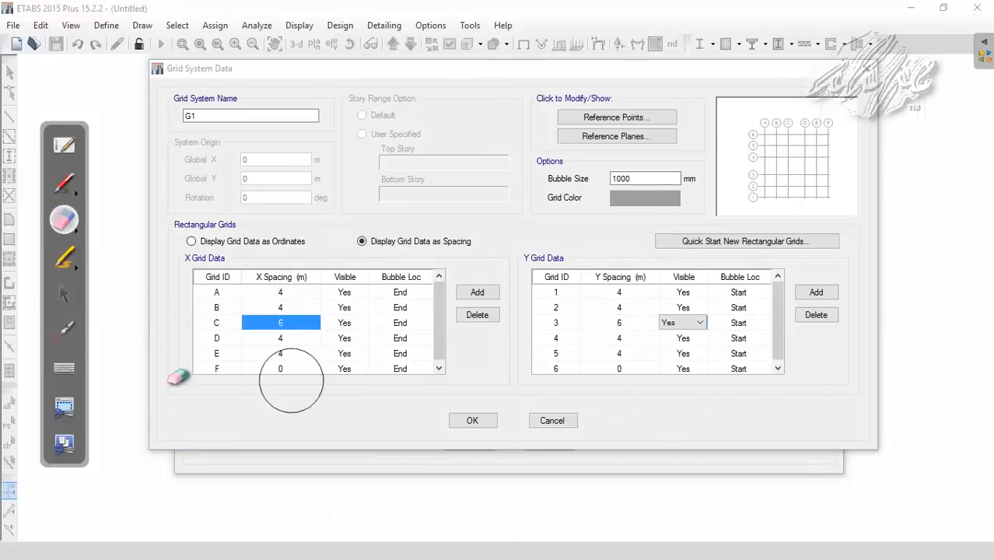
click(64, 294)
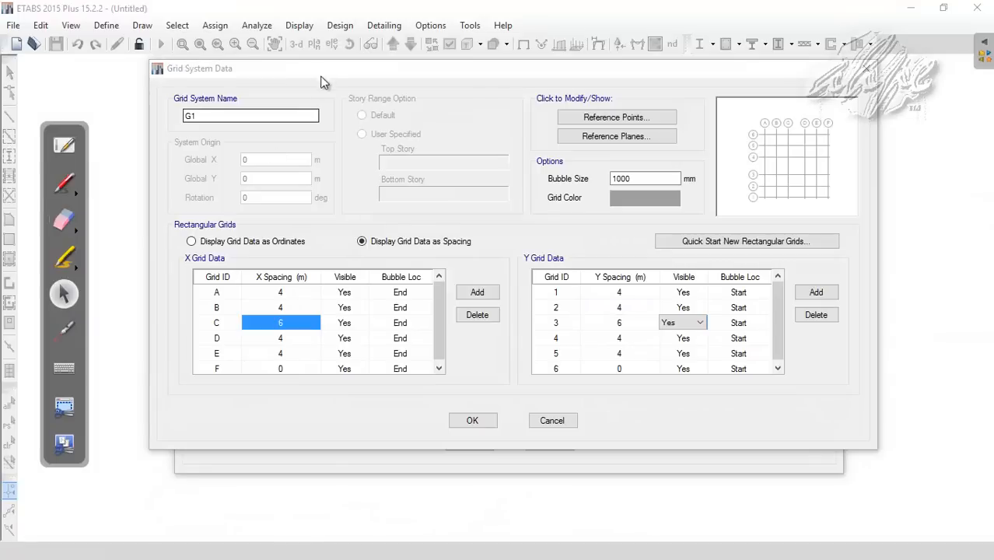
click(474, 420)
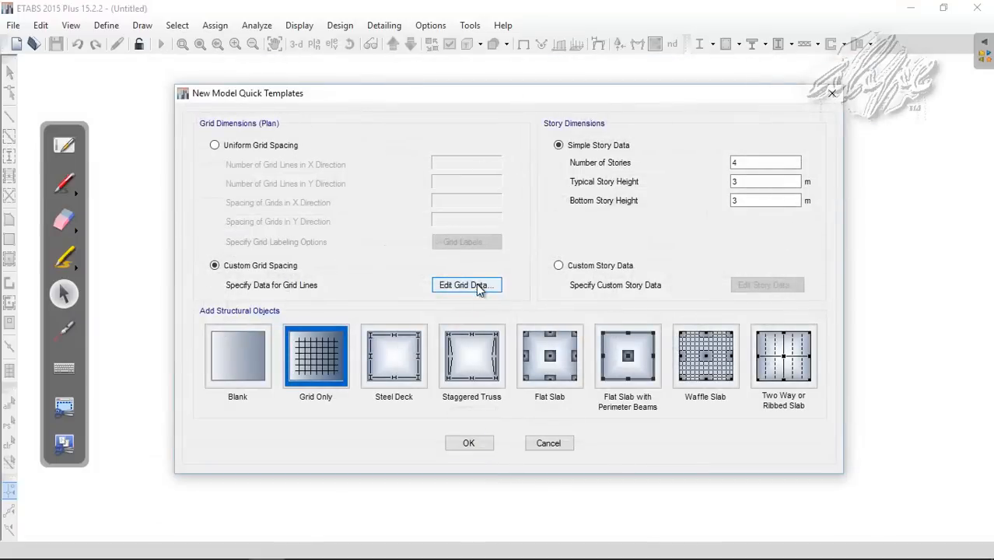
Step: Check the number of levels in the PDF manual's initial considerations, and set the number of stories to 6 in ETABS
click(734, 162)
text(4)
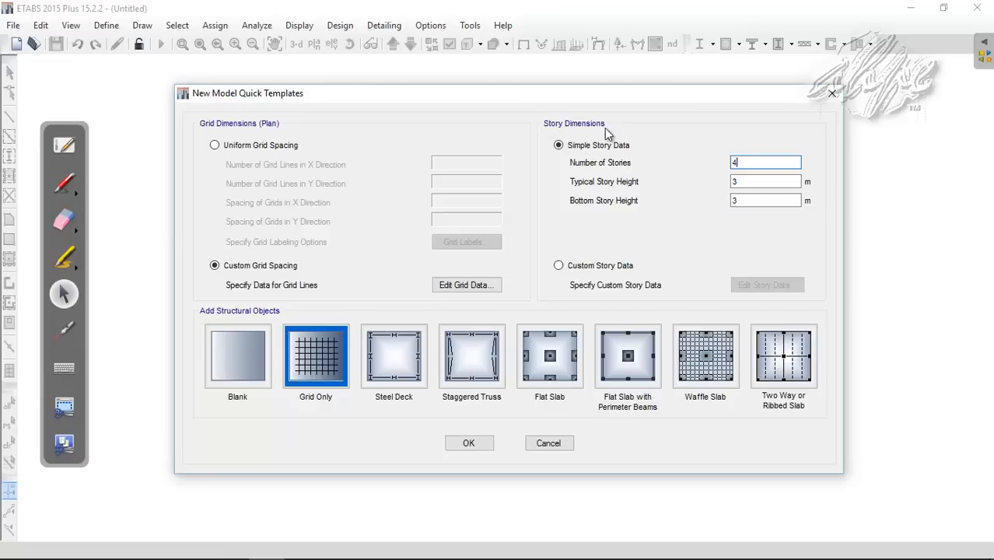
double_click(732, 161)
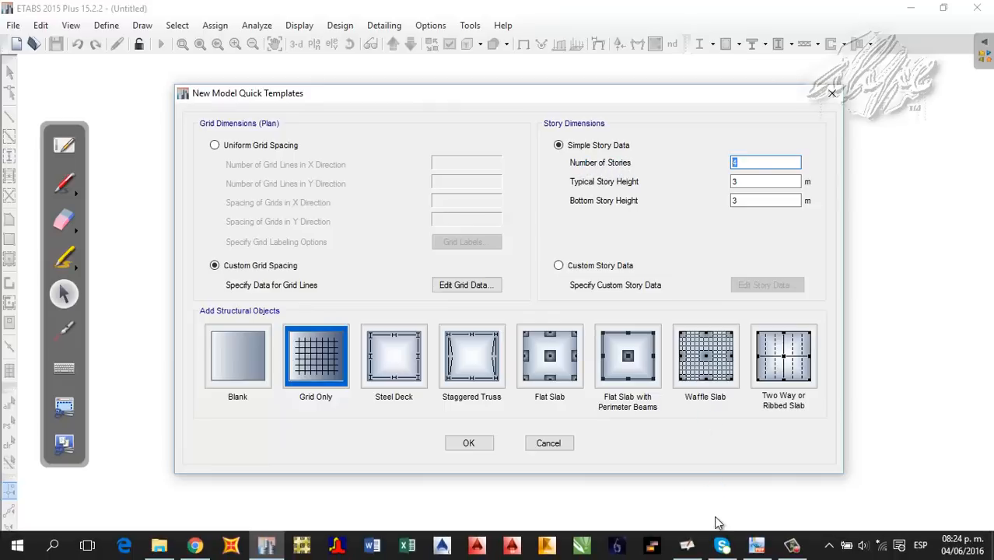
click(757, 550)
scroll(495, 365, up, 5)
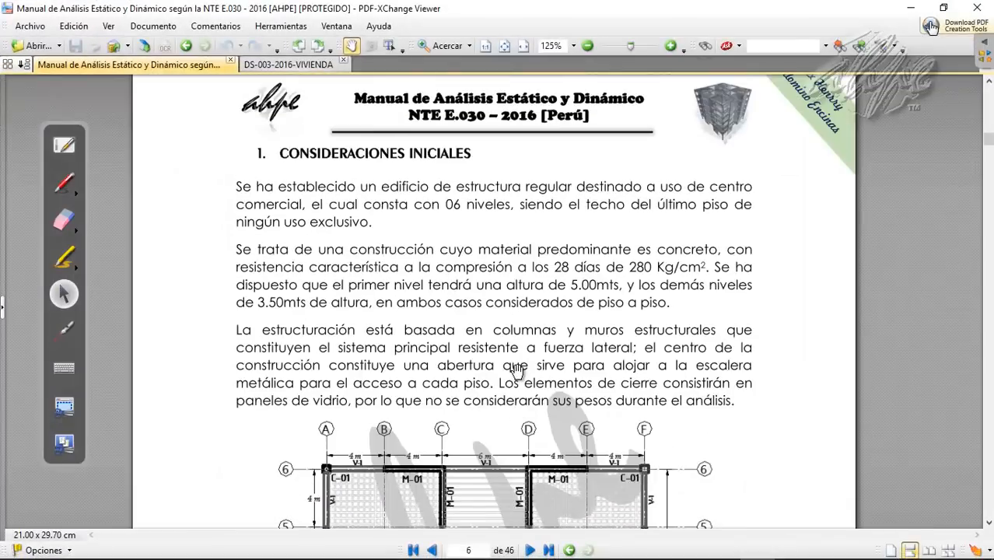
click(64, 183)
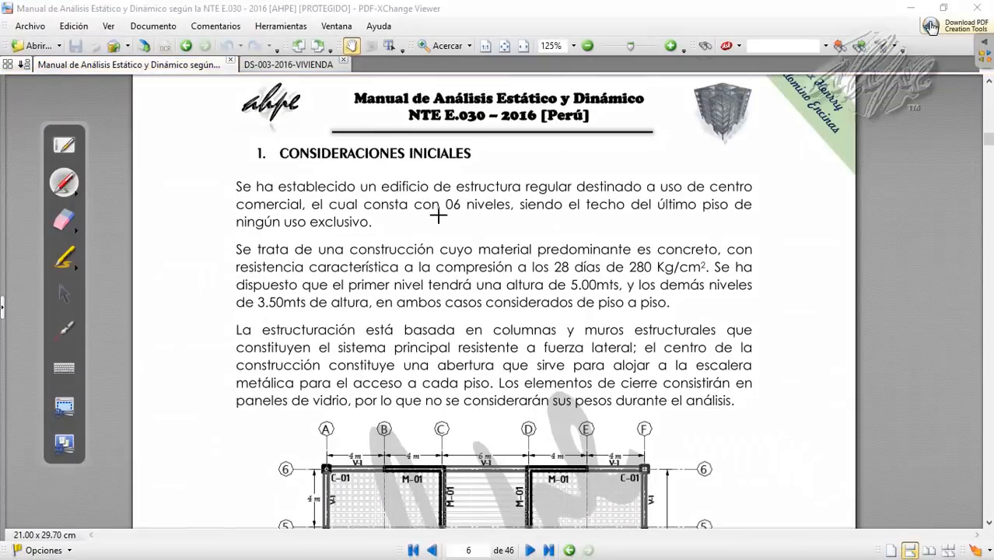
click(63, 220)
drag(362, 200, 672, 234)
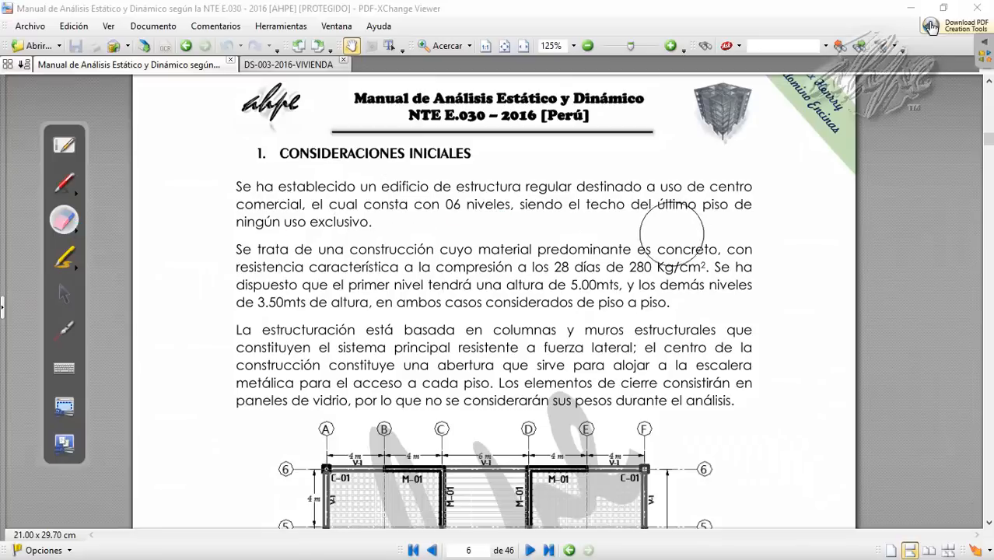
click(63, 294)
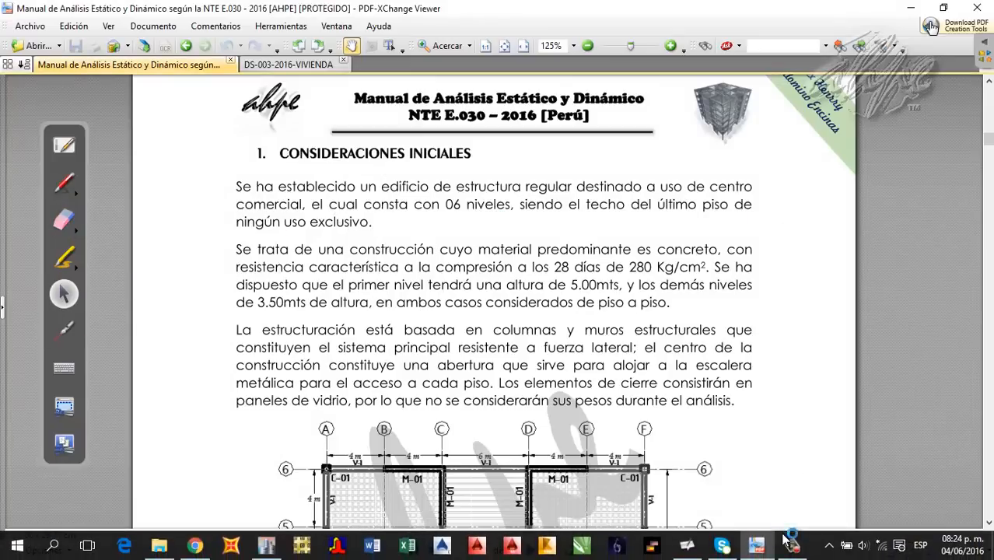
click(762, 545)
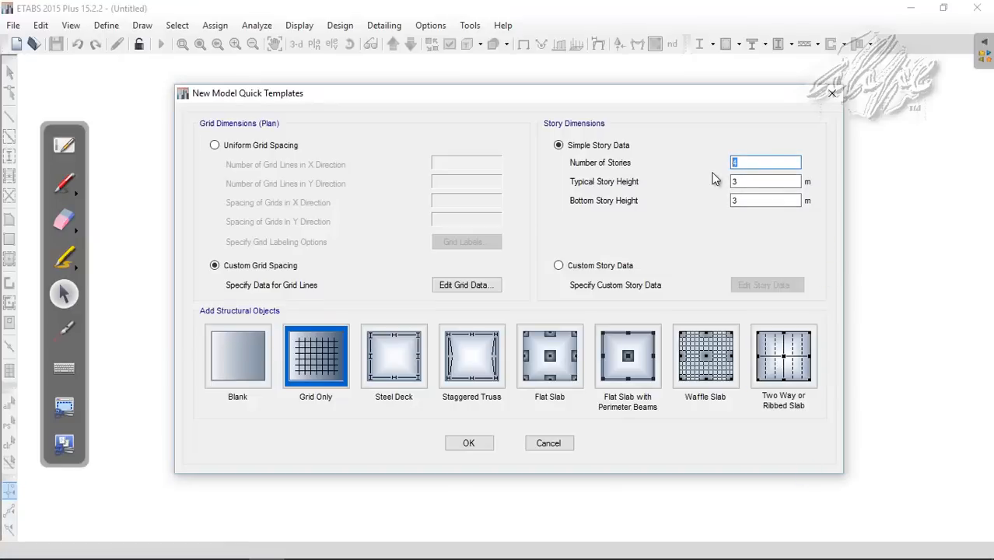
Step: Review the structural plan in the PDF manual and return to the story dimensions in ETABS
double_click(749, 181)
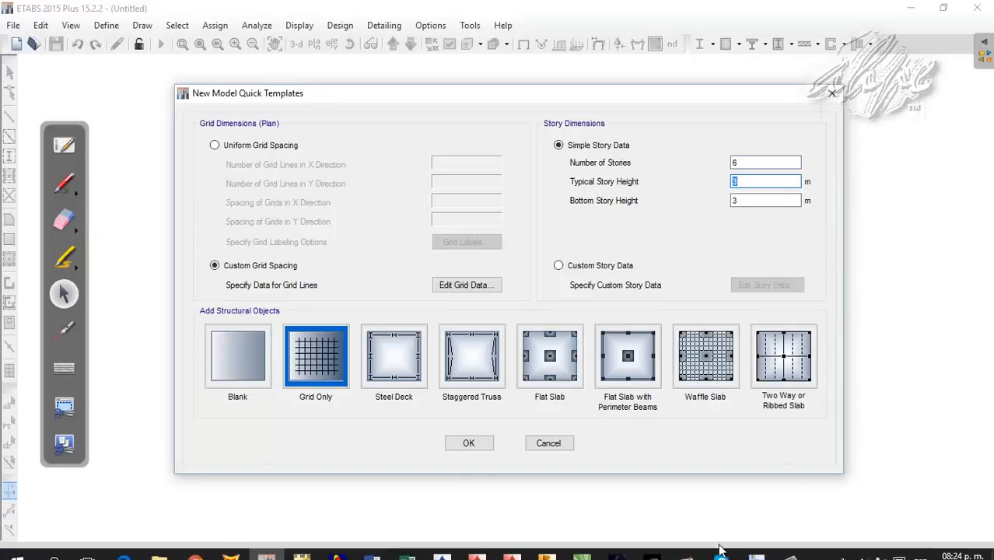
click(767, 546)
scroll(401, 238, down, 10)
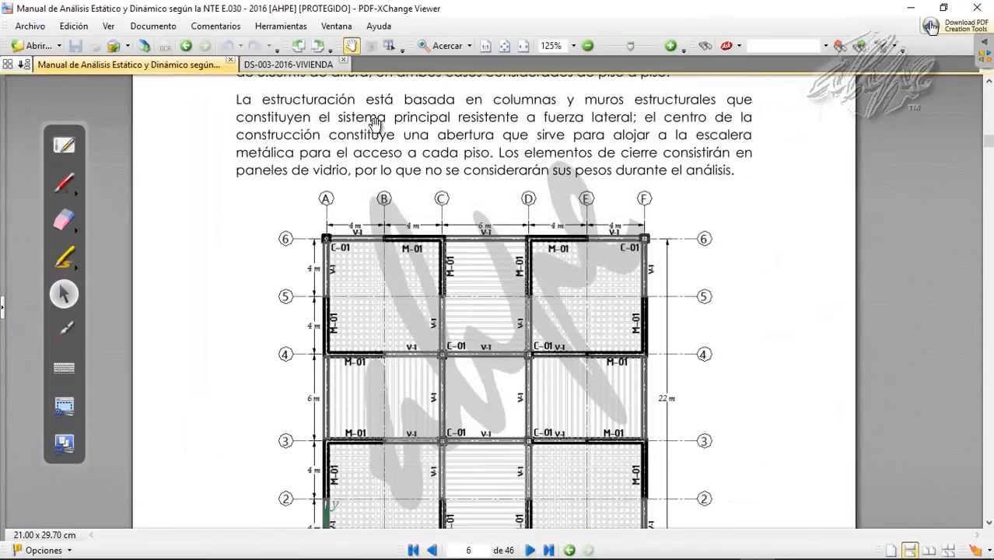
drag(393, 194, 419, 339)
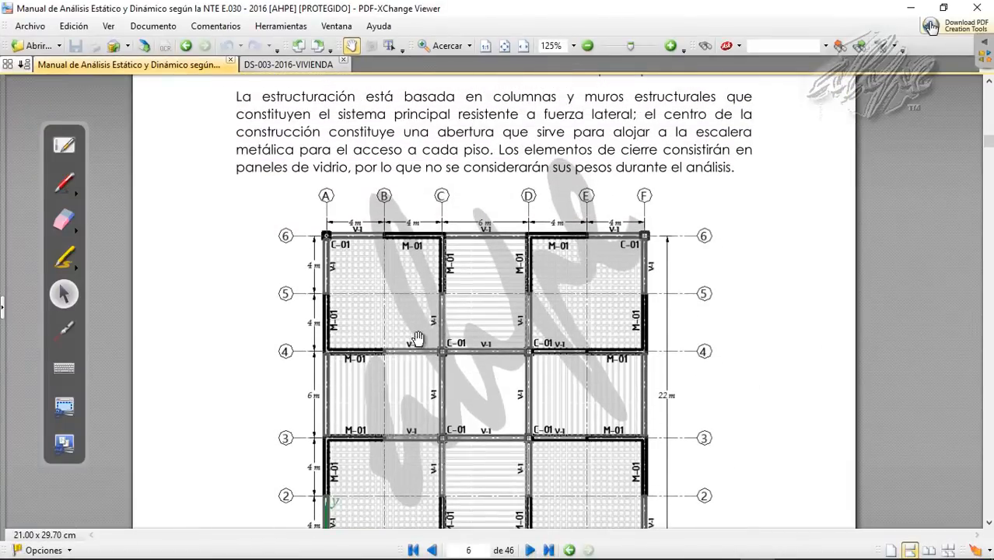
drag(453, 247, 451, 171)
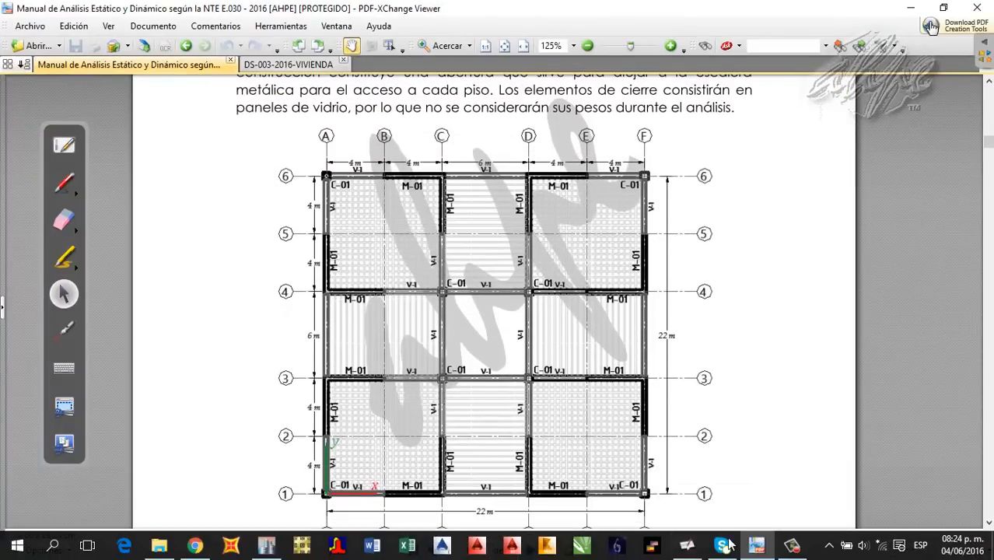
click(759, 546)
Step: Underline the first-level and upper-level story heights in the PDF manual in blue pen, erase the marks, and return to ETABS
click(739, 183)
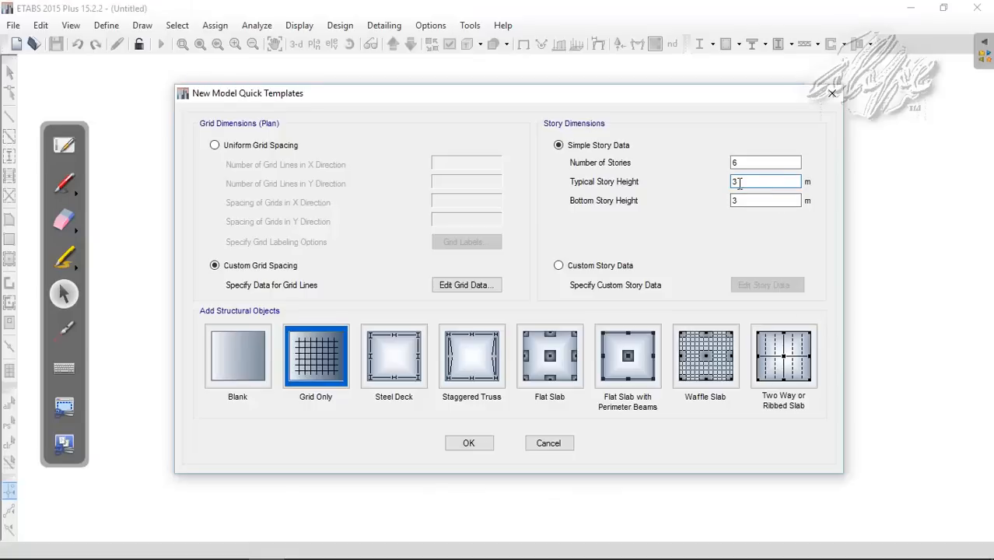
key(shift+Home)
click(758, 547)
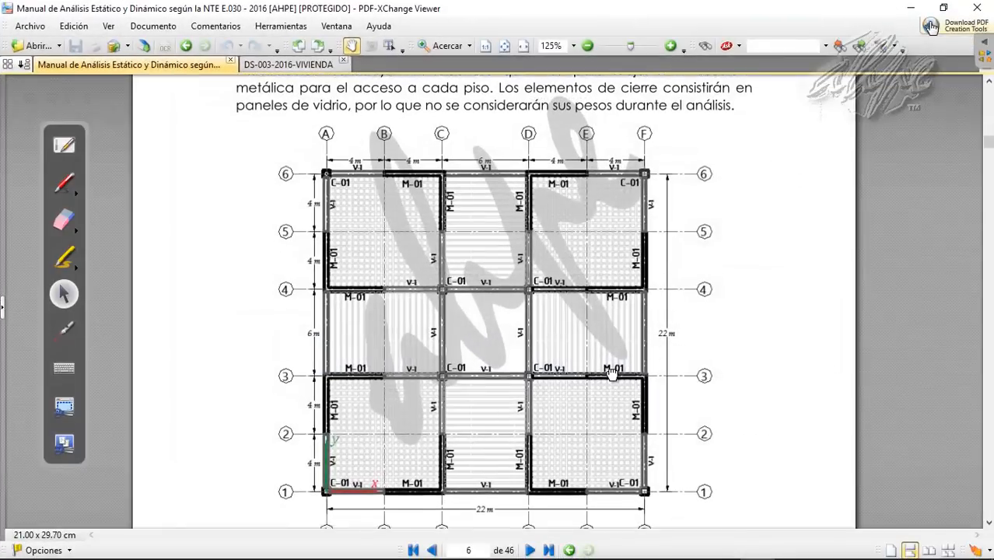
scroll(612, 373, up, 5)
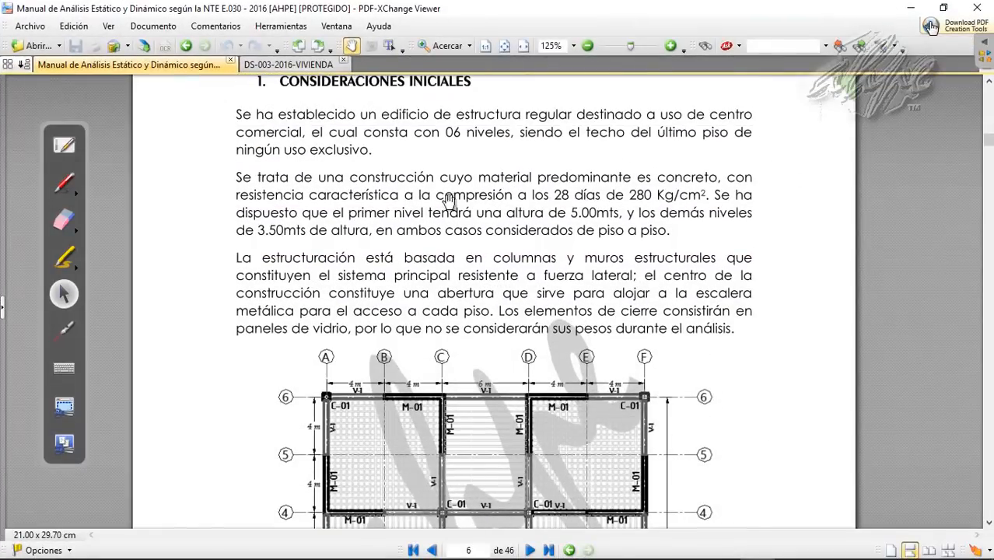
click(66, 184)
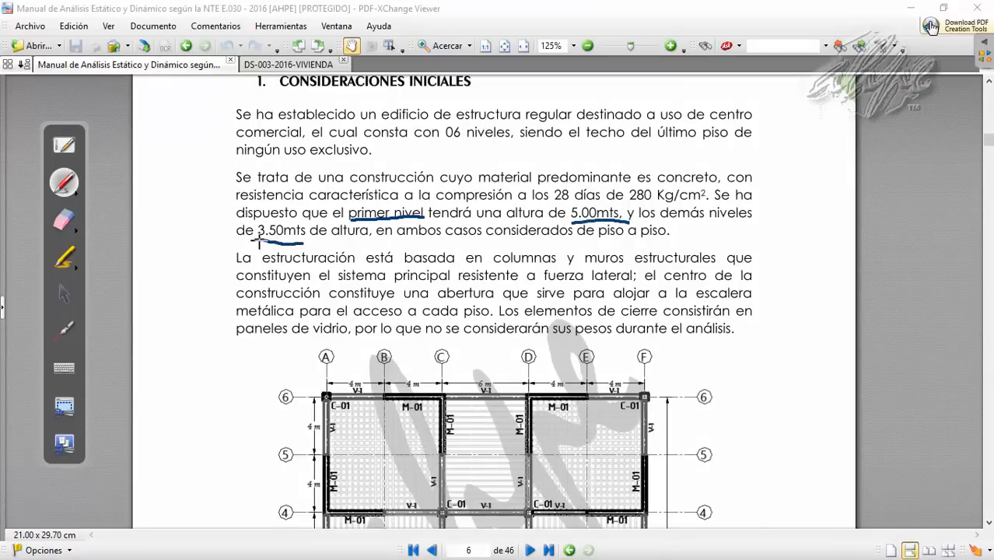
click(64, 219)
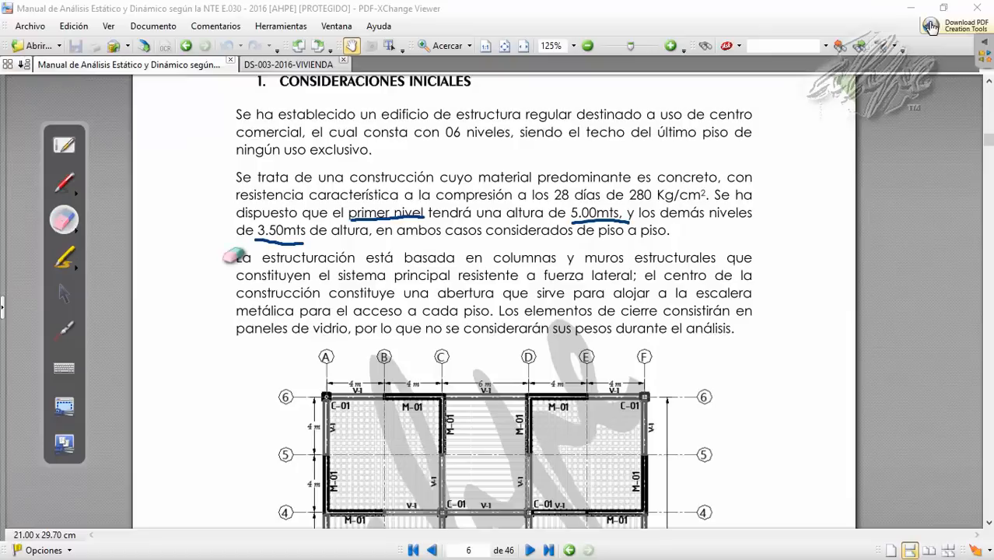
mouse_move(218, 250)
mouse_down()
mouse_move(354, 258)
mouse_move(288, 247)
mouse_move(284, 280)
mouse_up()
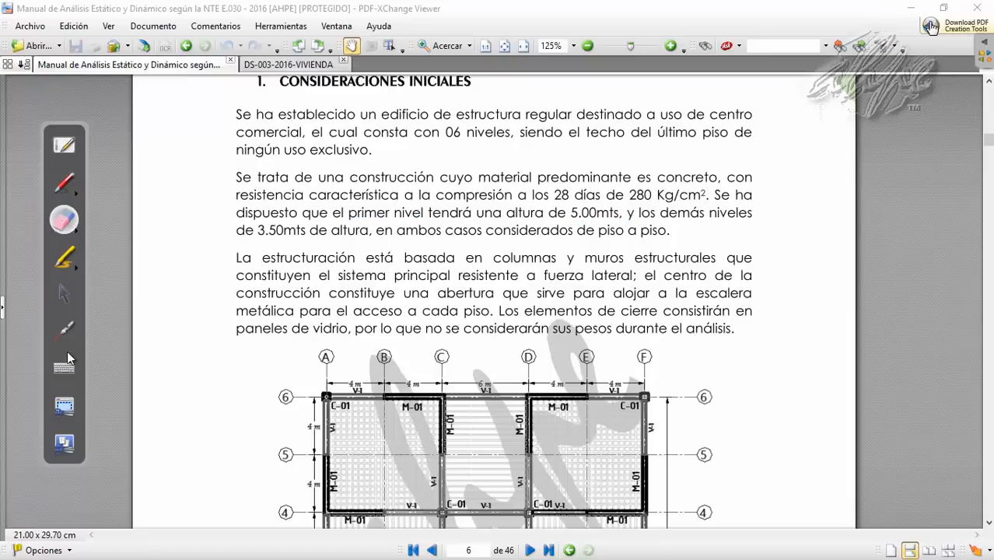
click(65, 293)
key(alt+Tab)
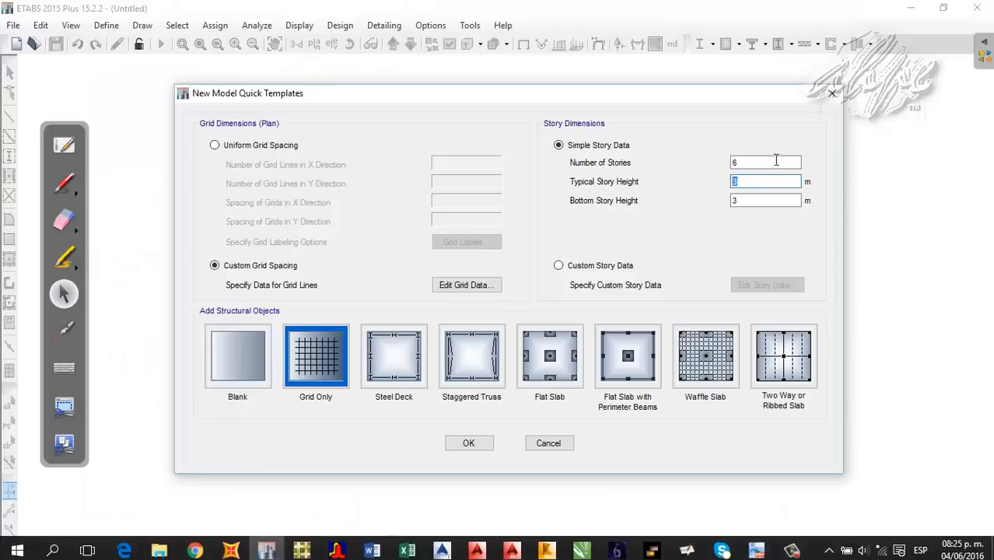
Step: Set the typical story height to 3.5 m and the bottom story height to 5 m
text(3.5)
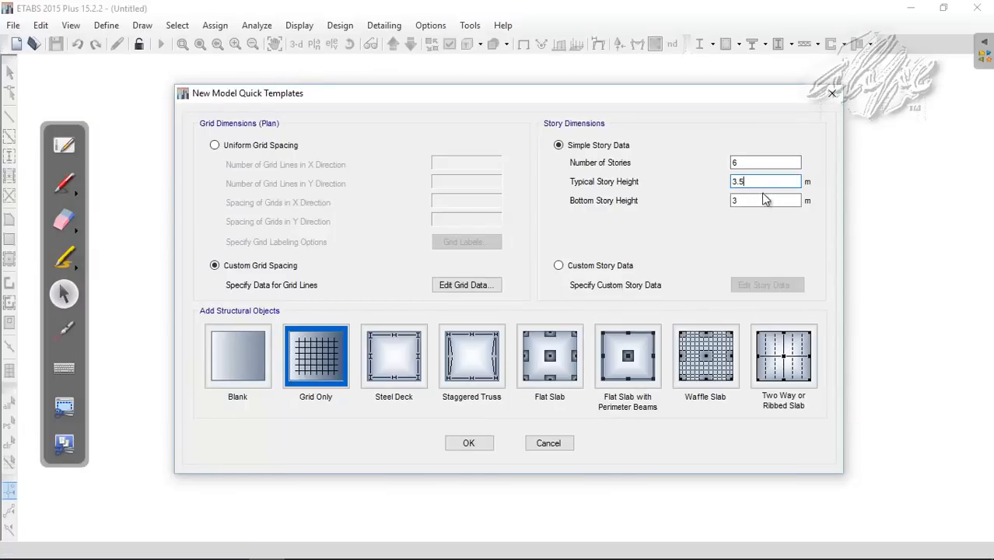
double_click(744, 200)
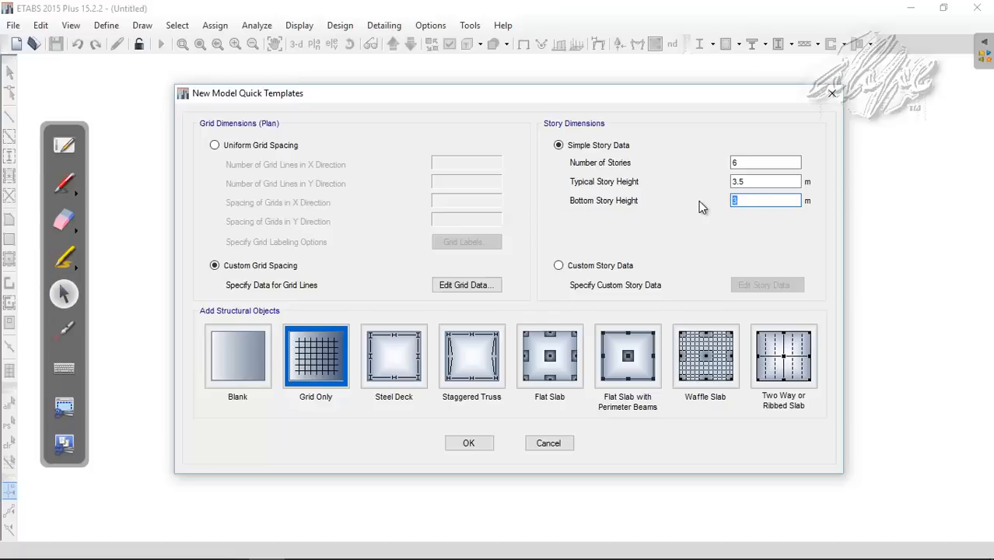
text(5)
Step: Switch to custom story data and rename Story6 as Techo and Story5 as Piso 5
click(558, 265)
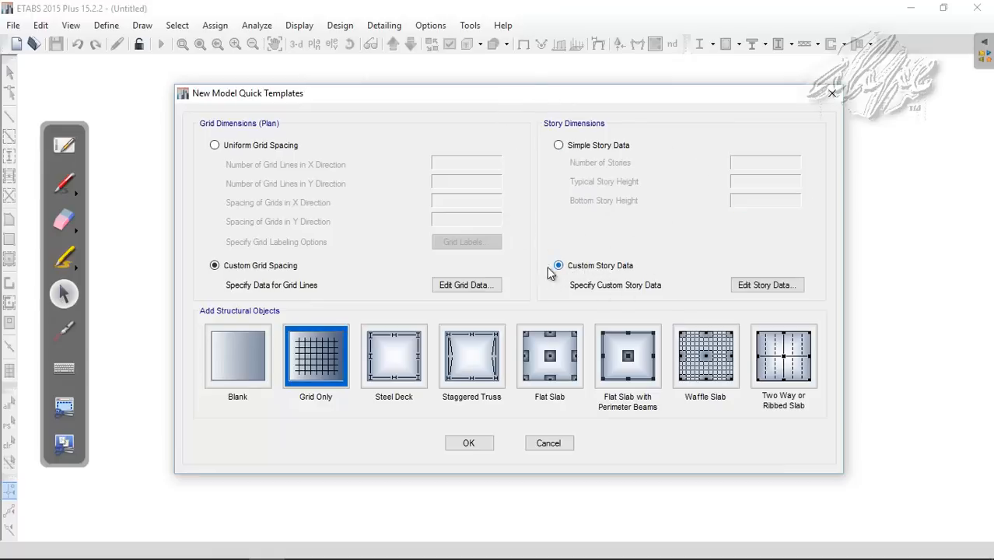
click(781, 285)
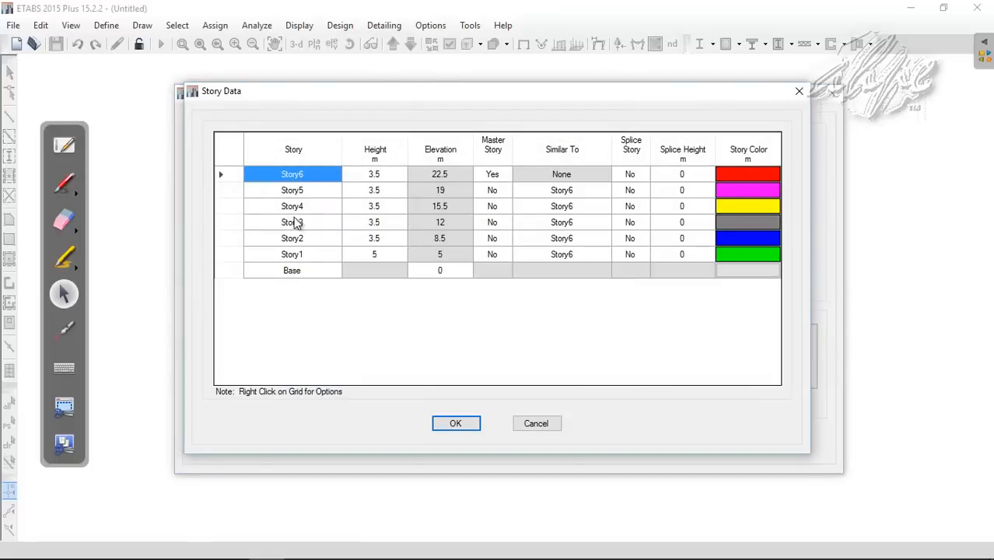
double_click(299, 178)
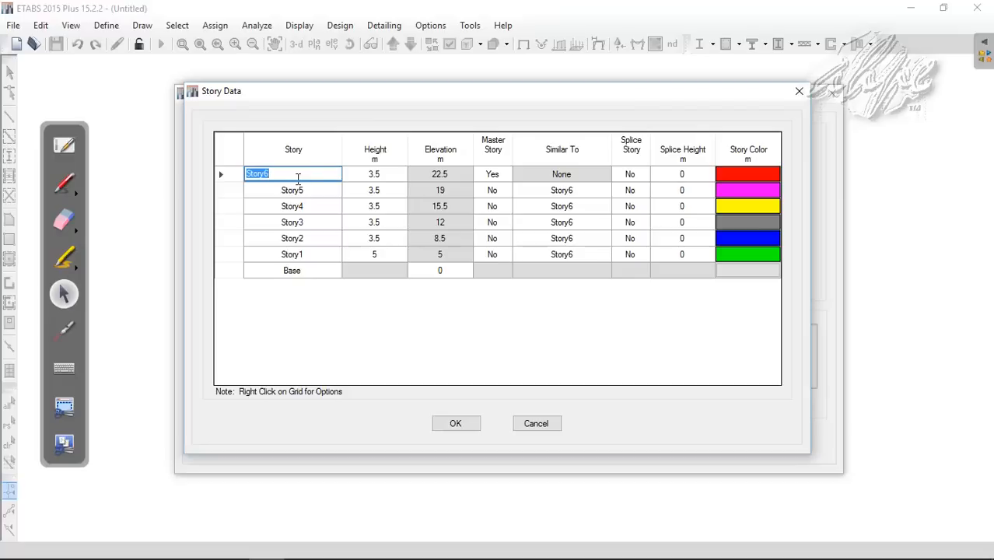
text(Techo)
click(299, 188)
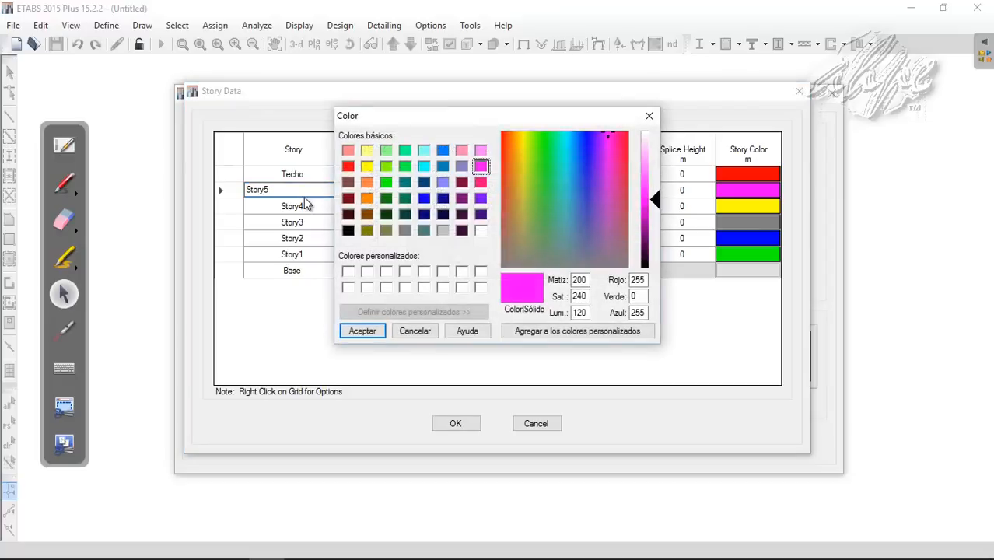
click(415, 330)
text(Piso 5)
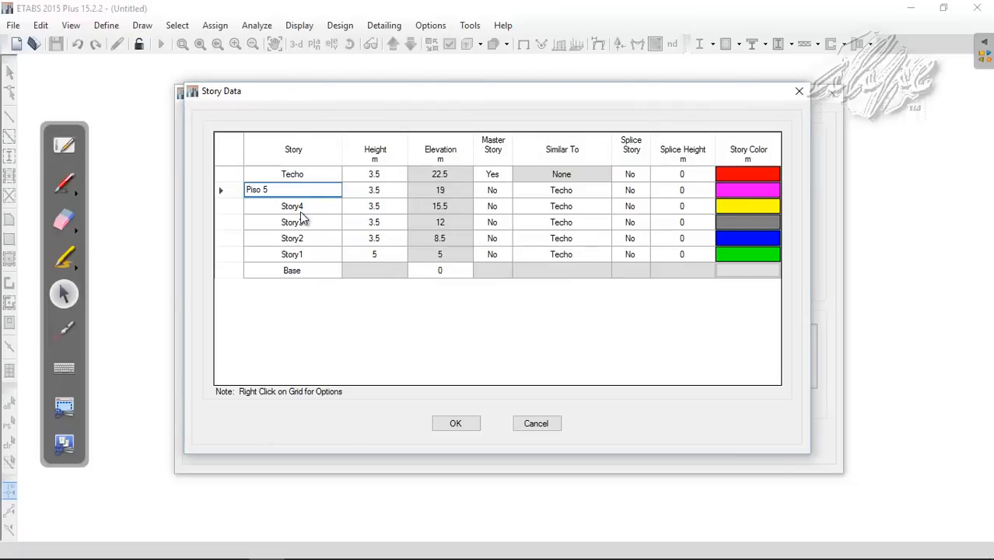
Step: Rename Story4 through Story1 as Piso 4, Piso 3, Piso 2 and Piso 1, and accept the story data
click(304, 213)
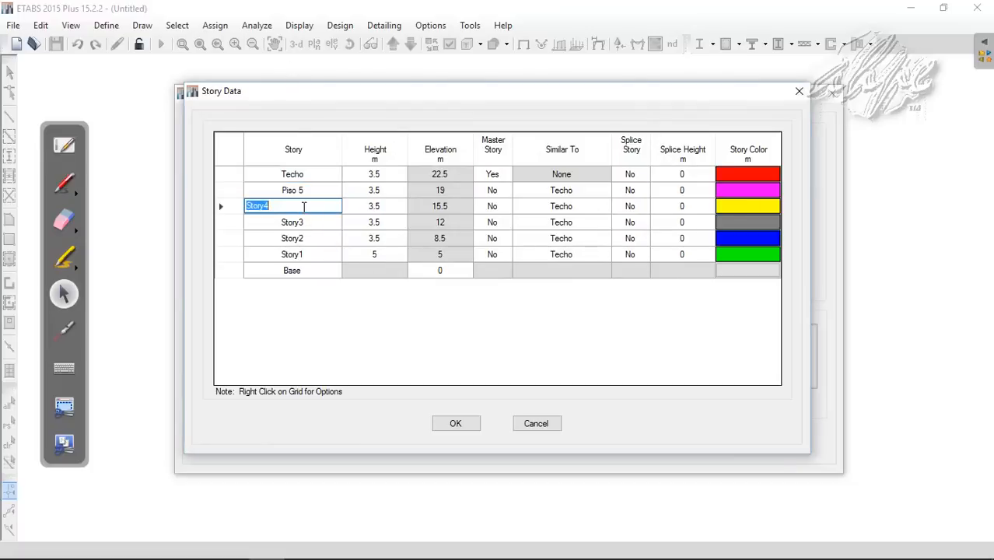
text(Piso 4)
click(305, 220)
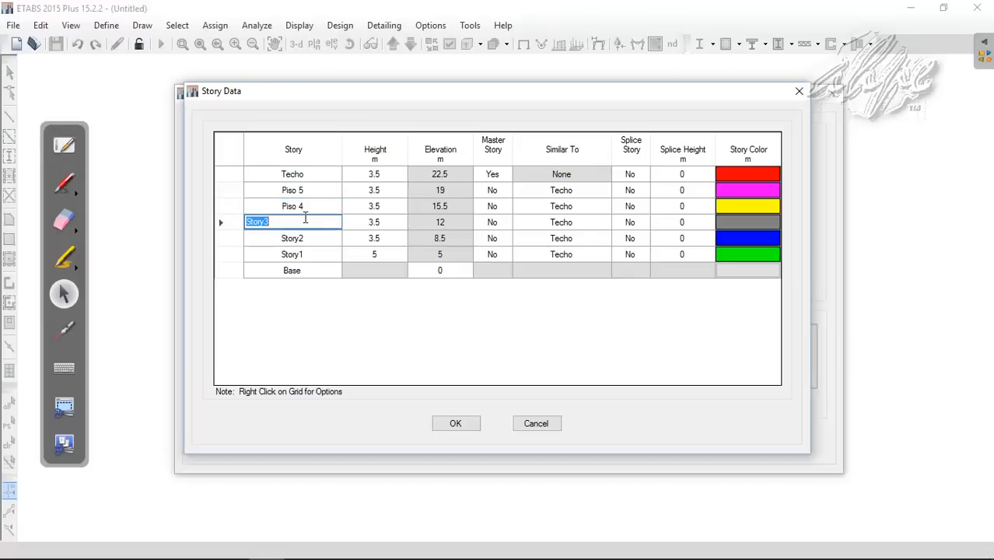
text(Piso 3)
click(301, 239)
text(P)
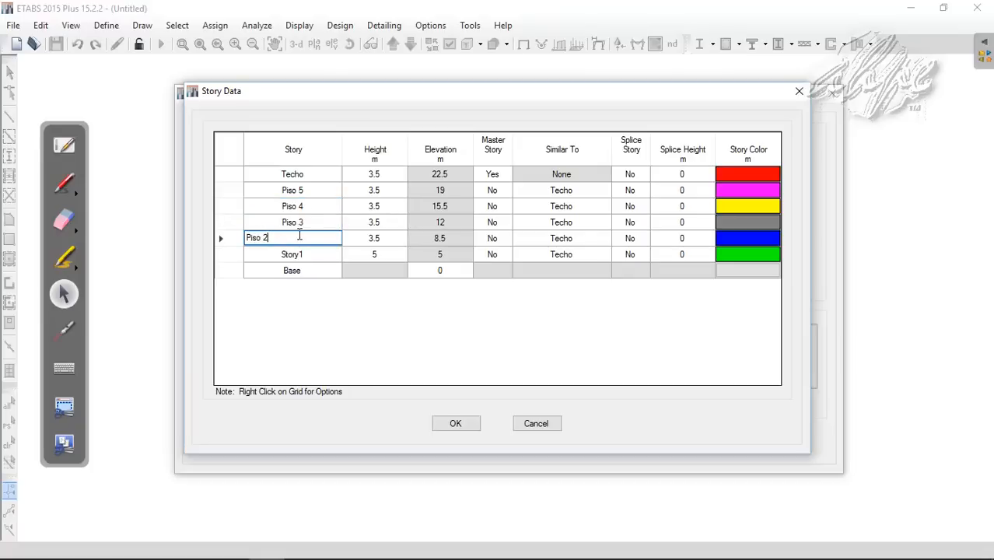
click(298, 255)
text(Piso 1)
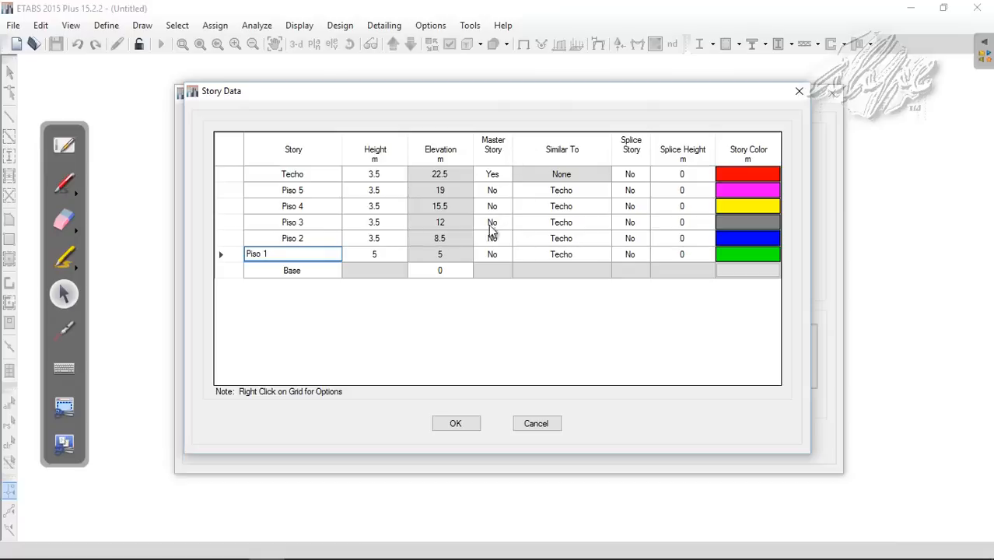
click(455, 425)
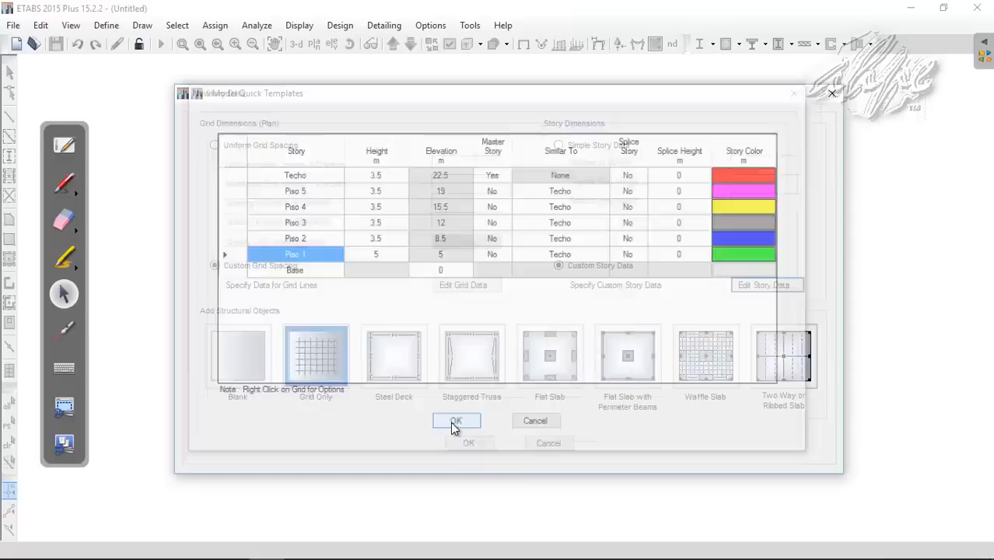
Step: Review the building's structural plan in the PDF manual and return to the new model templates in ETABS
mouse_move(487, 101)
mouse_down()
mouse_move(517, 92)
mouse_move(488, 95)
mouse_up()
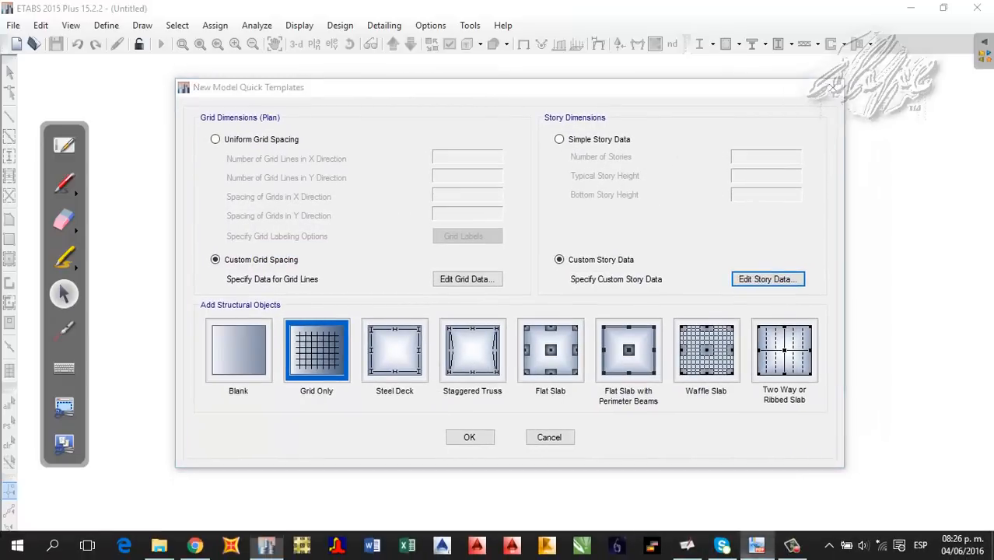
click(754, 547)
scroll(327, 122, down, 5)
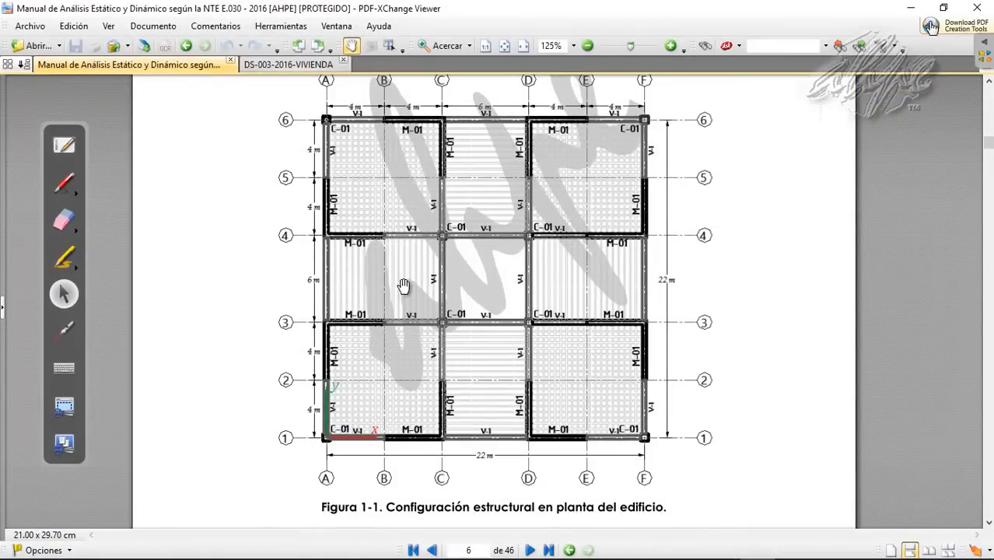
click(766, 549)
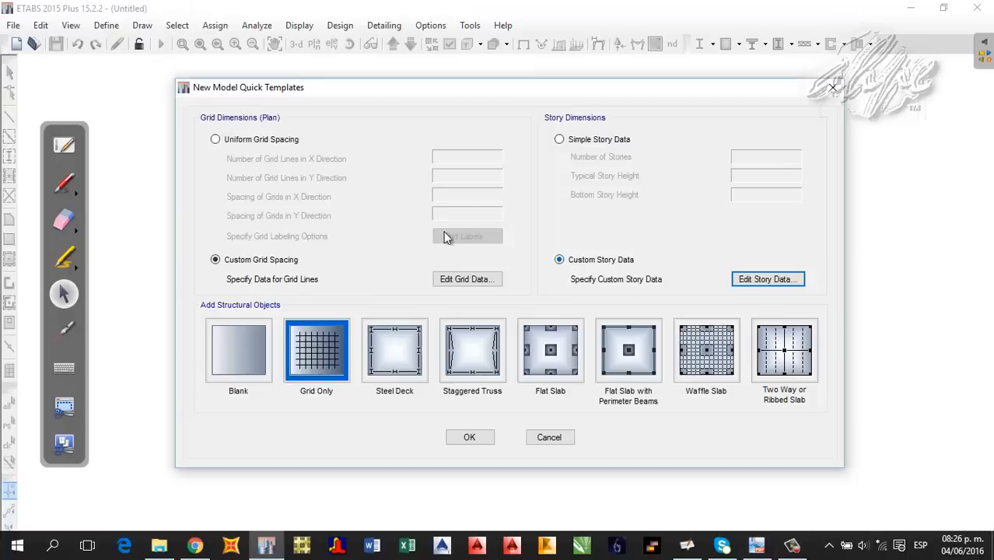
drag(472, 93, 477, 99)
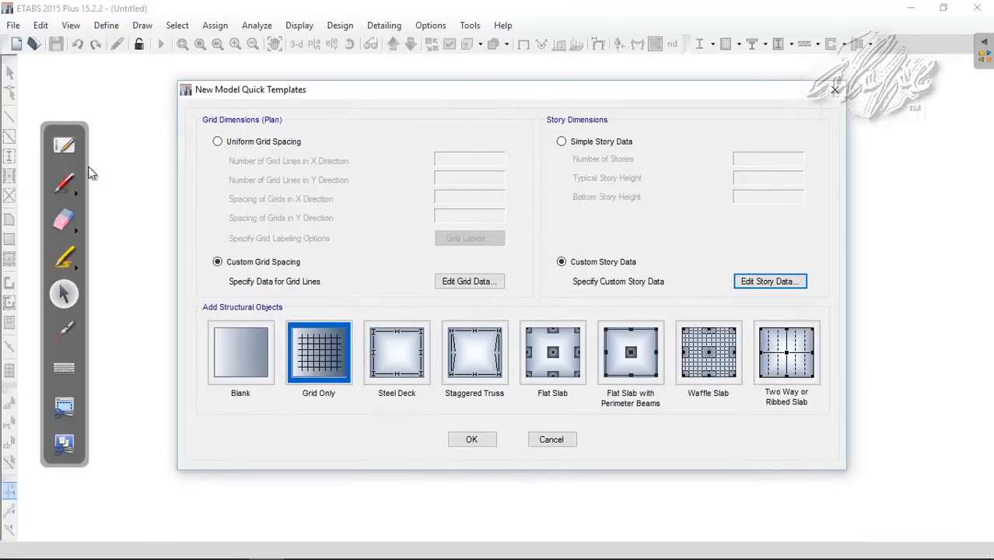
Step: Circle the structural object templates and Grid Only in blue pen, underline the slab templates, and erase the marks
click(64, 182)
mouse_move(436, 301)
mouse_down()
mouse_move(213, 295)
mouse_move(166, 374)
mouse_move(335, 425)
mouse_move(602, 432)
mouse_move(817, 422)
mouse_move(862, 339)
mouse_move(708, 296)
mouse_move(471, 300)
mouse_up()
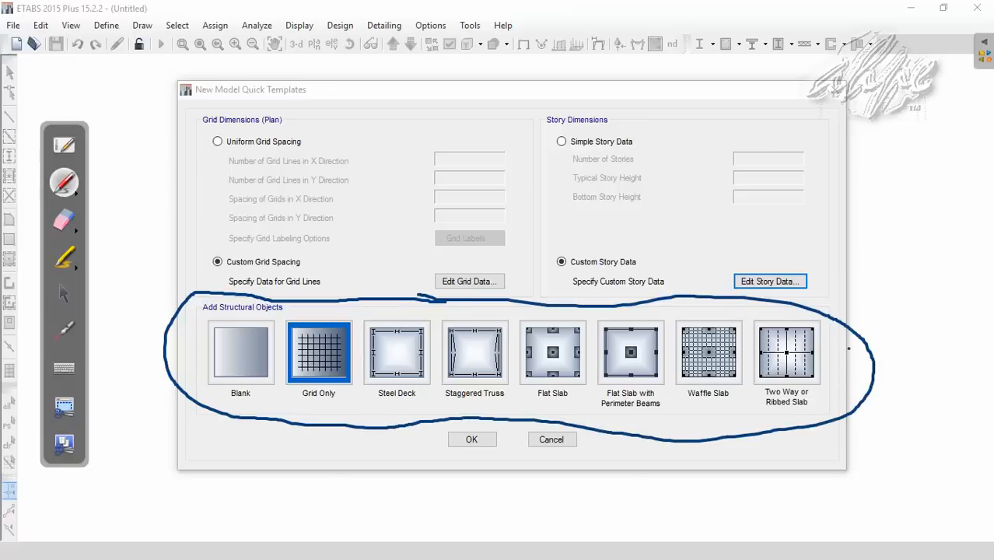
drag(847, 348, 901, 317)
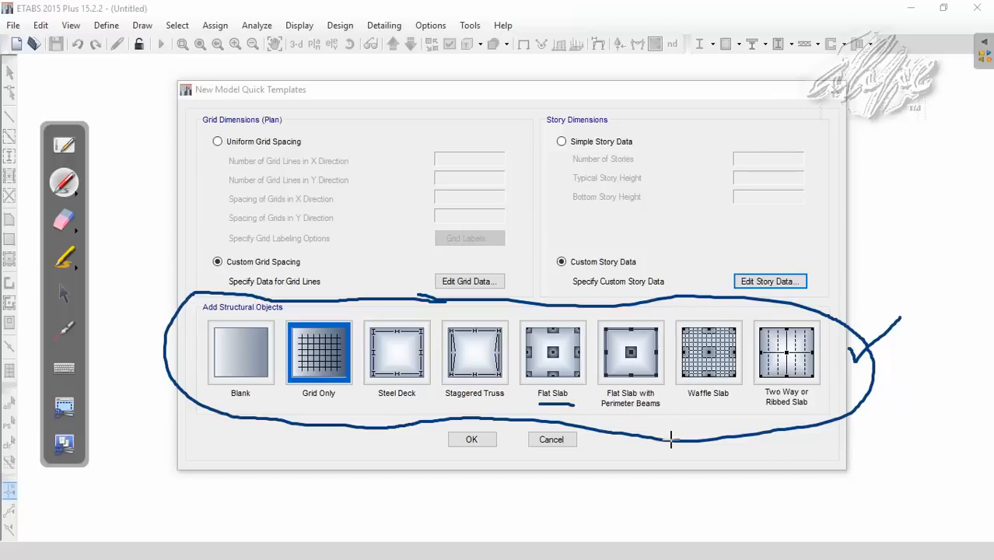
drag(623, 416, 837, 409)
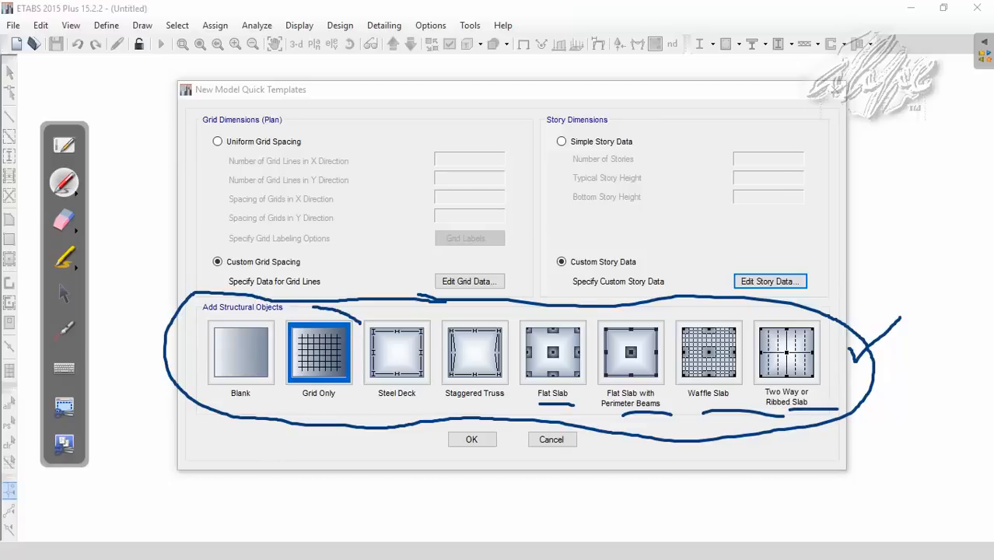
mouse_move(311, 306)
mouse_down()
mouse_move(281, 384)
mouse_move(363, 409)
mouse_move(339, 324)
mouse_up()
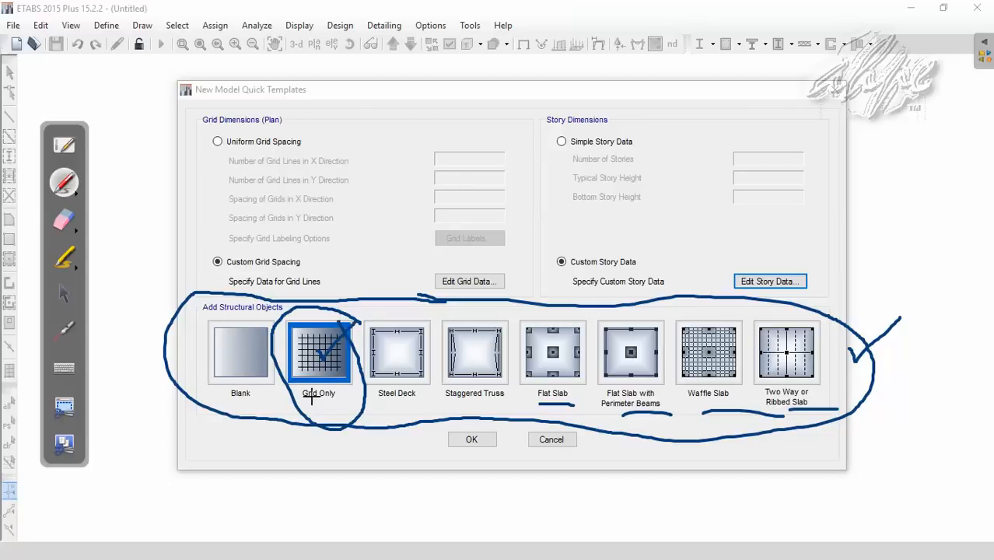
click(59, 219)
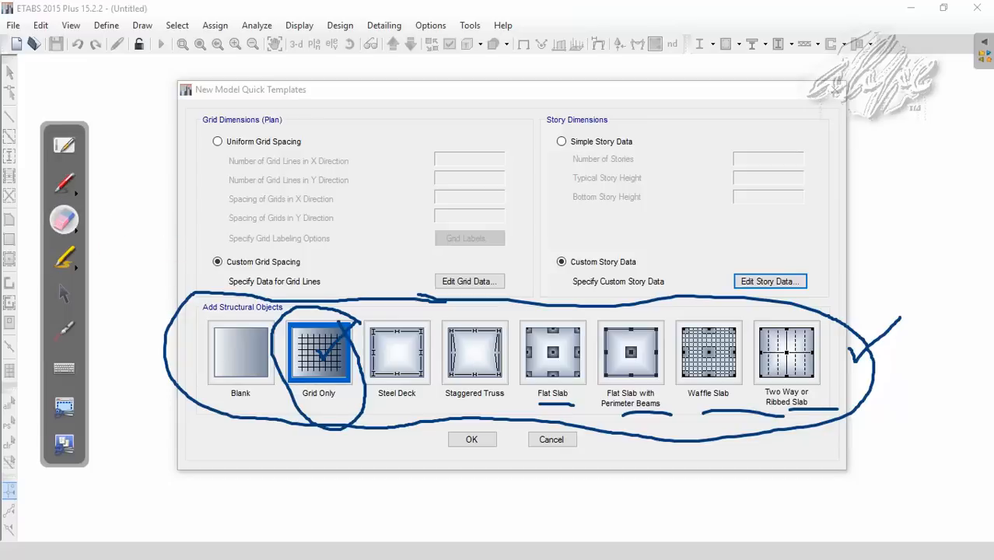
mouse_move(140, 321)
mouse_down()
mouse_move(326, 343)
mouse_move(976, 325)
mouse_move(255, 267)
mouse_move(390, 448)
mouse_move(635, 356)
mouse_up()
click(64, 294)
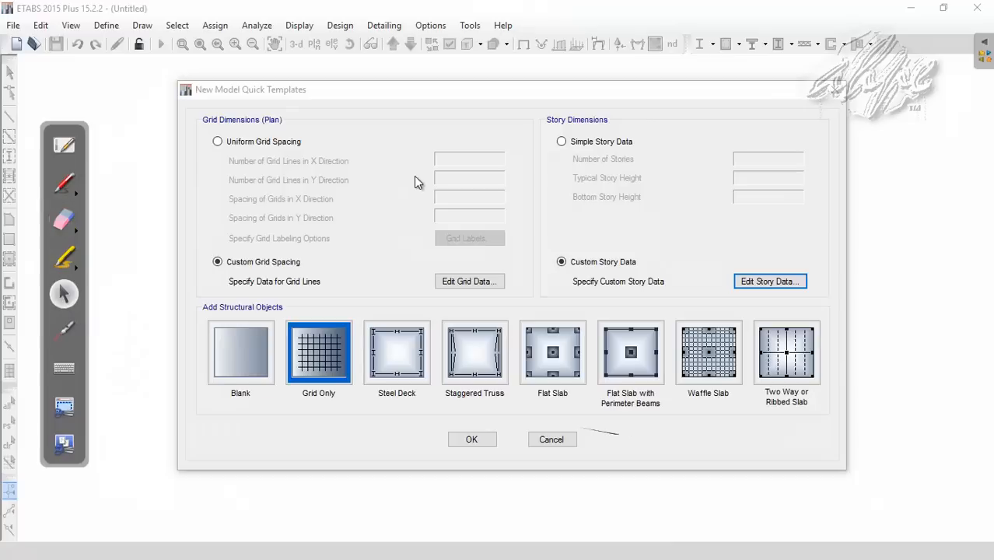
Step: Choose the Grid Only template and create the model
click(393, 88)
click(315, 351)
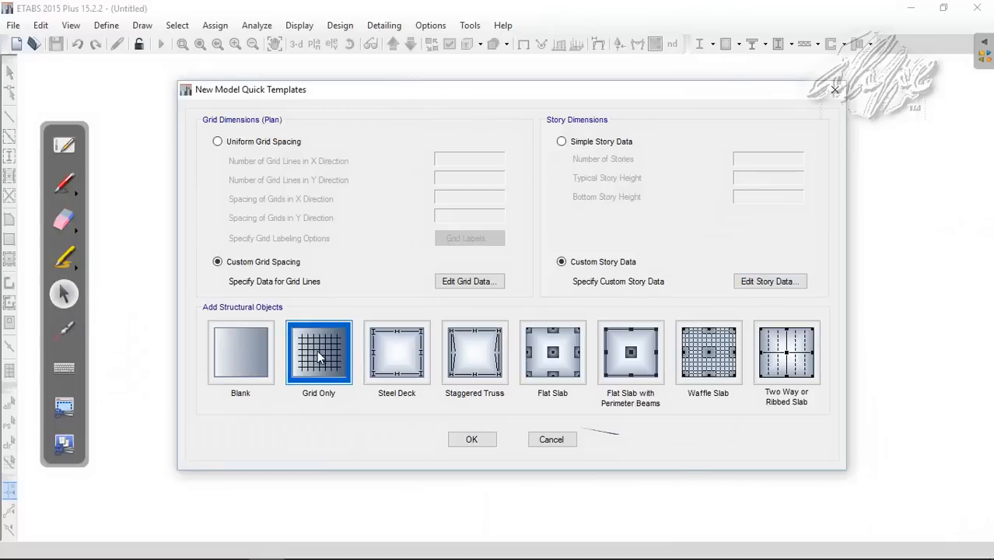
click(480, 447)
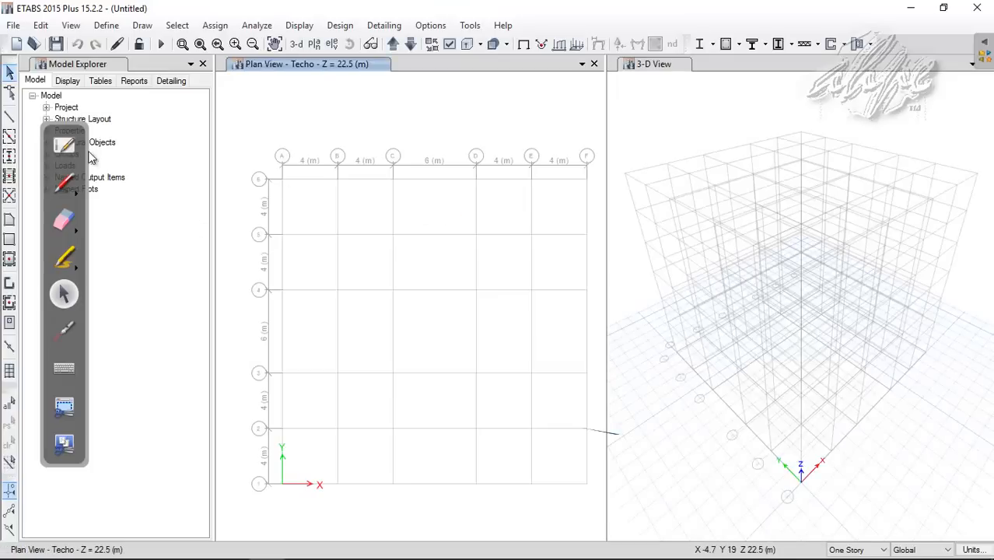
Step: Underline the plan view and 3-D view titles in blue pen and erase the marks
mouse_move(88, 130)
mouse_down()
mouse_move(105, 142)
mouse_move(175, 125)
mouse_move(201, 104)
mouse_up()
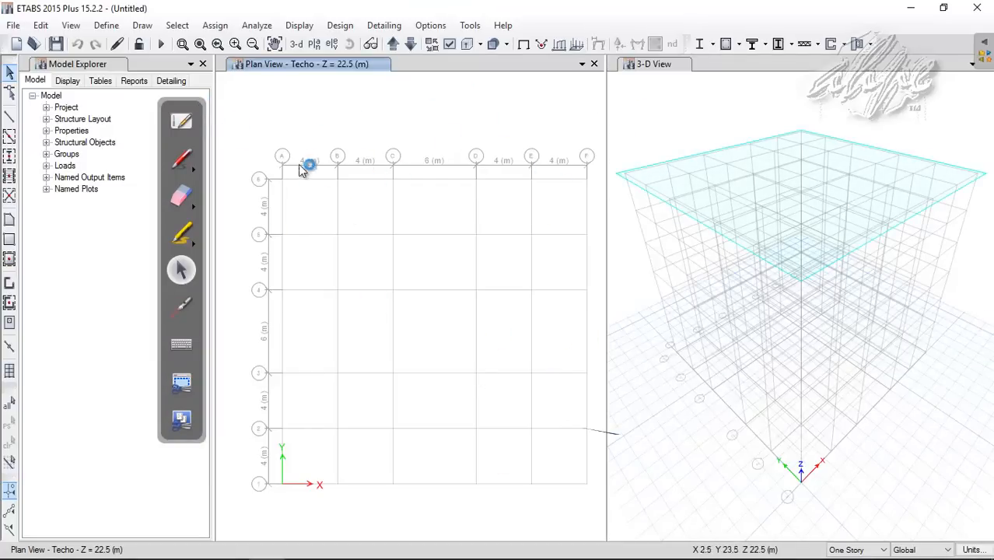
click(183, 158)
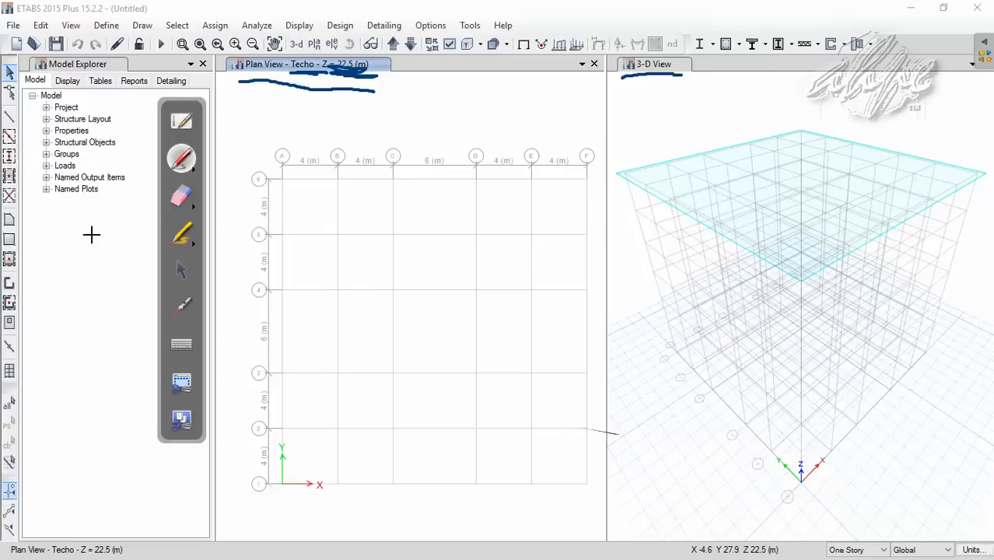
click(181, 196)
drag(228, 82, 450, 124)
click(646, 75)
click(182, 267)
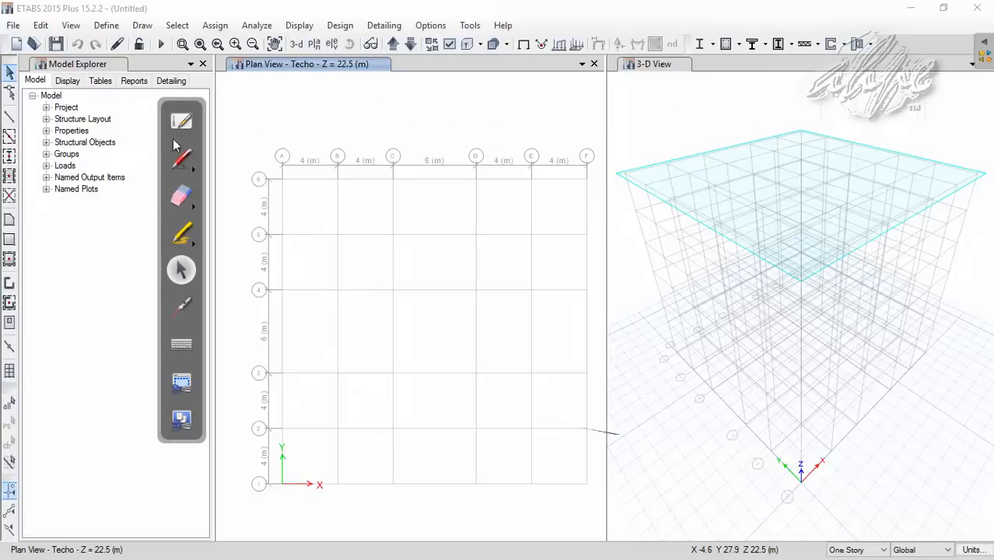
click(75, 68)
click(369, 176)
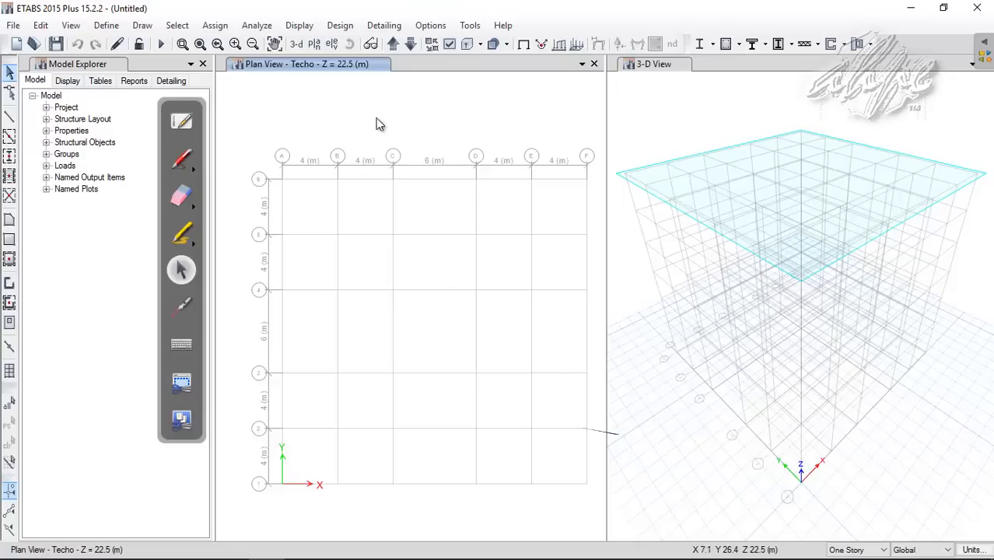
drag(374, 118, 515, 162)
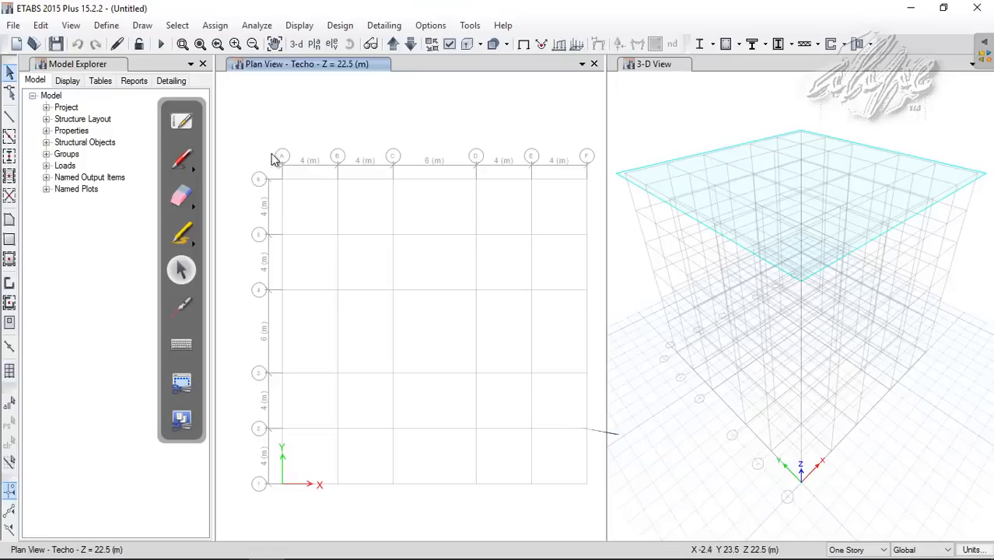
Step: Open the 4000Psi concrete in the material definitions and change its name to f'c = 280 Kg/cm2
click(105, 26)
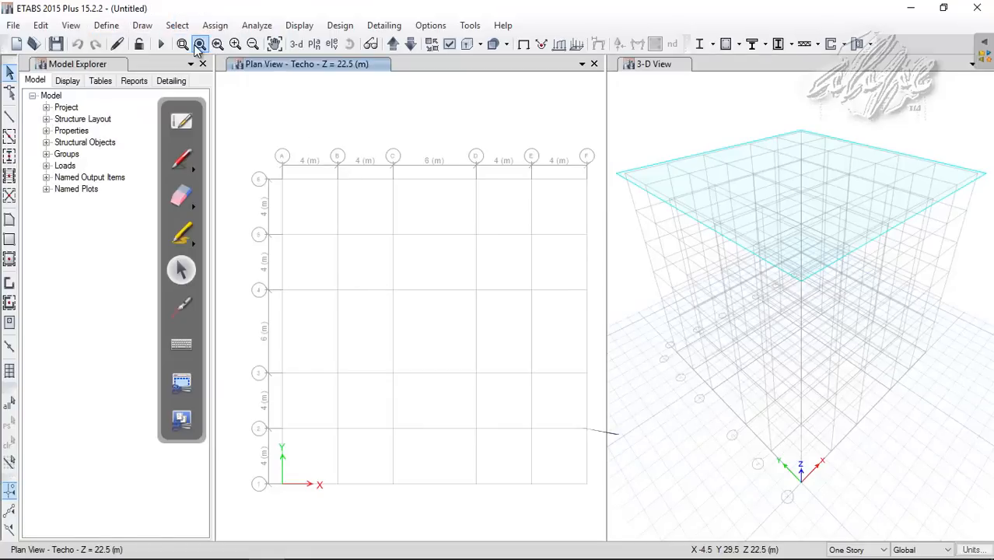
drag(404, 167, 408, 138)
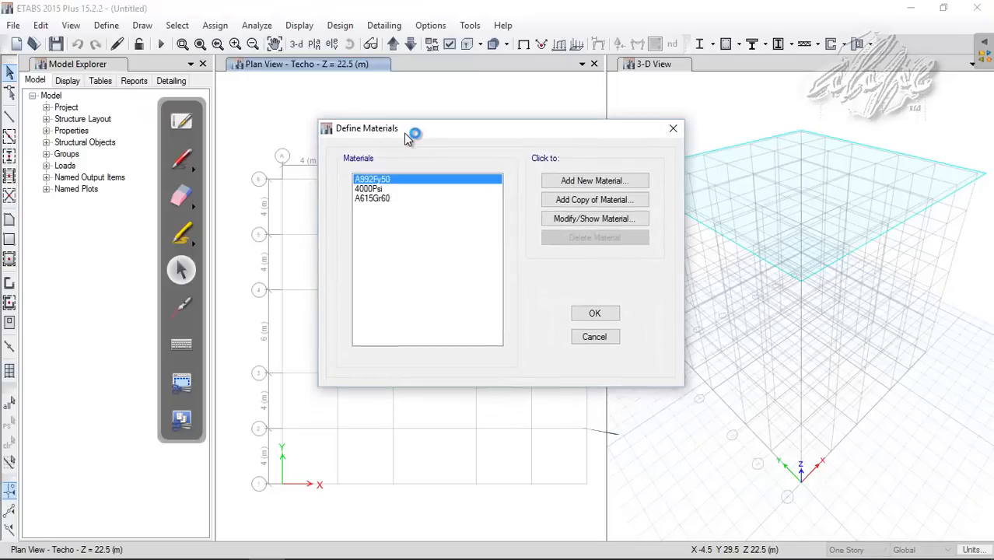
click(389, 186)
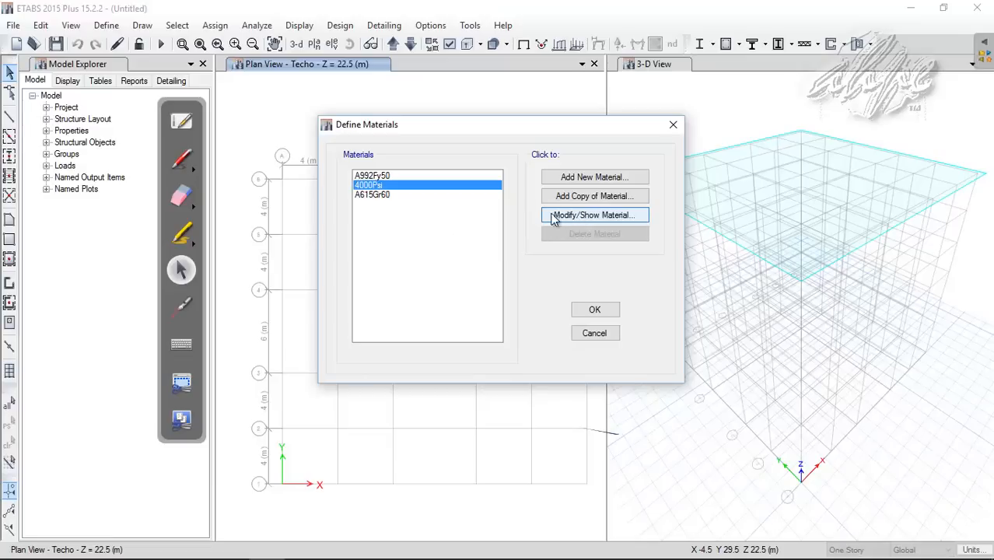
click(585, 216)
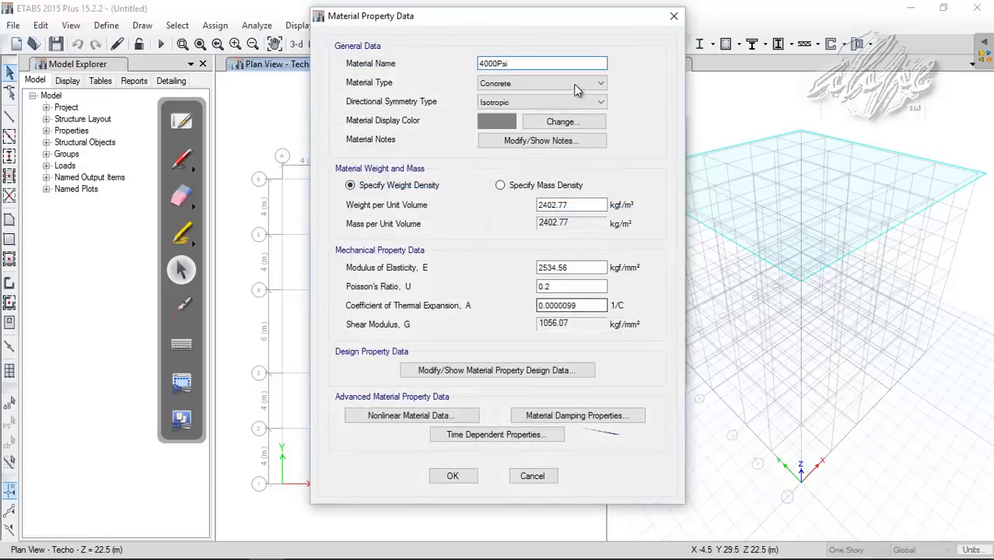
double_click(494, 63)
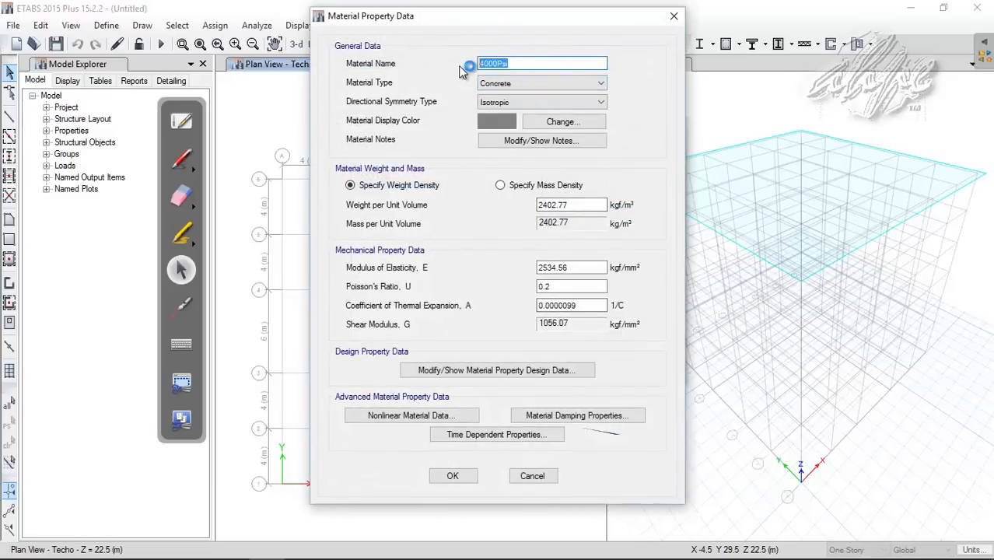
text(f'c = 280 Kg/cm2)
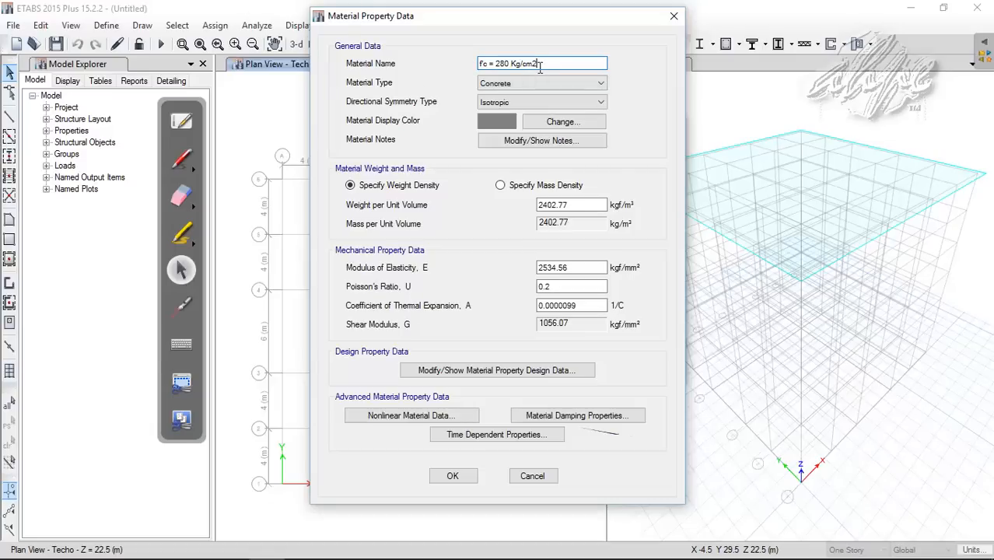
Step: Look up the reinforced concrete properties in the PDF manual and set the material's weight per unit volume to 2400 kgf/m³
drag(539, 67, 466, 62)
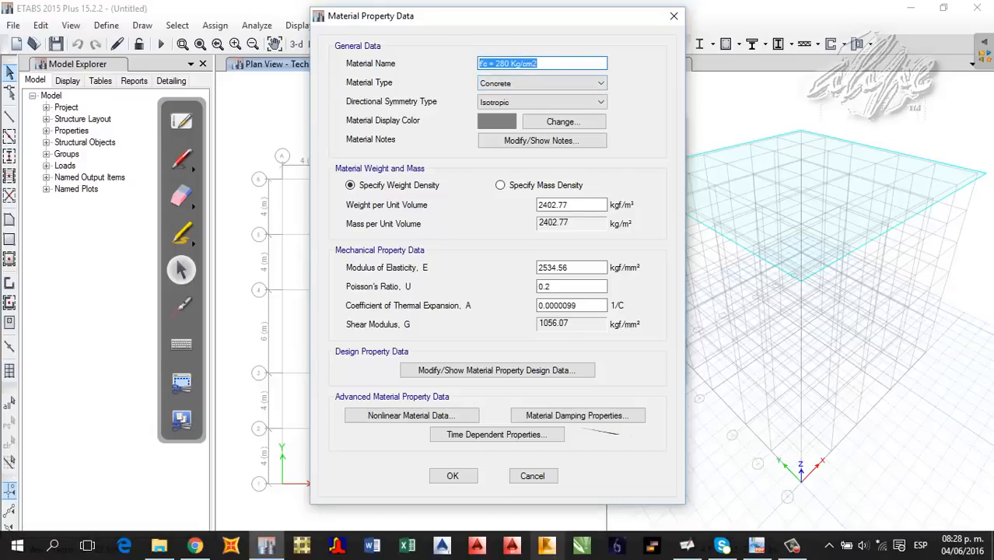
click(760, 549)
scroll(498, 254, down, 5)
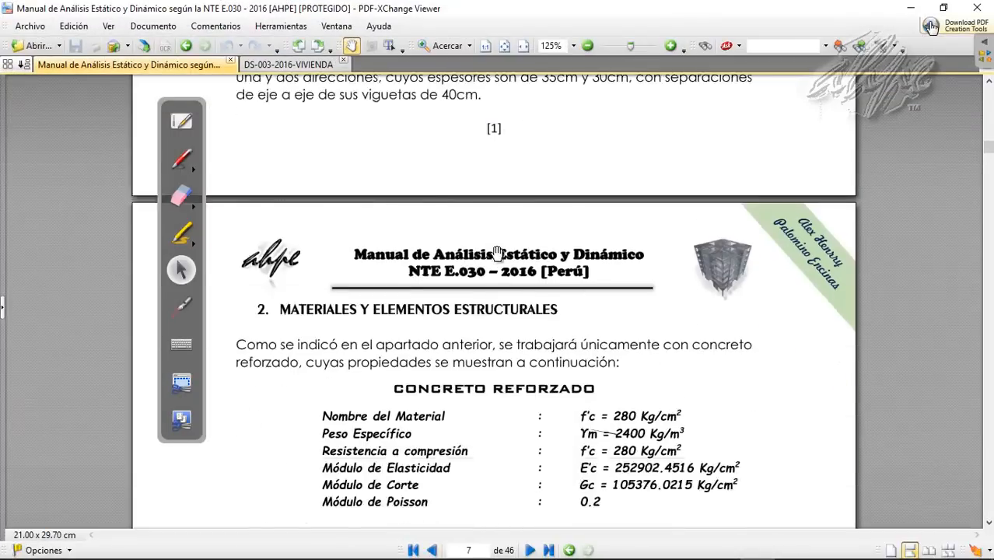
scroll(498, 256, down, 6)
scroll(514, 284, up, 4)
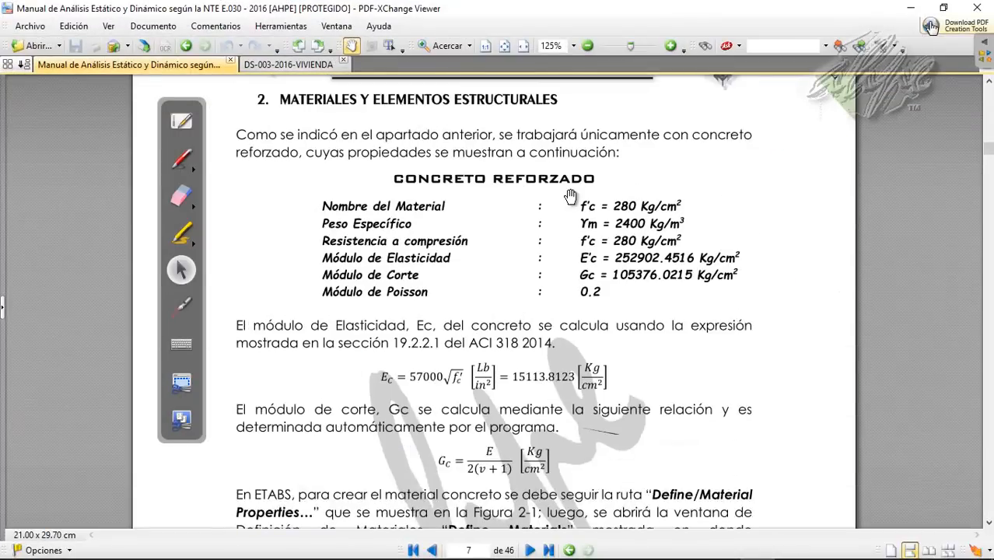
click(724, 549)
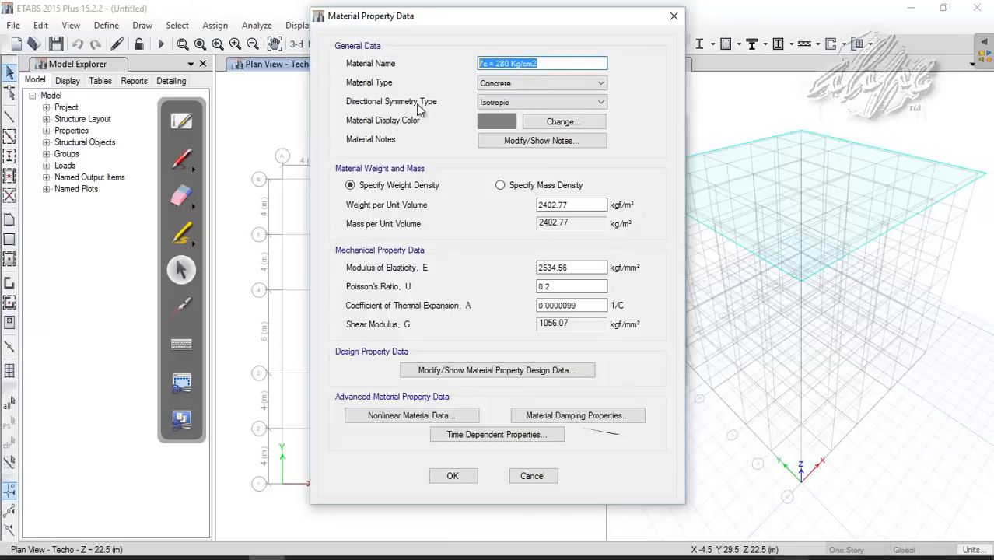
drag(583, 205, 540, 205)
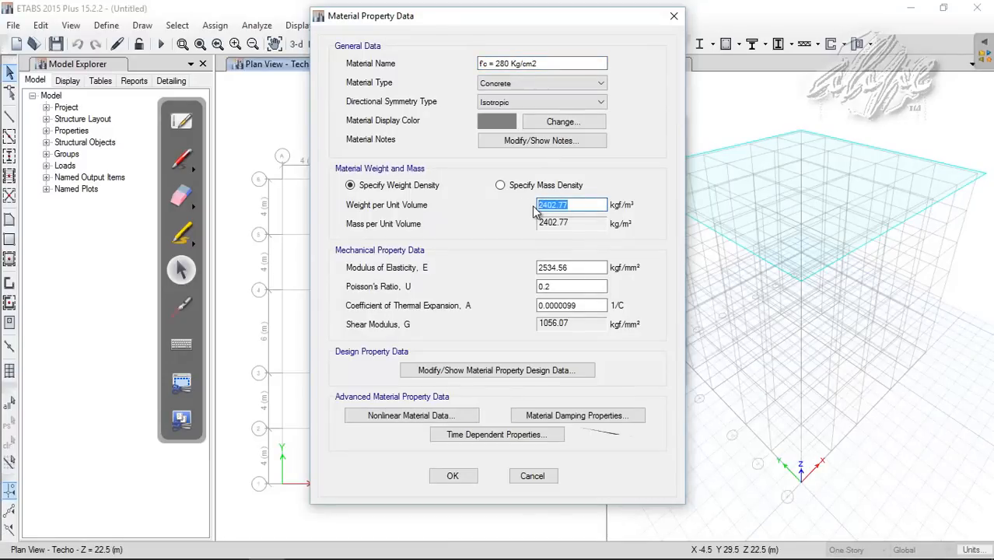
text(2400)
key(Tab)
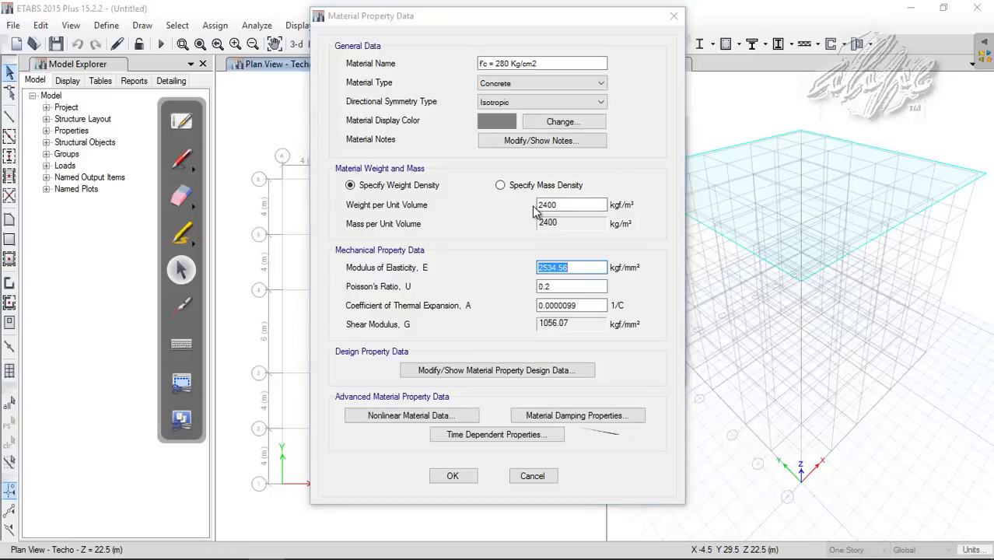
key(shift+F4)
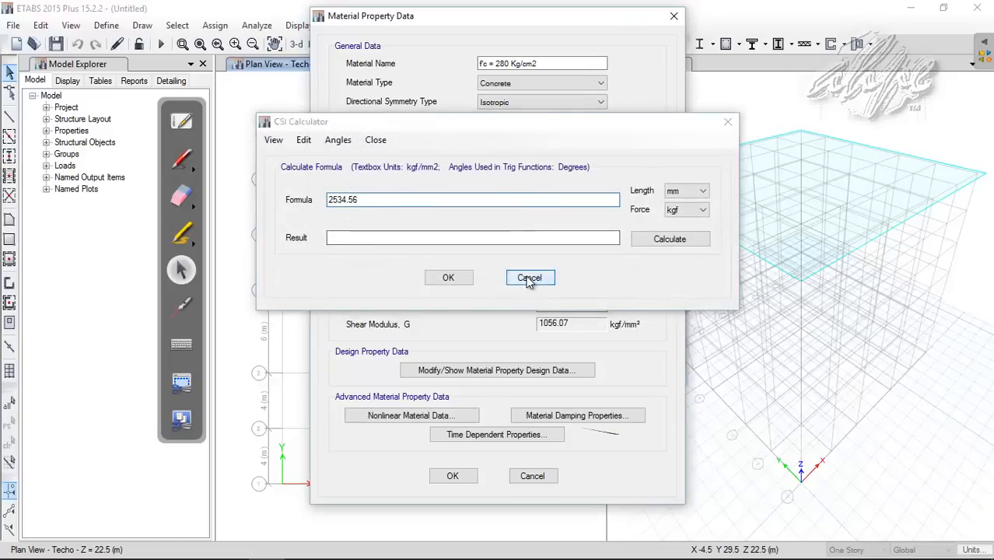
click(530, 278)
drag(590, 267, 520, 267)
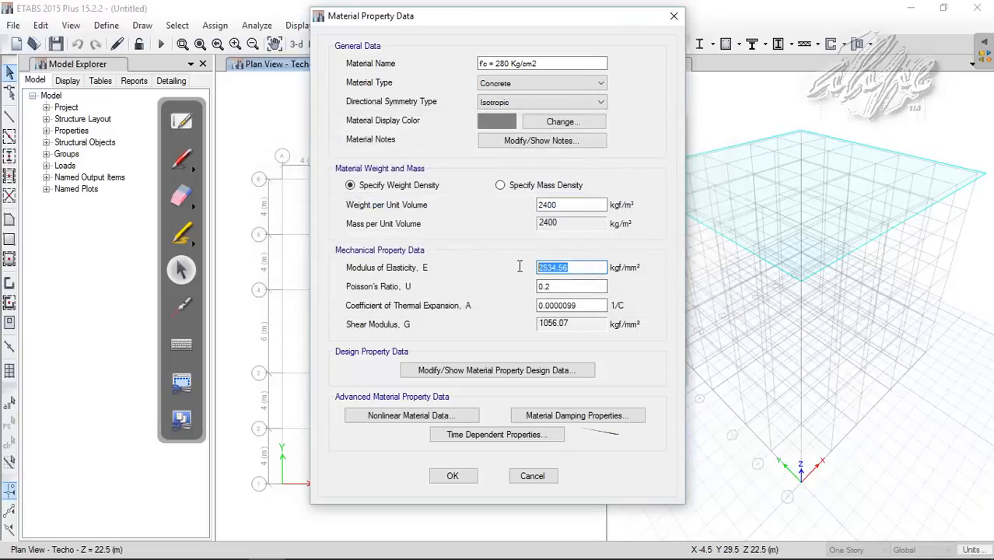
click(568, 267)
key(shift+F4)
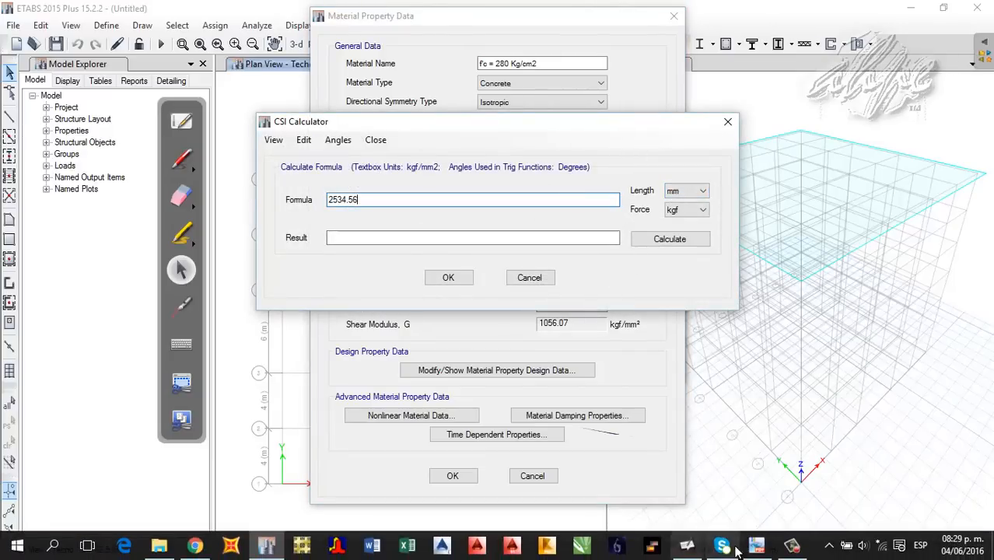
click(756, 546)
scroll(508, 340, down, 2)
scroll(508, 340, down, 1)
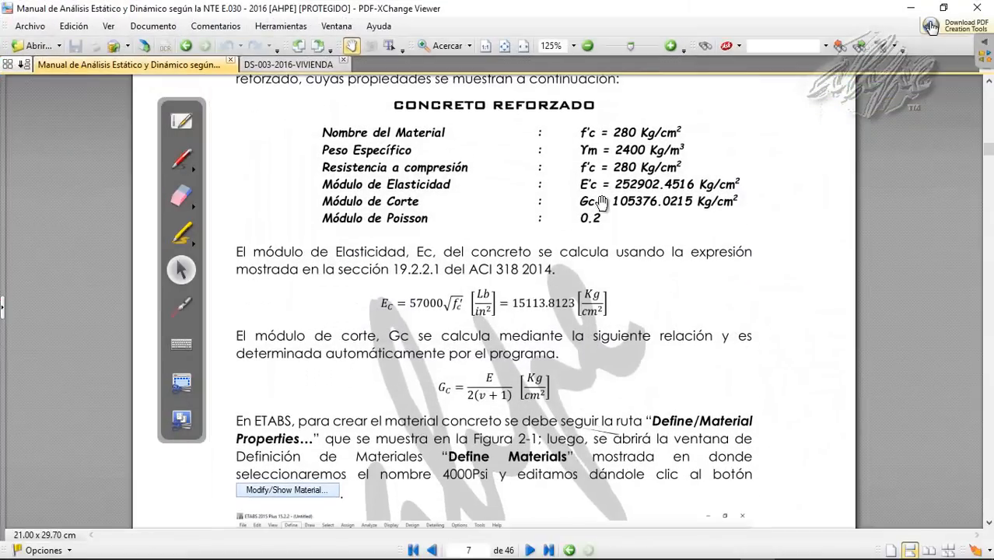
click(182, 158)
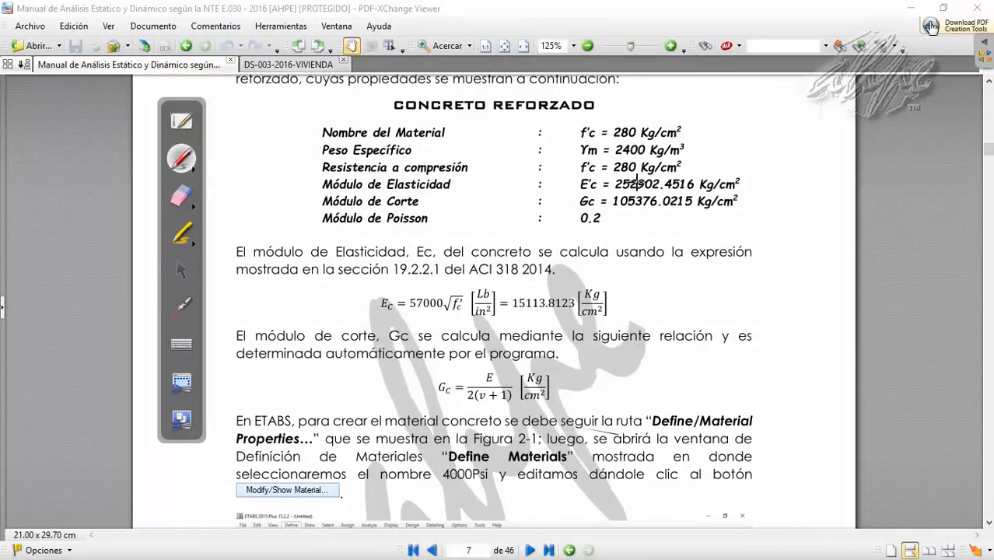
click(178, 274)
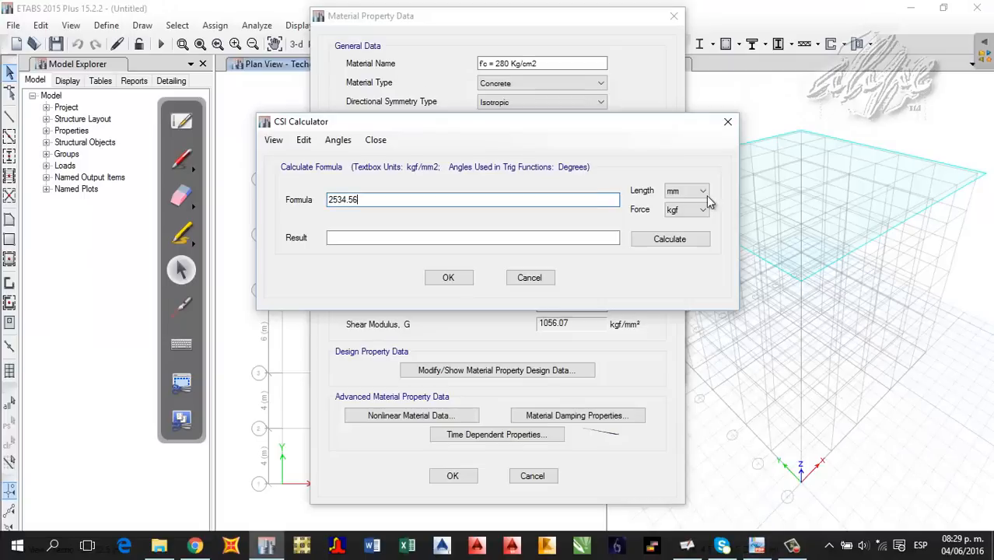
click(267, 547)
click(543, 285)
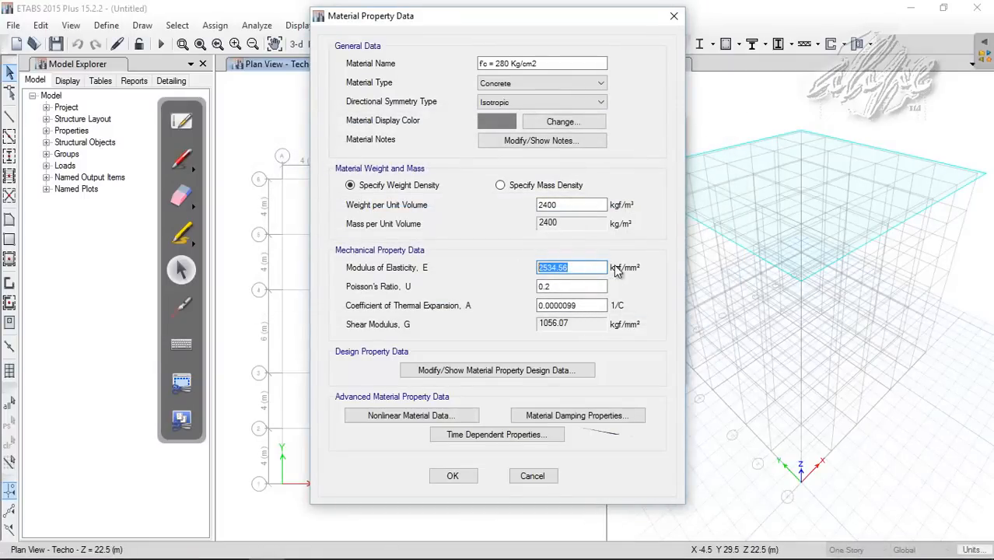
Step: Circle the modulus of elasticity value and underline its kgf/mm² unit in blue pen, and erase the marks
click(182, 159)
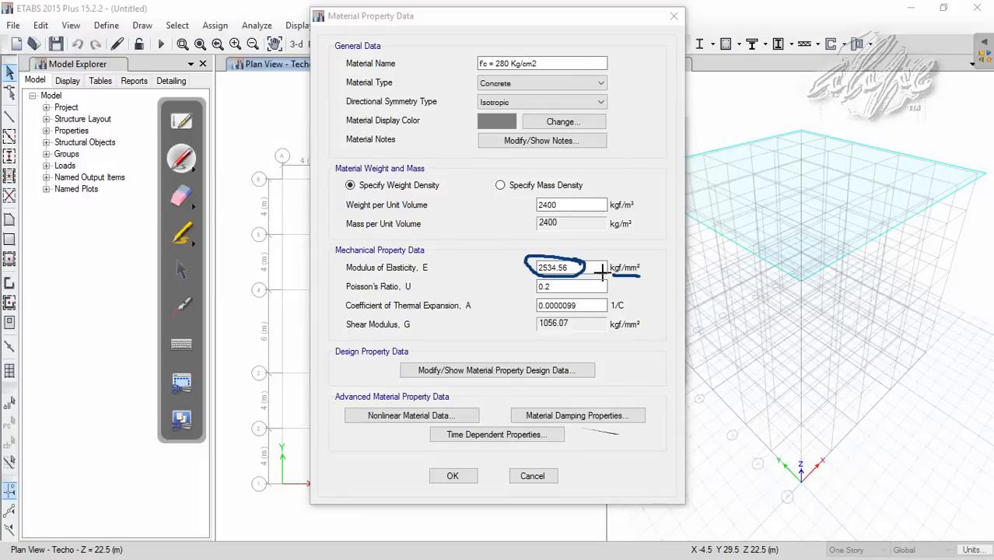
click(182, 196)
drag(544, 268, 626, 273)
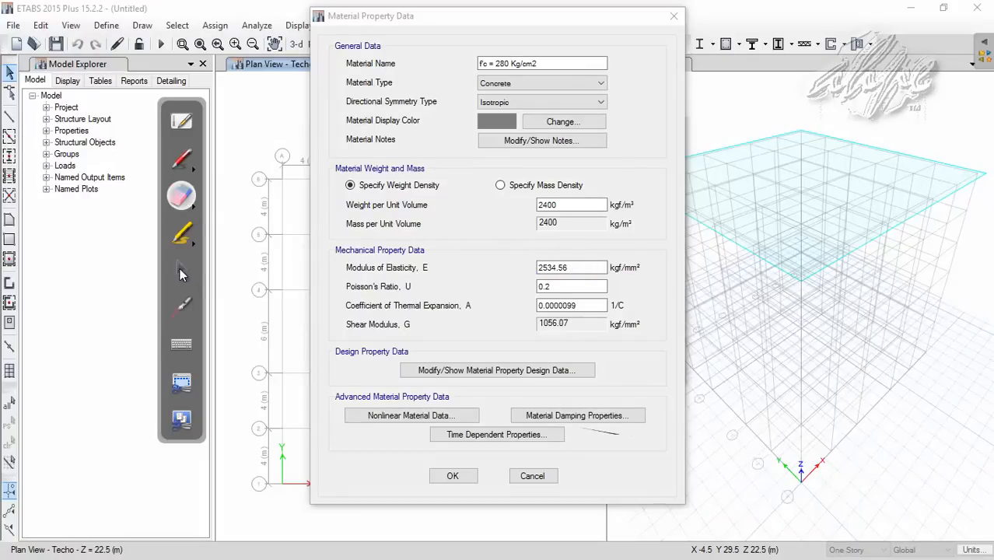
click(181, 270)
Step: Open the CSI Calculator for the modulus of elasticity and set its length unit to cm
click(757, 551)
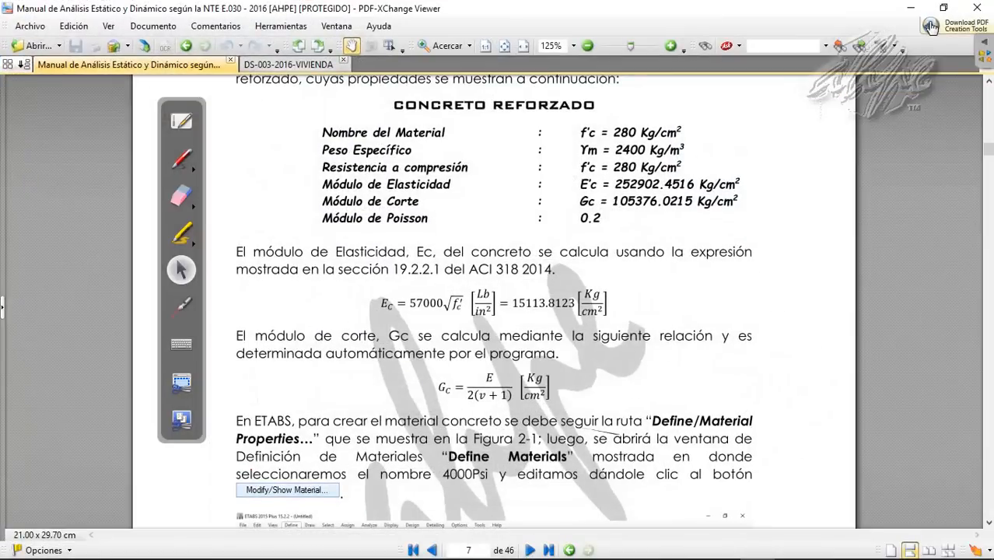
click(791, 547)
click(584, 268)
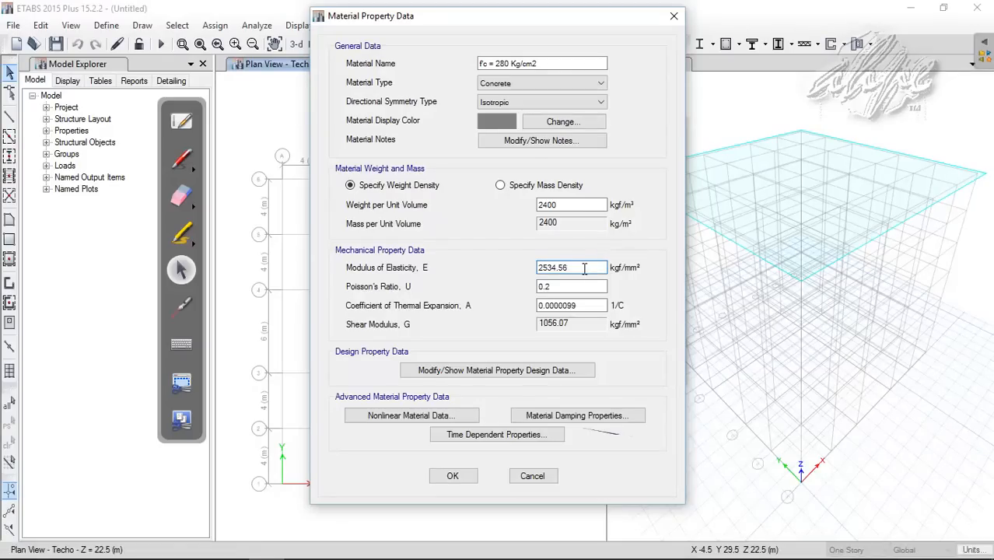
shift+double_click(585, 267)
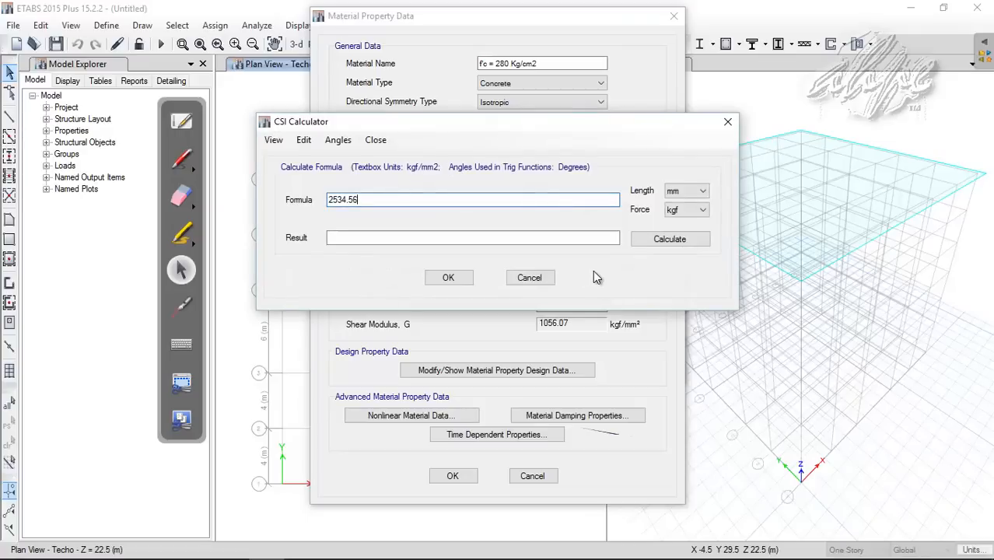
click(690, 193)
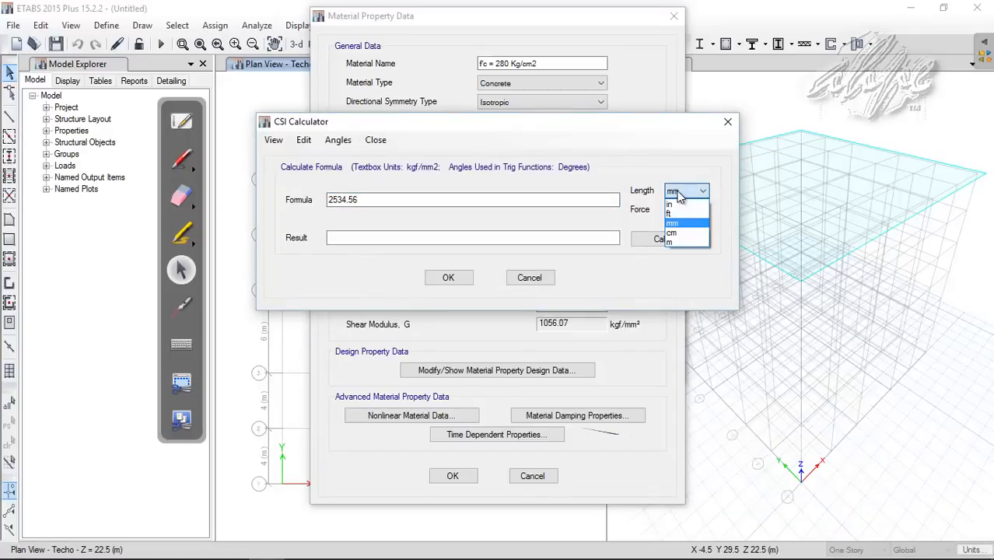
click(671, 233)
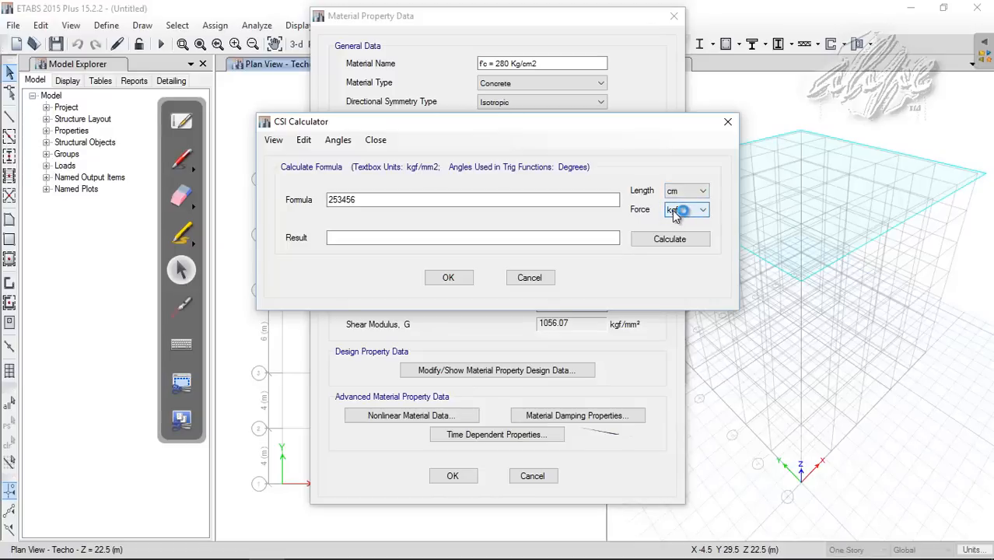
Step: Enter 252902.4516 as the calculator formula, copying the modulus of elasticity from the PDF manual
double_click(463, 199)
click(757, 546)
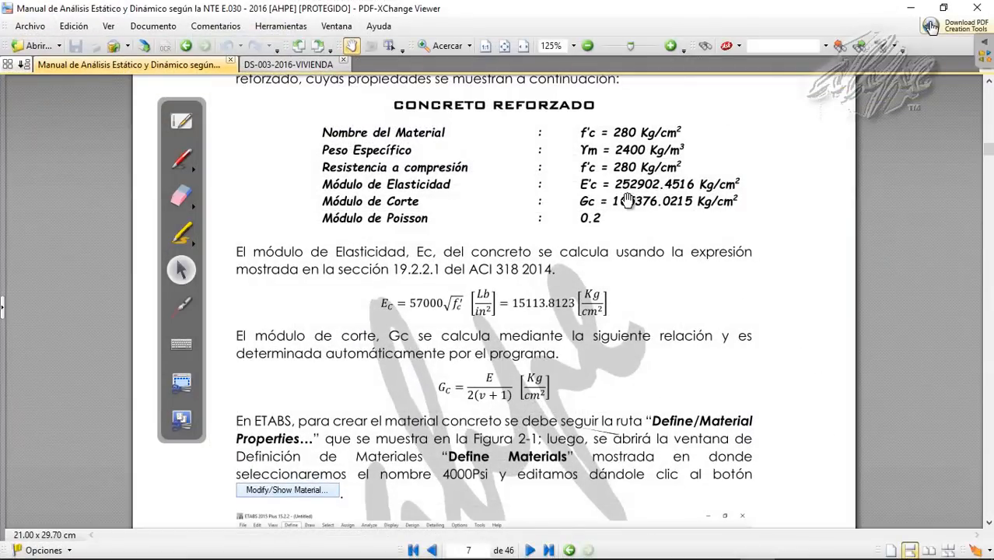
click(757, 547)
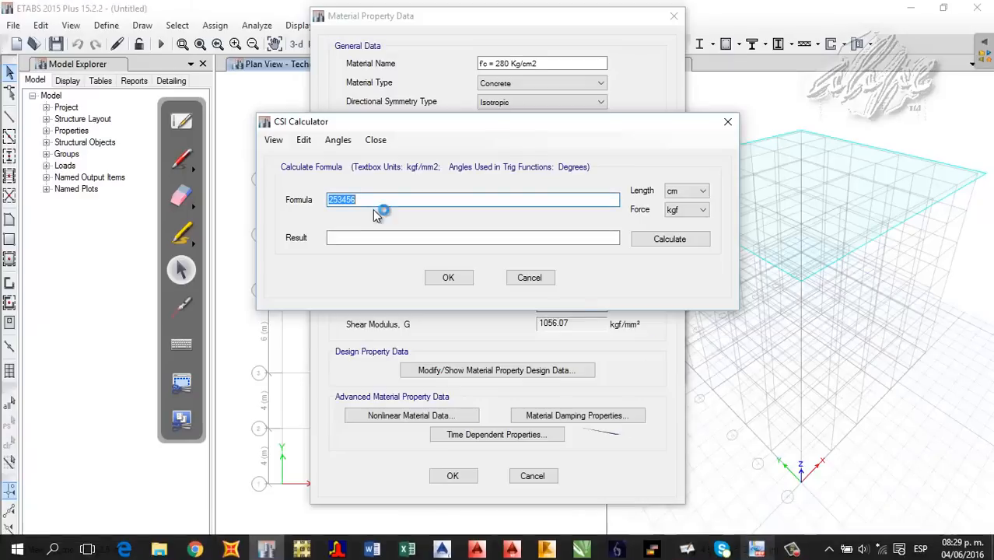
text(2)
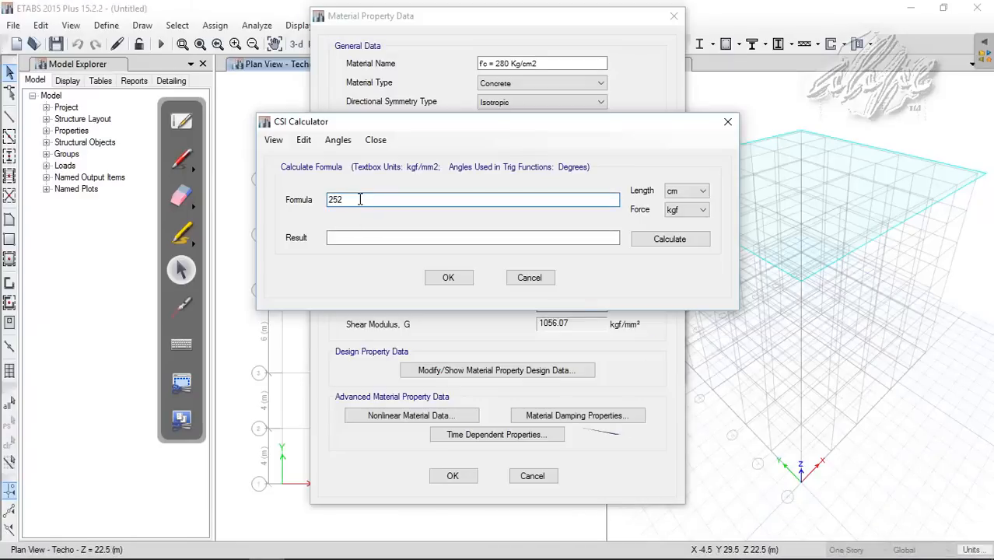
text(529)
click(755, 548)
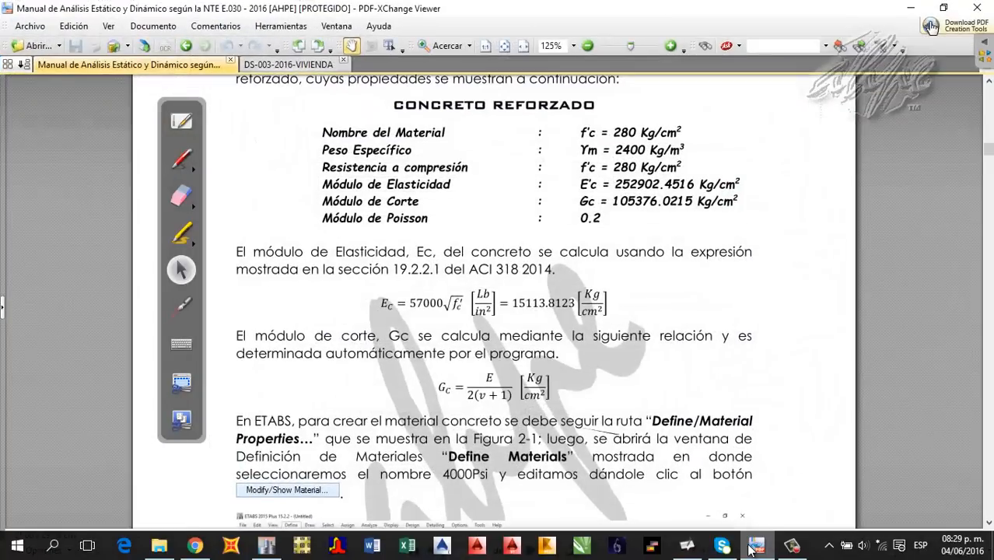
click(751, 549)
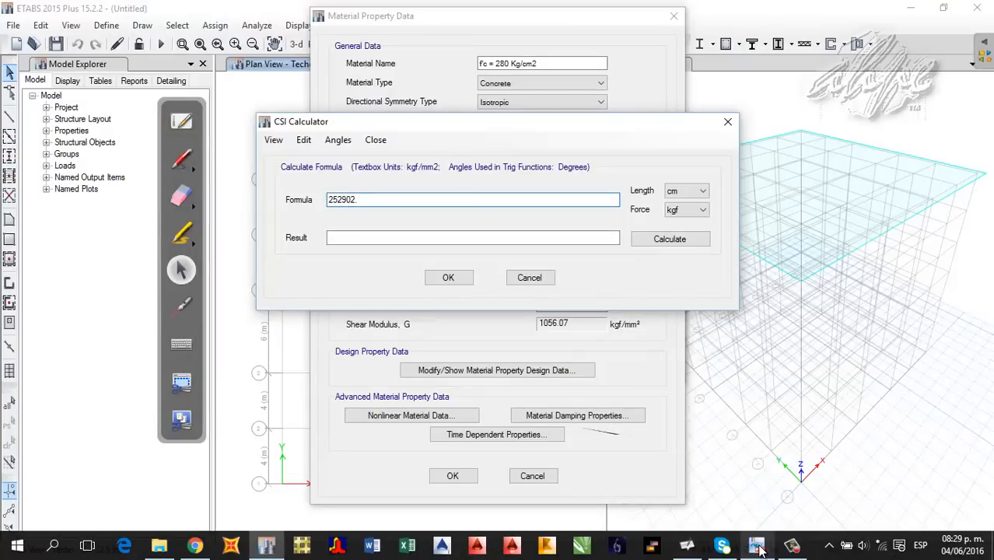
click(757, 548)
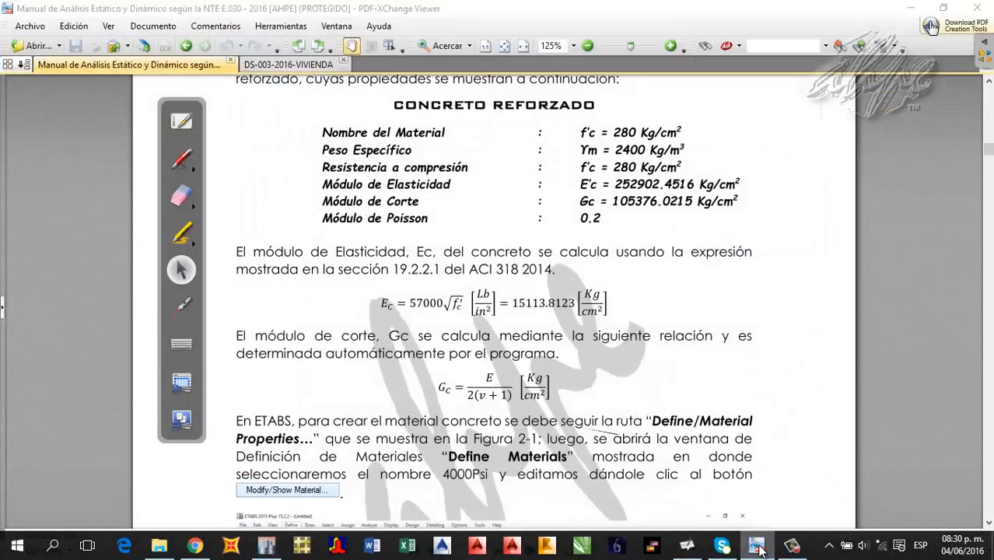
click(757, 548)
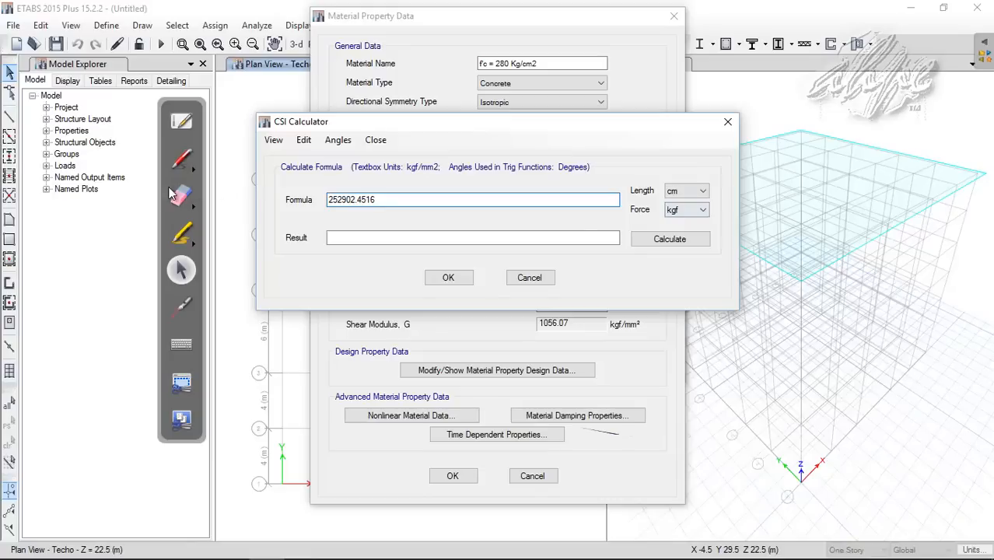
Step: Circle the calculator's formula value and its cm and kgf units in blue pen, and erase the marks
click(186, 162)
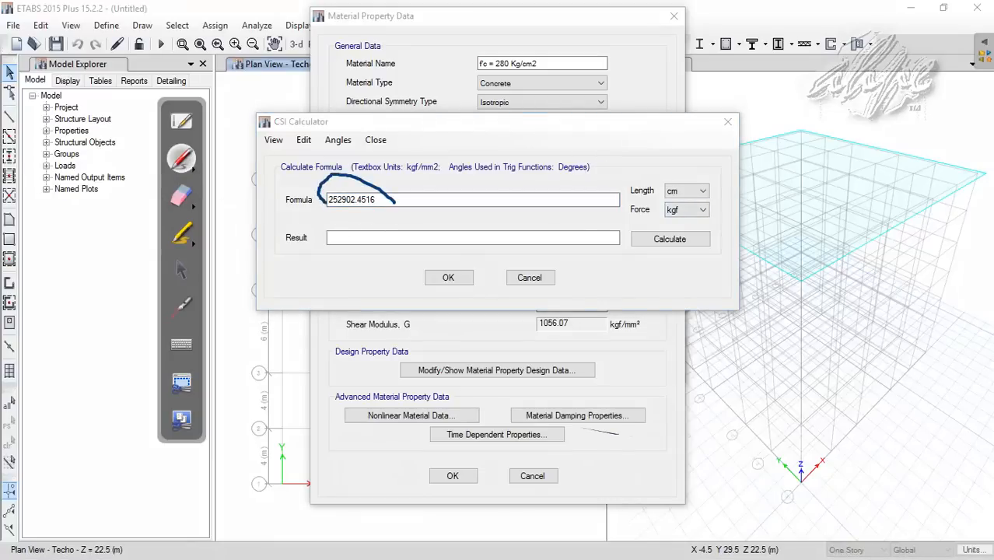
drag(395, 202, 326, 211)
mouse_move(707, 181)
mouse_down()
mouse_move(643, 203)
mouse_move(725, 223)
mouse_up()
click(184, 198)
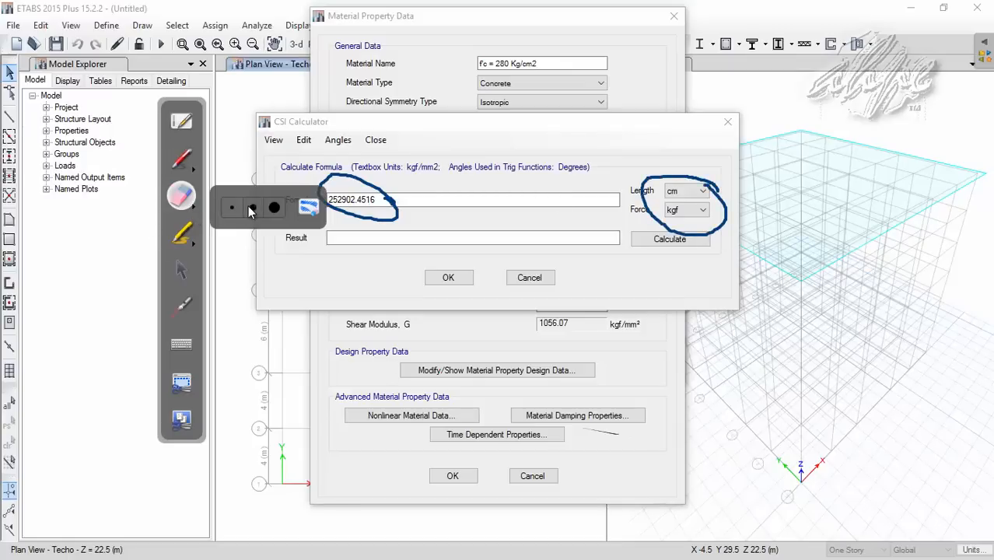
mouse_move(334, 202)
mouse_down()
mouse_move(508, 243)
mouse_move(511, 220)
mouse_move(480, 221)
mouse_up()
click(181, 270)
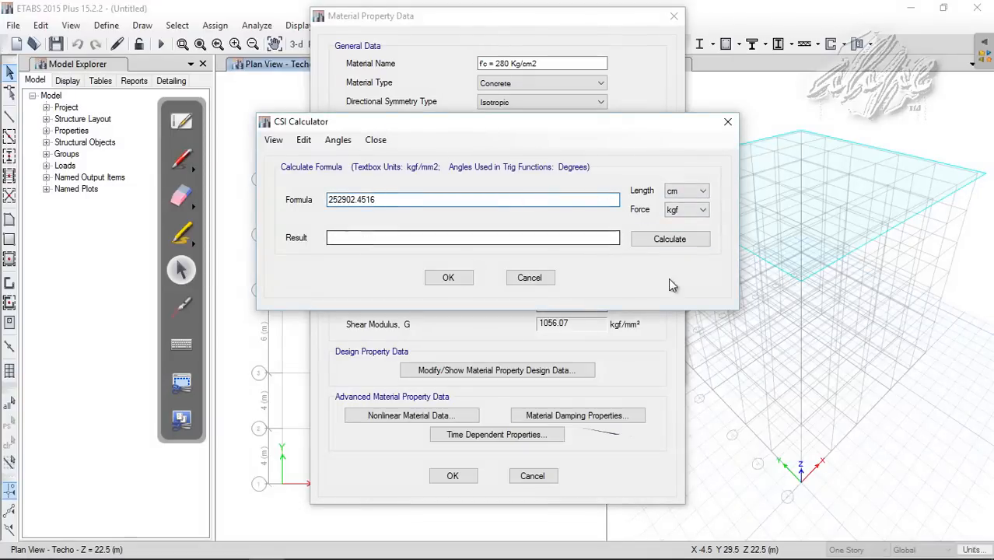
Step: Calculate the formula and apply the result as the material's modulus of elasticity
drag(384, 200, 330, 195)
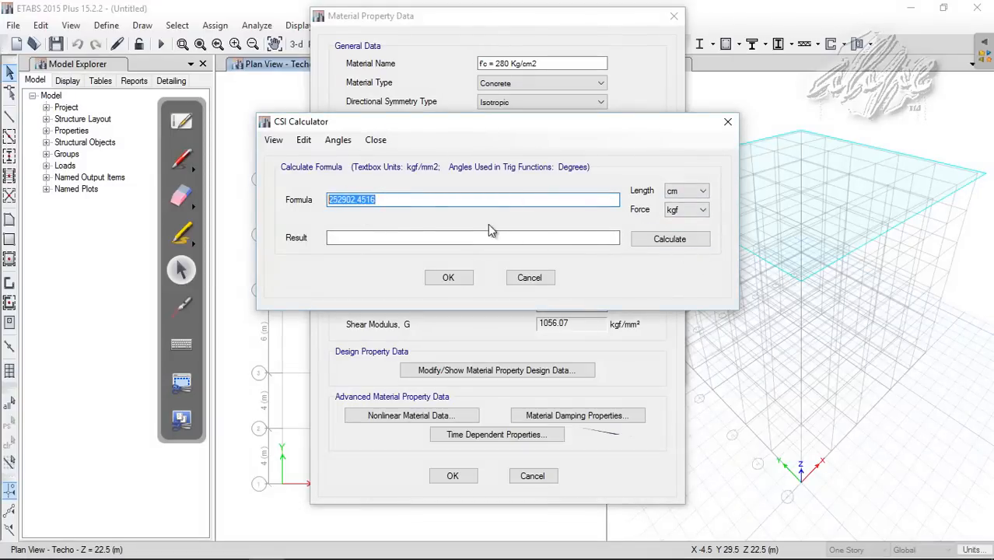
click(674, 242)
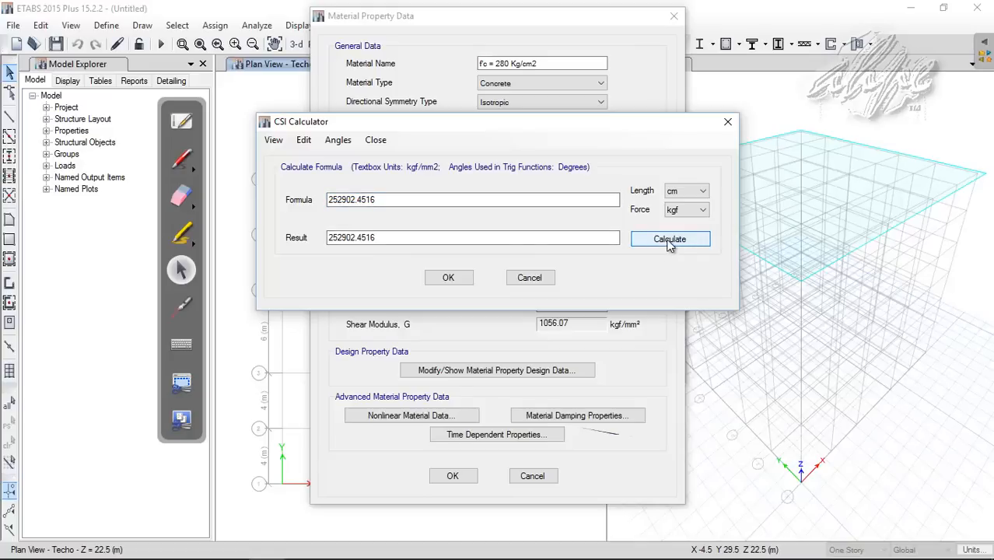
click(448, 278)
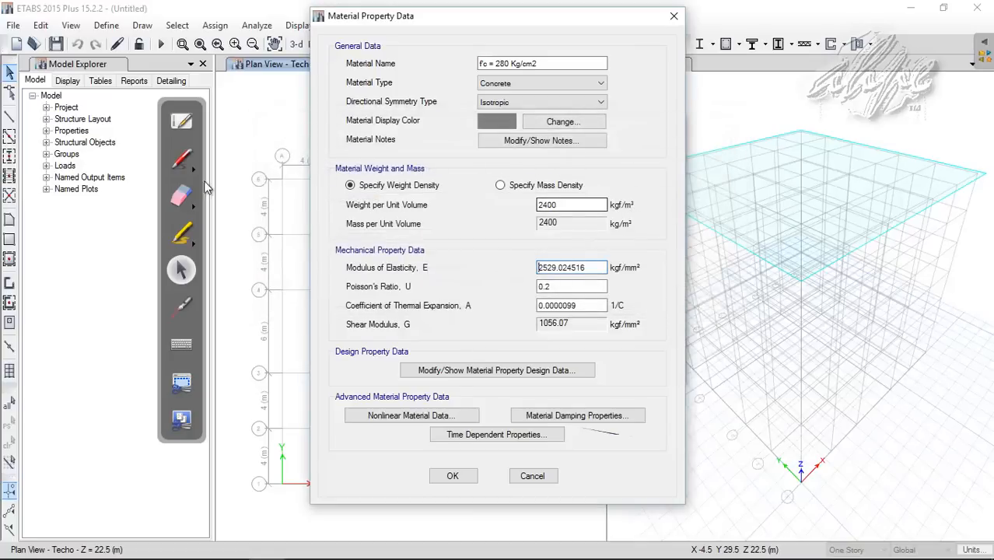
Step: Circle the modulus of elasticity's kgf/mm² unit in blue pen and erase the mark
click(184, 163)
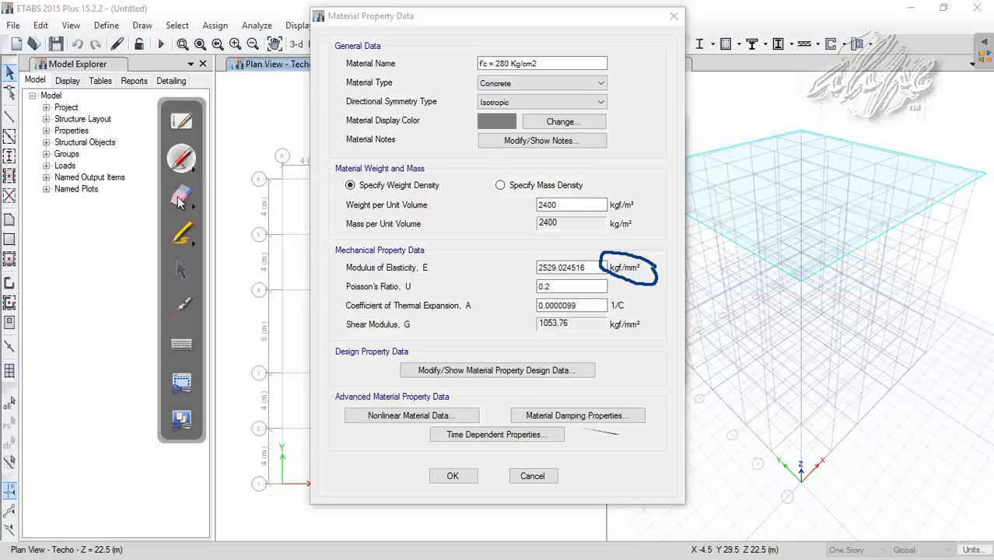
click(180, 198)
click(656, 273)
click(182, 270)
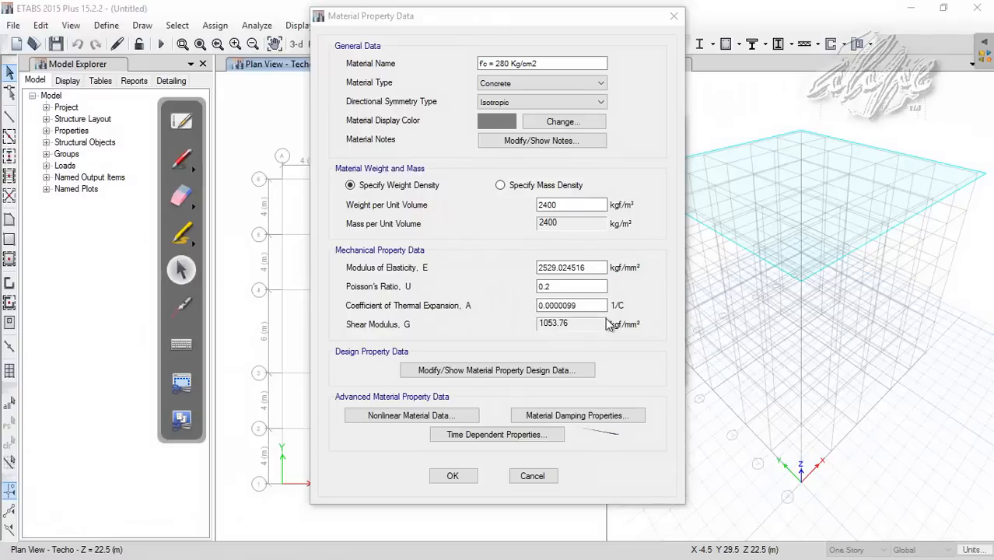
Step: Check the Poisson's ratio and thermal expansion fields, mark the thermal expansion coefficient in blue pen, and erase the mark
drag(563, 286, 514, 284)
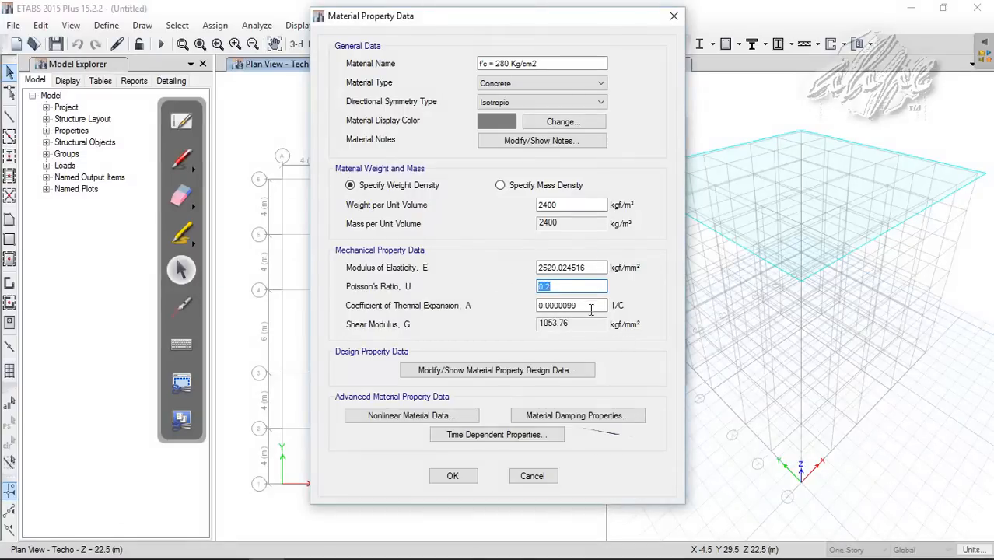
click(583, 305)
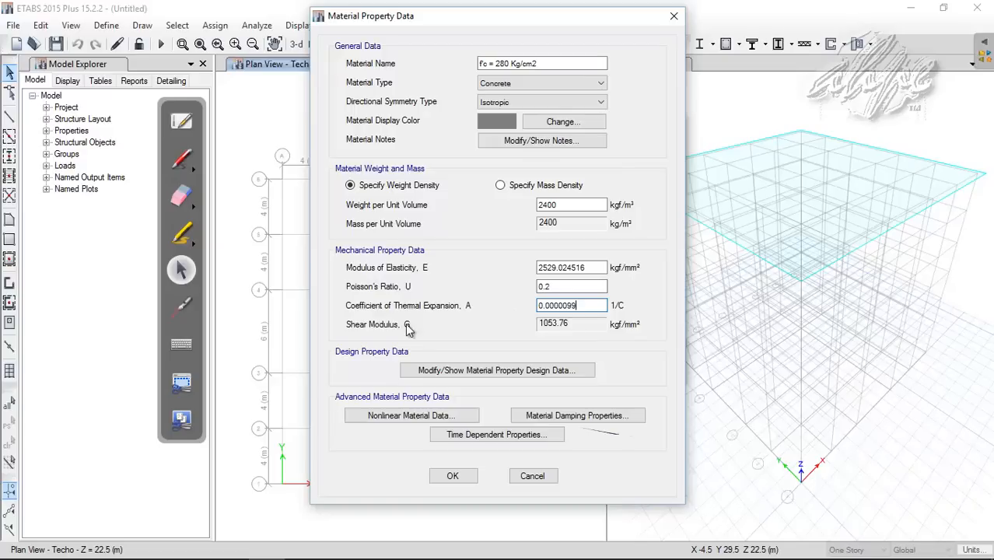
click(183, 159)
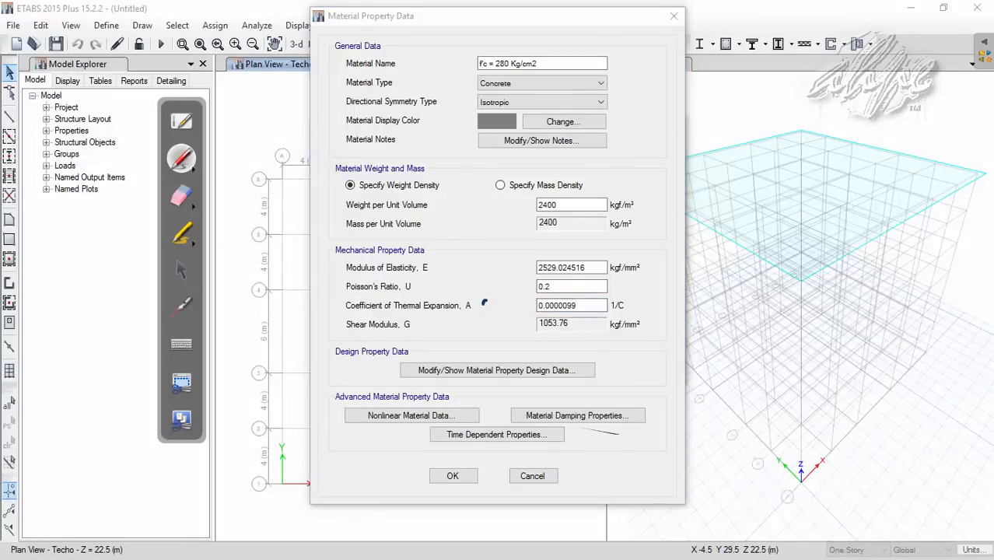
click(184, 198)
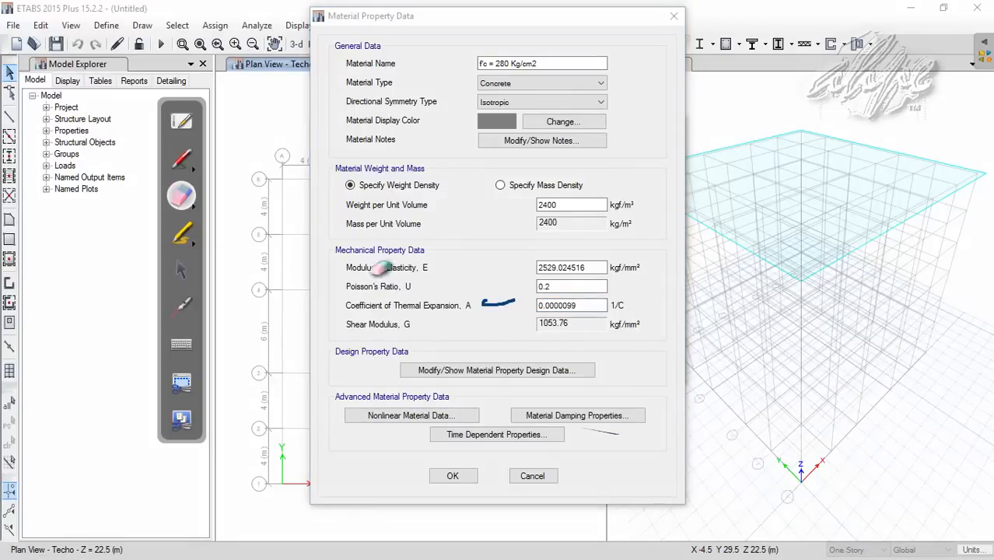
click(181, 269)
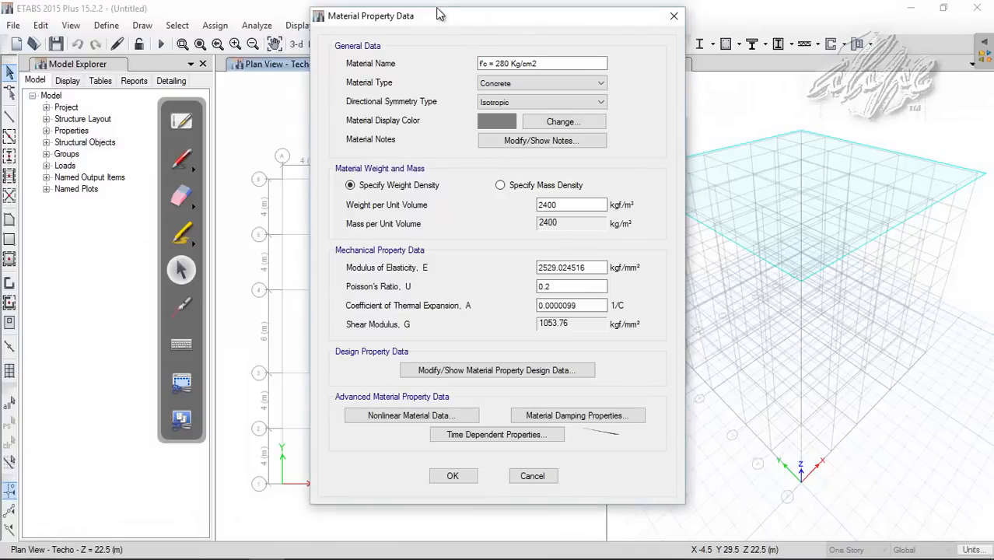
Step: Compare the material's Poisson's ratio and shear modulus in ETABS with the concrete properties listed in the PDF manual
click(560, 288)
click(788, 549)
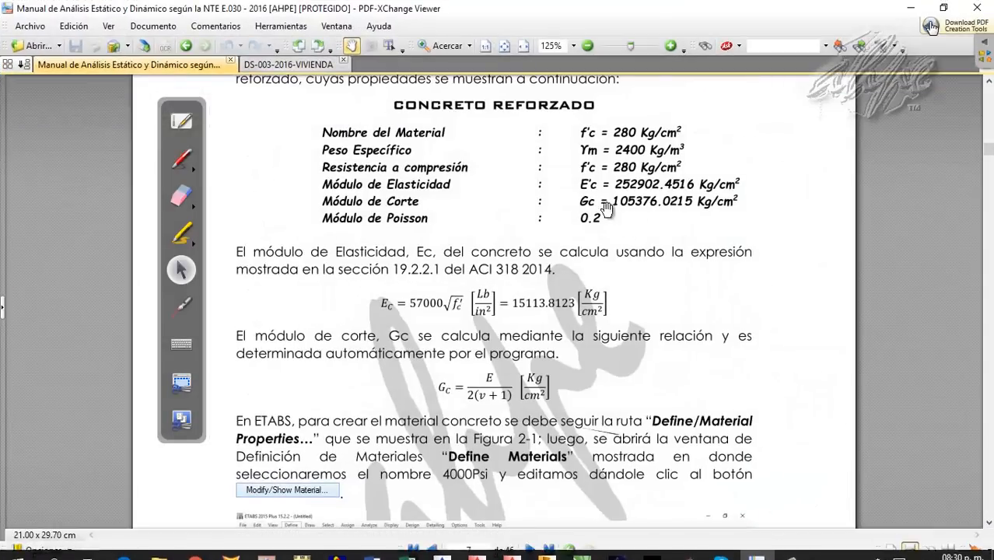
click(775, 551)
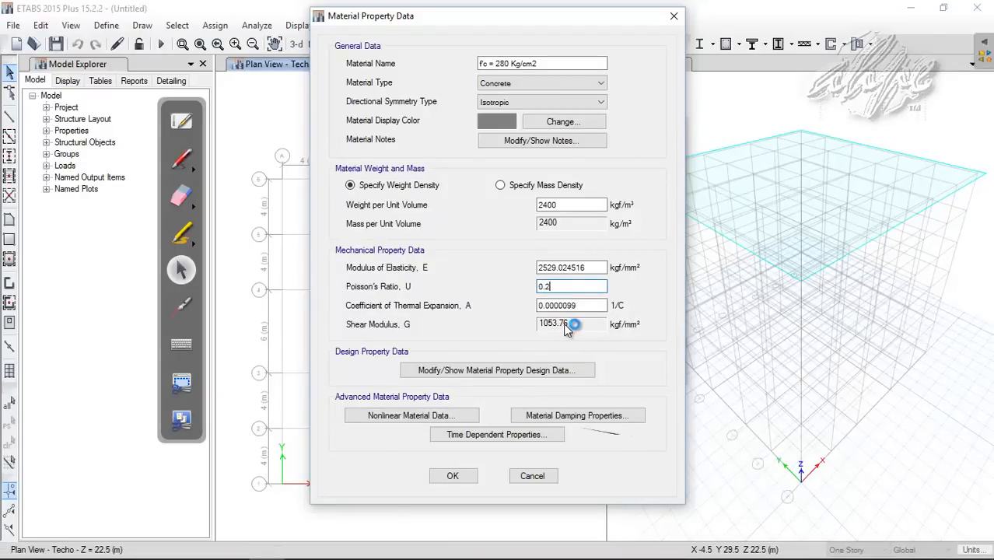
click(772, 546)
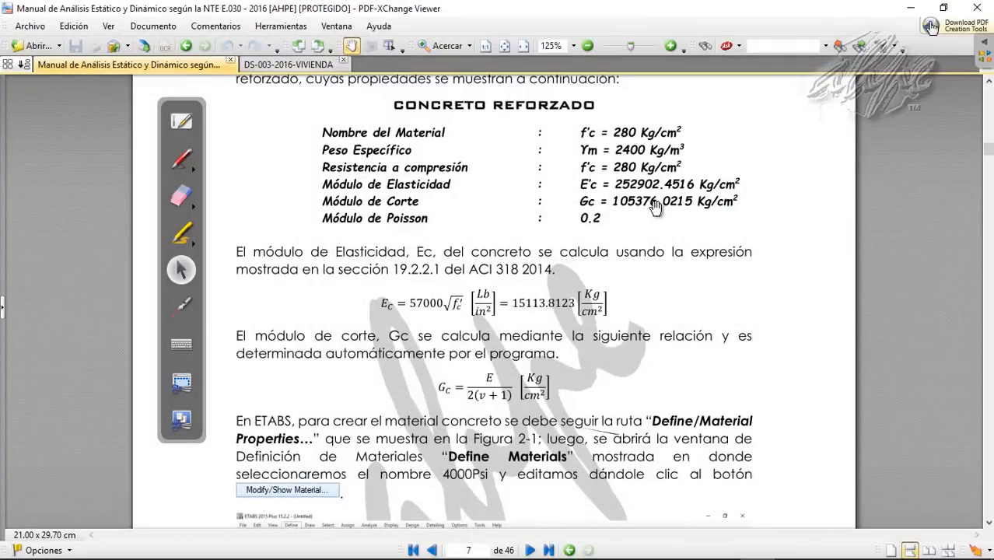
click(760, 548)
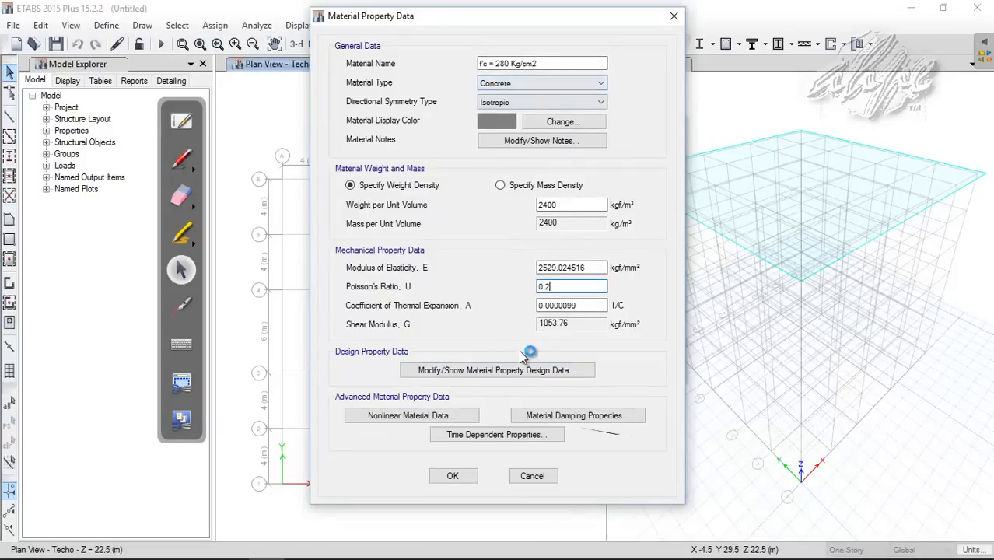
click(758, 547)
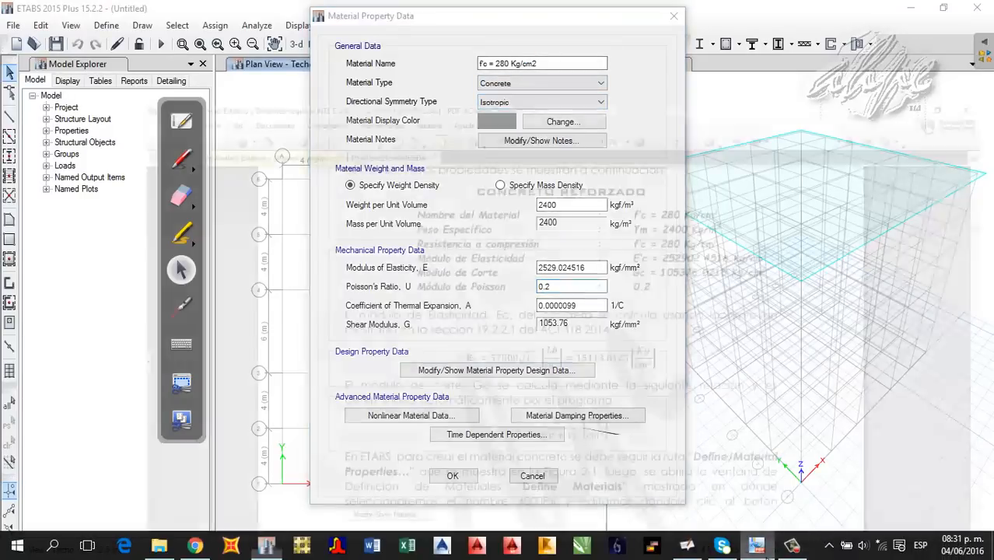
Step: Tick the manual's compressive strength of 280 Kg/cm2 in blue pen, erase the tick, and return to ETABS
click(183, 158)
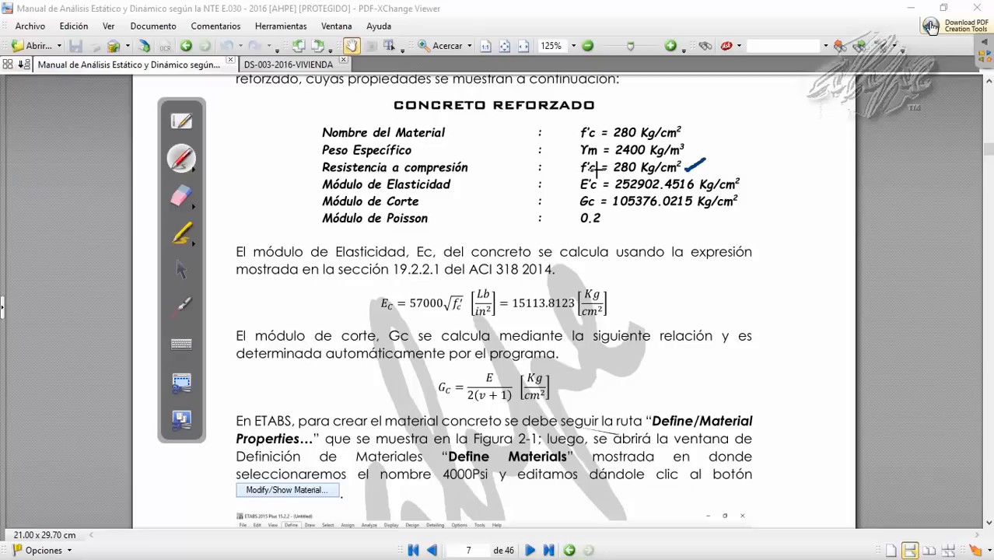
click(181, 196)
click(695, 165)
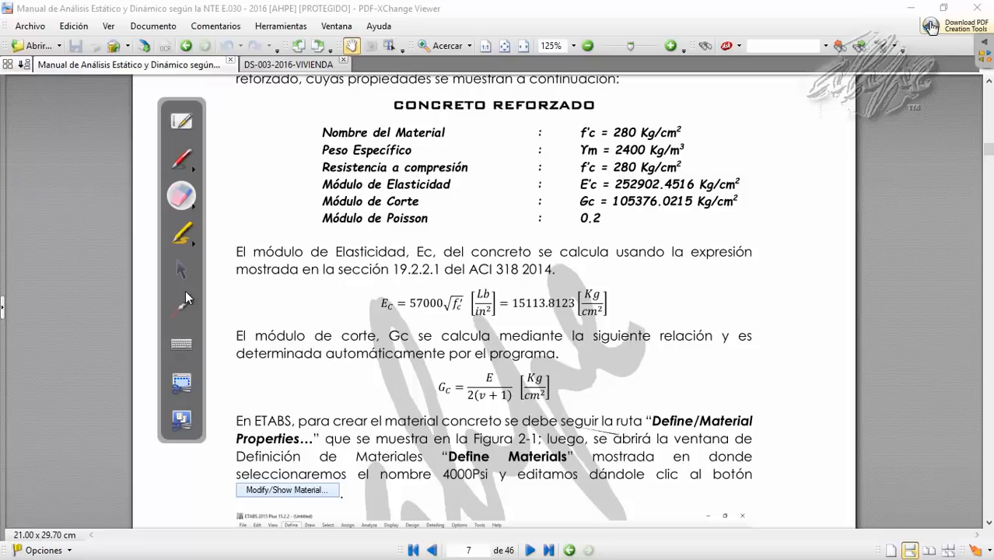
click(181, 270)
click(266, 547)
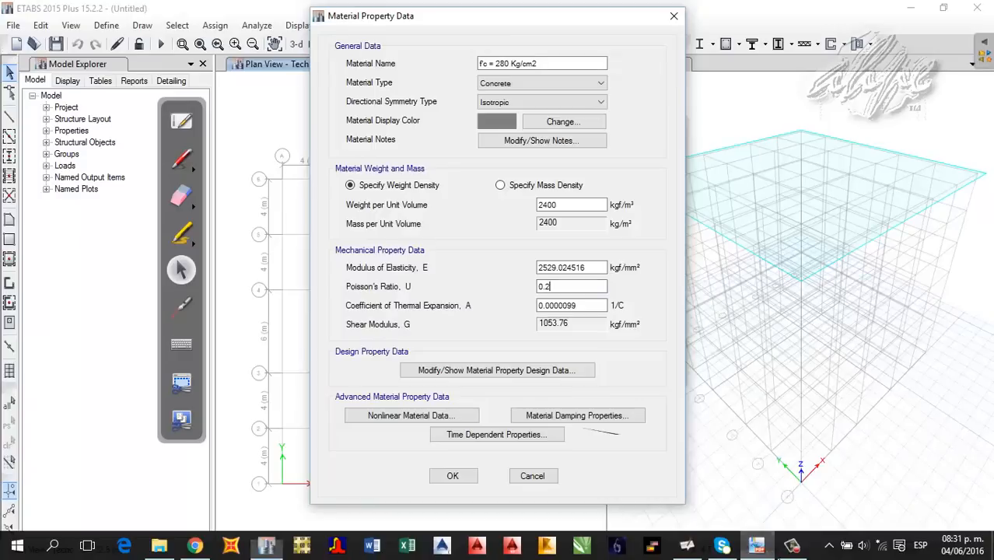
Step: Underline the Design Property Data heading in blue pen, and erase the underline and the stray pen line below the damping option
click(189, 157)
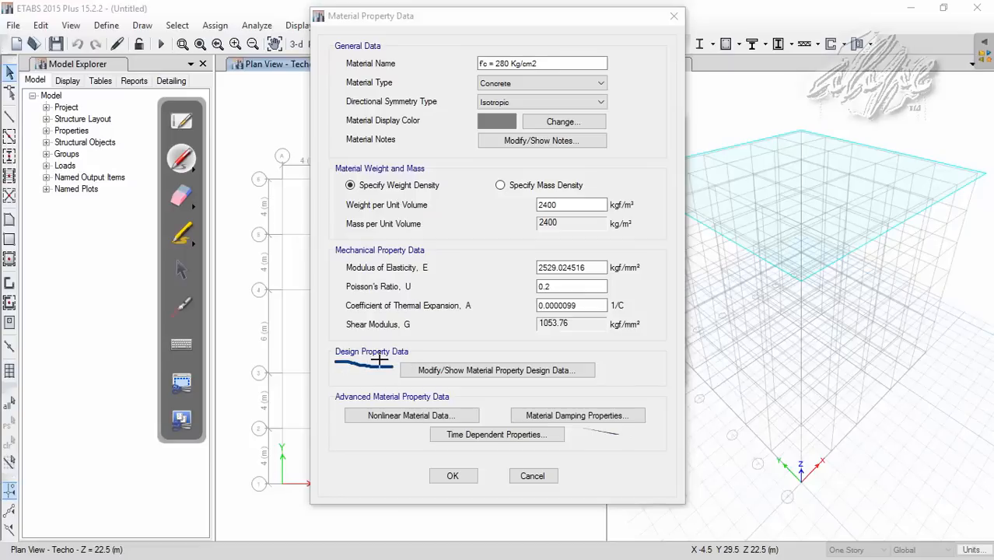
click(182, 196)
click(362, 364)
click(591, 431)
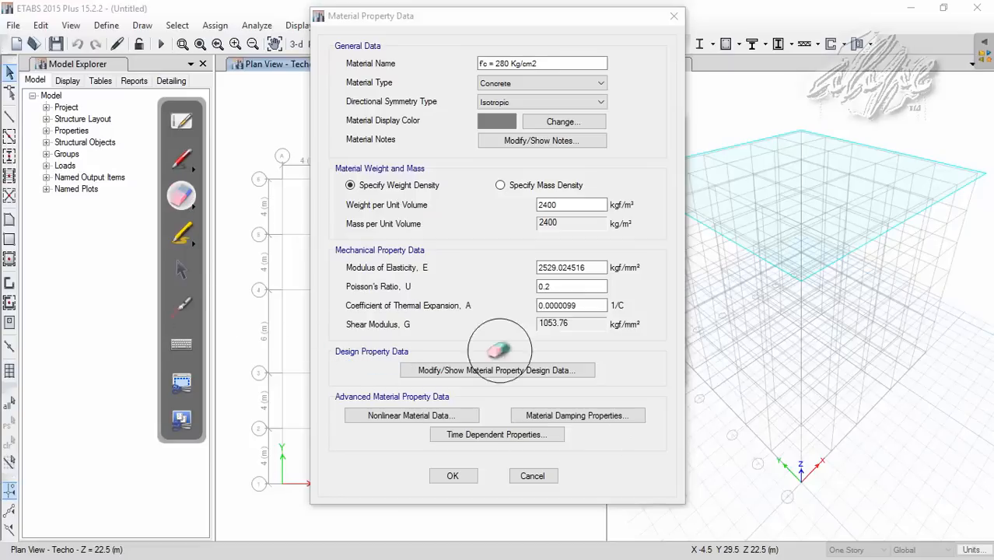
click(182, 269)
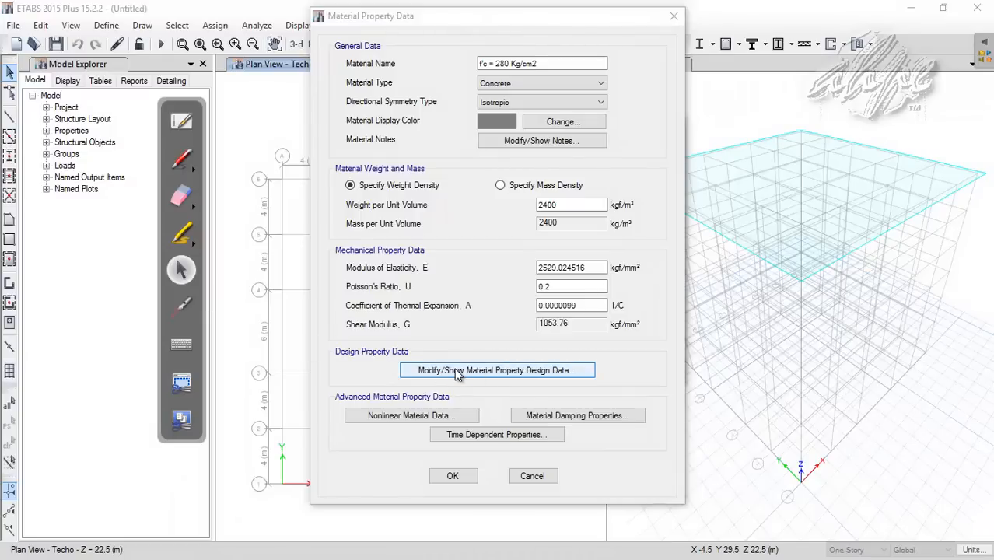
Step: Open the material's design property data, underline the compressive strength's kgf/mm² unit in blue pen, and erase the mark
click(529, 371)
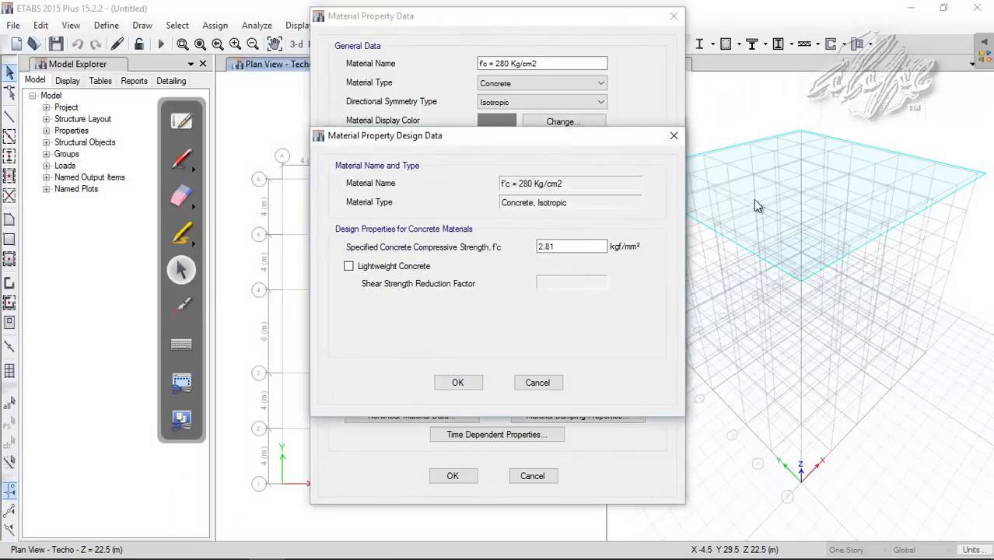
double_click(568, 245)
click(181, 159)
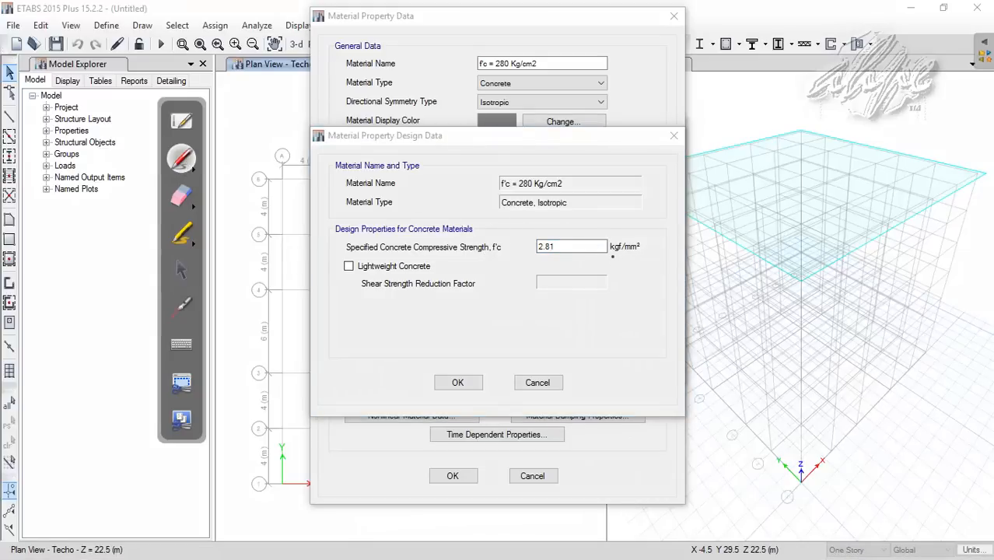
click(182, 196)
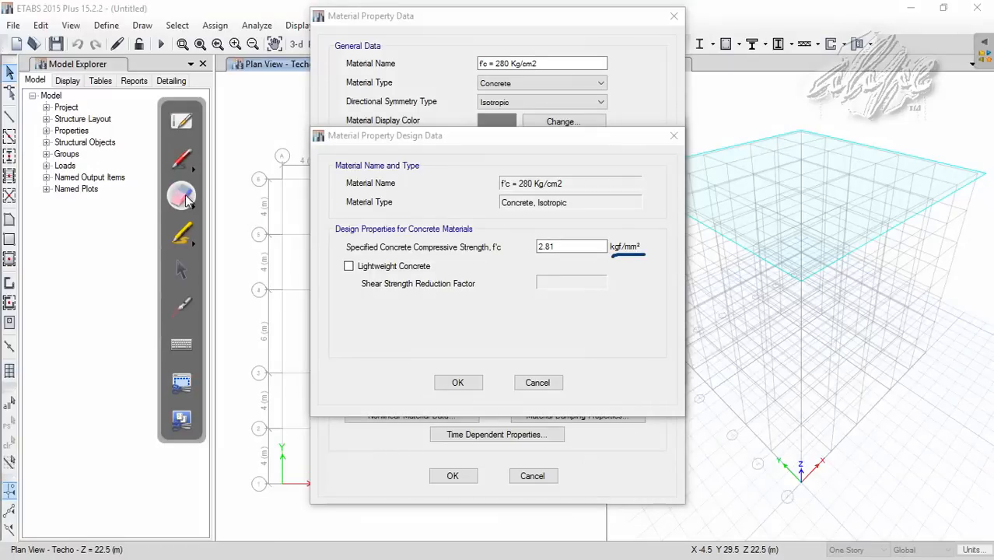
click(637, 234)
click(182, 270)
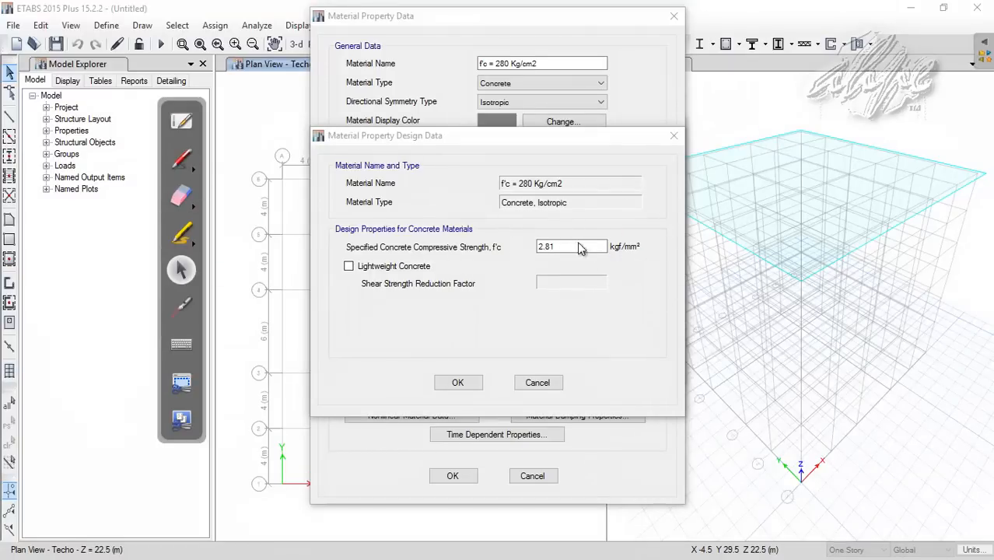
Step: Set the specified concrete compressive strength f'c through the calculator as 280 with cm and kgf units
click(514, 131)
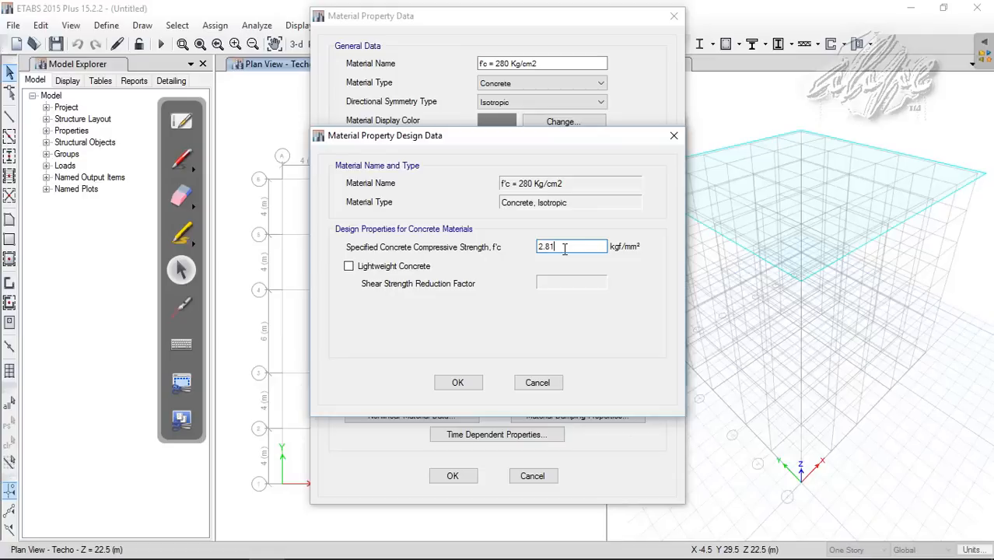
shift+double_click(565, 247)
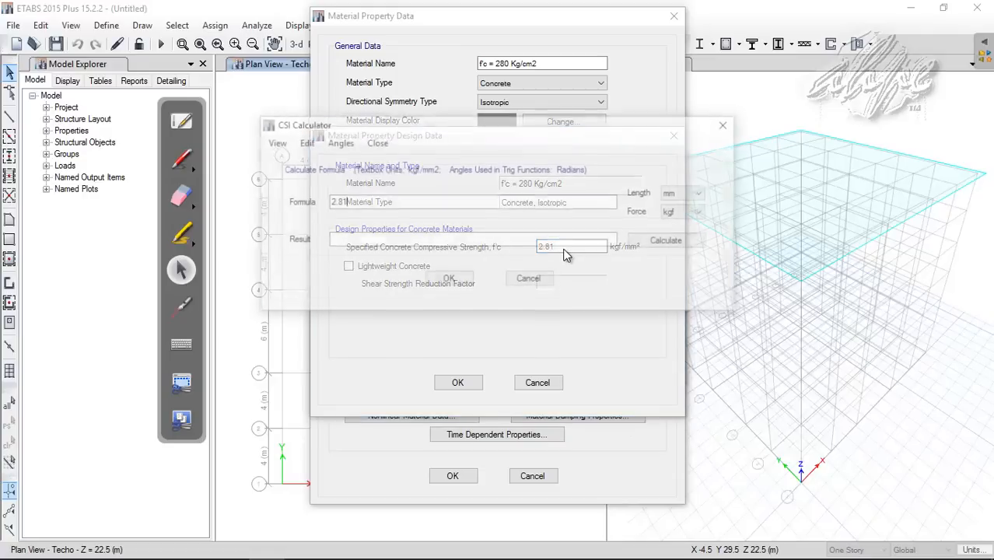
click(703, 192)
click(667, 231)
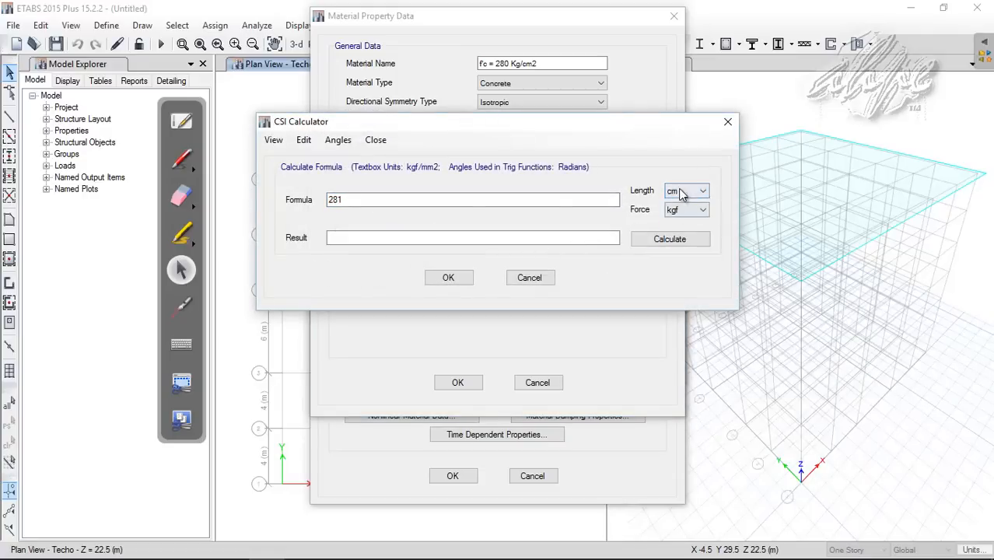
double_click(462, 195)
text(280)
click(704, 240)
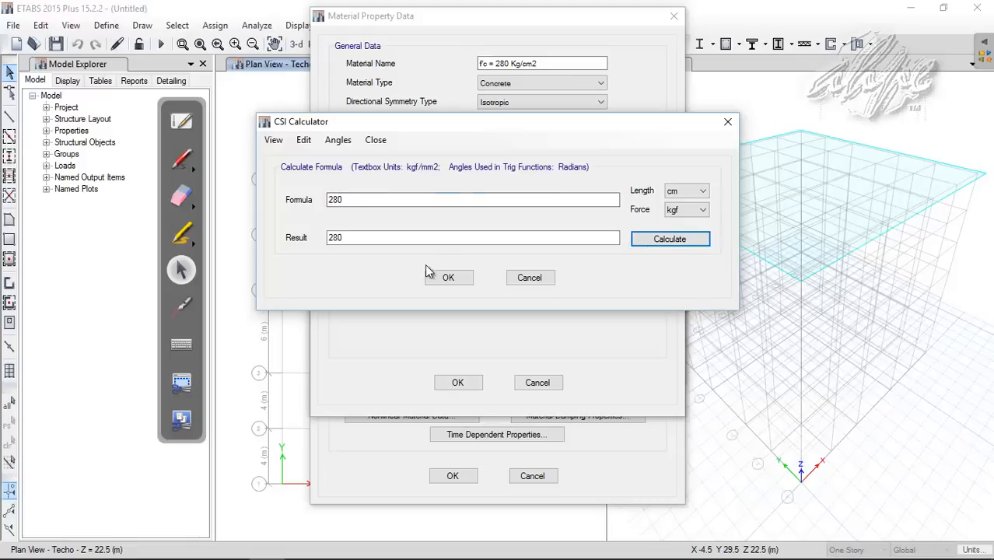
click(445, 278)
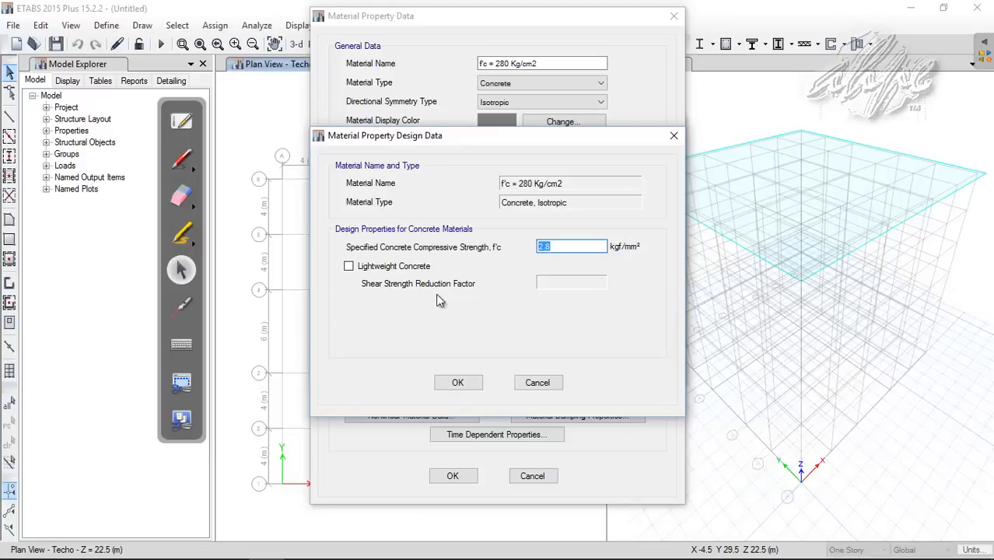
Step: Accept the design data and the f'c = 280 Kg/cm2 material definition, and close the materials list
drag(444, 140, 455, 129)
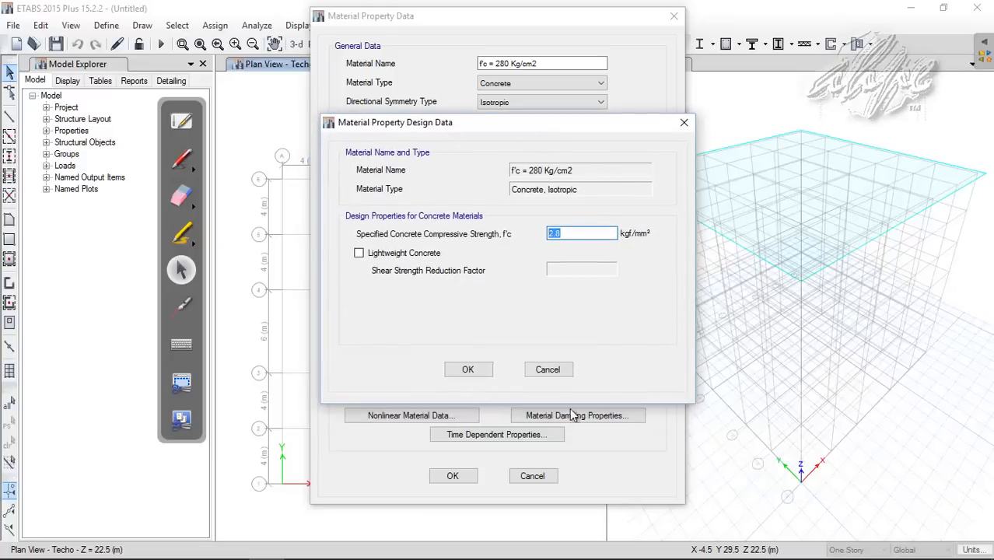
click(479, 375)
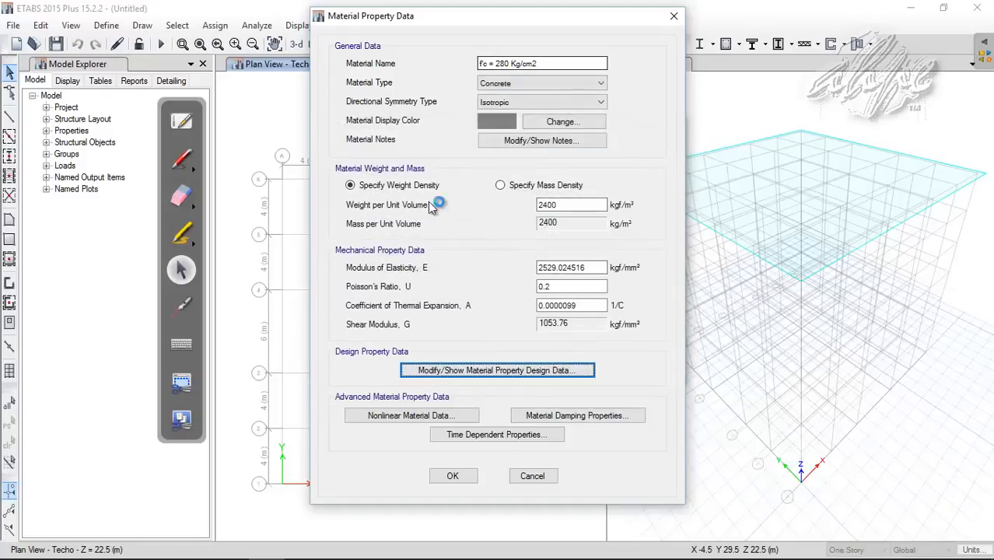
click(441, 477)
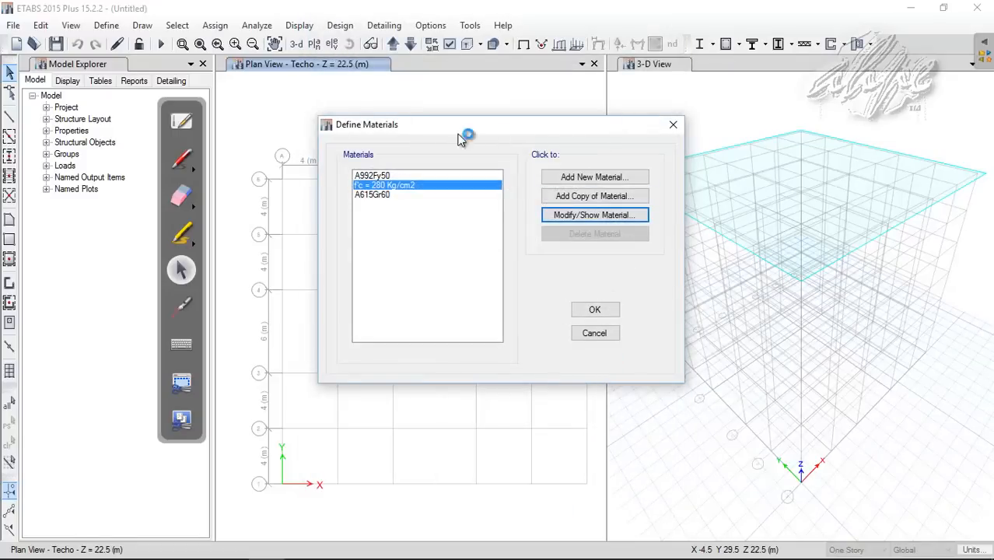
click(545, 216)
click(595, 309)
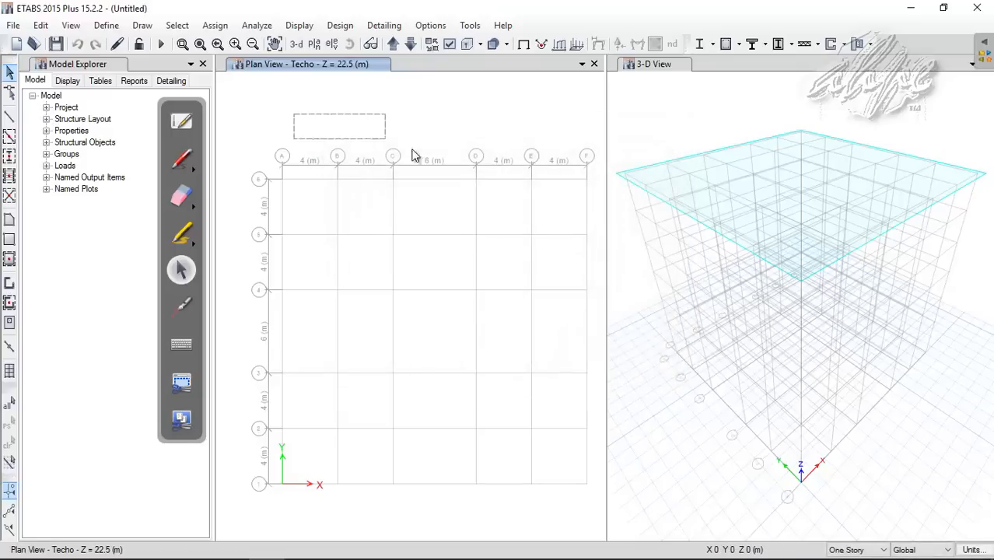
Step: Switch to the PDF manual and review the instructions and Figure 2-1 on creating the concrete material
drag(415, 155, 524, 182)
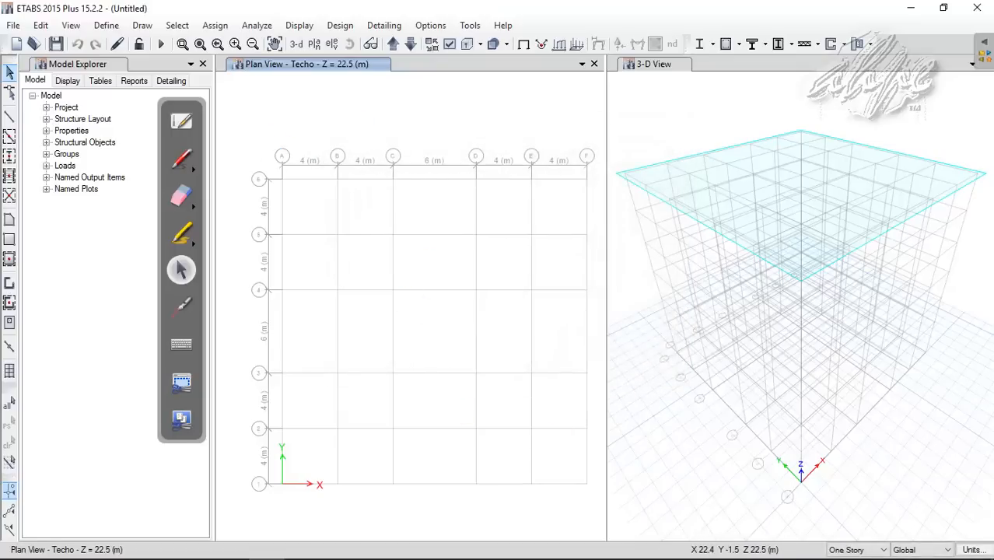
click(756, 554)
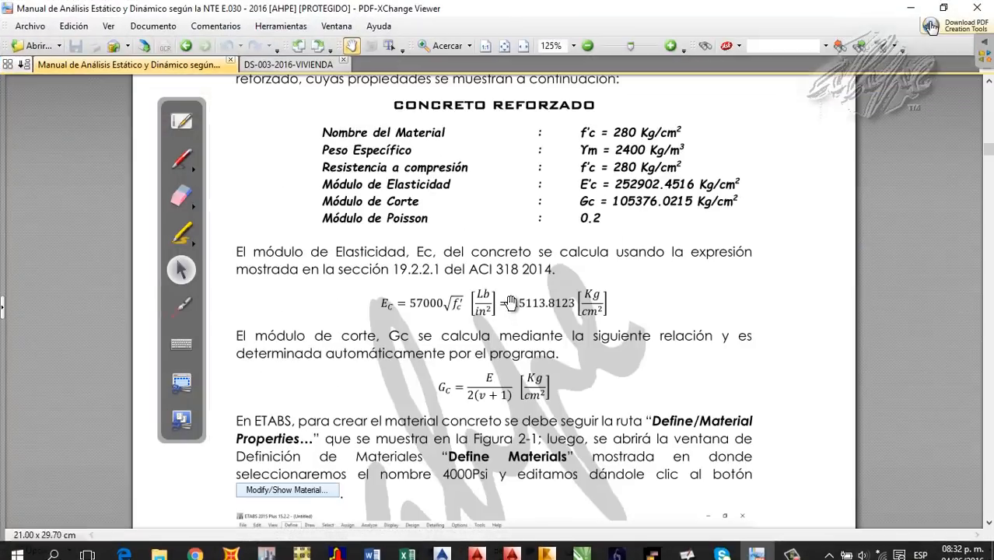
scroll(509, 304, down, 5)
scroll(510, 288, up, 2)
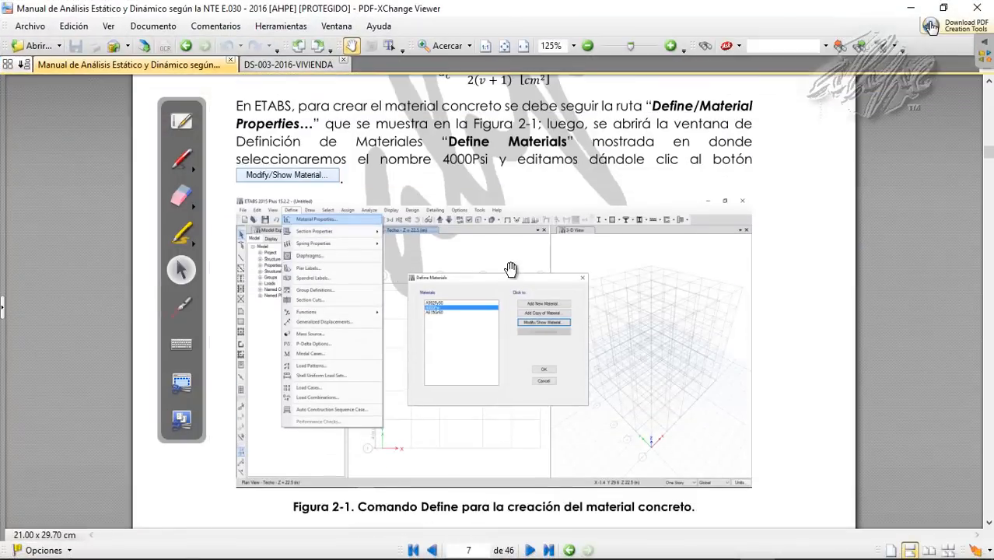
scroll(399, 279, down, 1)
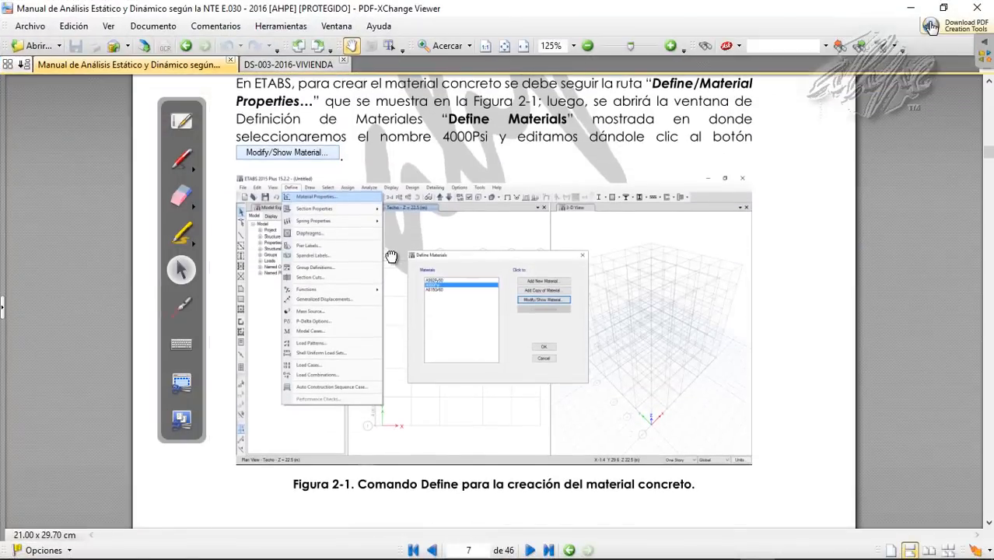
scroll(392, 256, up, 1)
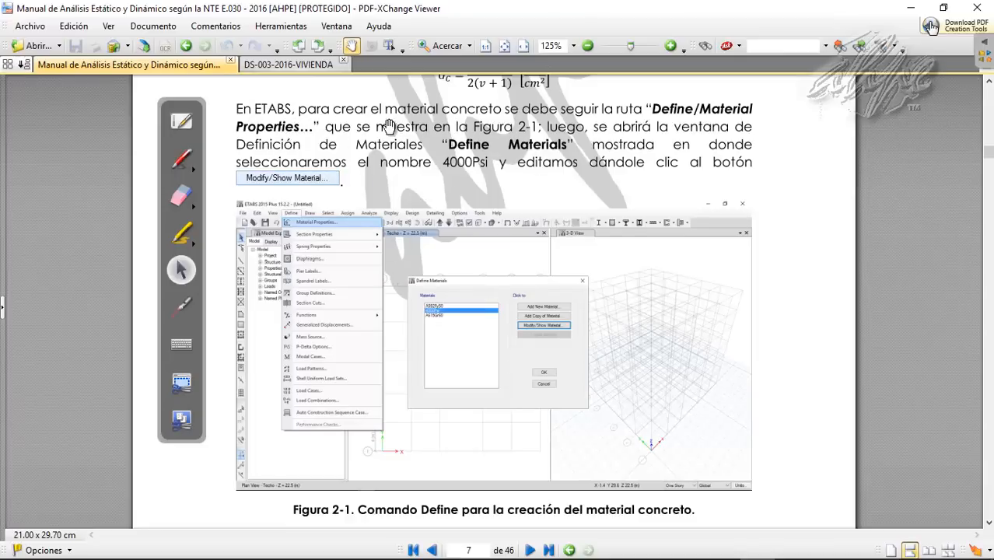
scroll(482, 188, down, 5)
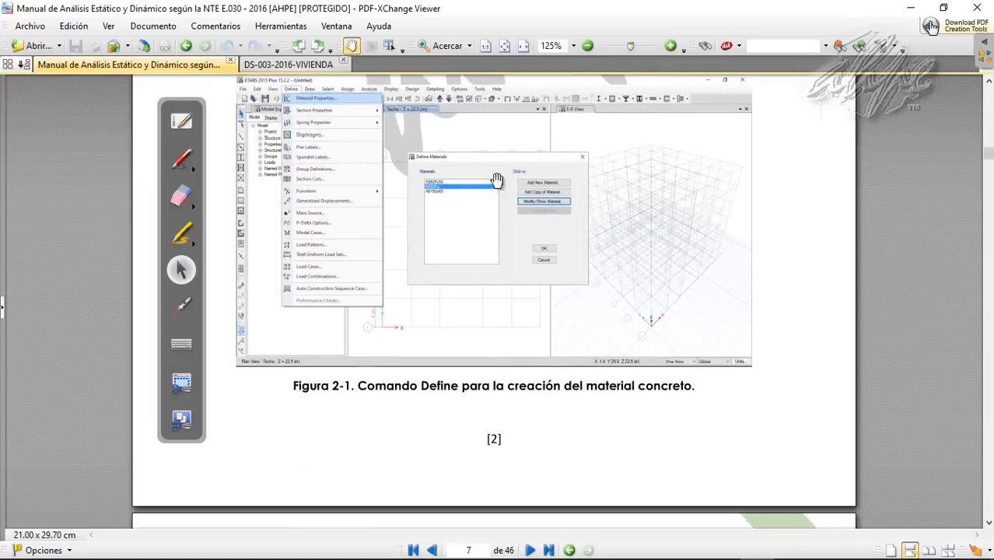
Step: Review the manual's section properties for beams, columns, structural walls and ribbed slabs, along with the route for defining frame sections
scroll(563, 463, down, 10)
scroll(486, 130, down, 8)
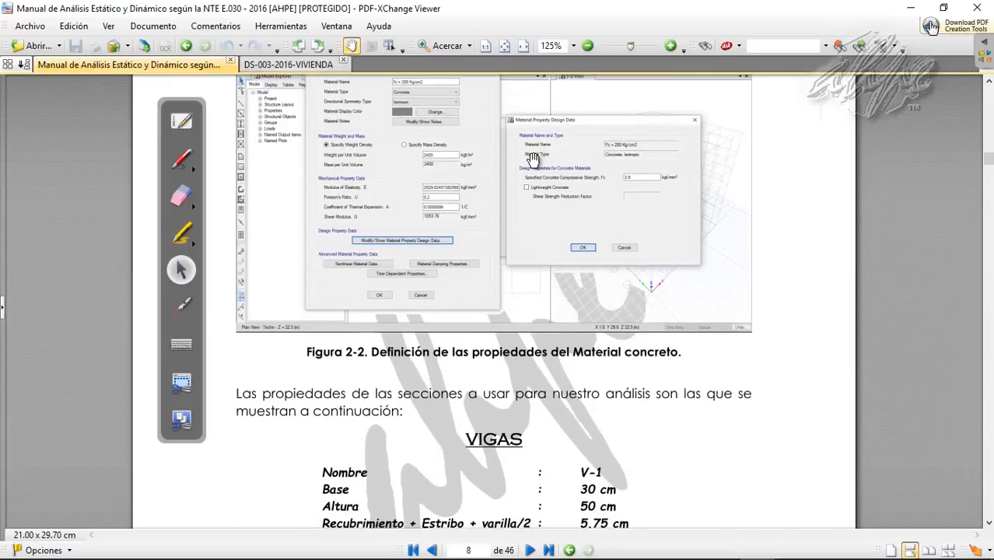
drag(530, 302, 467, 109)
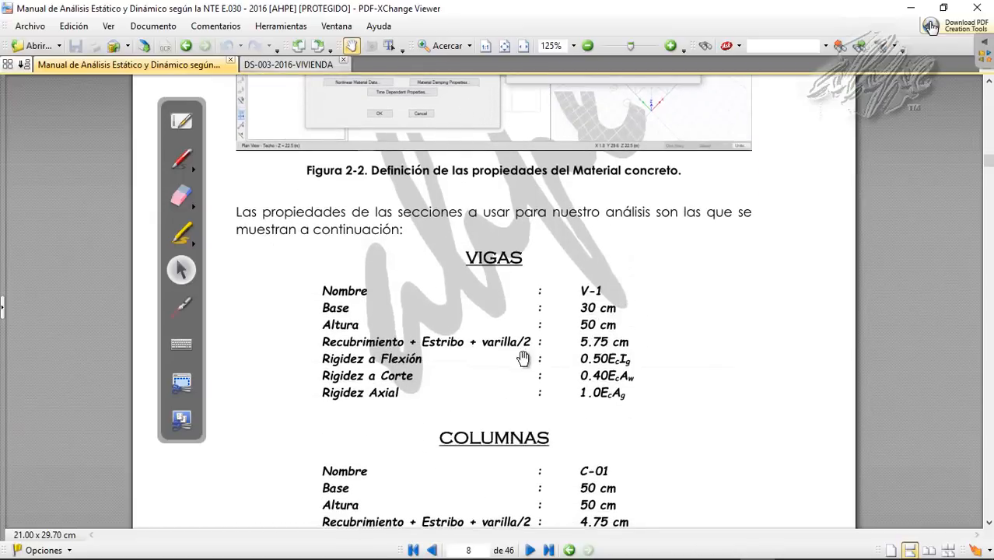
drag(526, 357, 498, 243)
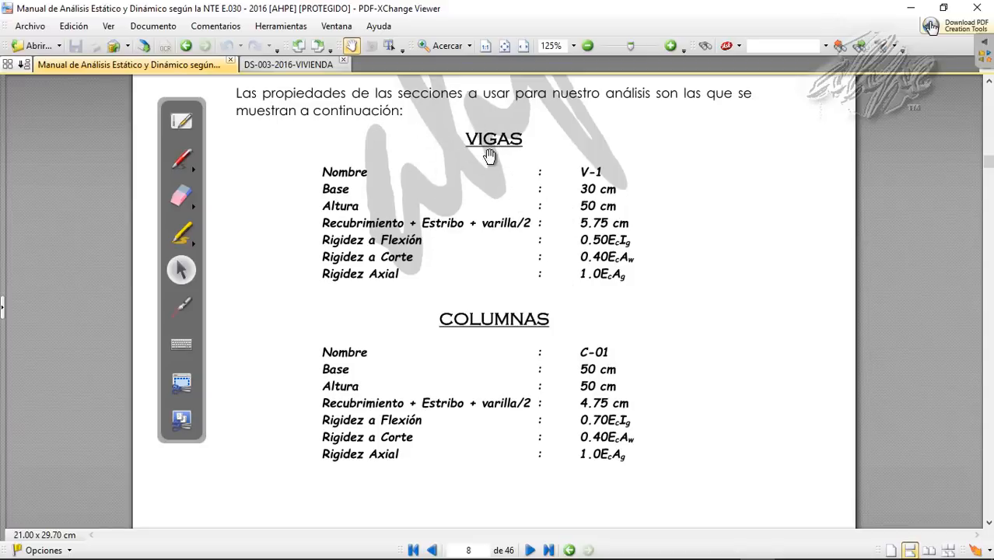
scroll(506, 359, down, 5)
drag(490, 429, 529, 133)
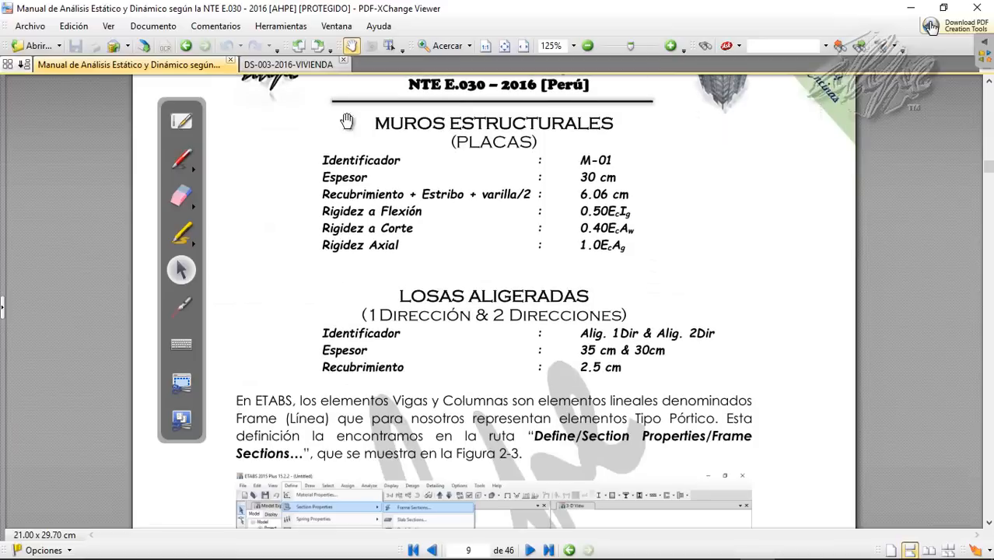
drag(487, 294, 481, 193)
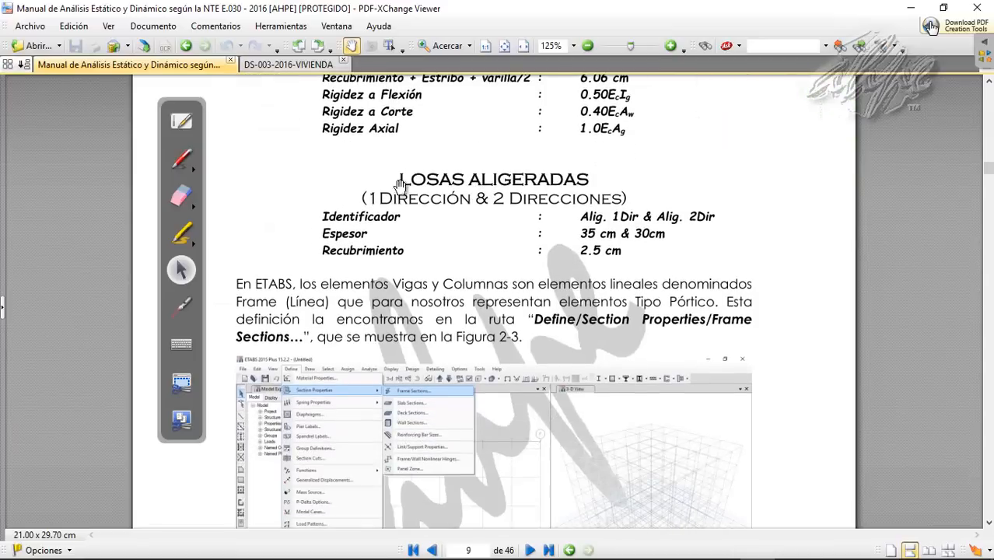
scroll(594, 378, up, 15)
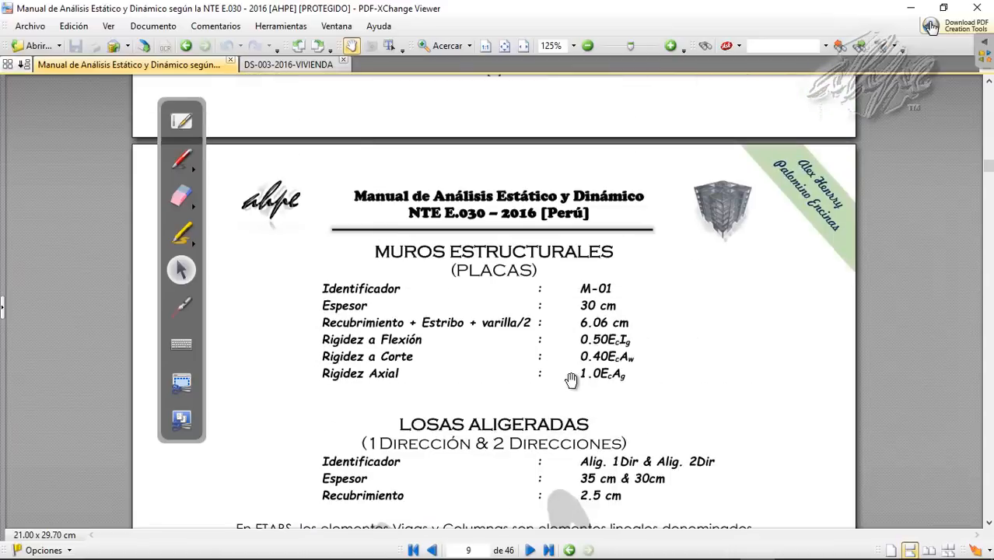
scroll(565, 377, down, 6)
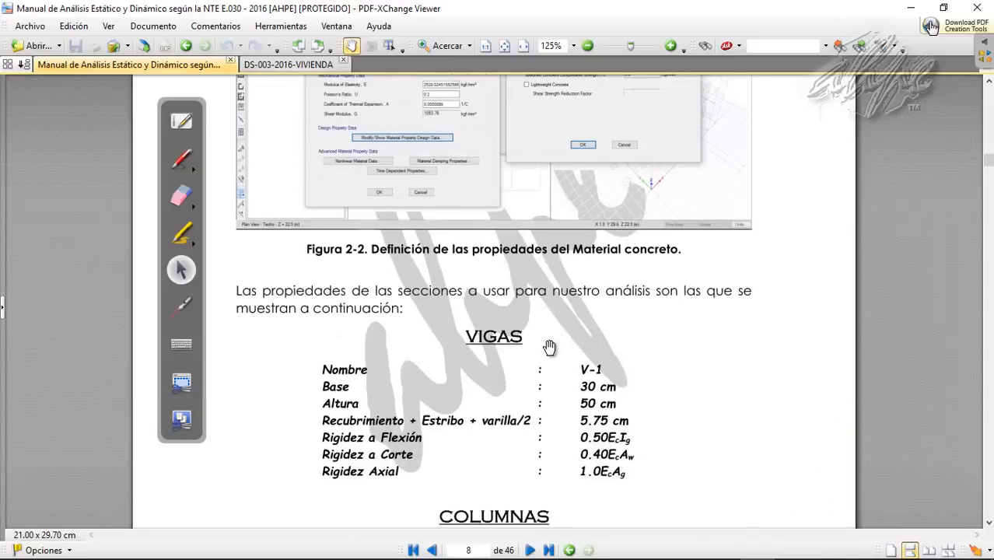
Step: Underline the manual's VIGAS heading in blue pen, erase the mark, and glance at the DS-003-2016-VIVIENDA document
drag(499, 333, 473, 262)
click(182, 159)
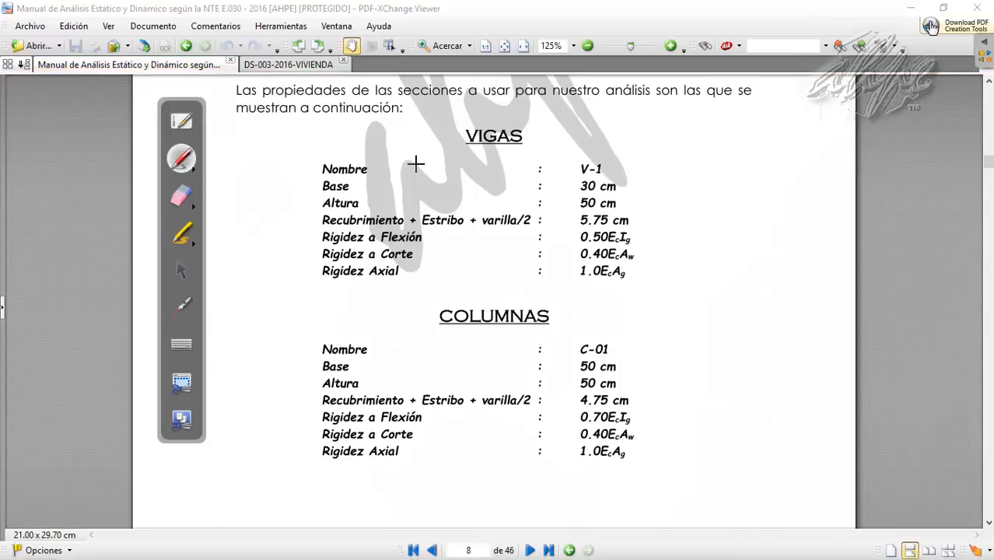
click(181, 195)
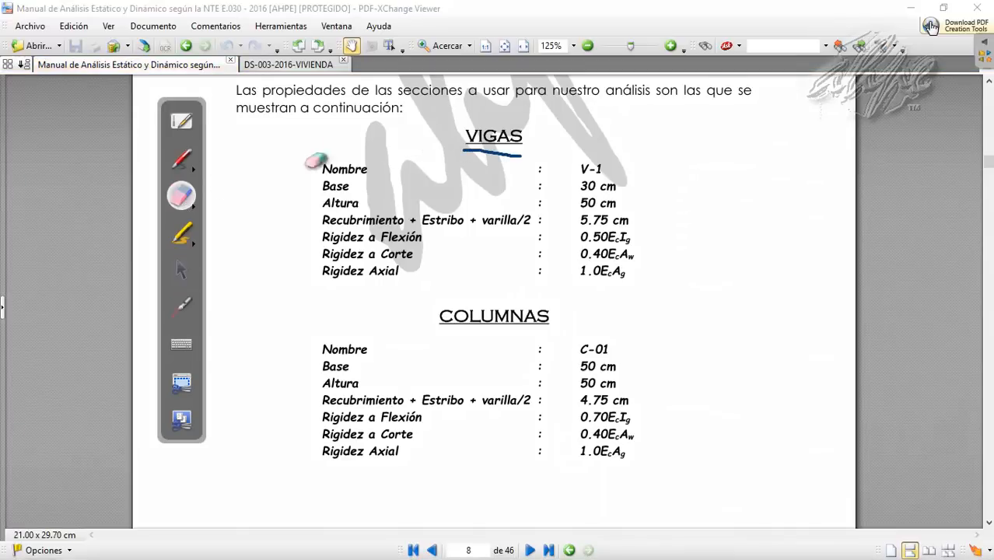
click(181, 270)
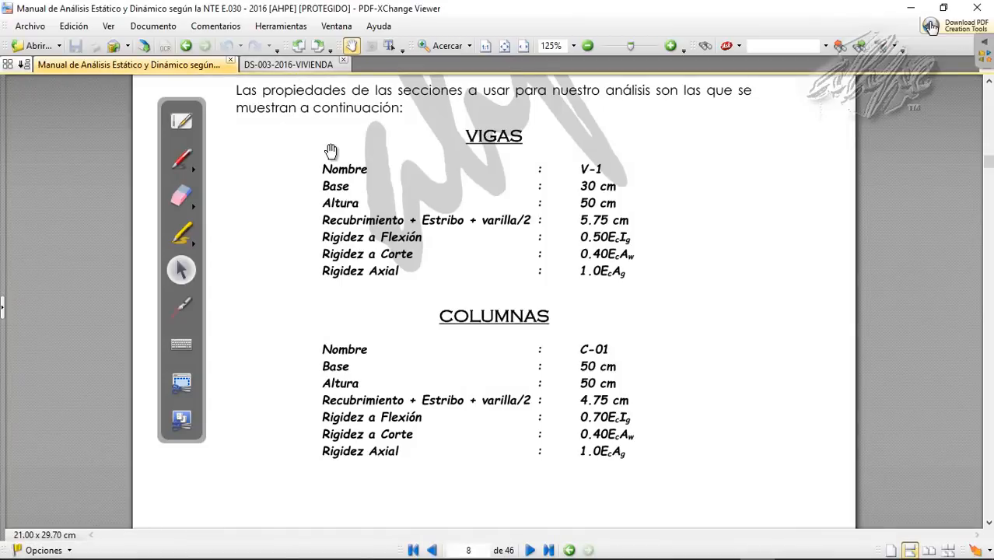
click(295, 66)
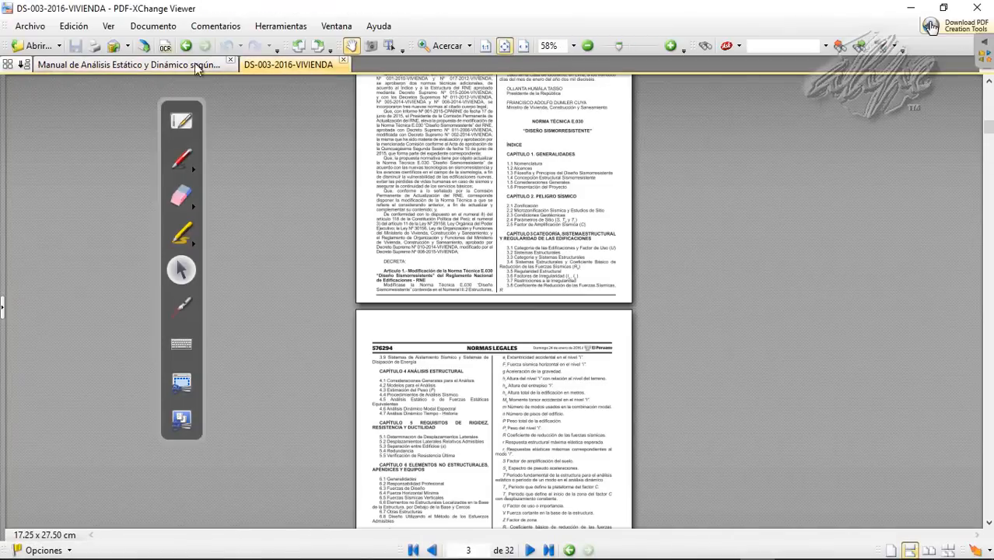
click(164, 64)
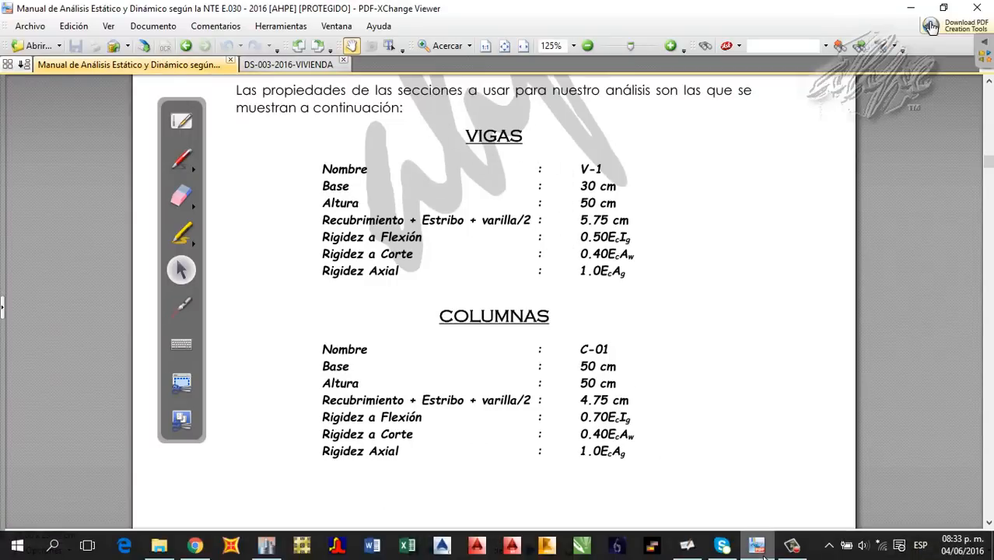
Step: Switch to ETABS and delete all the default frame section properties except W36X182
click(759, 546)
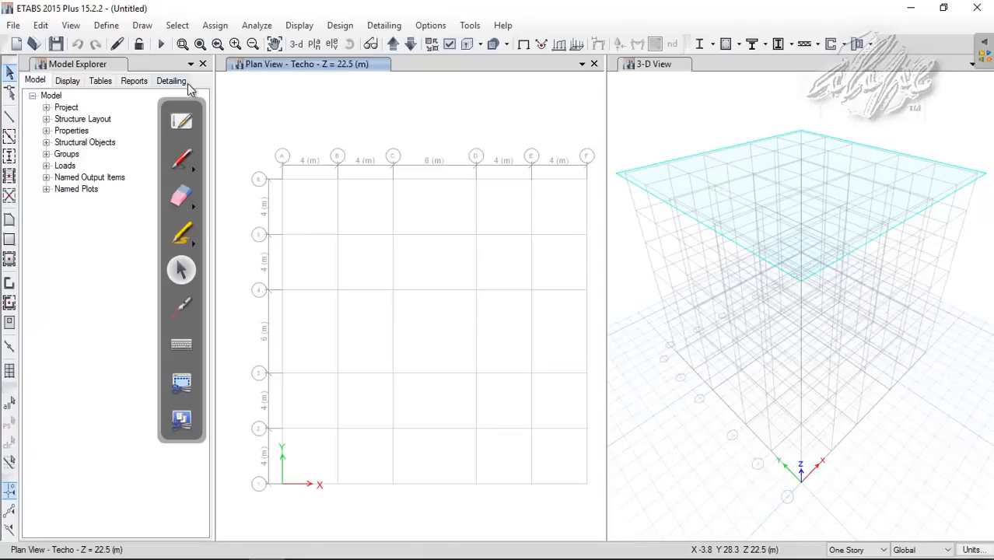
click(105, 27)
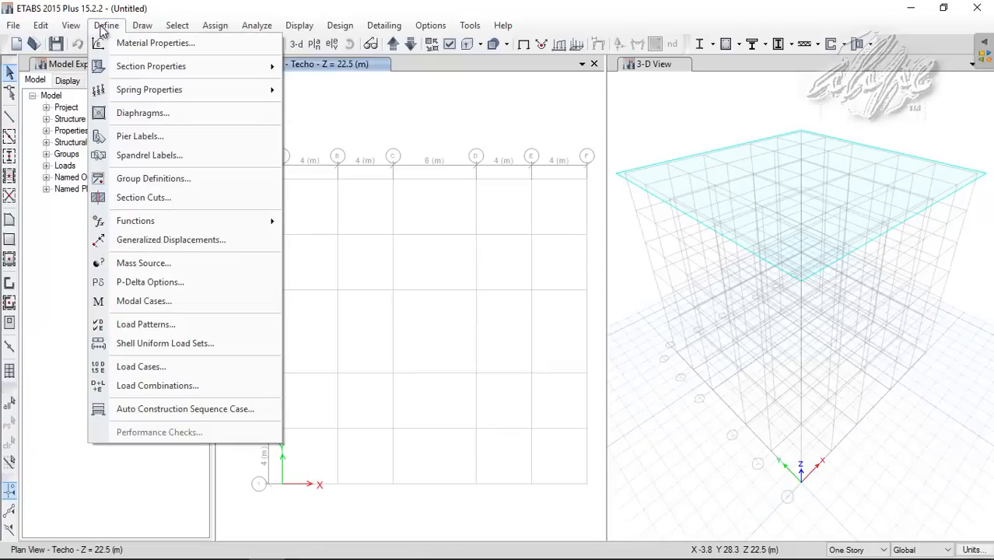
mouse_move(129, 70)
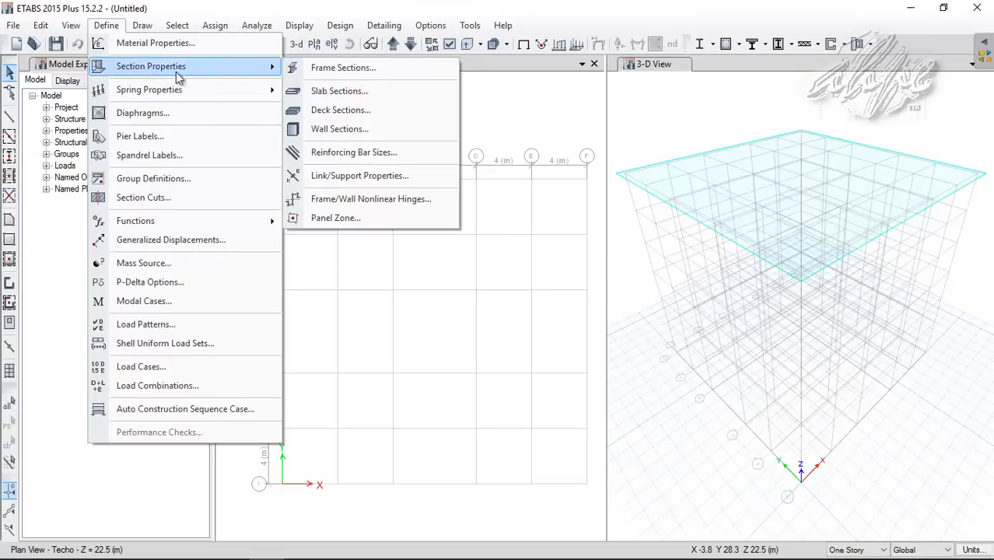
click(412, 69)
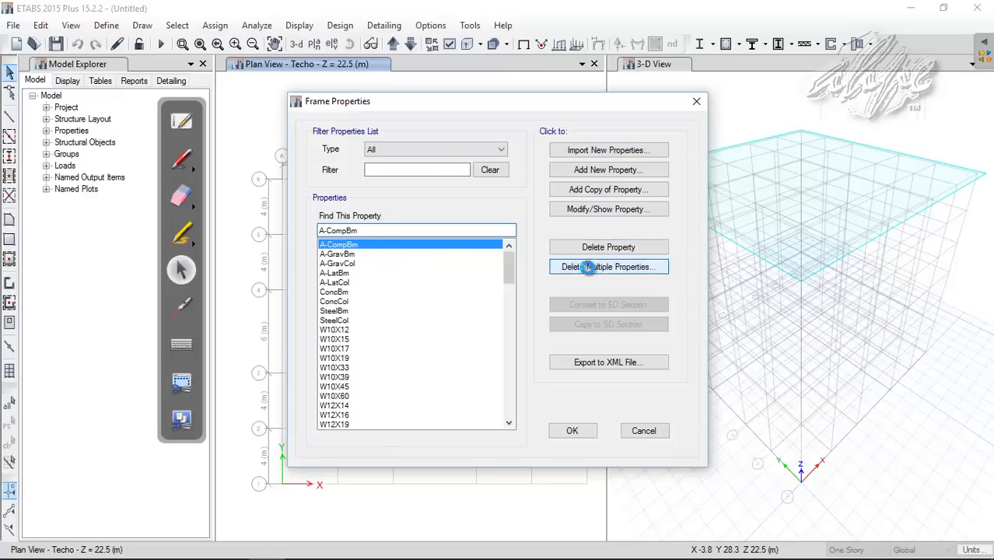
click(589, 266)
drag(466, 220, 446, 298)
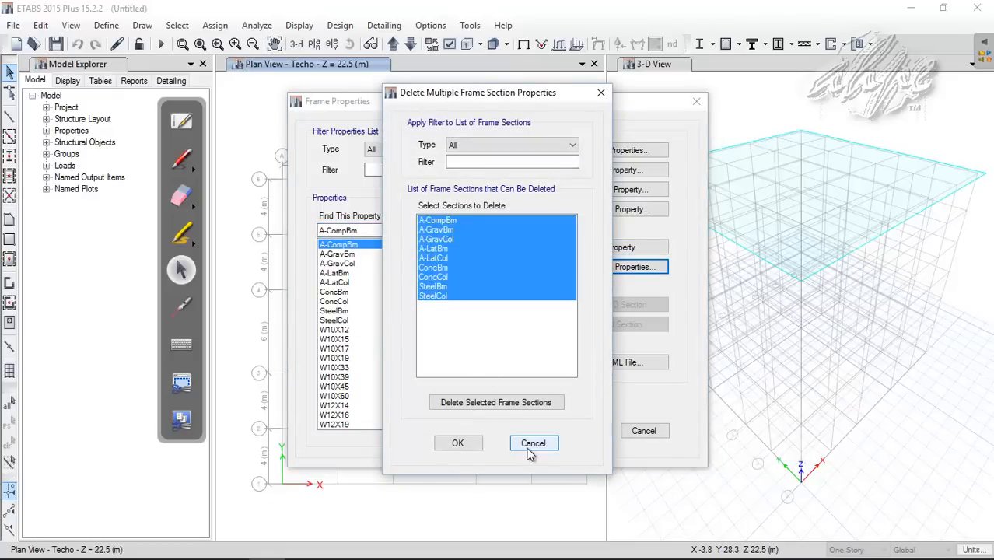
click(514, 403)
drag(454, 223, 453, 437)
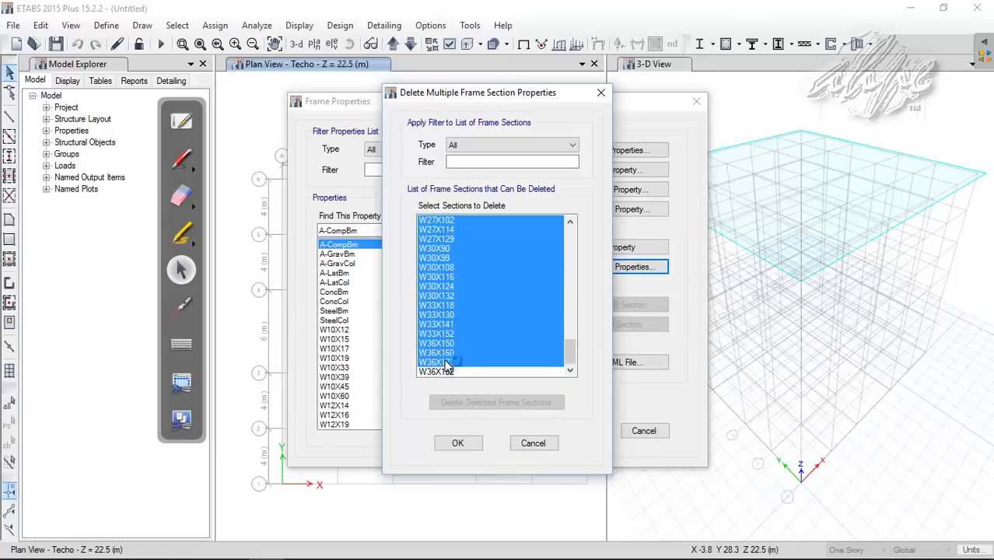
click(459, 402)
click(482, 443)
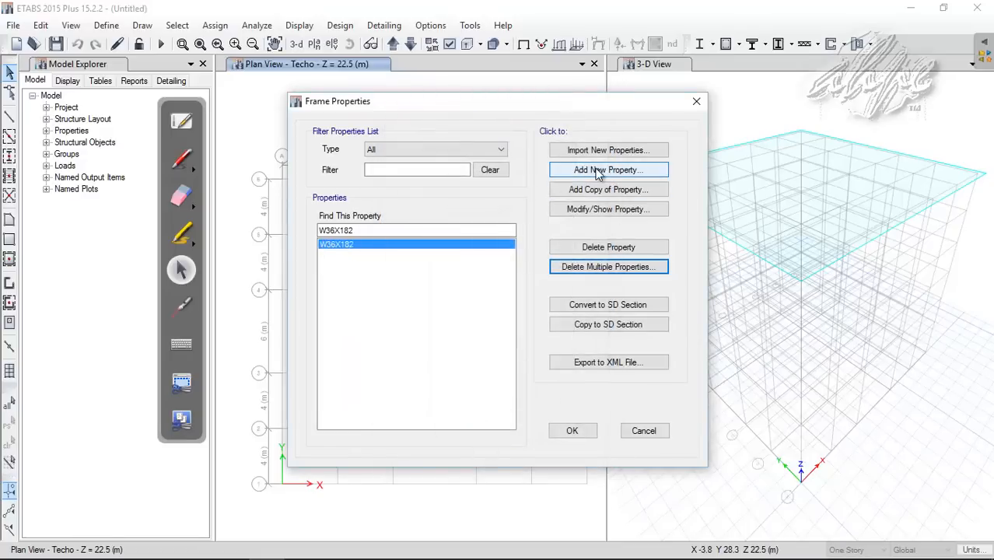
Step: Add a new concrete rectangular frame section and name it V-1
click(623, 171)
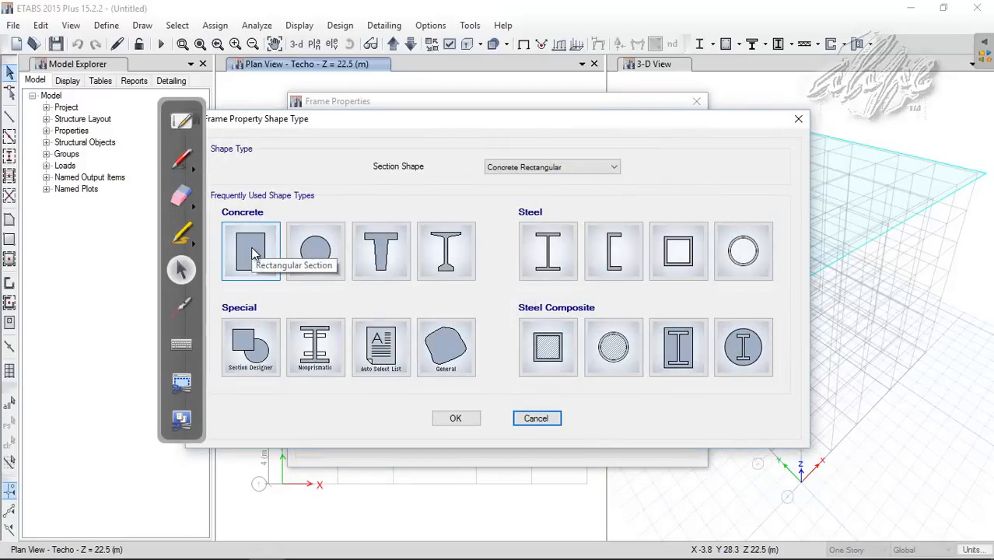
click(251, 257)
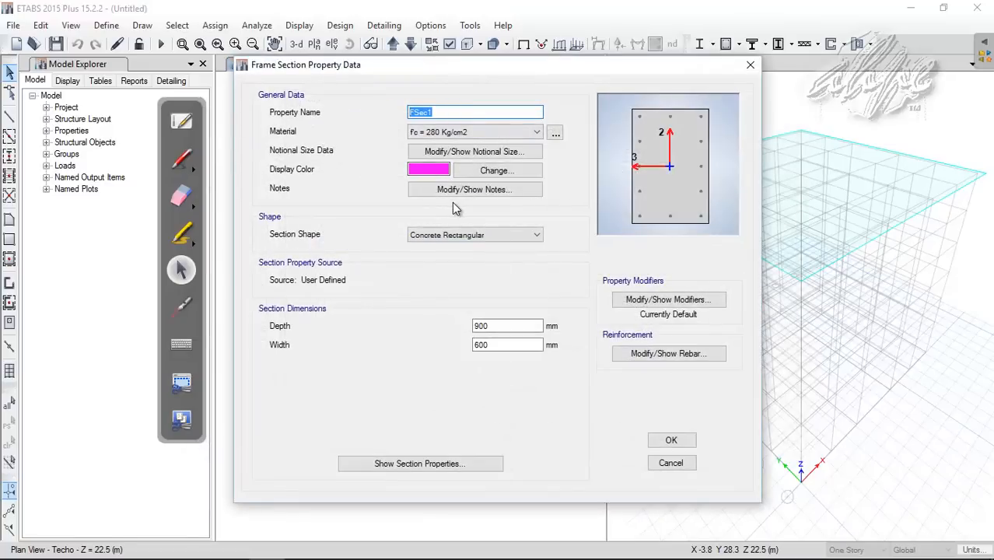
text(V-1)
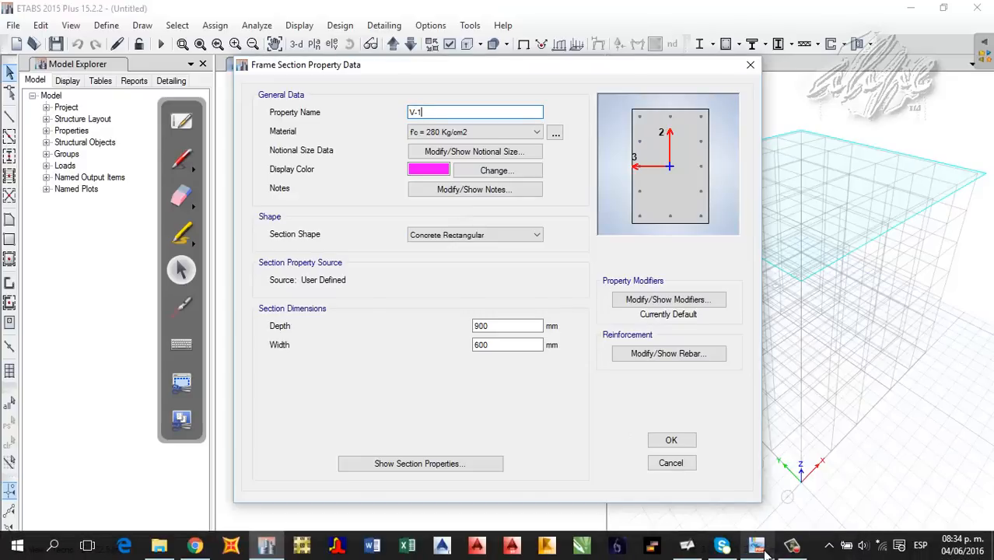
Step: Switch to the PDF manual, tick the V-1 name and 30 cm base under VIGAS in blue pen, and erase the marks
click(792, 544)
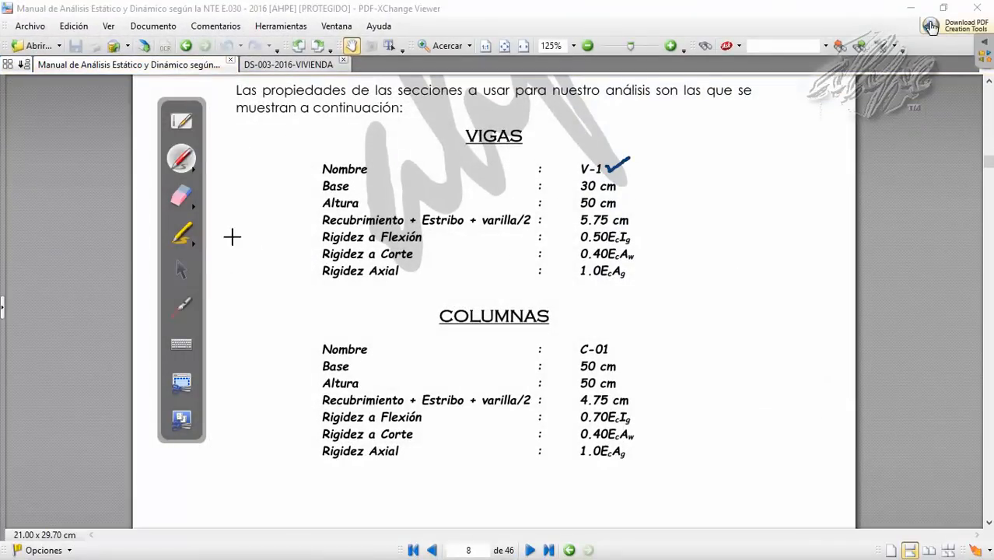
click(180, 201)
click(618, 165)
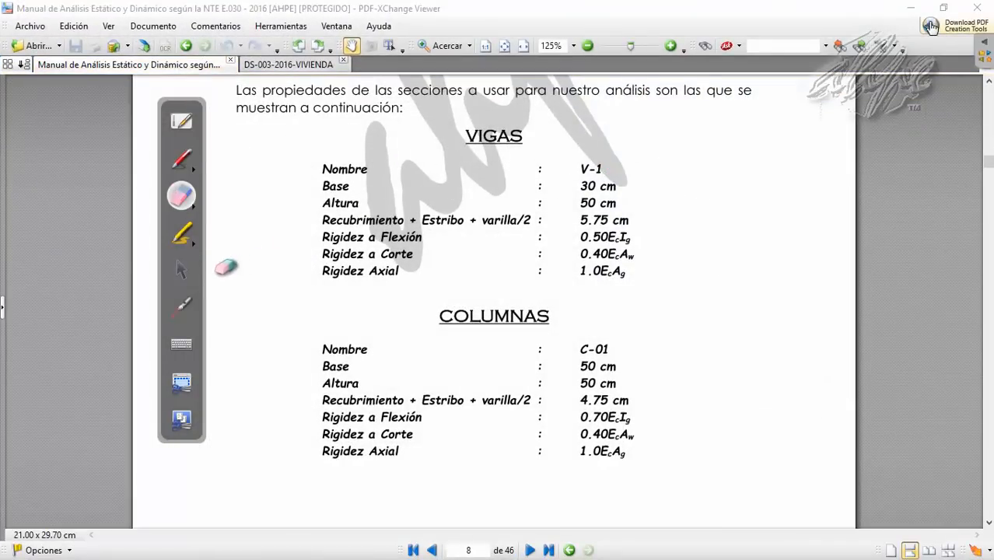
key(Escape)
click(185, 160)
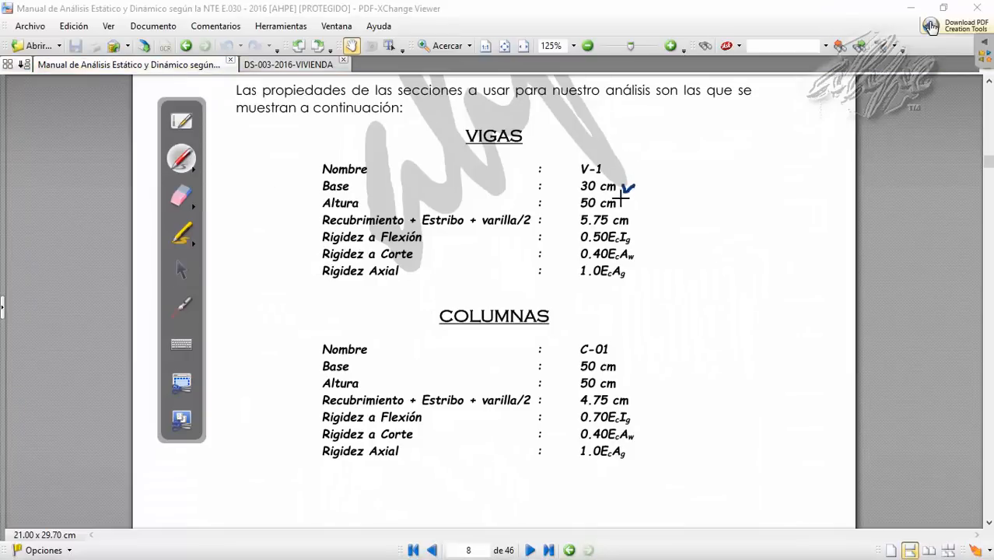
click(182, 196)
click(629, 194)
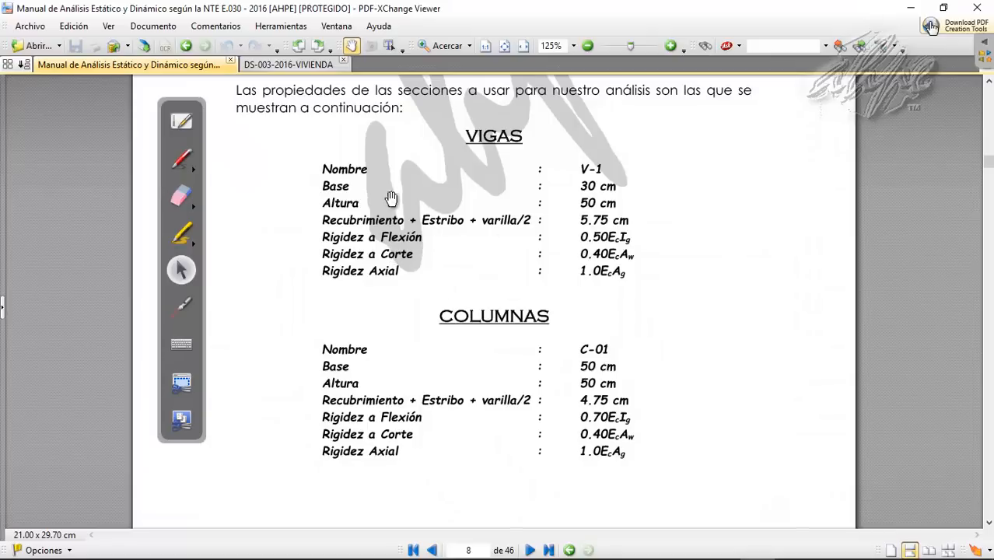
Step: Bracket and cross out the three beam stiffness rows under VIGAS in blue pen, and erase the marks
click(181, 159)
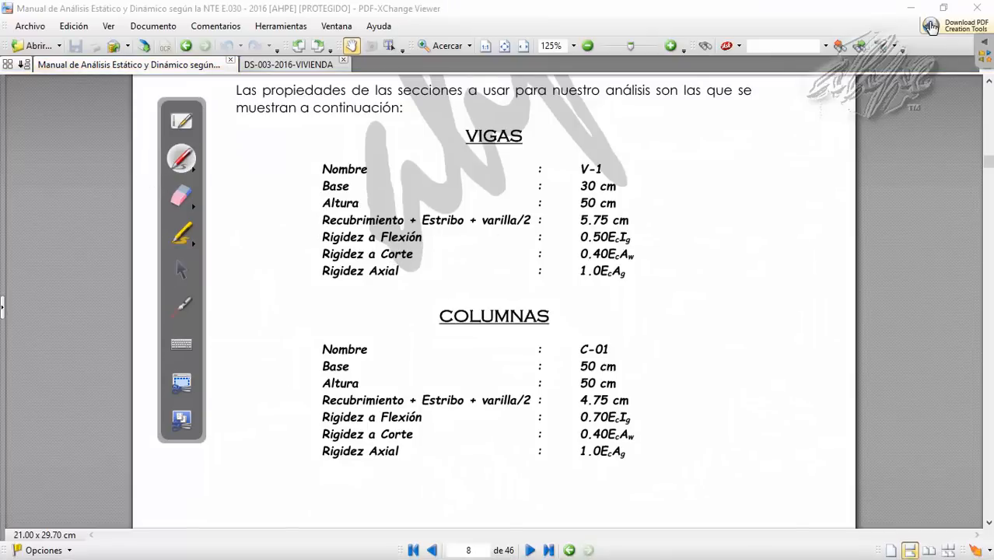
drag(320, 230, 311, 251)
drag(640, 277, 632, 283)
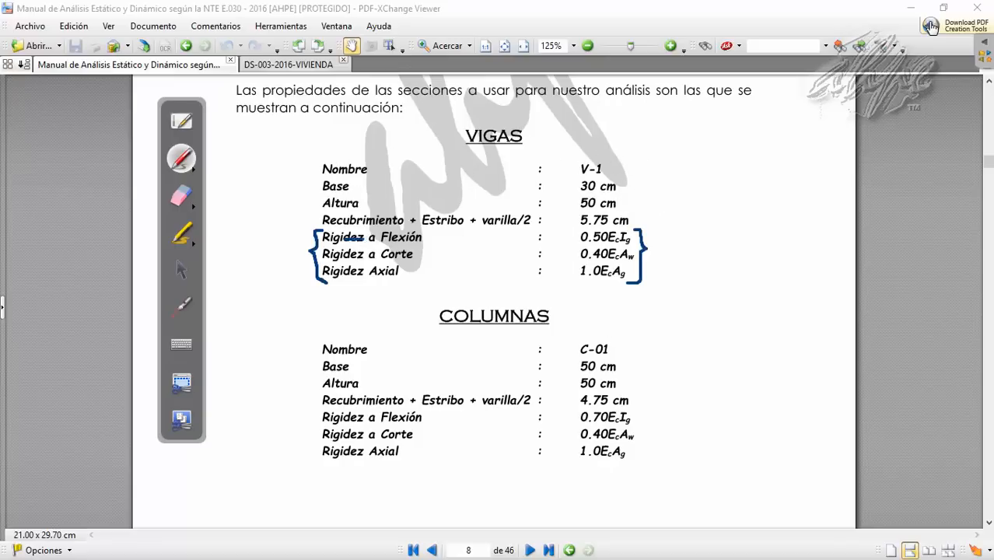
drag(362, 238, 482, 276)
drag(371, 276, 531, 231)
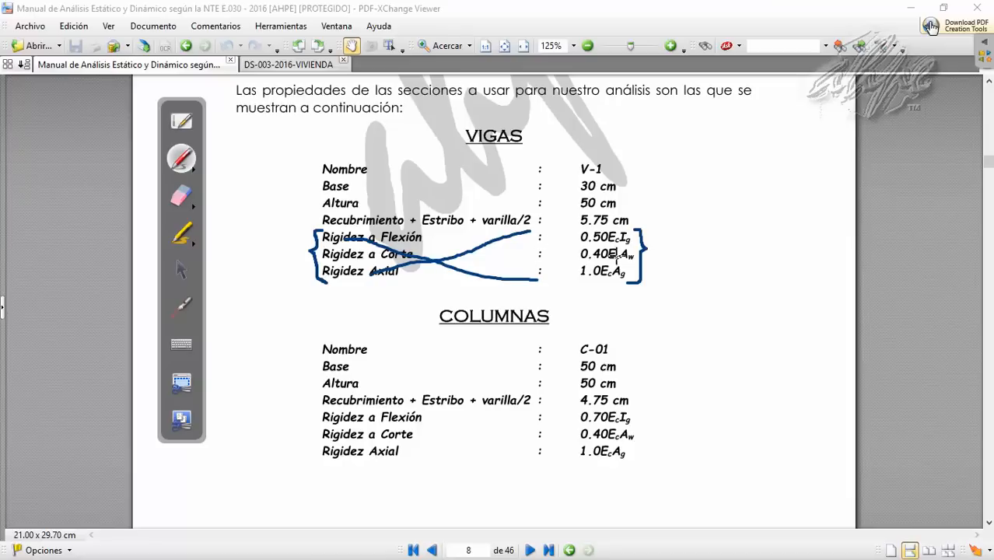
click(181, 197)
drag(322, 244, 636, 256)
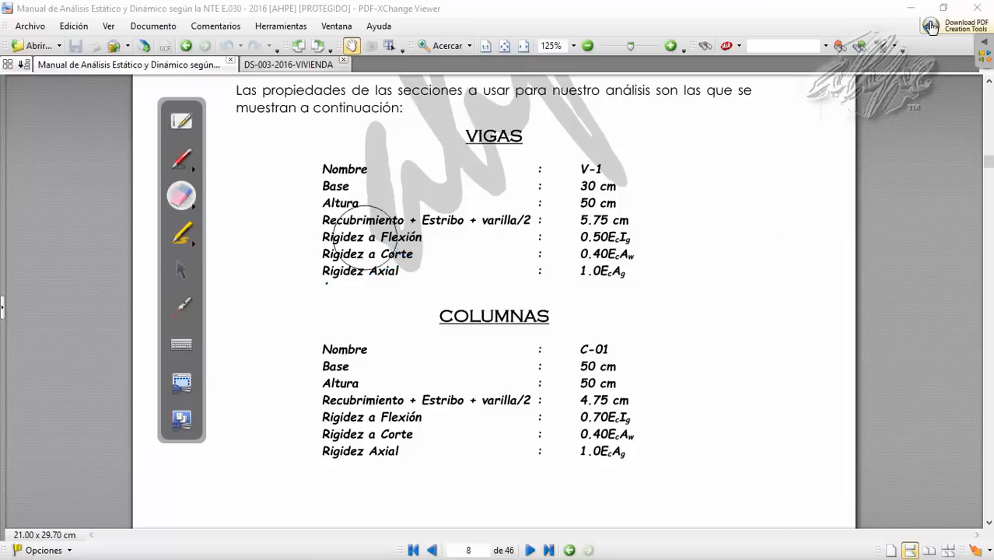
click(181, 270)
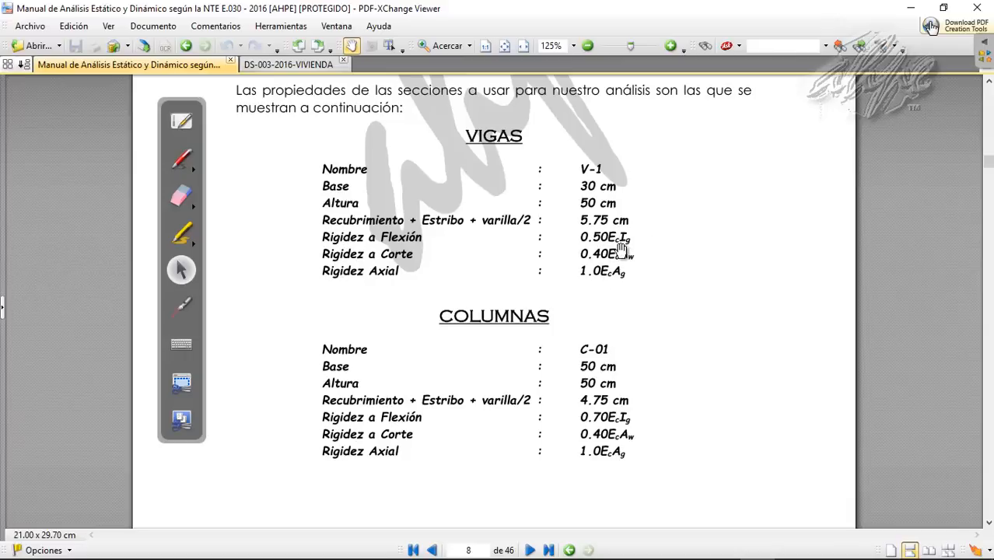
Step: Switch to ETABS and give section V-1 the f'c = 280 Kg/cm2 material, a 500 mm depth and a 300 mm width
scroll(578, 263, up, 1)
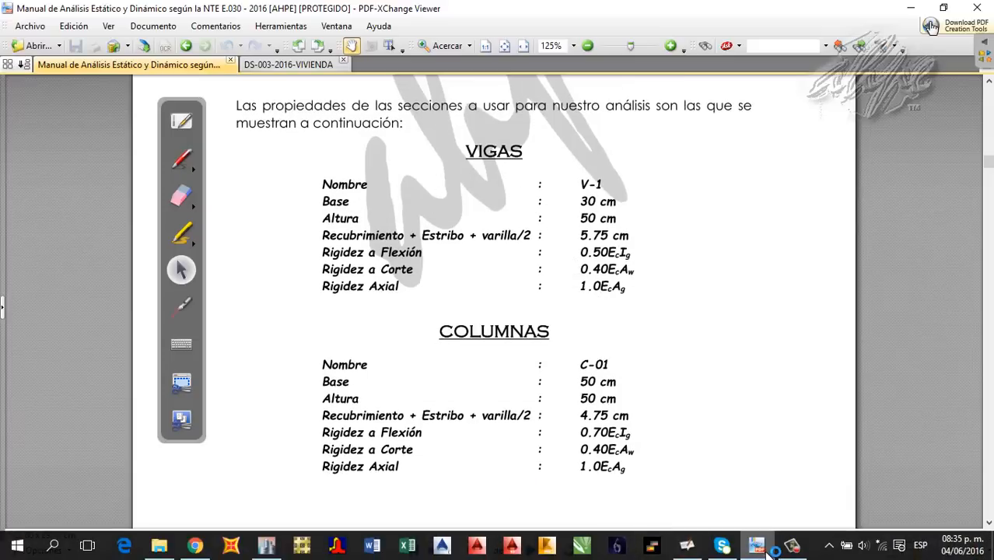
click(267, 551)
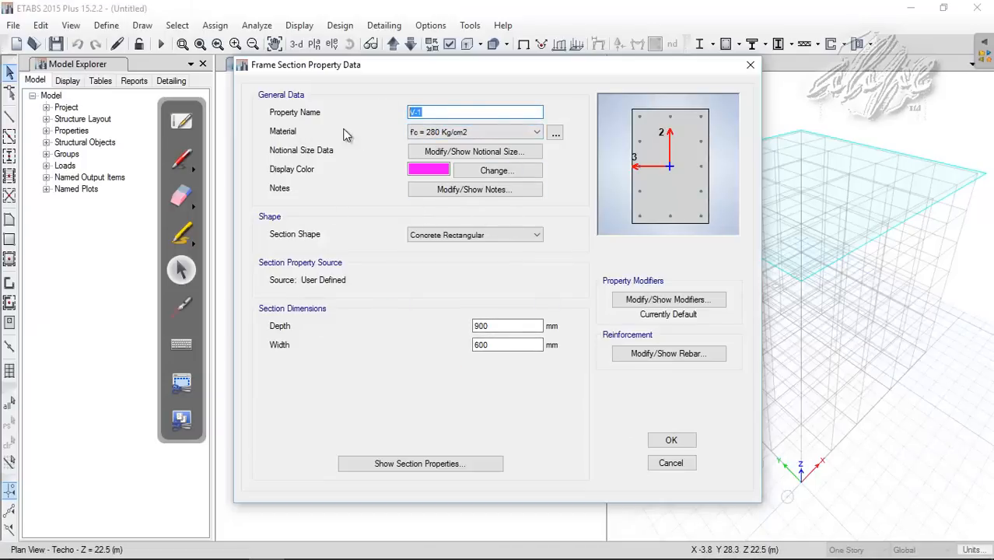
click(465, 134)
click(450, 160)
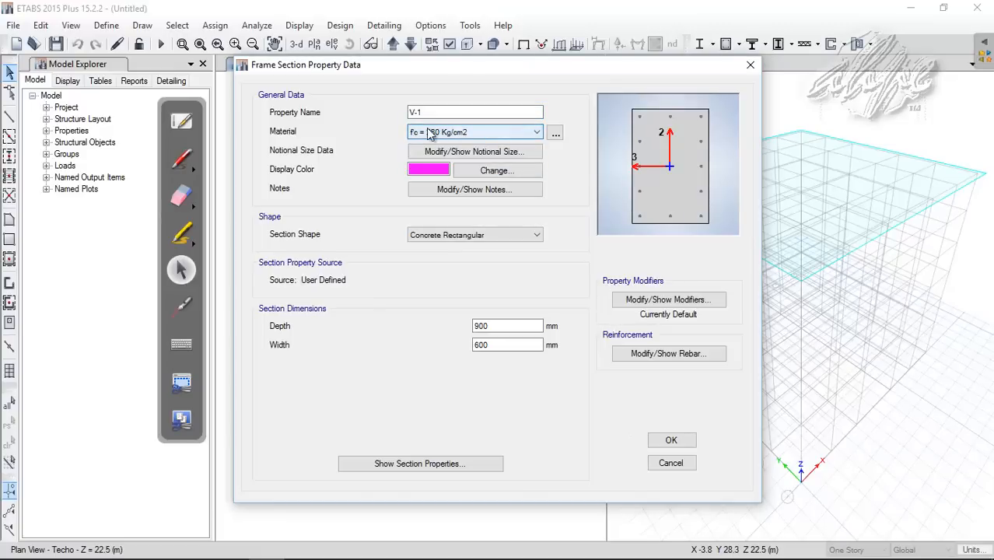
click(502, 326)
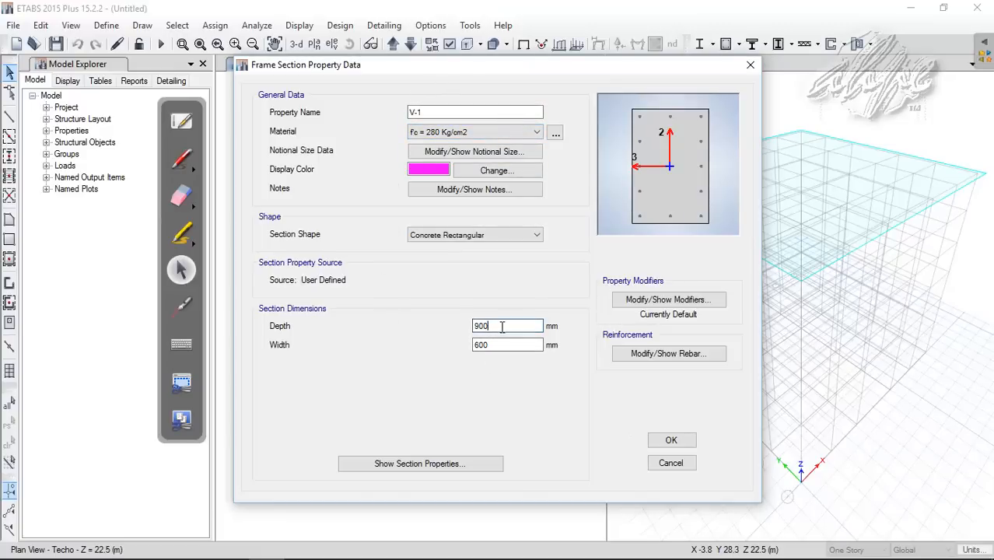
double_click(501, 327)
key(Tab)
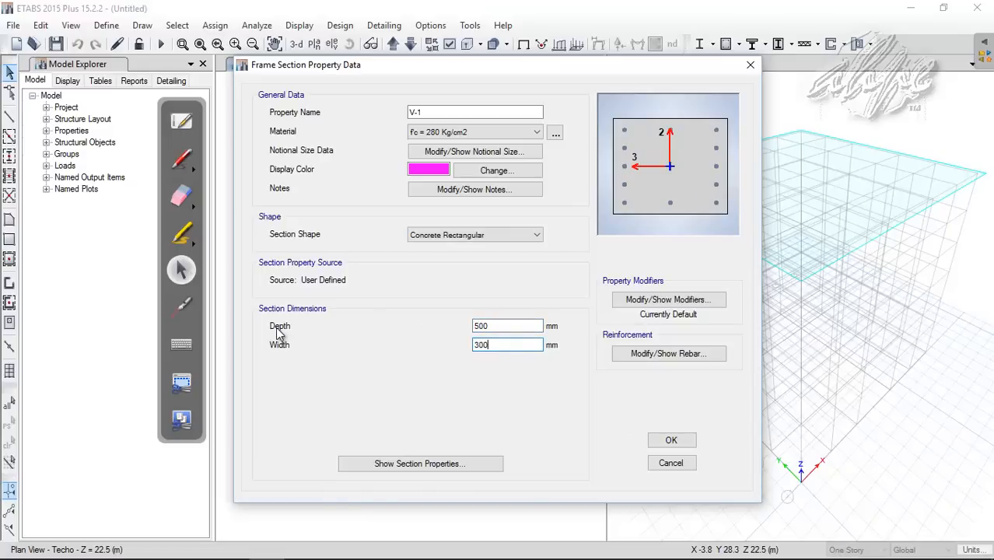
key(Tab)
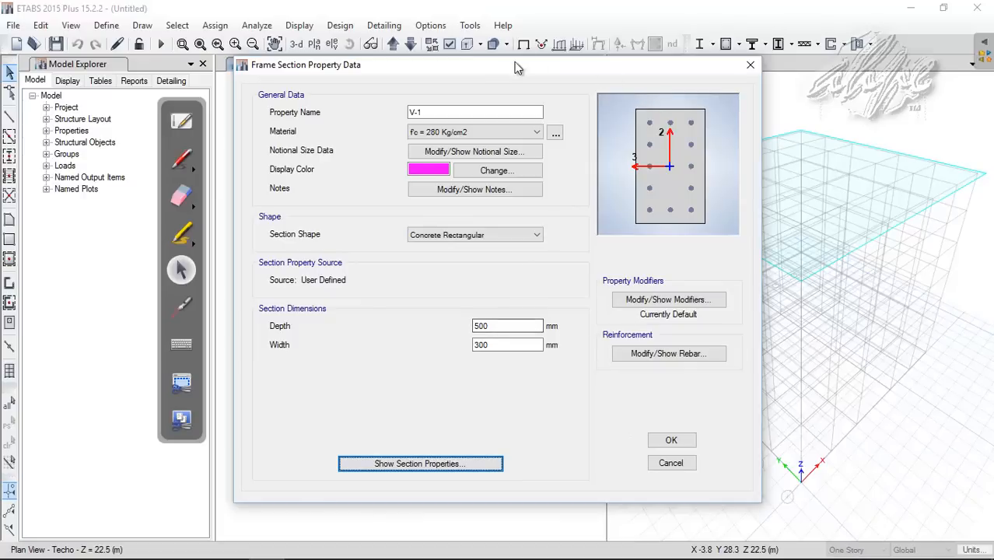
drag(488, 63, 497, 62)
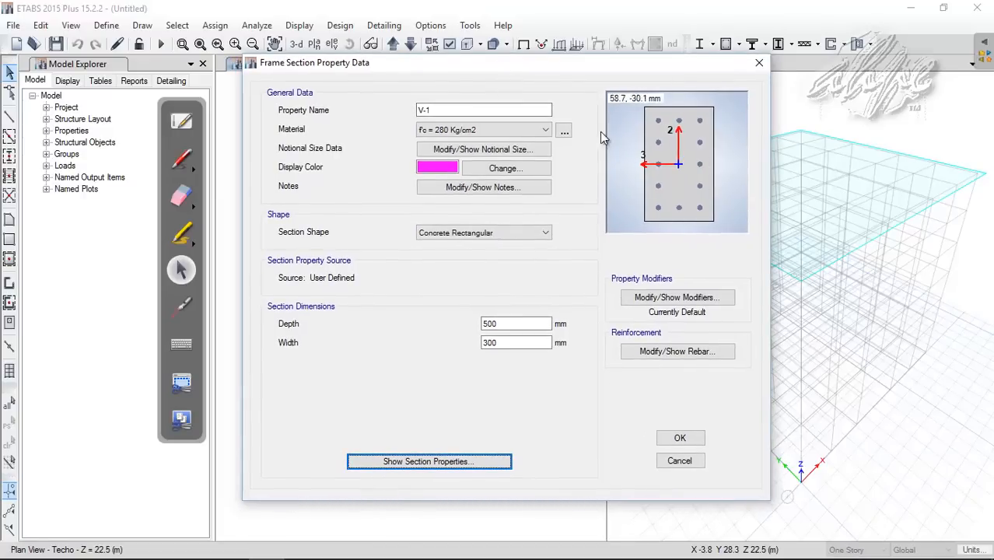
drag(469, 64, 448, 79)
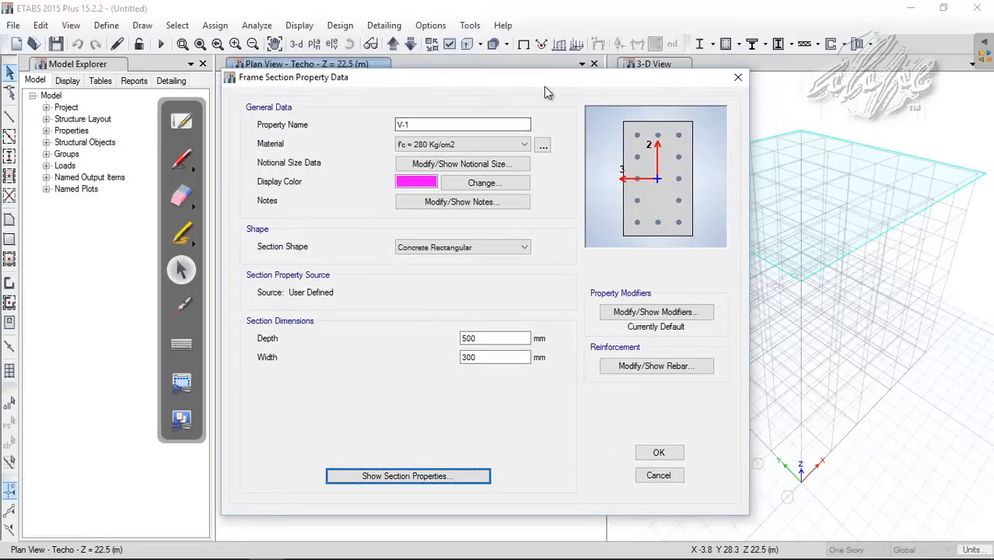
drag(545, 77, 552, 59)
click(178, 166)
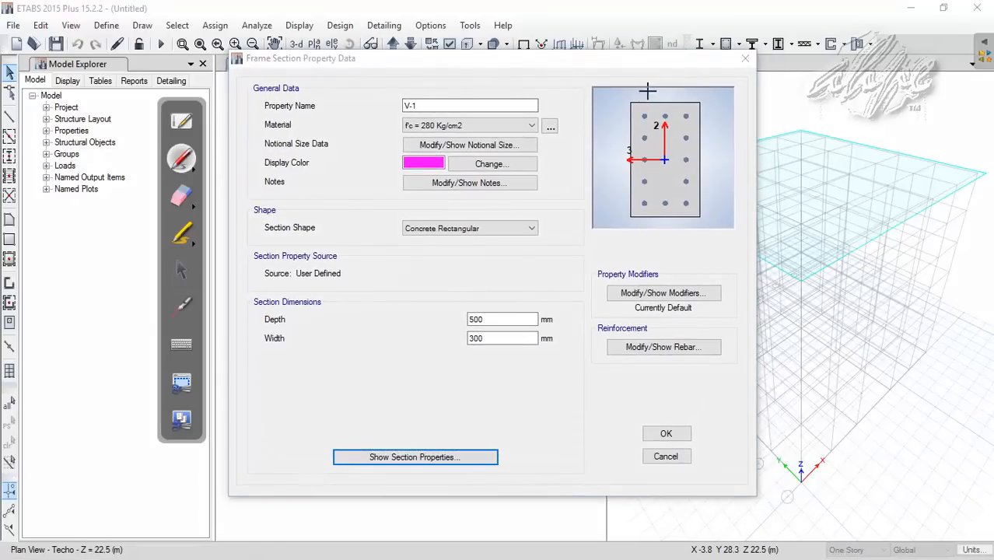
click(182, 270)
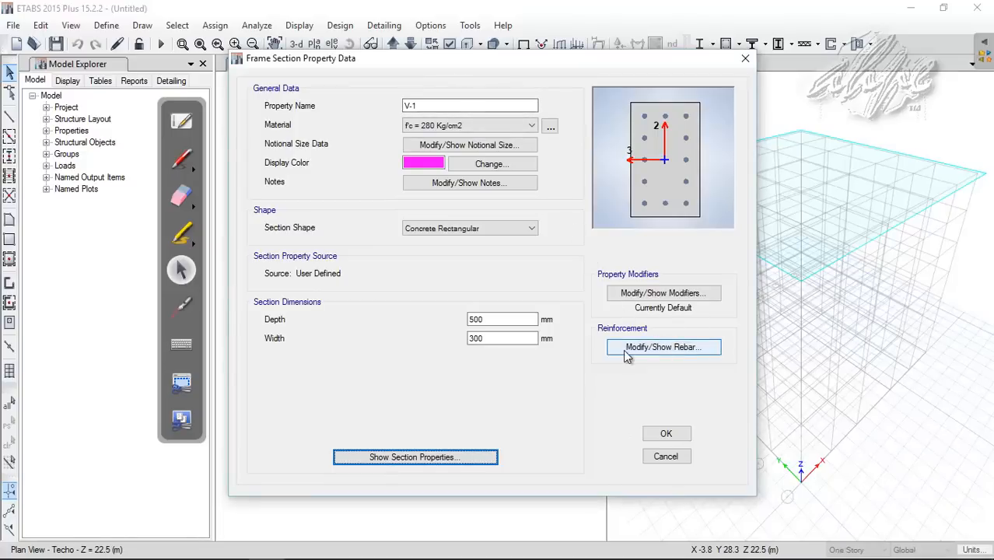
Step: Open the V-1 reinforcement data, underline the Column and Beam design types in blue pen, and tick Beam
click(672, 351)
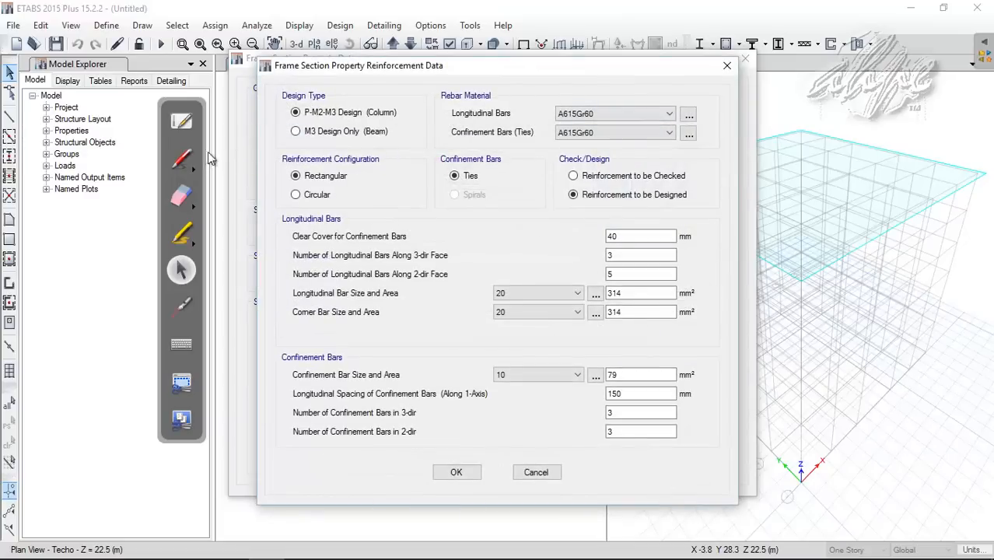
click(181, 158)
drag(352, 122, 378, 120)
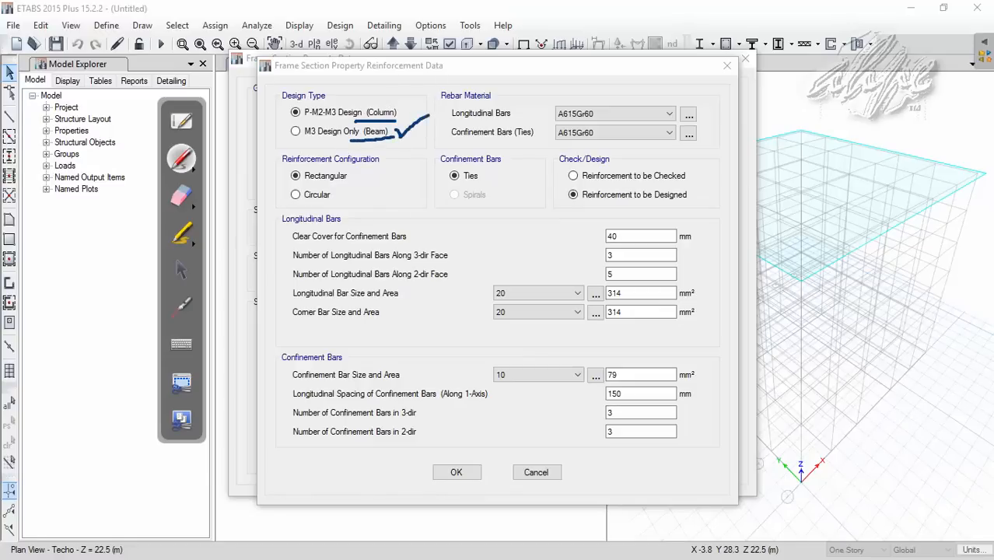
click(182, 263)
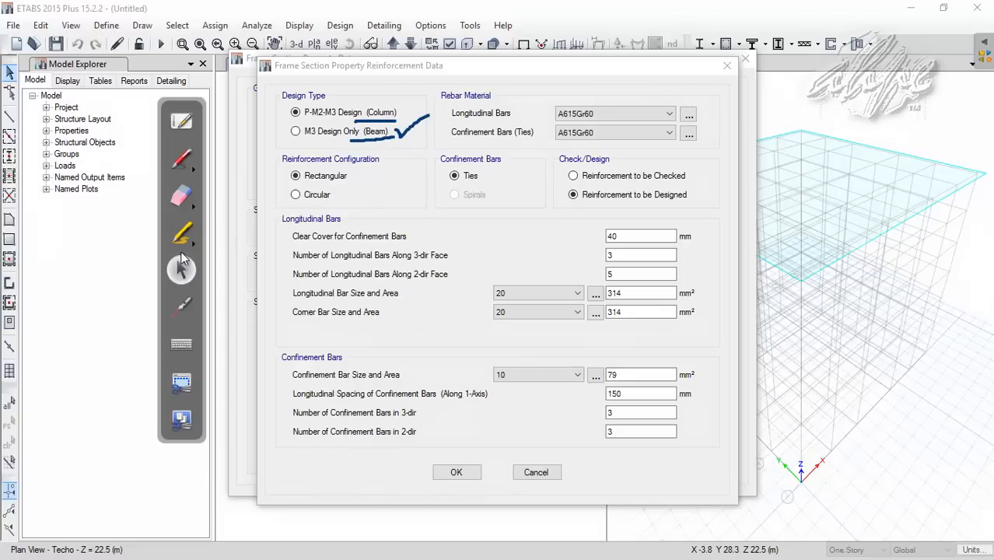
Step: Set the V-1 design type to M3 Design Only (Beam), erase the pen marks, and accept the section
click(296, 133)
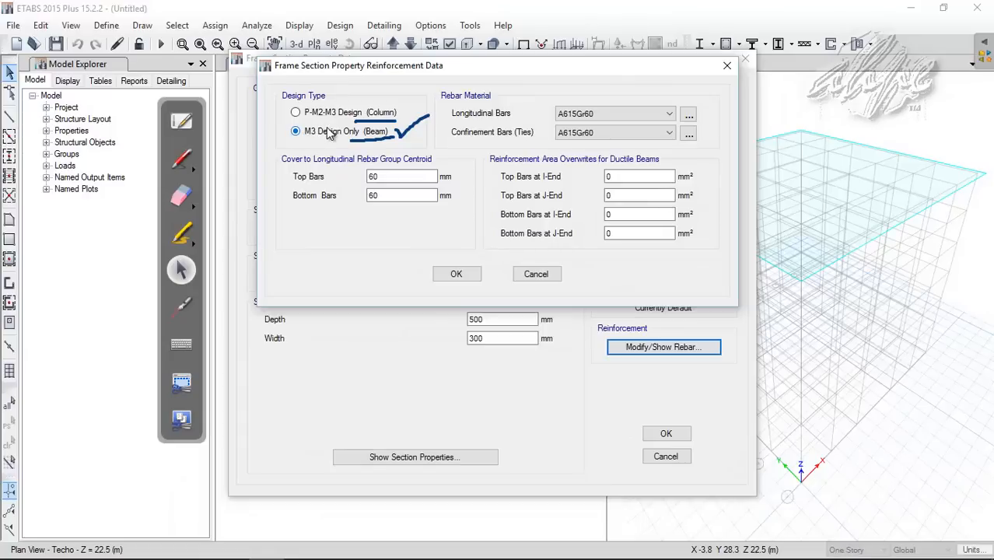
click(181, 196)
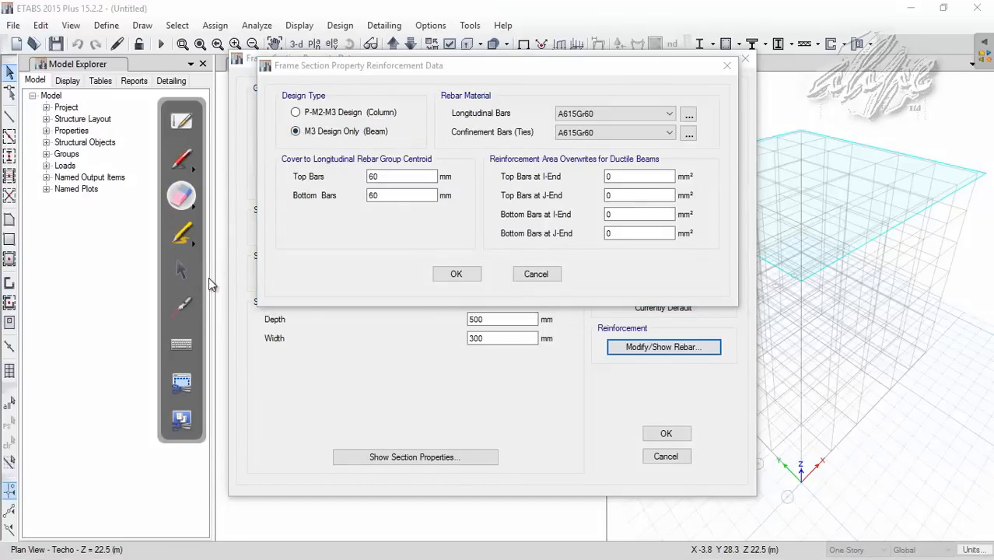
click(181, 269)
click(396, 66)
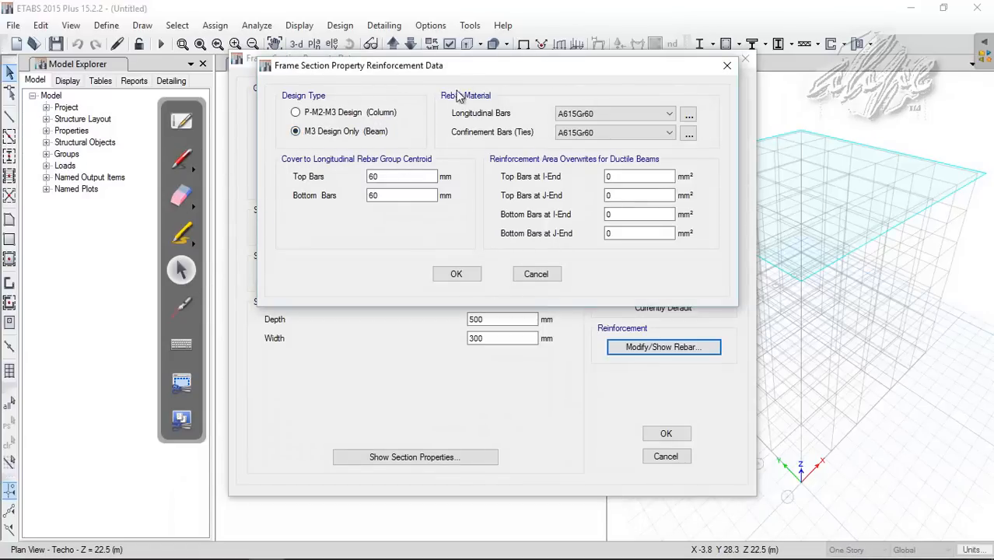
drag(470, 75, 467, 93)
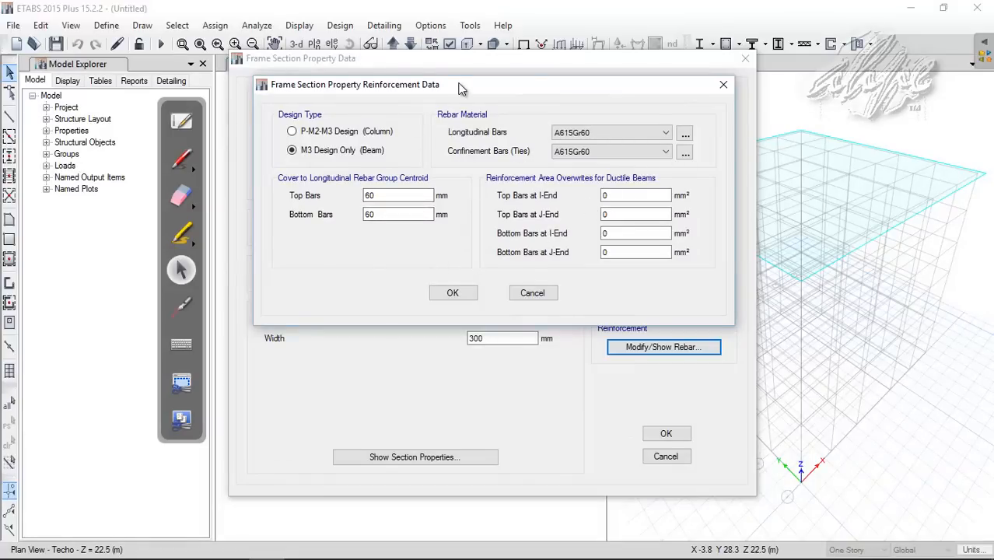
drag(460, 88, 467, 155)
click(458, 361)
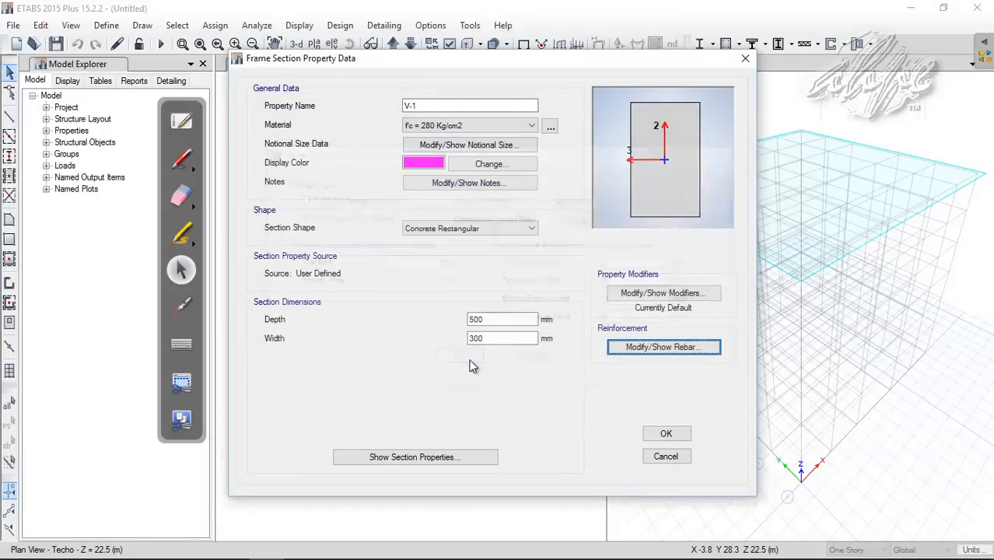
click(667, 436)
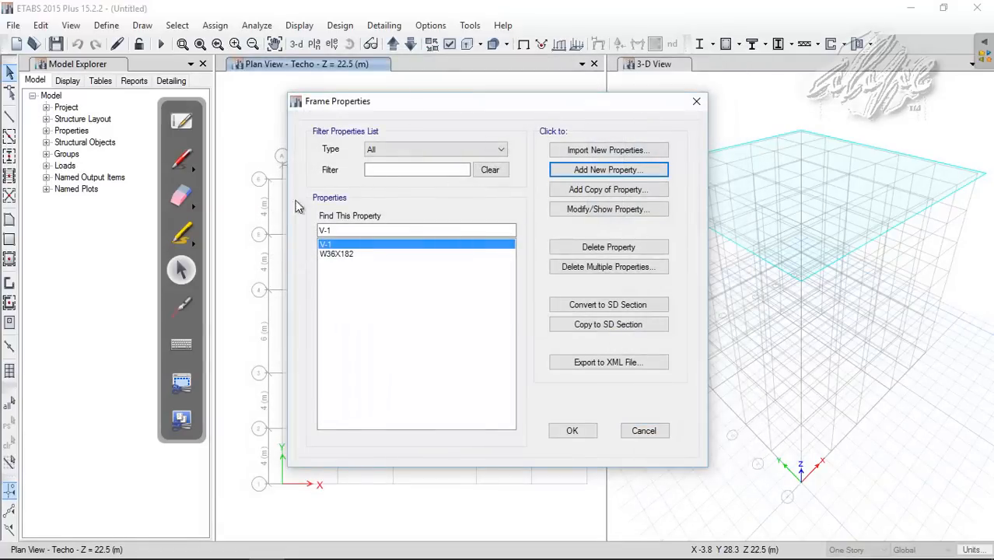
Step: Delete the remaining default frame section property W36X182
click(350, 257)
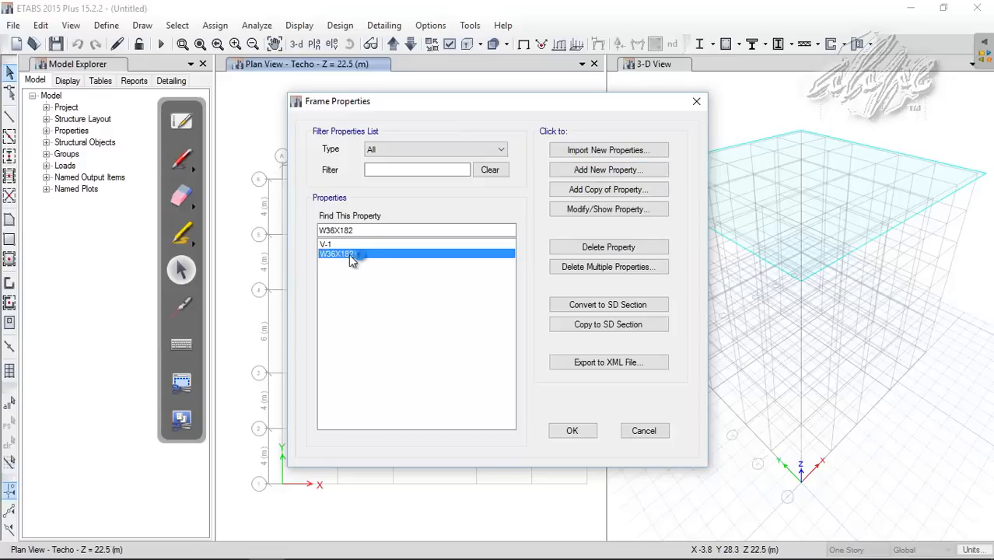
click(339, 254)
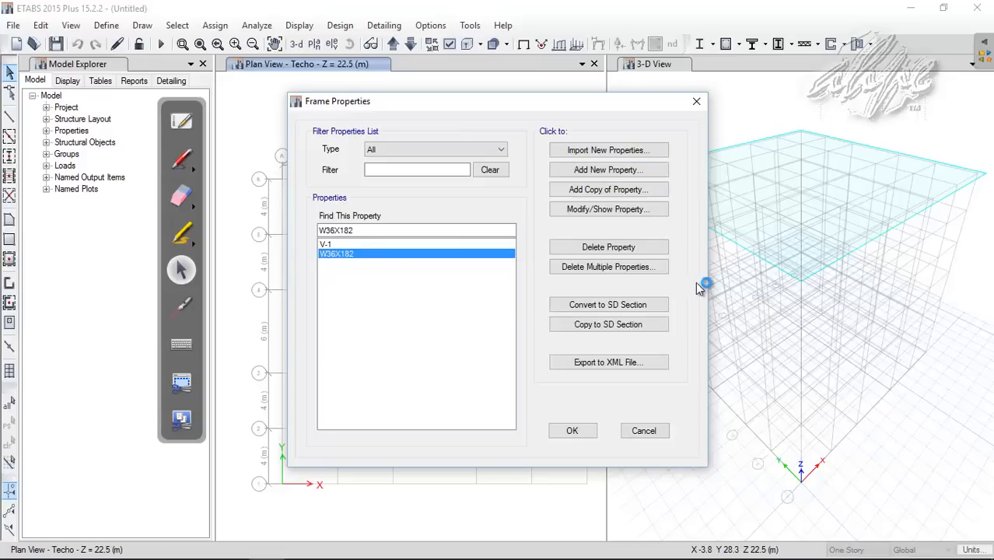
click(608, 247)
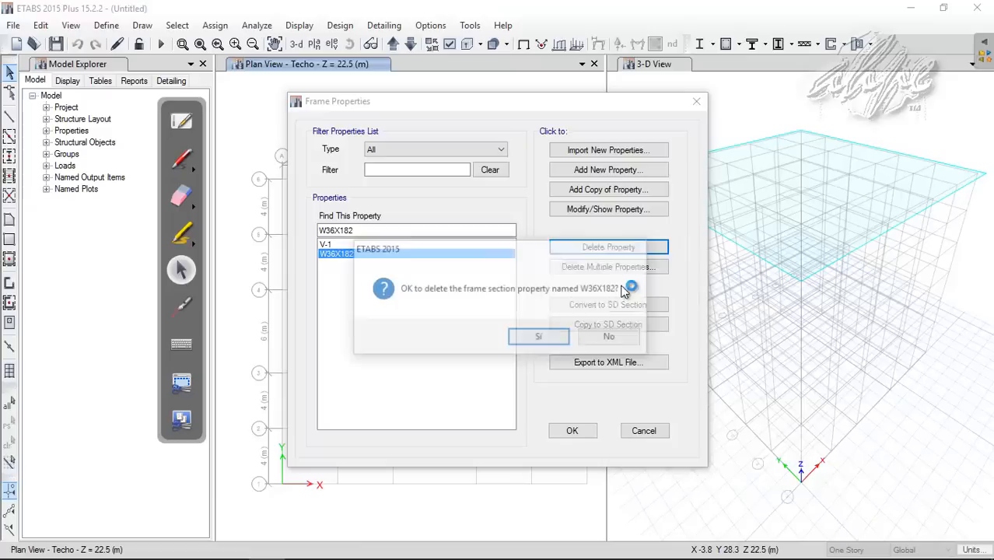
click(537, 335)
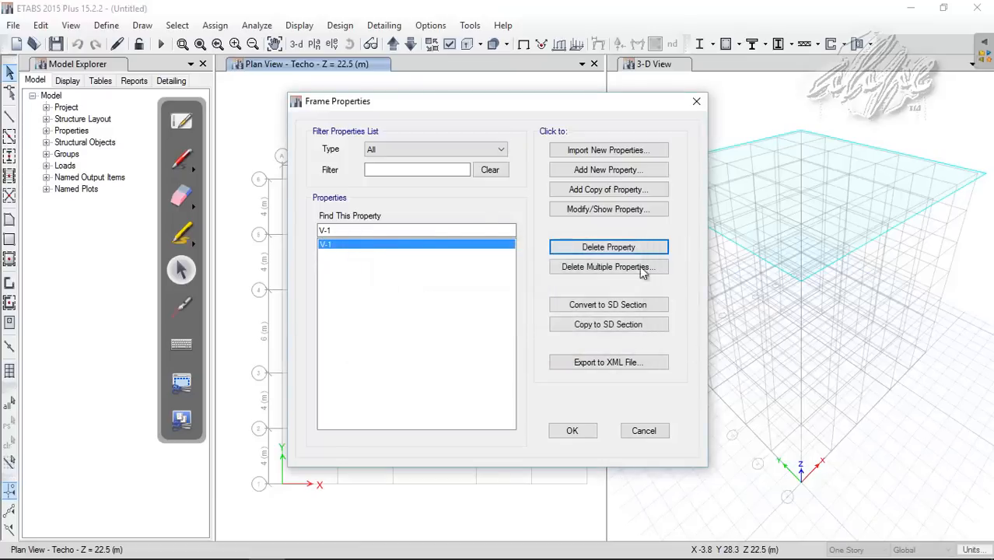
Step: Add a new concrete rectangular frame section, check the column data in the PDF manual, and name the section C-01
click(610, 170)
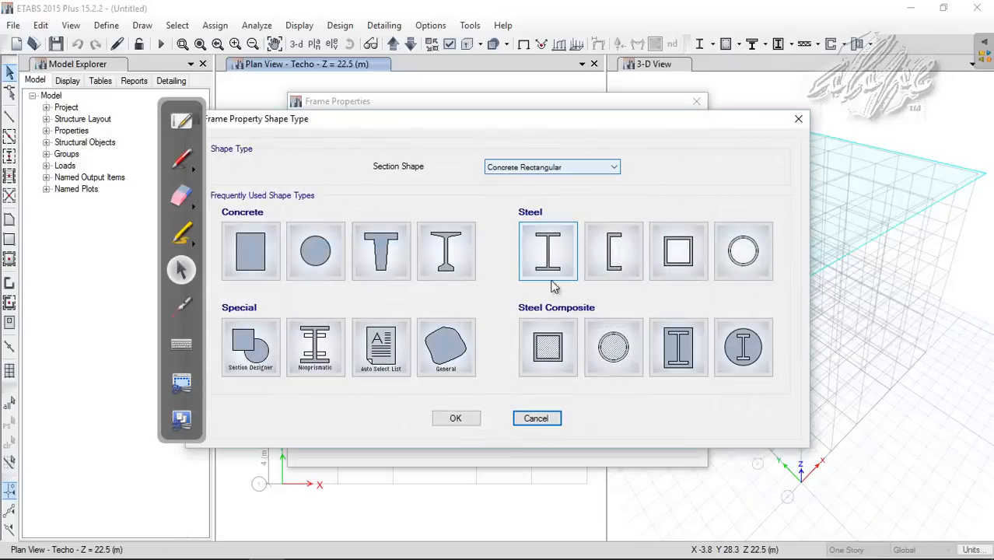
click(260, 259)
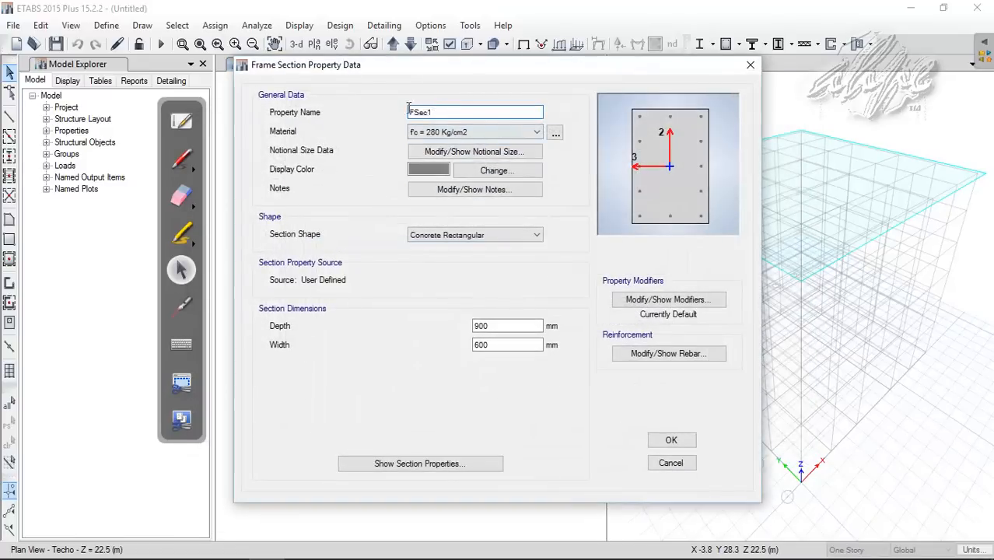
click(739, 547)
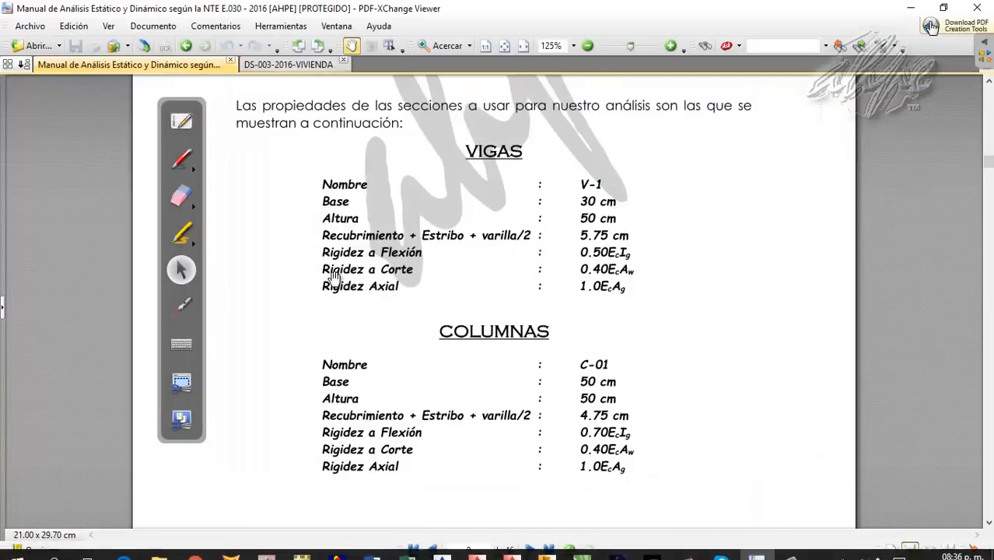
scroll(342, 269, down, 3)
scroll(468, 288, up, 1)
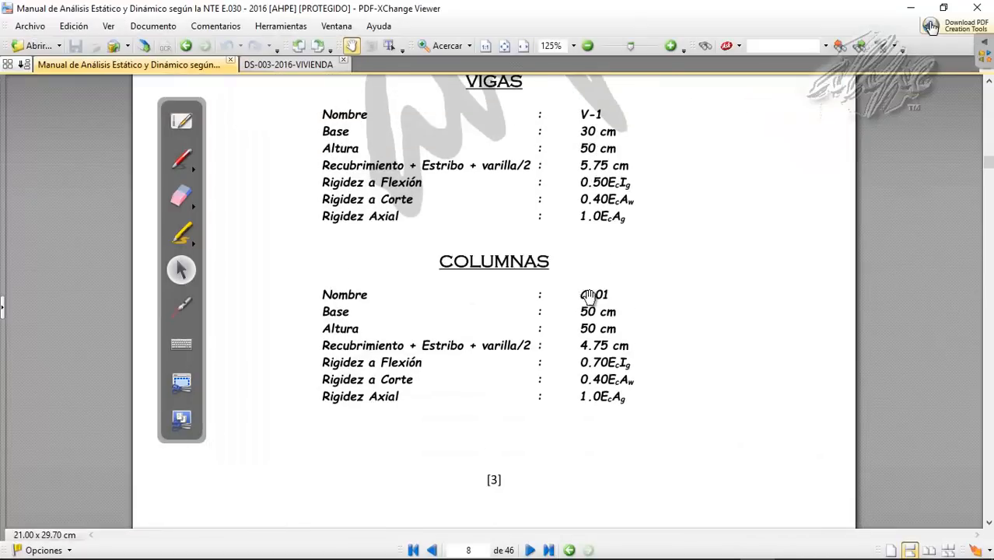
click(760, 555)
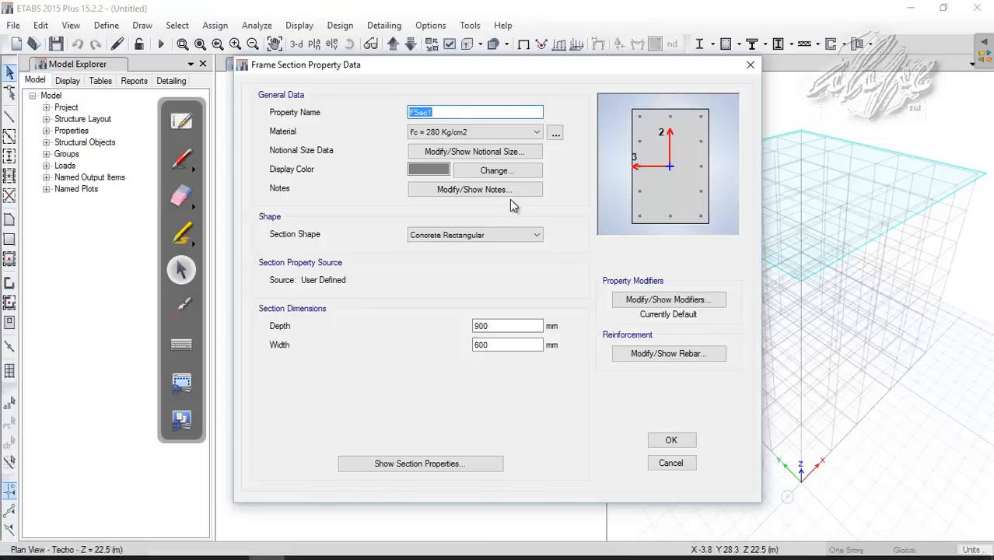
text(C-01)
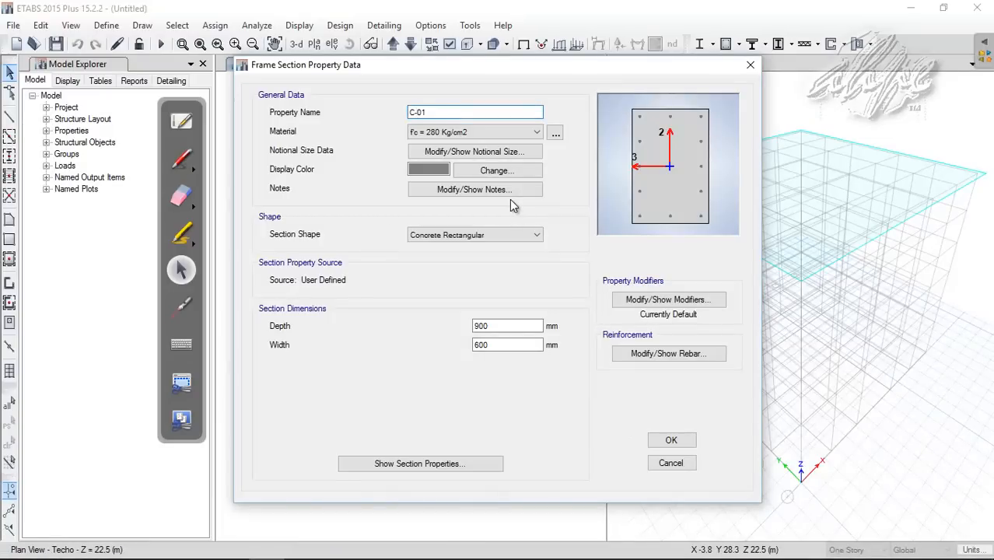
Step: Set the C-01 depth and width to 500 mm and accept it with the P-M2-M3 Design (Column) reinforcement type
double_click(488, 326)
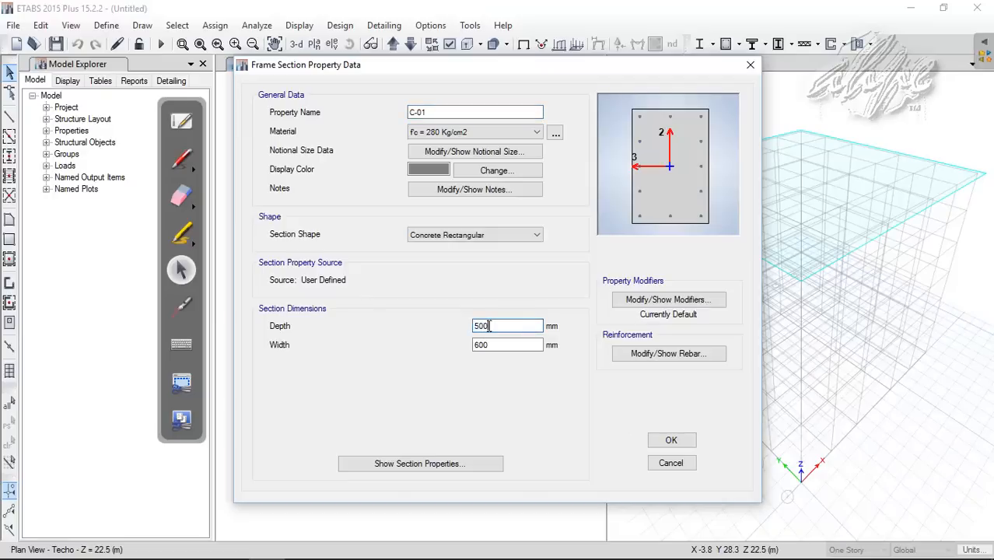
key(Tab)
text(500)
key(Tab)
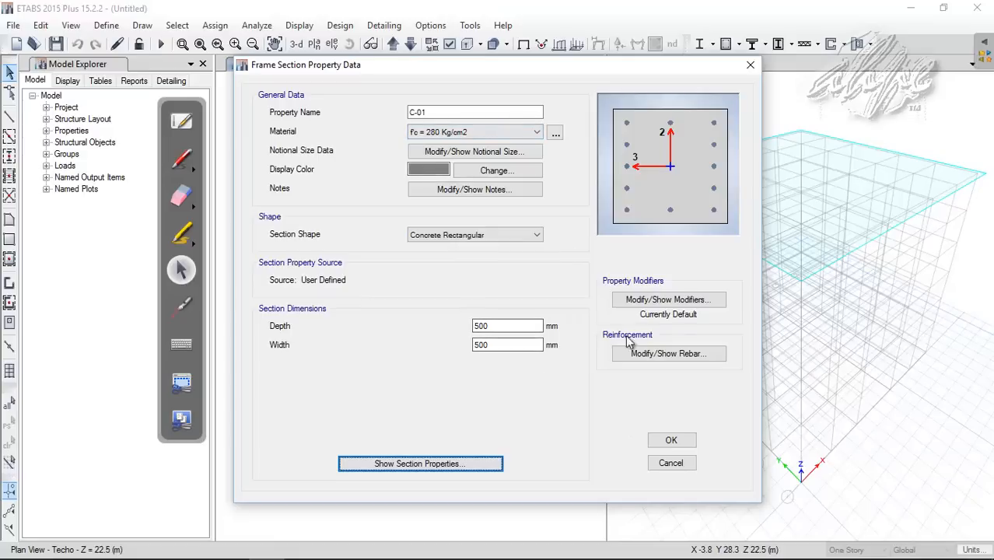
click(642, 357)
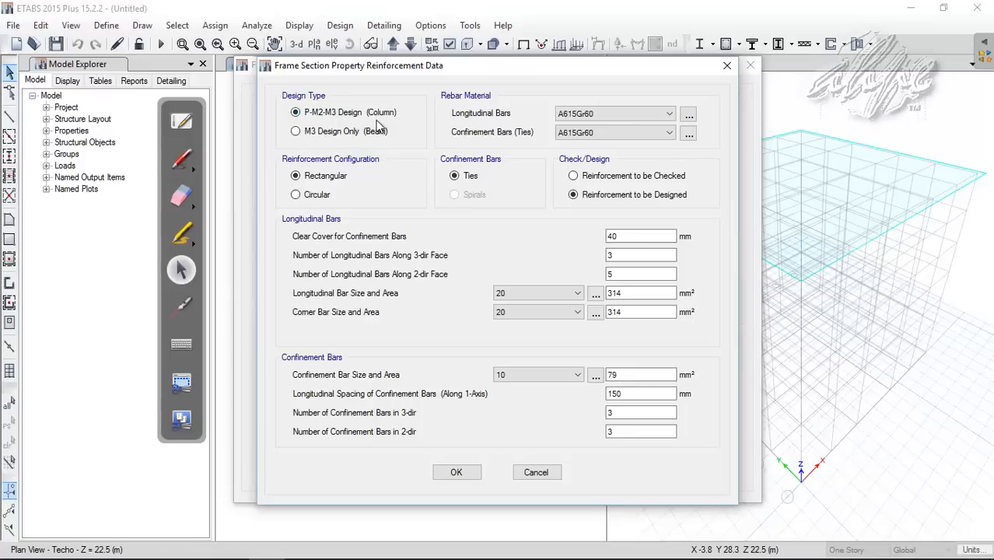
click(455, 470)
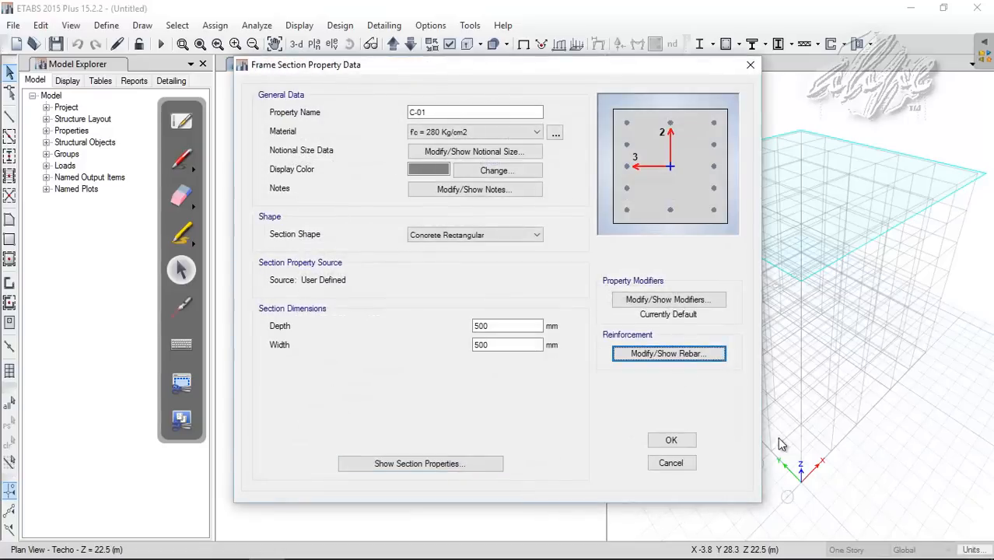
click(672, 442)
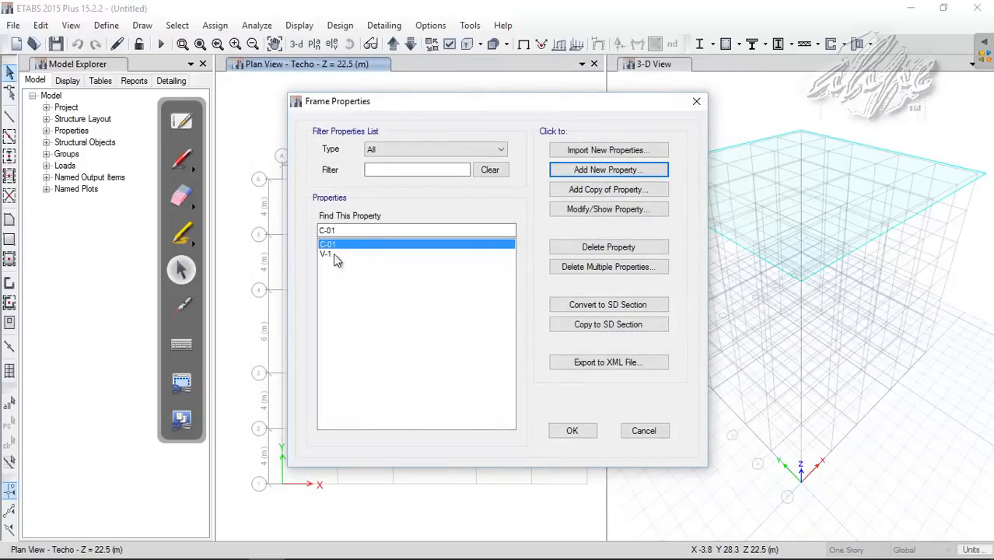
Step: Switch to the PDF manual and review the section data for beams, columns, structural walls and ribbed slabs
click(757, 545)
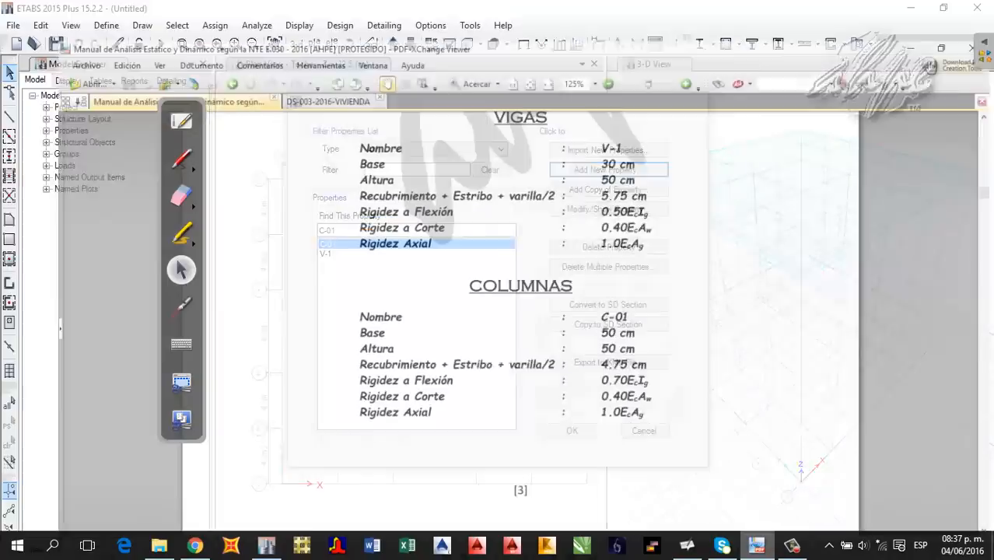
drag(367, 331, 378, 200)
scroll(435, 318, down, 1)
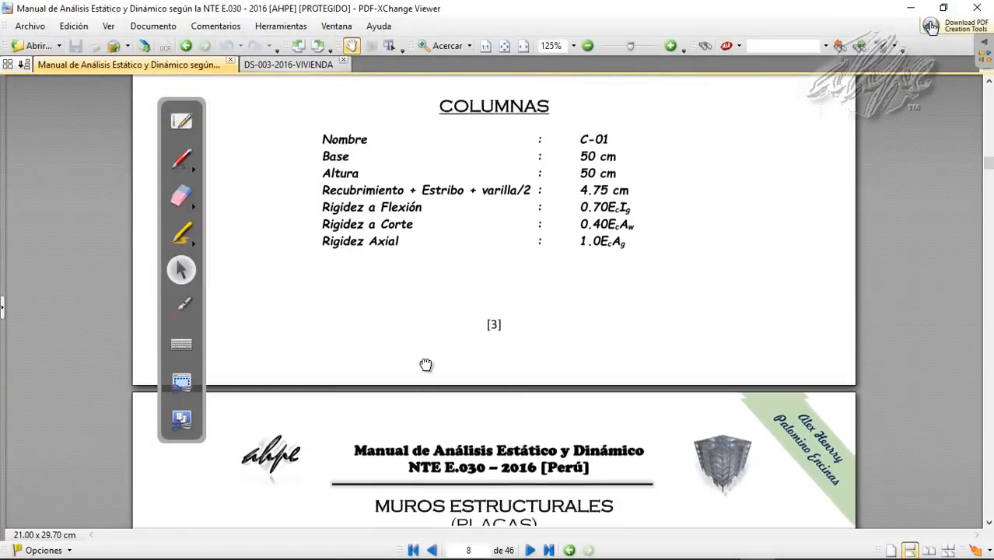
scroll(467, 405, up, 5)
scroll(502, 351, up, 1)
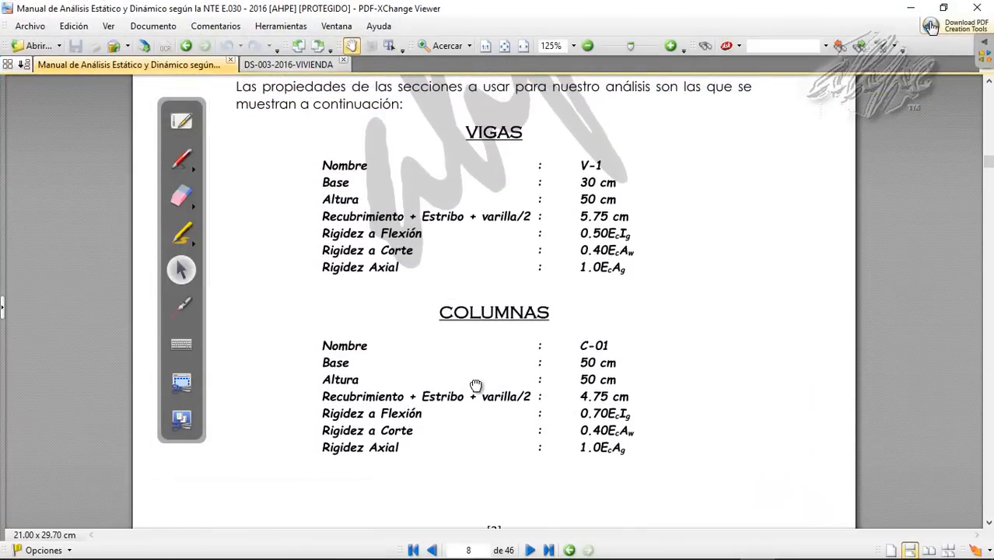
drag(473, 386, 471, 350)
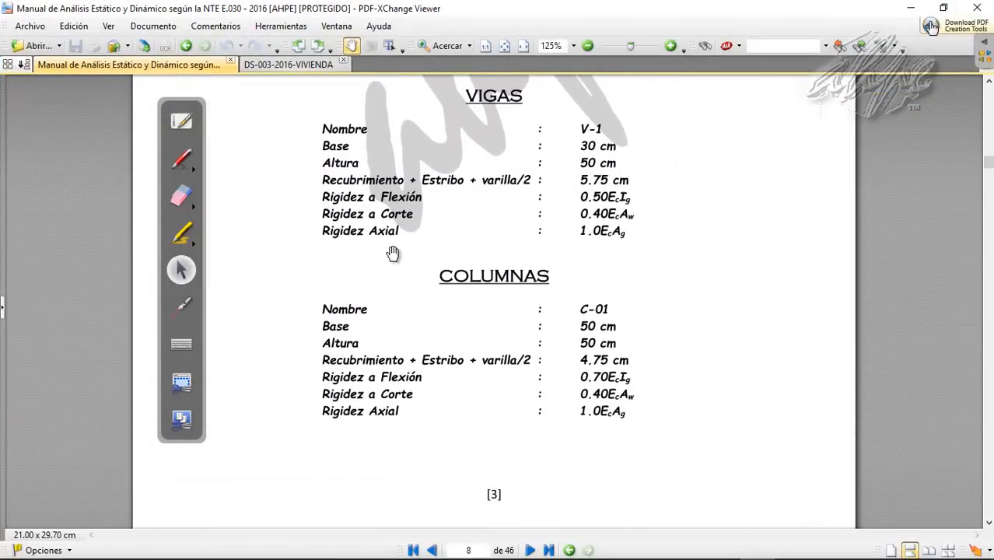
drag(499, 408, 497, 289)
drag(459, 444, 457, 231)
drag(503, 423, 480, 239)
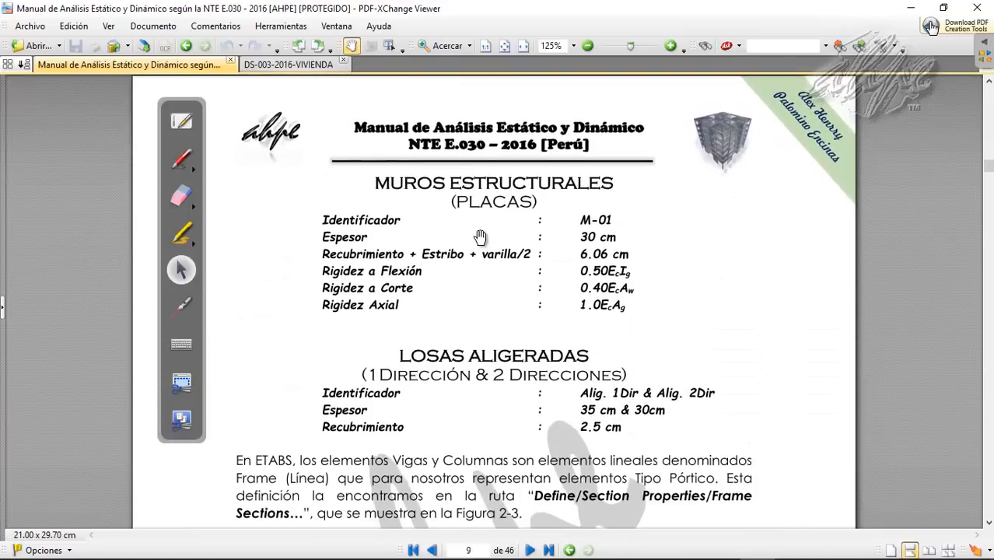
Step: Bracket the wall and slab data in pen and circle the headings MUROS ESTRUCTURALES (PLACAS) and LOSAS ALIGERADAS
click(181, 158)
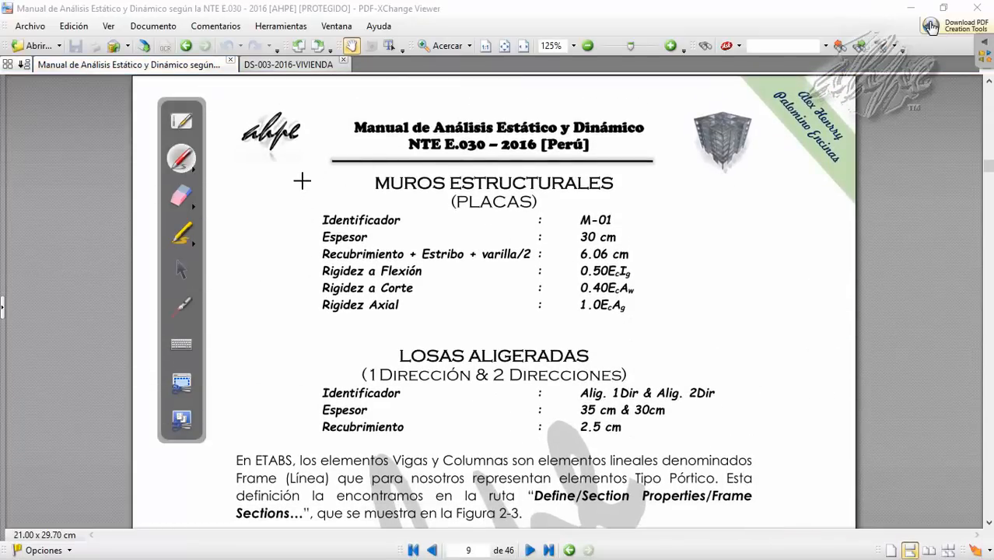
drag(265, 267, 295, 381)
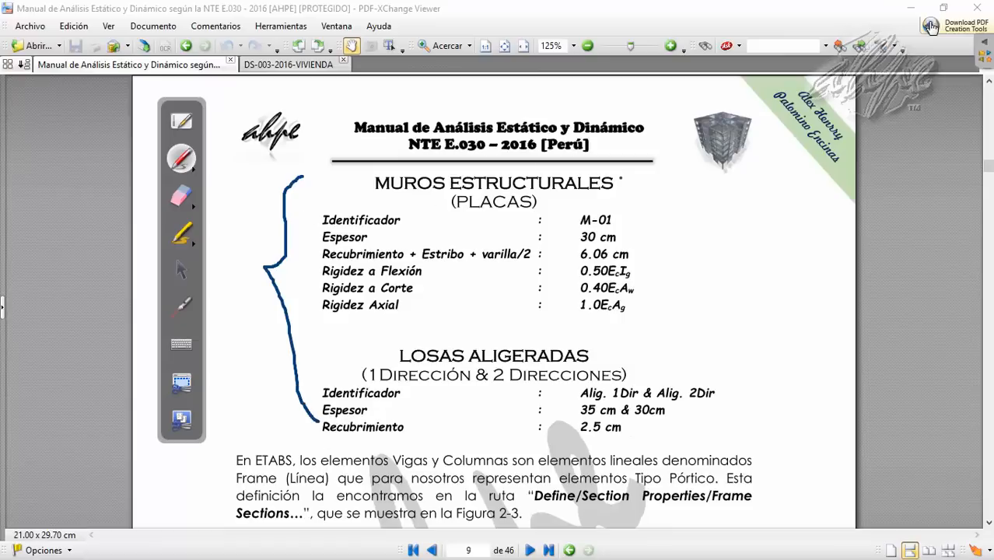
mouse_move(621, 178)
mouse_down()
mouse_move(529, 157)
mouse_move(348, 185)
mouse_move(442, 219)
mouse_move(621, 211)
mouse_up()
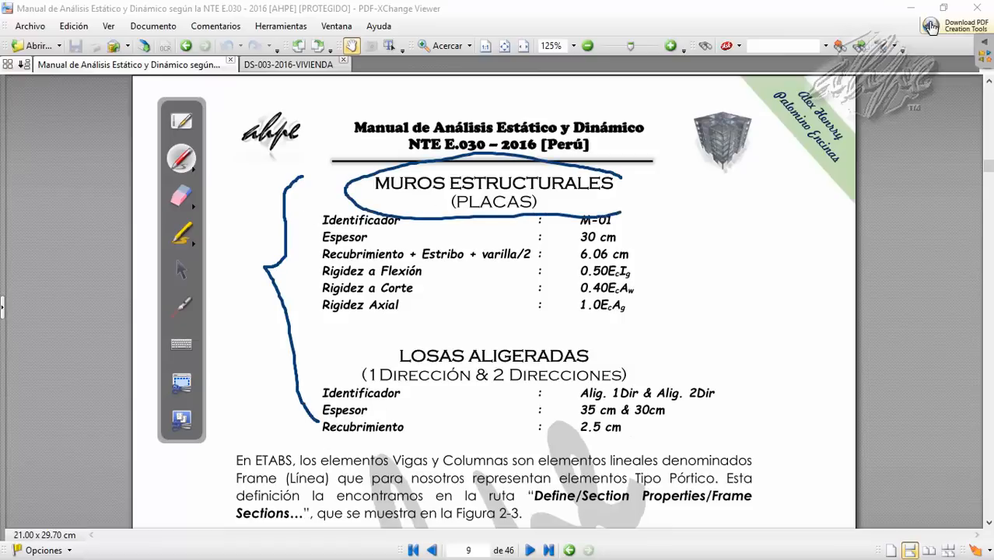
mouse_move(596, 339)
mouse_down()
mouse_move(437, 313)
mouse_move(336, 372)
mouse_move(573, 400)
mouse_move(599, 339)
mouse_up()
Step: Erase all pen marks from the manual page and switch back to the frame properties list in ETABS
click(181, 196)
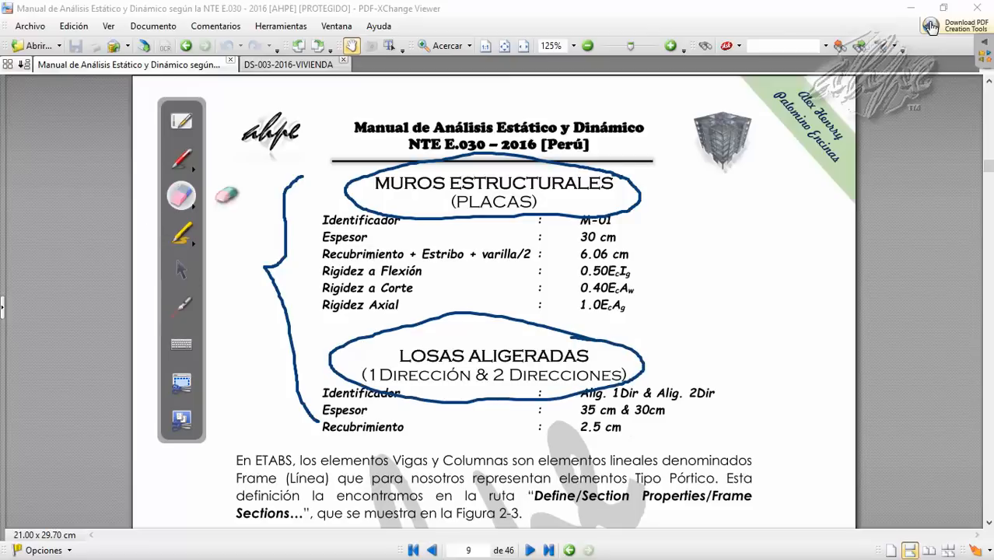
drag(292, 176, 317, 420)
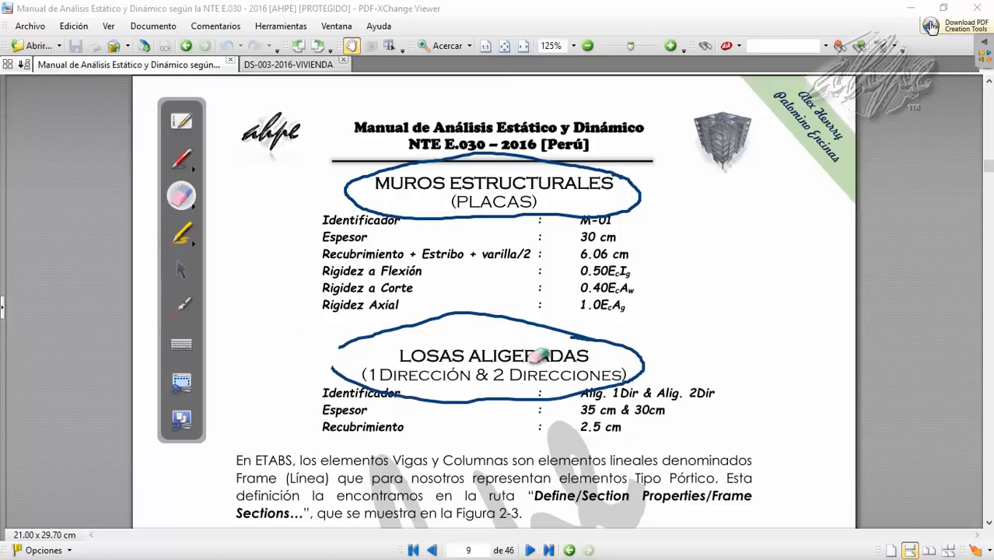
mouse_move(492, 333)
mouse_down()
mouse_move(352, 343)
mouse_move(656, 379)
mouse_move(357, 404)
mouse_move(159, 174)
mouse_move(239, 173)
mouse_up()
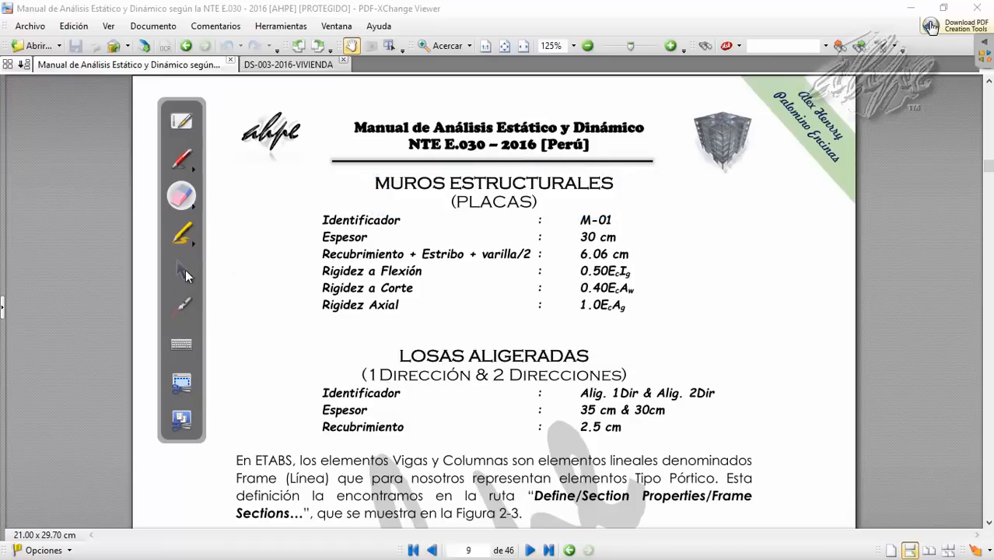
click(181, 269)
click(792, 545)
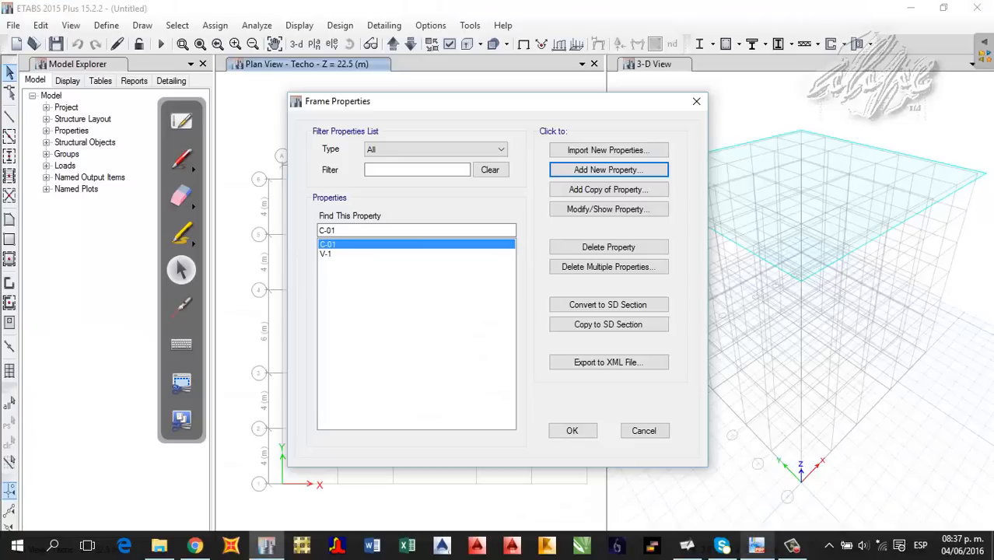
Step: Accept the frame properties list containing C-01 and V-1
click(582, 437)
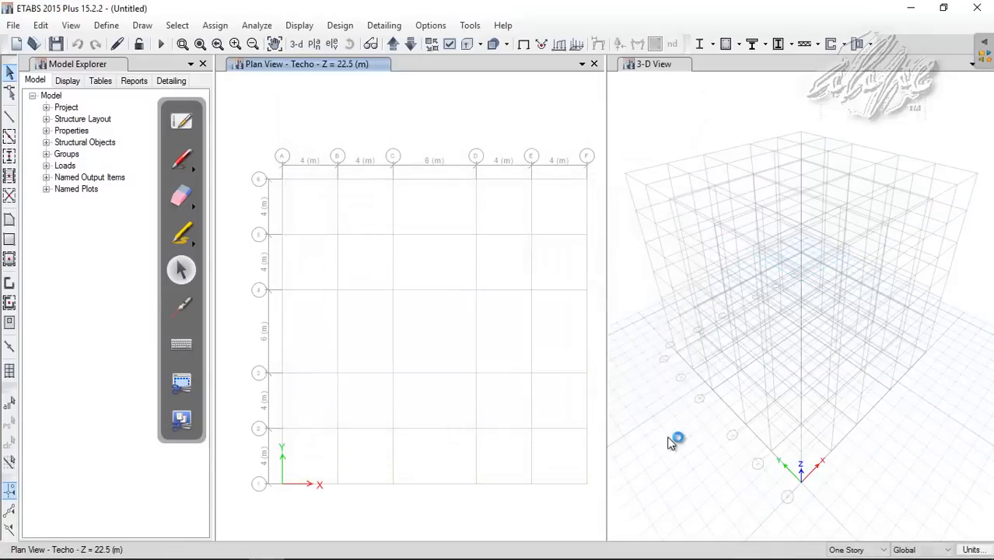
click(98, 27)
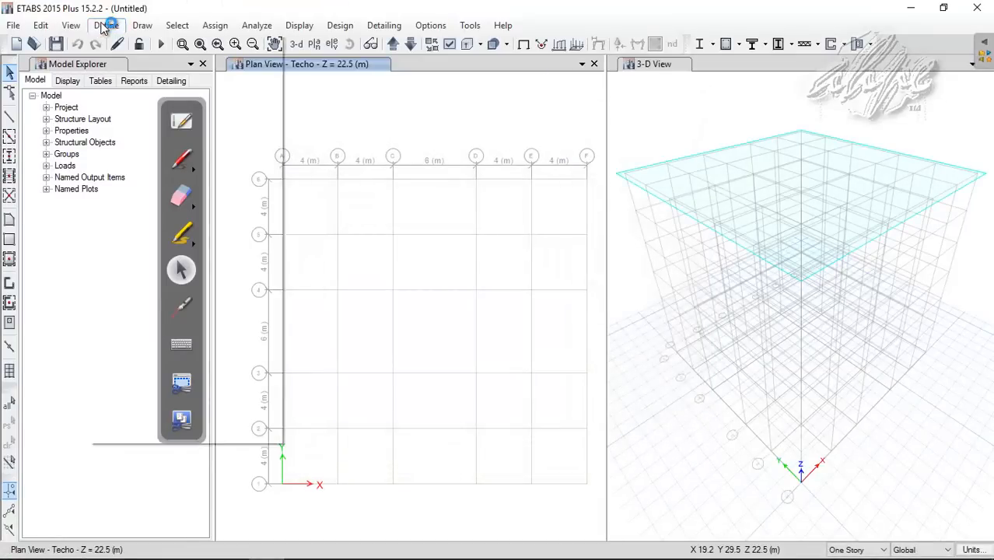
mouse_move(143, 67)
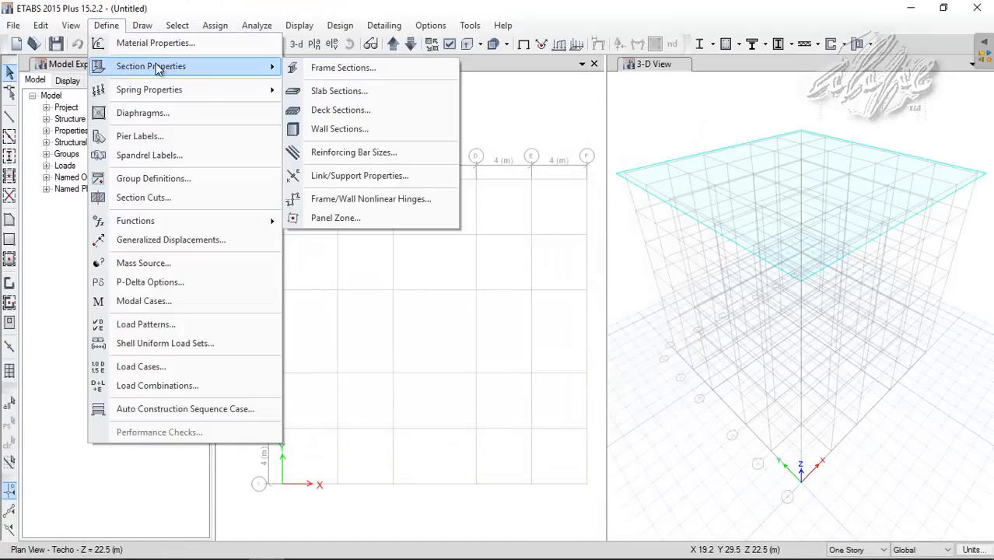
click(332, 91)
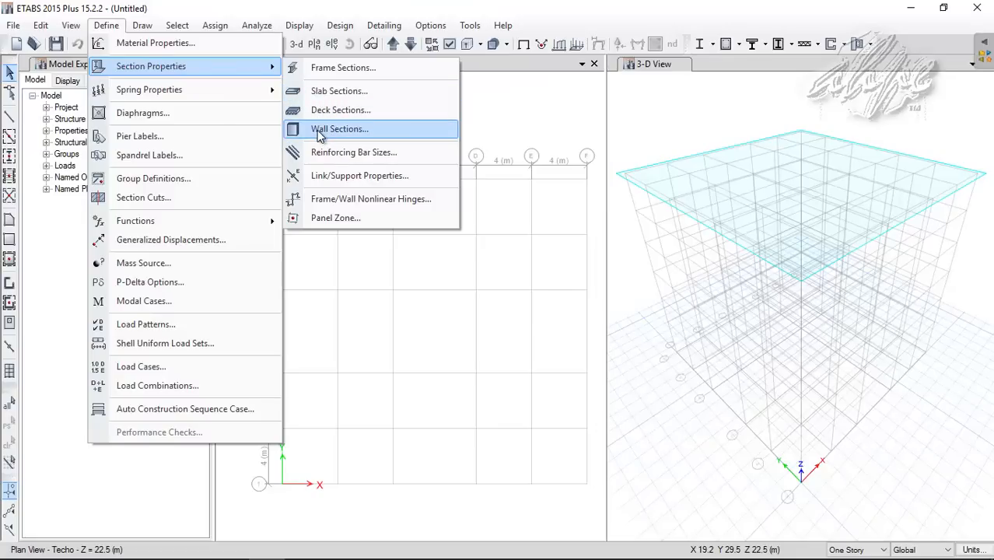
key(Escape)
key(Escape)
Step: Switch to PDF-XChange Viewer and review the manual's structural floor plan, element dimensions, and specifications for structural walls and ribbed slabs
mouse_move(685, 553)
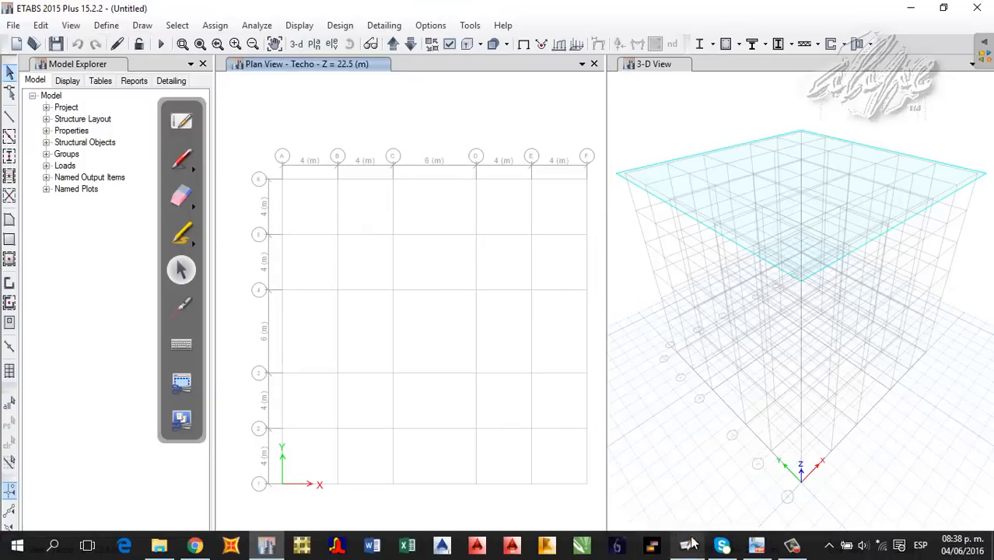
click(749, 549)
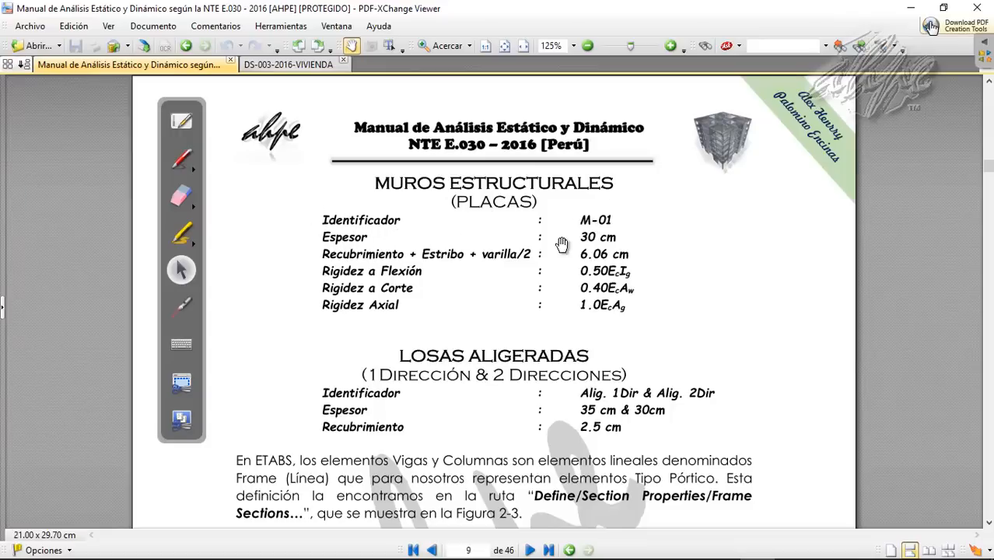
scroll(479, 289, up, 20)
scroll(543, 289, up, 10)
scroll(482, 195, down, 6)
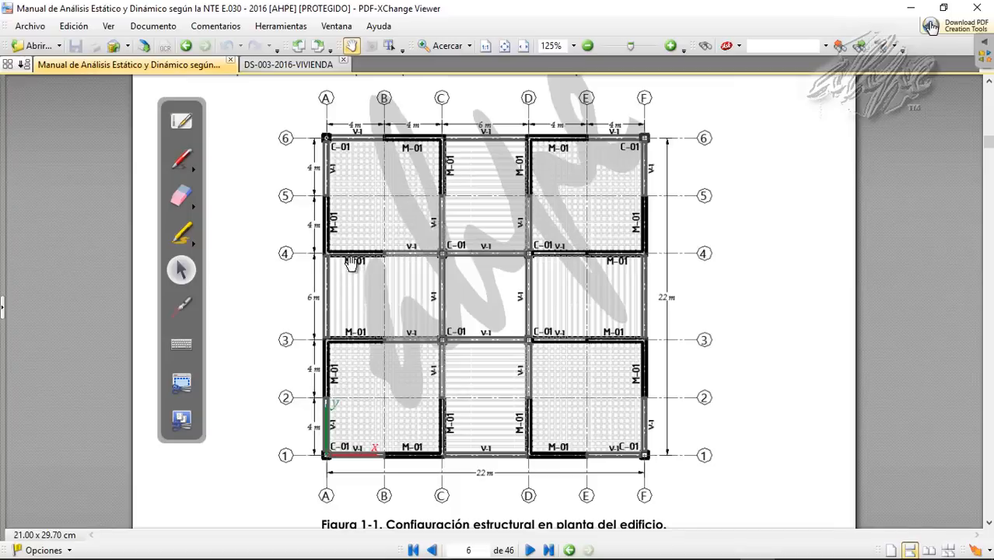
scroll(411, 284, down, 15)
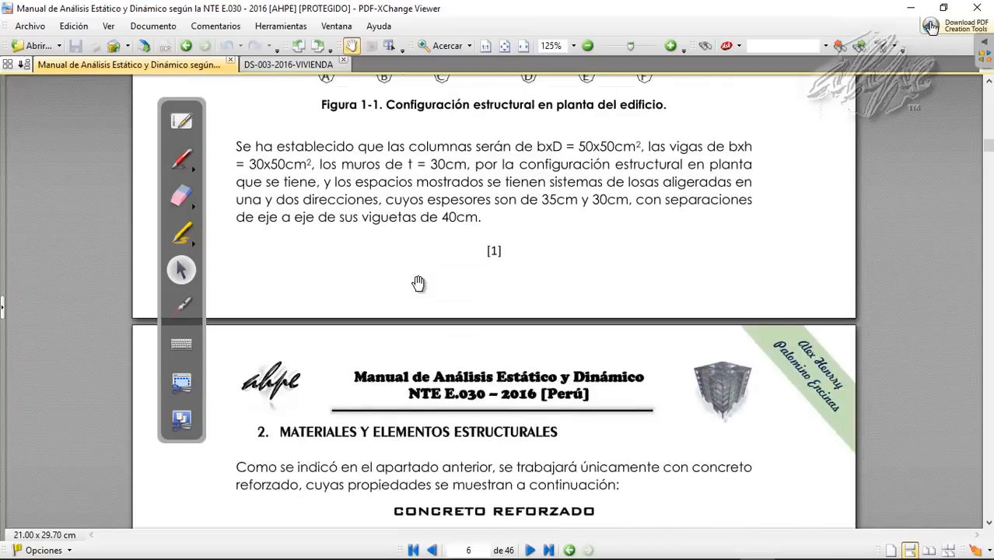
scroll(392, 241, down, 15)
scroll(393, 241, up, 5)
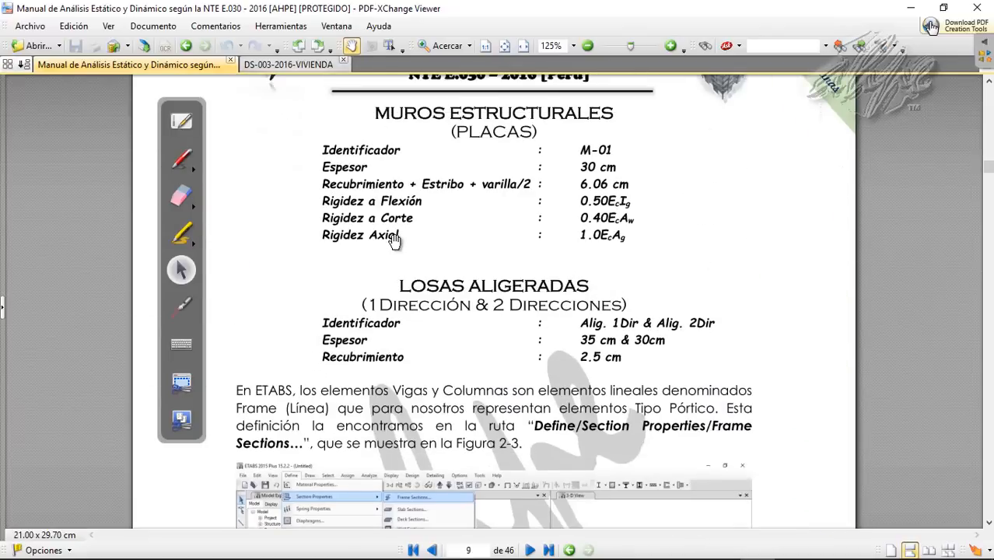
scroll(395, 241, down, 1)
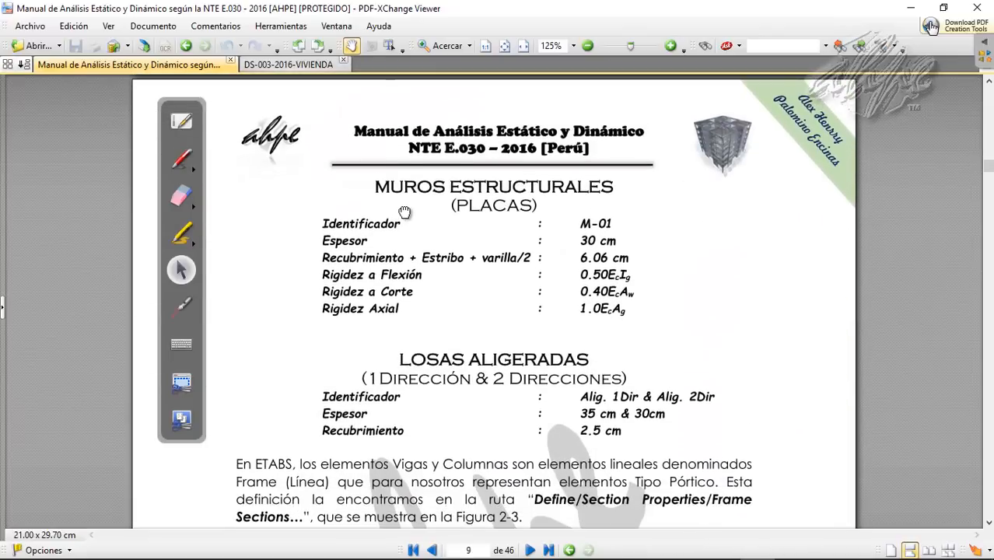
Step: Return to ETABS and edit the Wall1 section, naming it M-01 with wall material f'c = 280 Kg/cm2
click(753, 548)
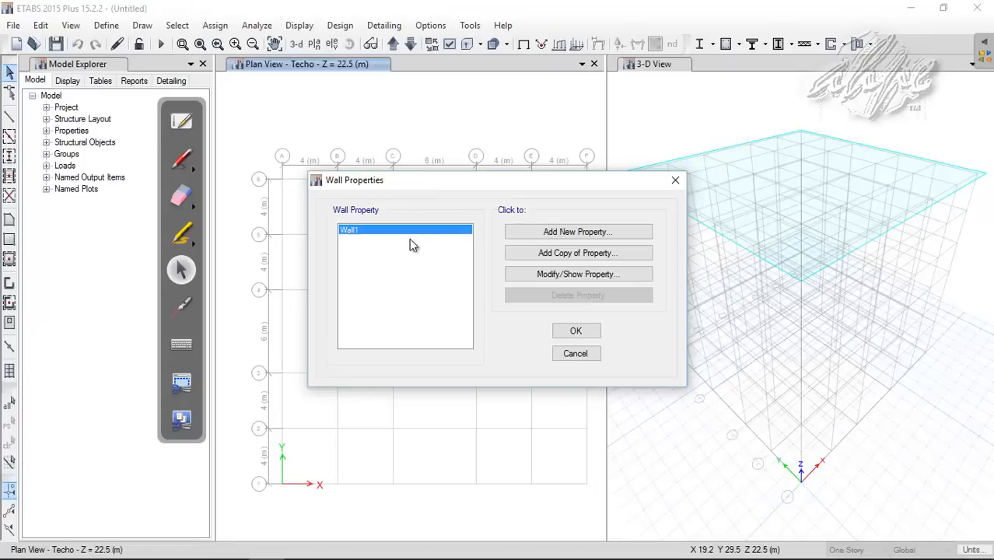
click(591, 274)
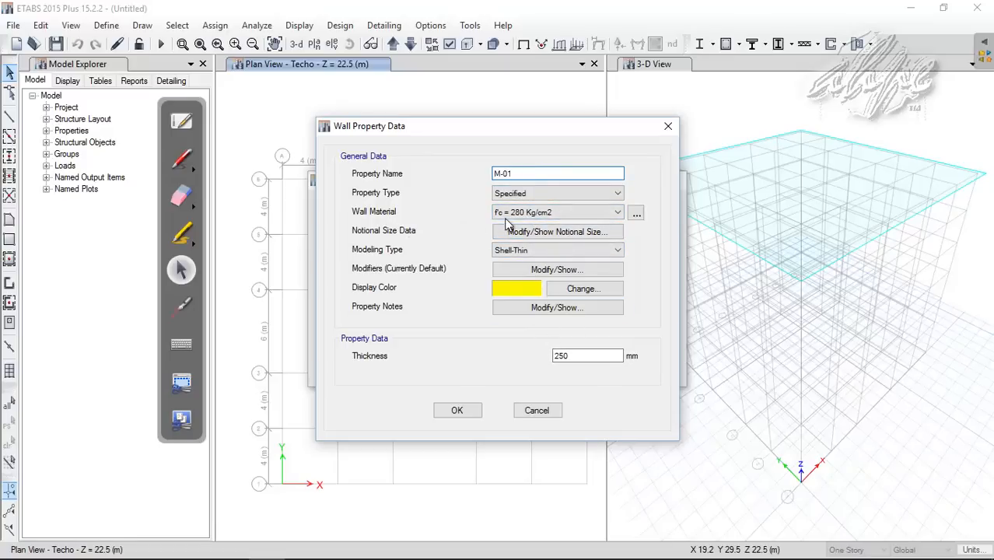
Step: Circle the wall's thickness label and value with the annotation pen
click(191, 170)
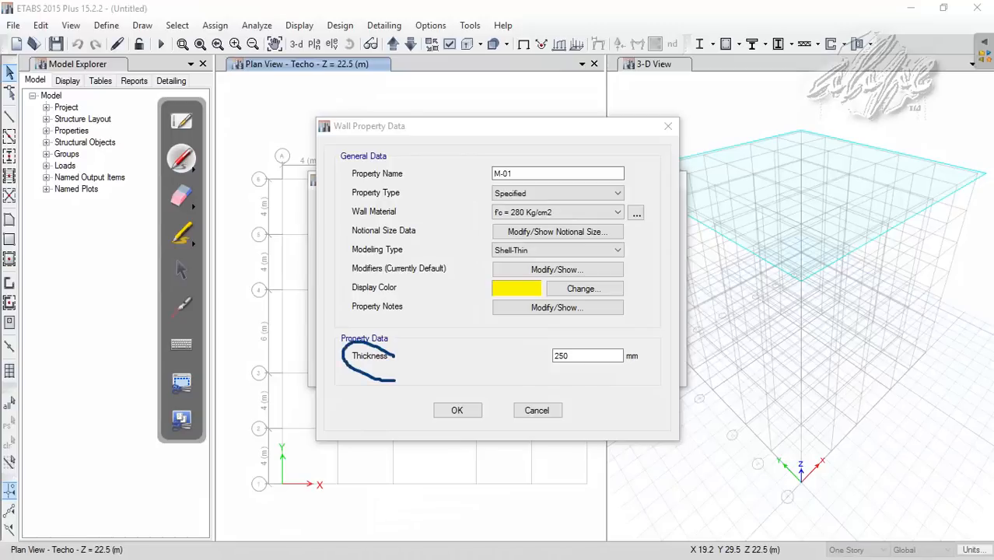
mouse_move(622, 347)
mouse_down()
mouse_move(528, 347)
mouse_move(657, 374)
mouse_up()
click(181, 270)
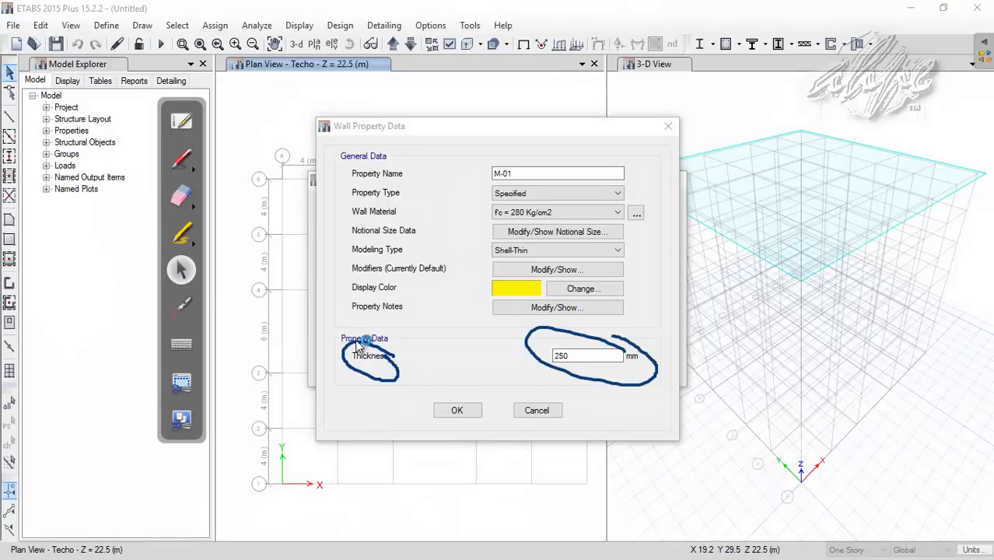
Step: Set the M-01 wall thickness to 300 mm and accept the wall properties
double_click(568, 360)
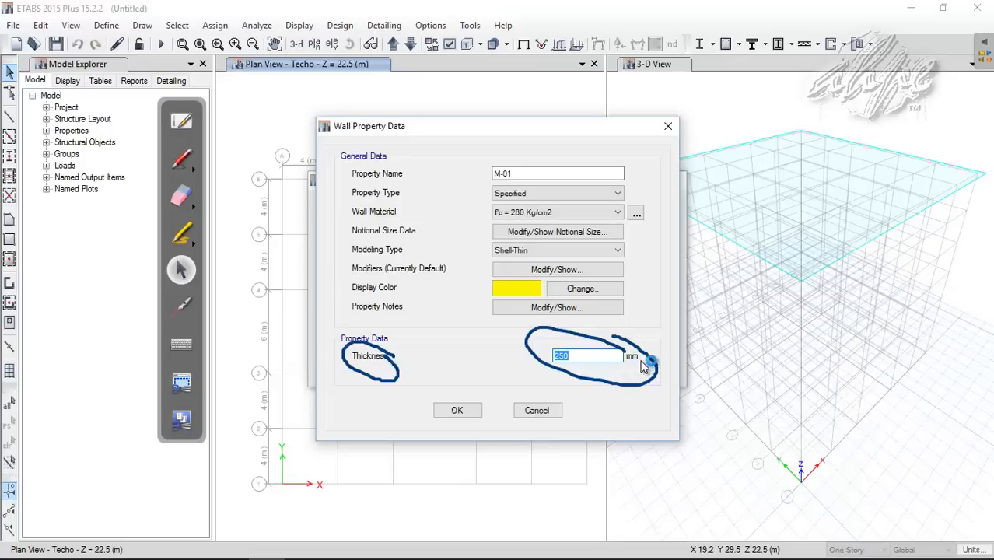
click(599, 356)
key(Tab)
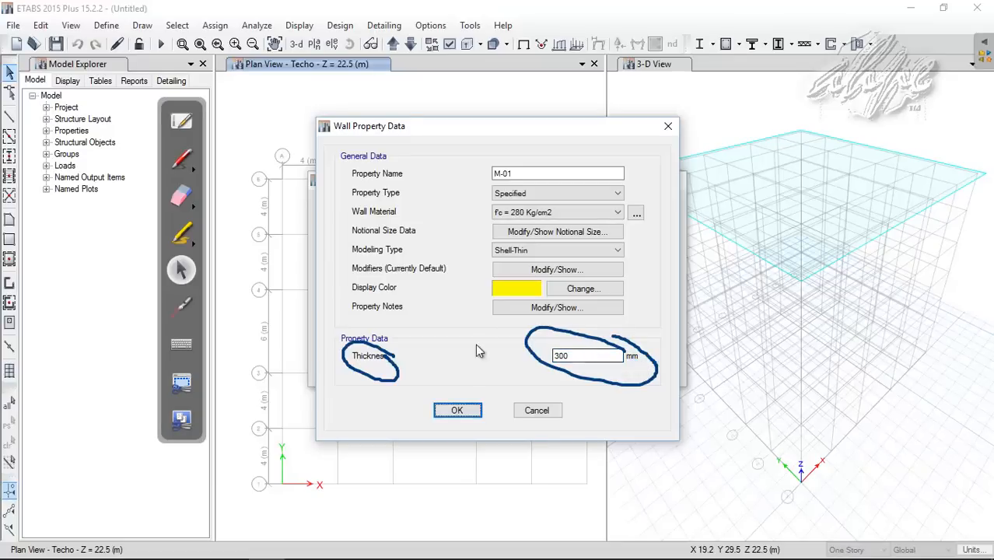
click(457, 410)
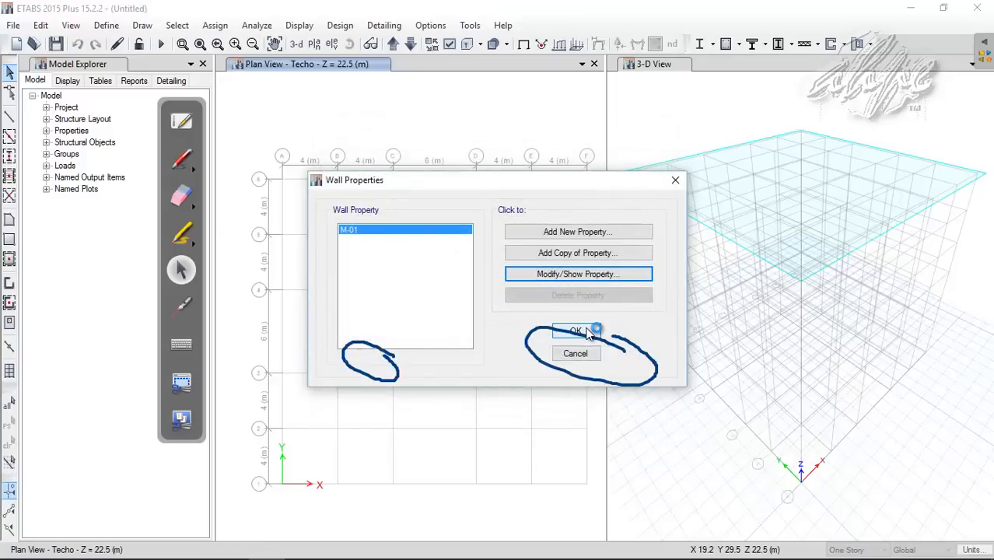
click(575, 332)
Step: Erase the pen marks left over the plan view and restore the normal pointer
click(181, 196)
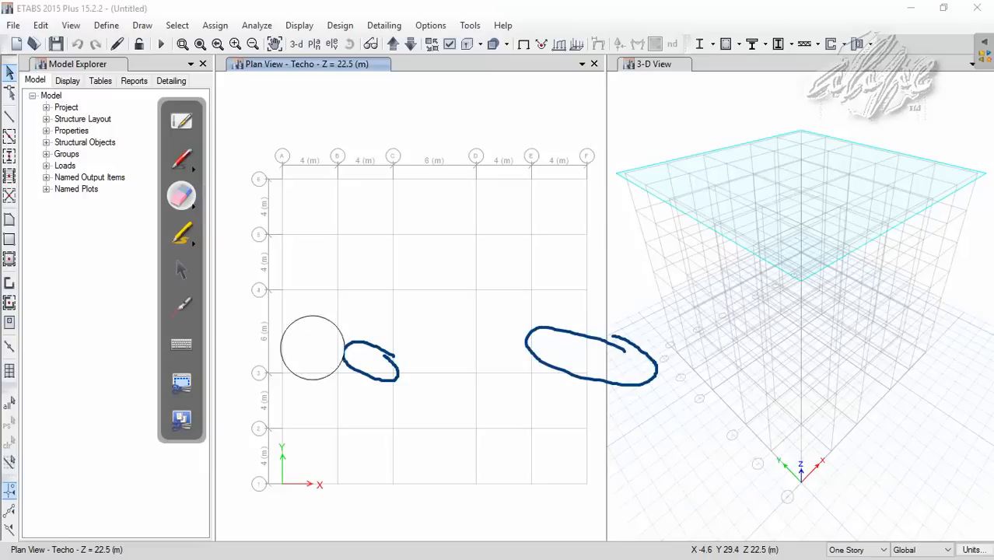
drag(312, 348, 761, 359)
click(181, 269)
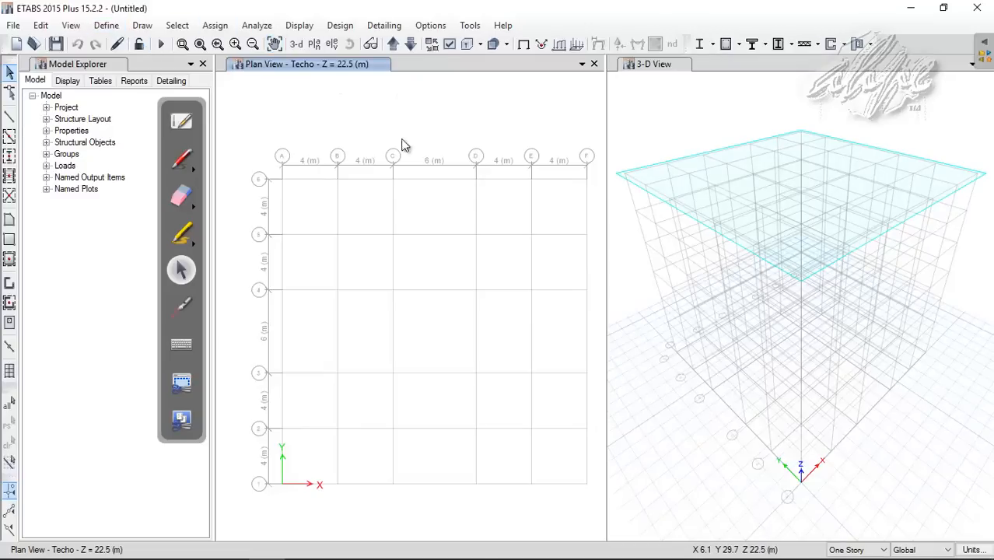
Step: Check the identifiers, thicknesses and cover of the Losas Aligeradas in the PDF-XChange Viewer manual, then return to ETABS
click(756, 550)
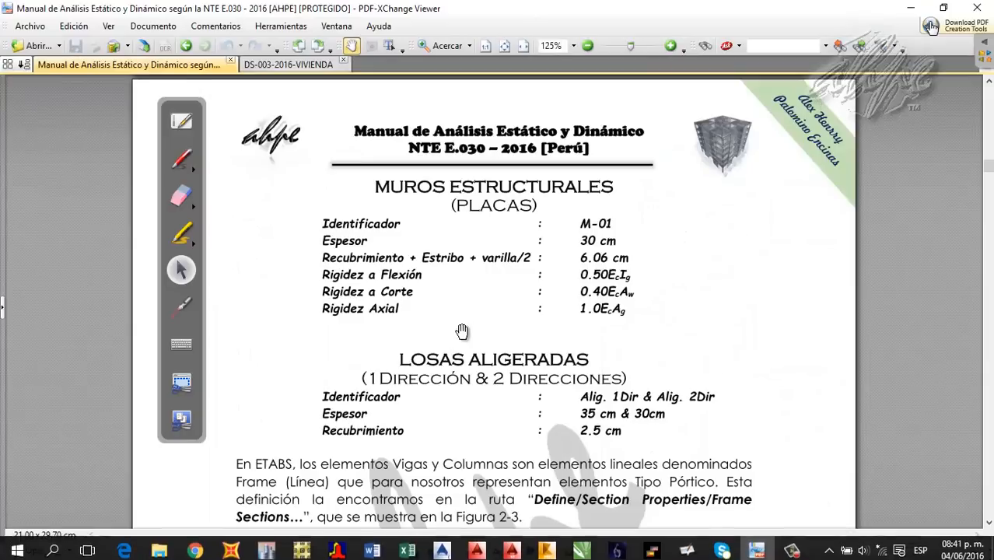
drag(462, 332, 459, 308)
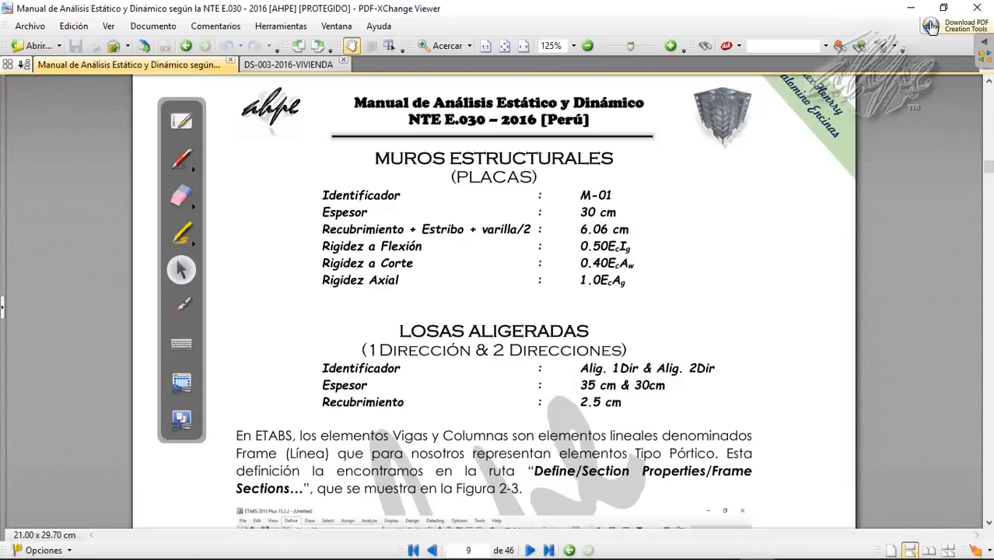
click(767, 551)
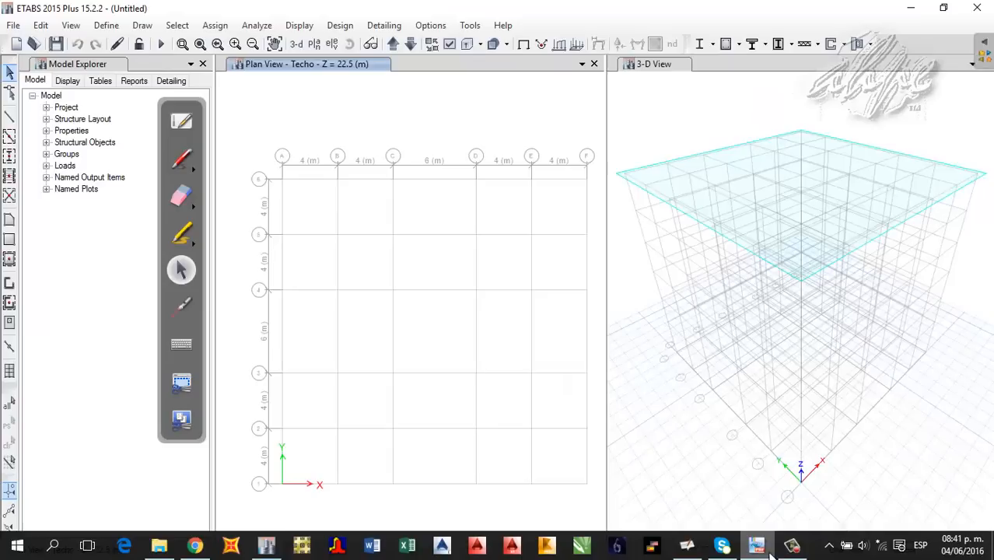
Step: Delete the Plank1 slab property from the slab sections
click(106, 25)
mouse_move(155, 67)
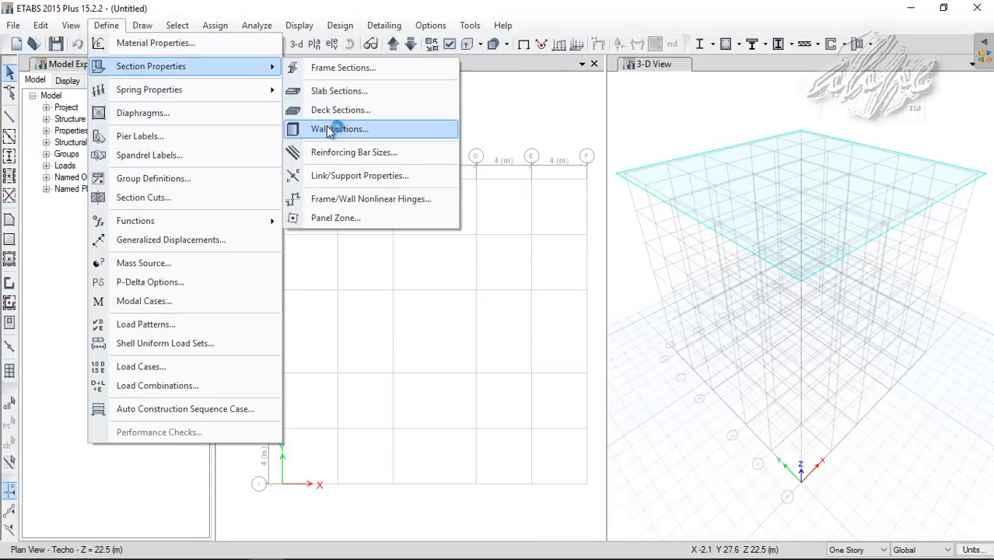
click(362, 92)
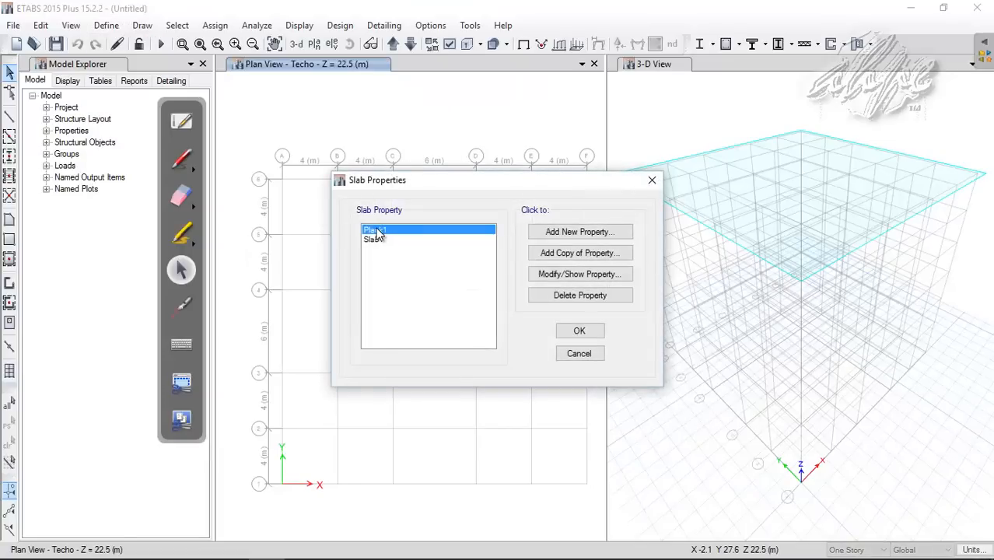
click(576, 295)
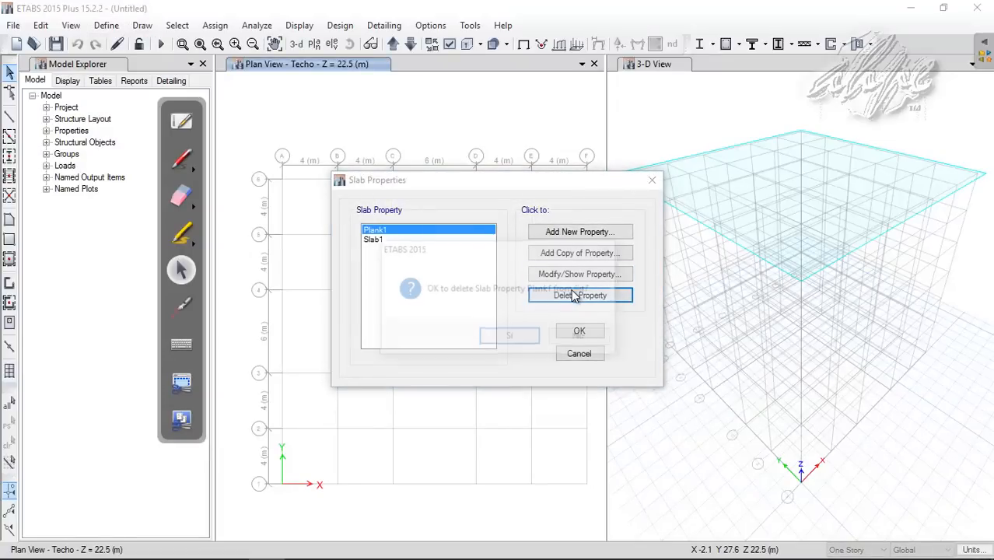
click(498, 336)
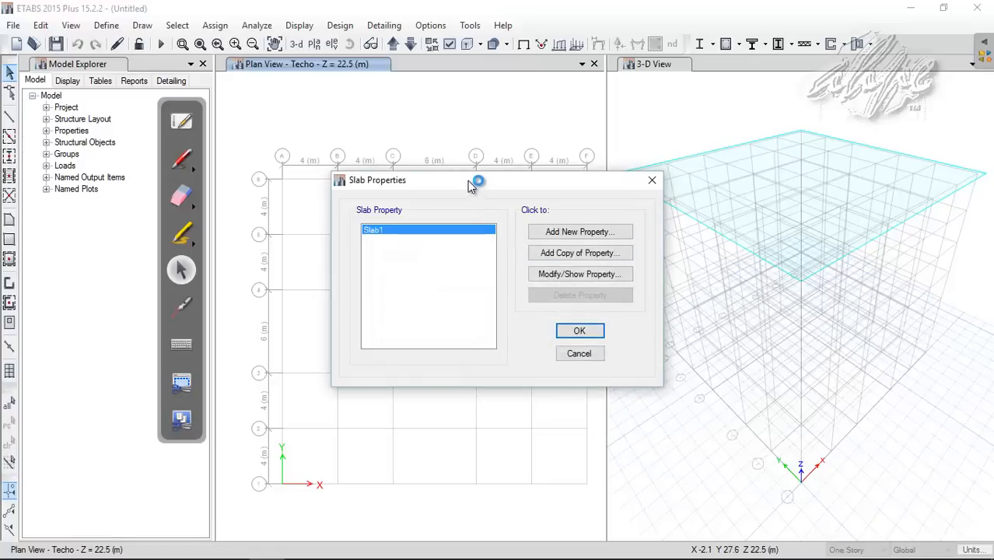
Step: Edit the Slab1 section, naming it Alig. 2Dir. with slab material f'c = 280 Kg/cm2 and type Ribbed
drag(470, 184, 458, 164)
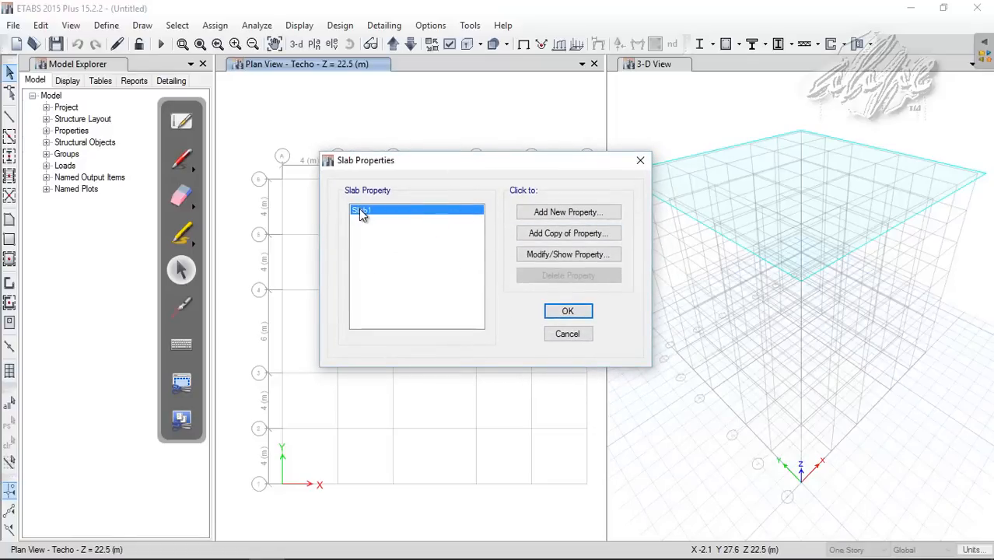
click(543, 257)
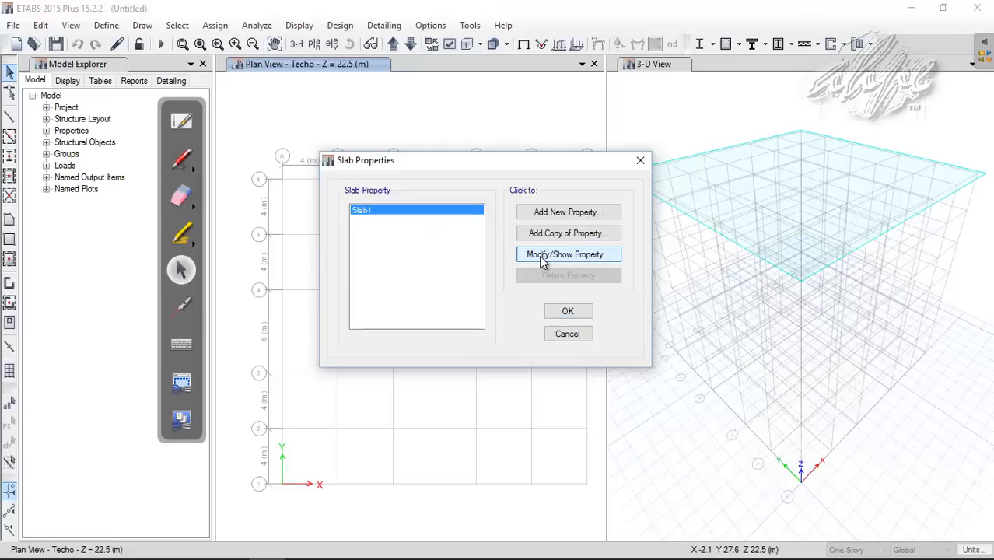
drag(522, 124, 472, 122)
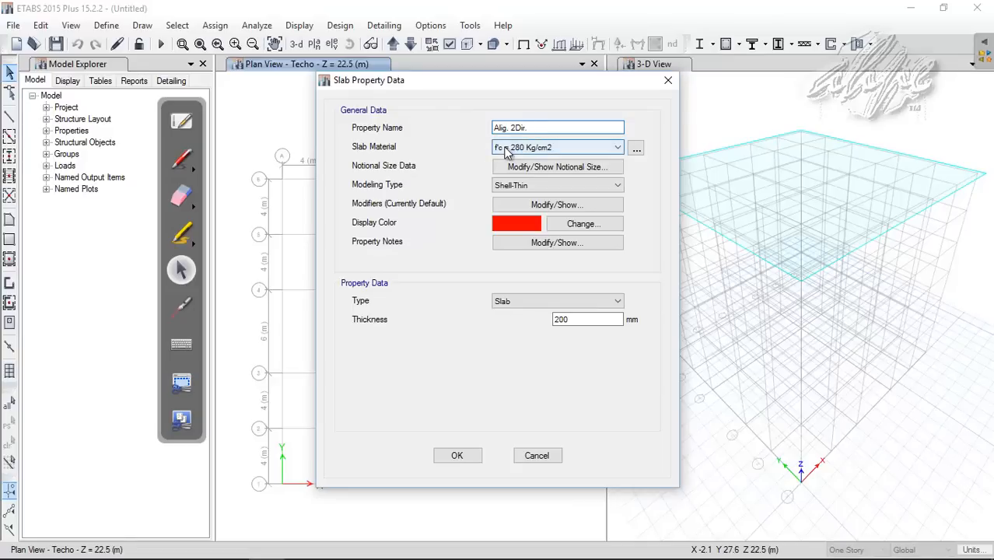
click(508, 305)
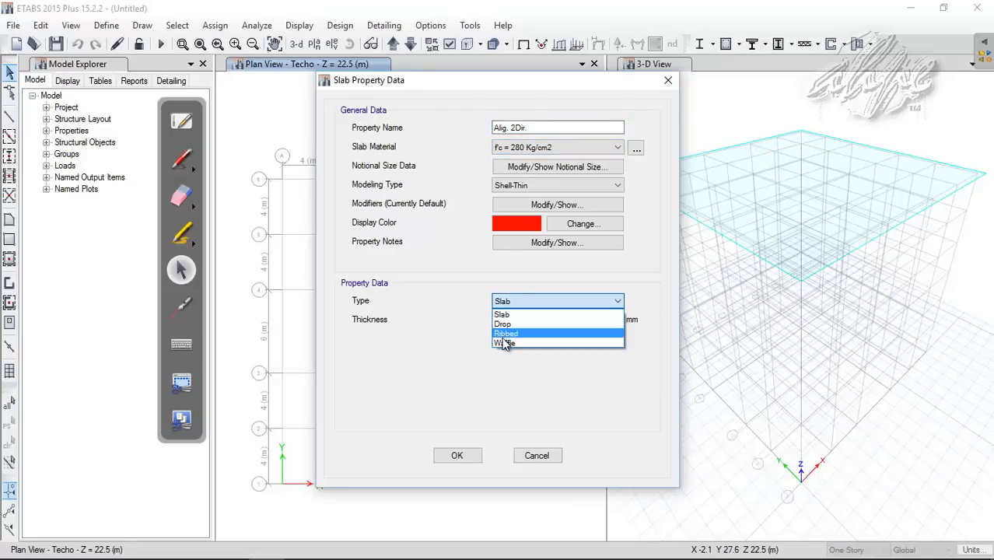
click(514, 335)
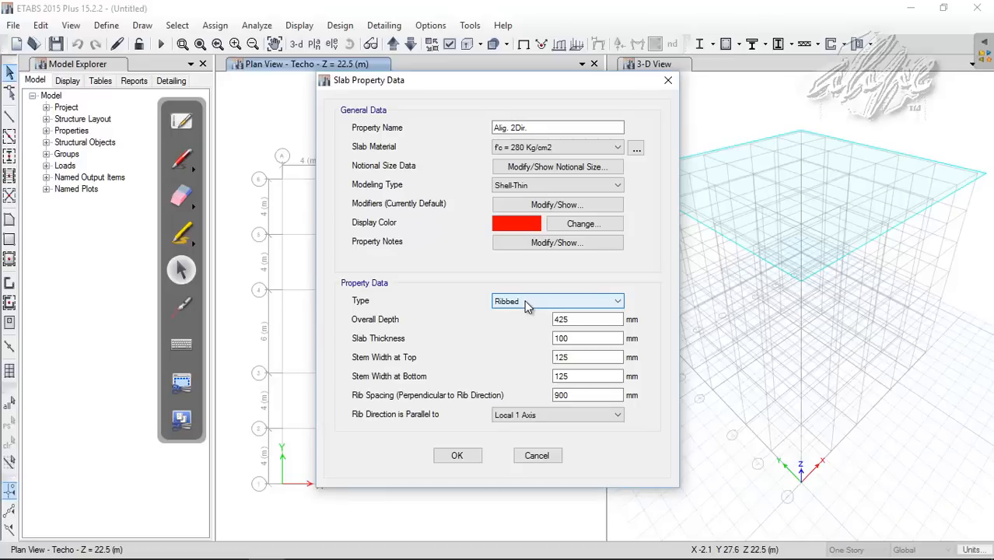
Step: Mark the slab's Ribbed type with the annotation pen and erase the marks
click(182, 159)
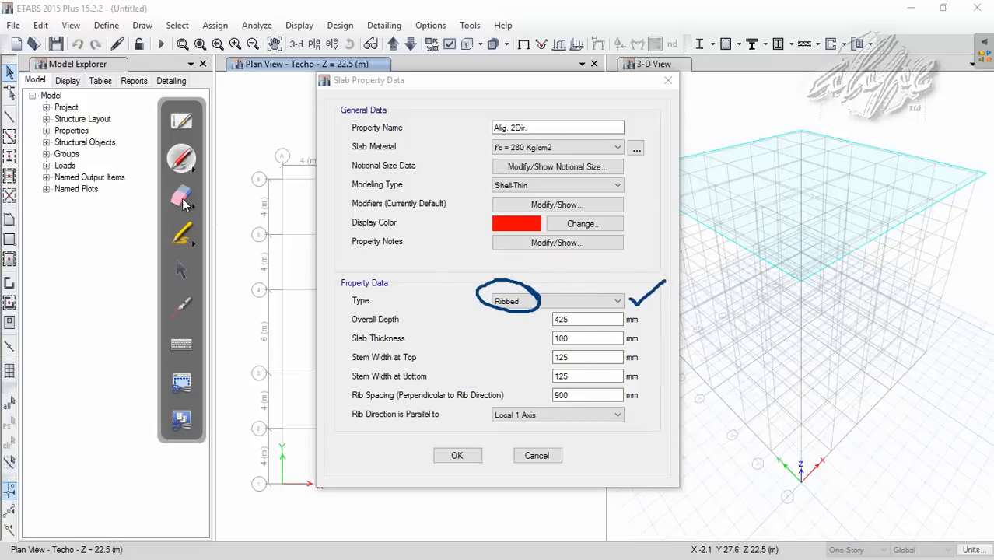
click(182, 196)
mouse_move(399, 278)
mouse_down()
mouse_move(765, 250)
mouse_move(661, 289)
mouse_up()
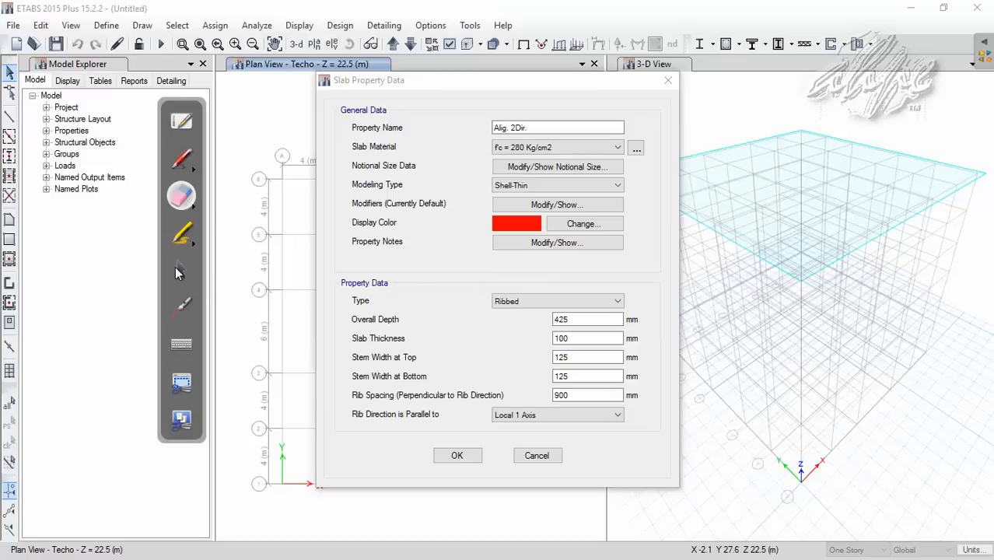
click(177, 271)
Step: Highlight the slab's property name and circle its Ribbed type with the annotation pen
click(537, 126)
drag(532, 127, 483, 132)
click(506, 126)
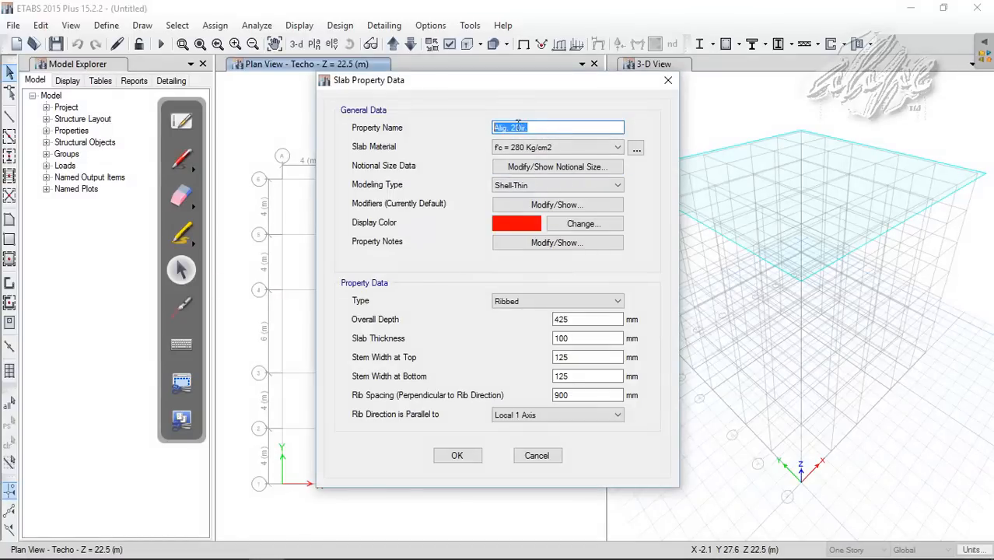
click(182, 158)
mouse_move(537, 300)
mouse_down()
mouse_move(467, 280)
mouse_move(533, 327)
mouse_up()
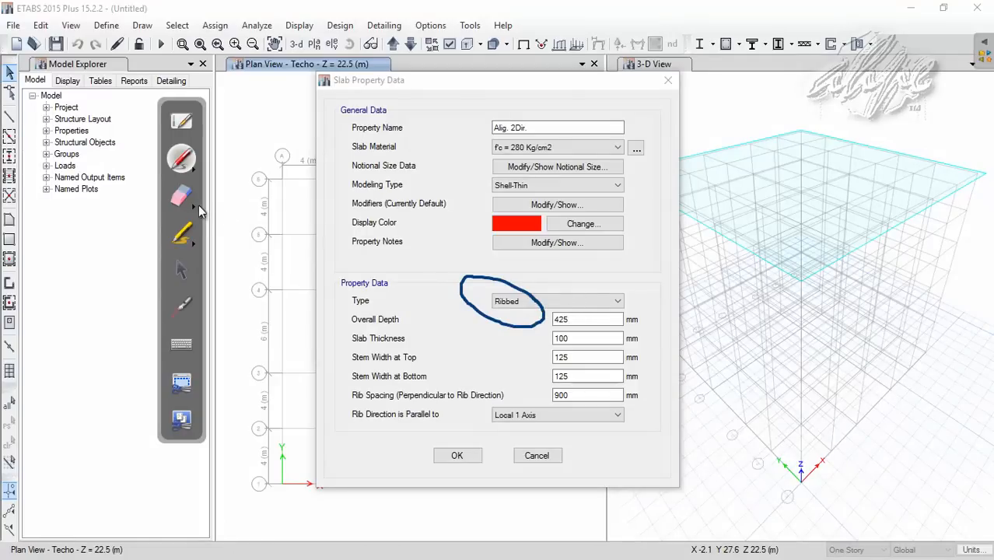
Step: Erase the annotation circle and set the Alig. 2Dir. slab's type to Waffle
click(182, 196)
click(542, 311)
click(181, 270)
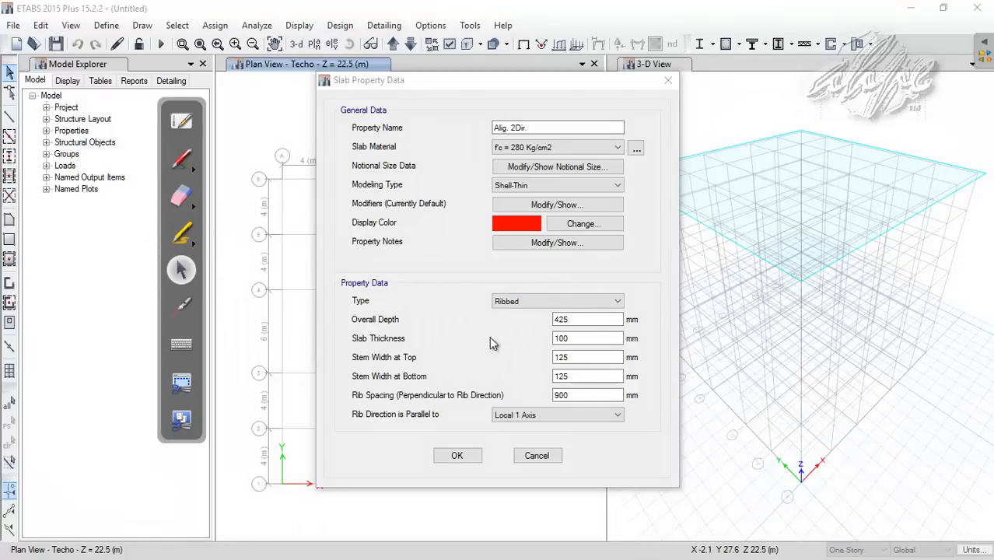
click(514, 305)
click(518, 345)
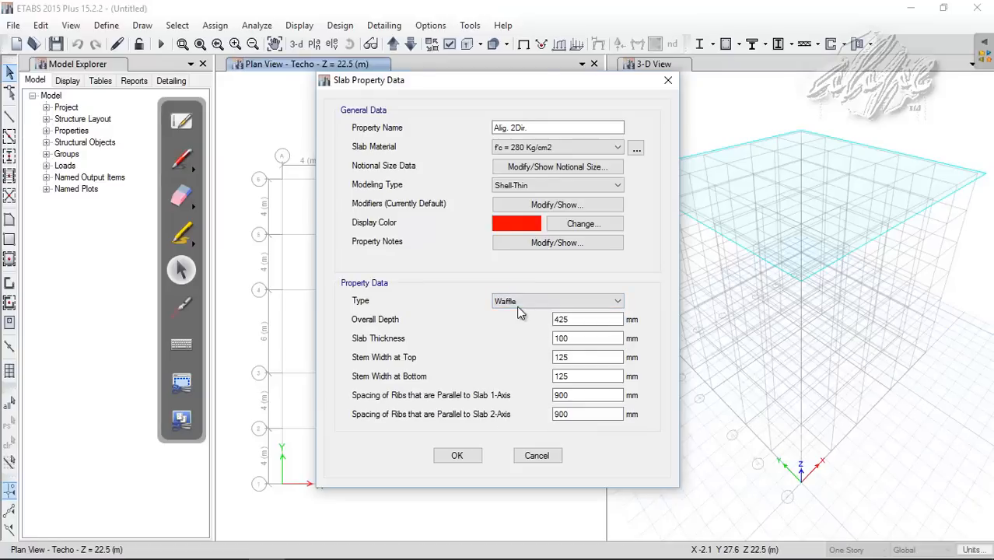
Step: Switch to the PDF manual and find the building's structural floor plan on page 6
click(564, 319)
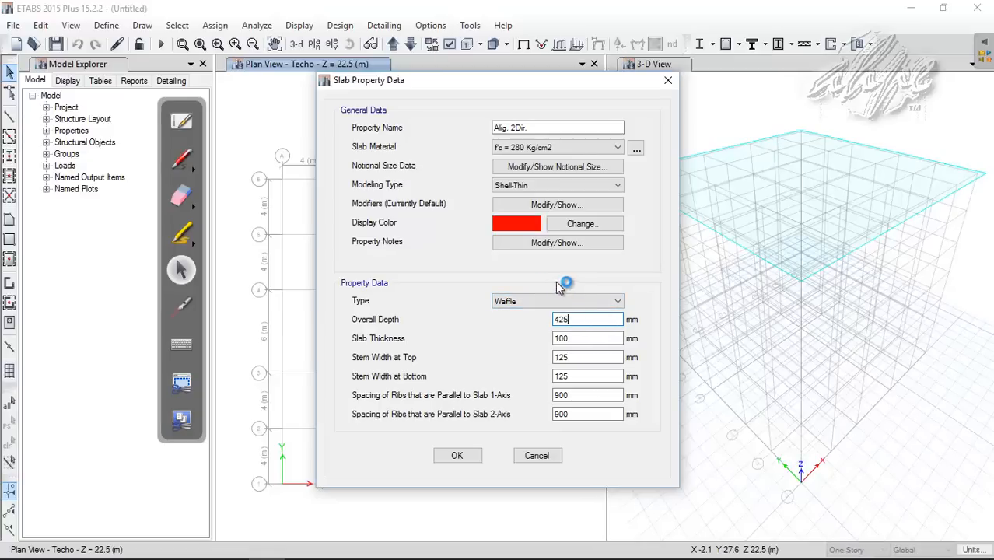
mouse_move(759, 551)
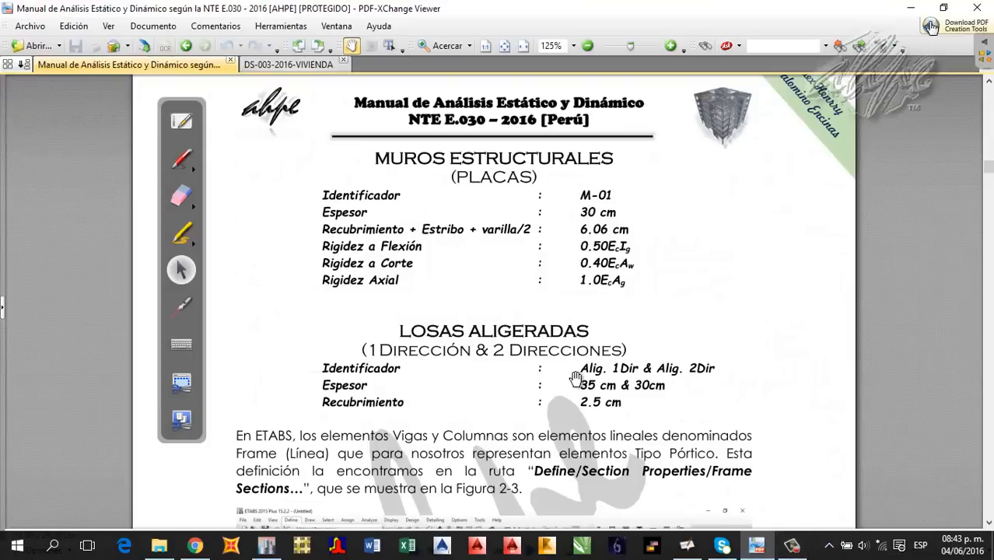
scroll(580, 379, up, 20)
scroll(580, 378, up, 10)
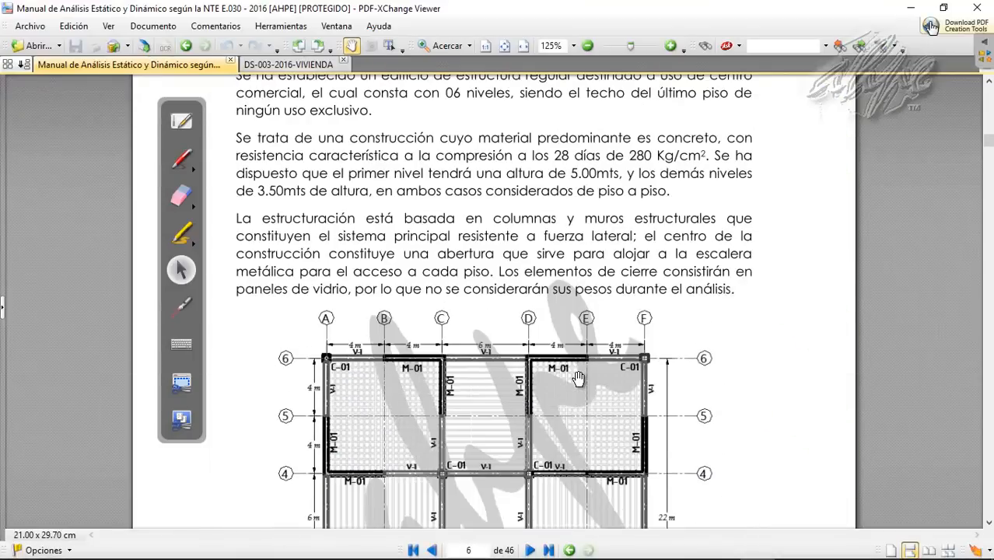
scroll(539, 337, down, 7)
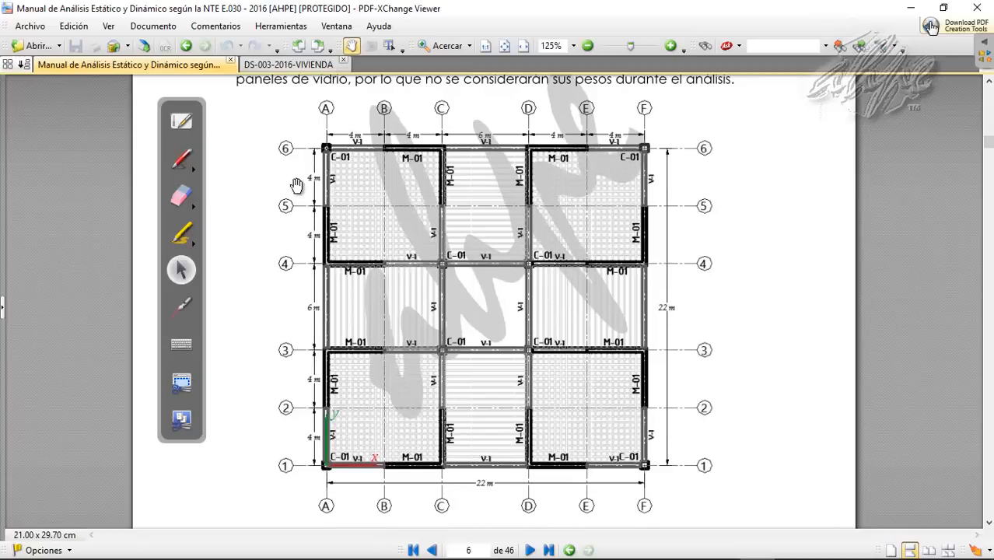
Step: Mark the floor plan's four corner slab panels with the annotation pen and erase the marks
click(181, 158)
drag(358, 142, 332, 190)
drag(381, 158, 355, 208)
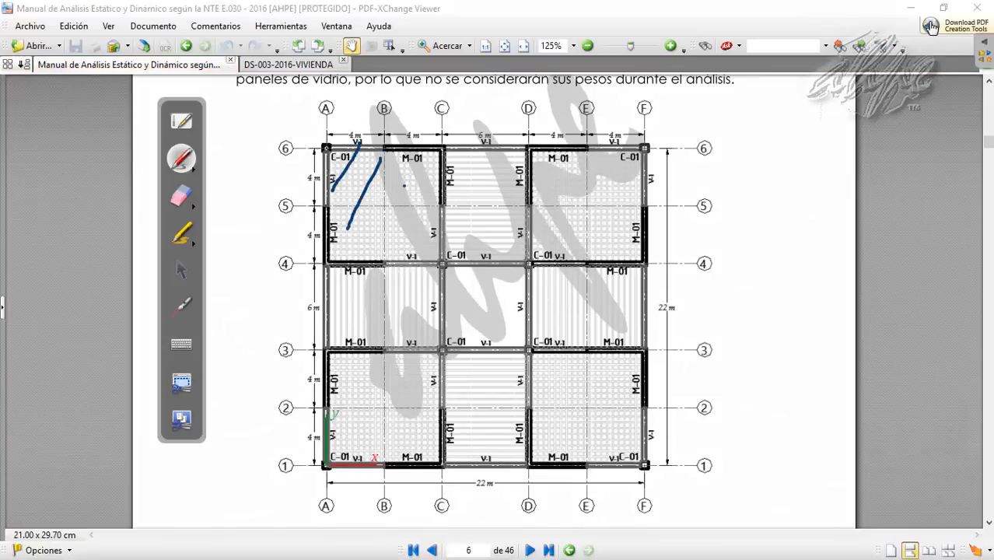
drag(403, 185, 366, 242)
drag(568, 175, 621, 239)
drag(629, 181, 557, 241)
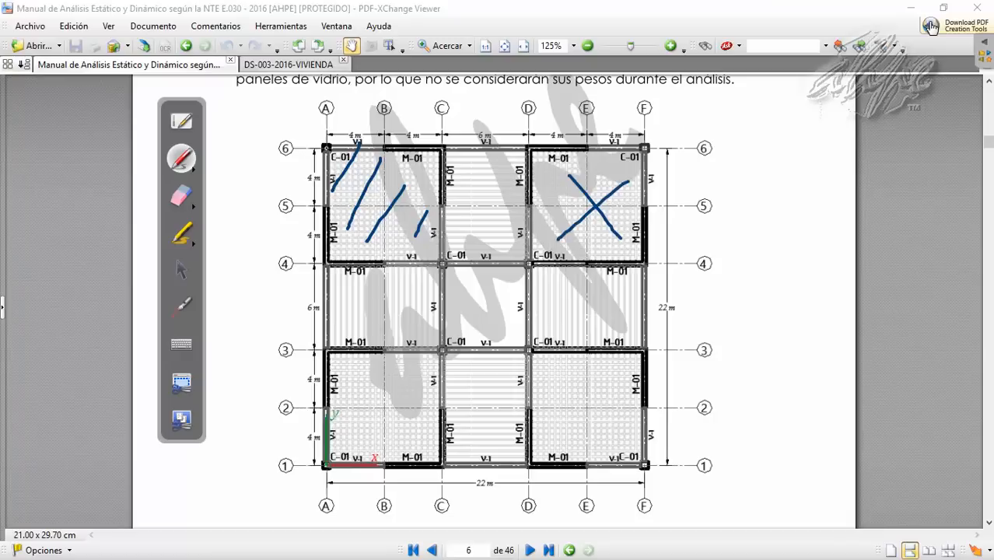
drag(354, 362, 441, 471)
drag(413, 374, 357, 428)
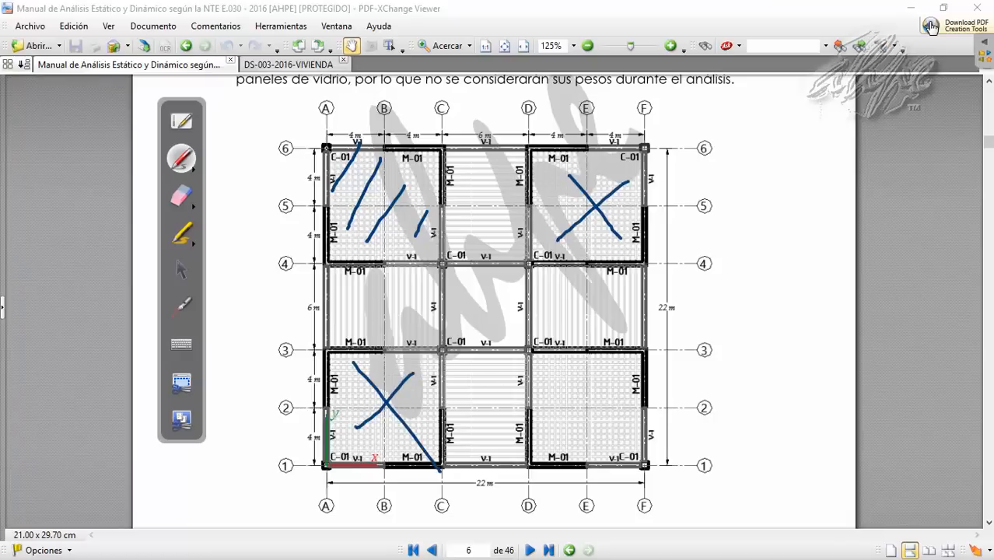
drag(548, 384, 631, 462)
drag(617, 390, 540, 442)
click(180, 196)
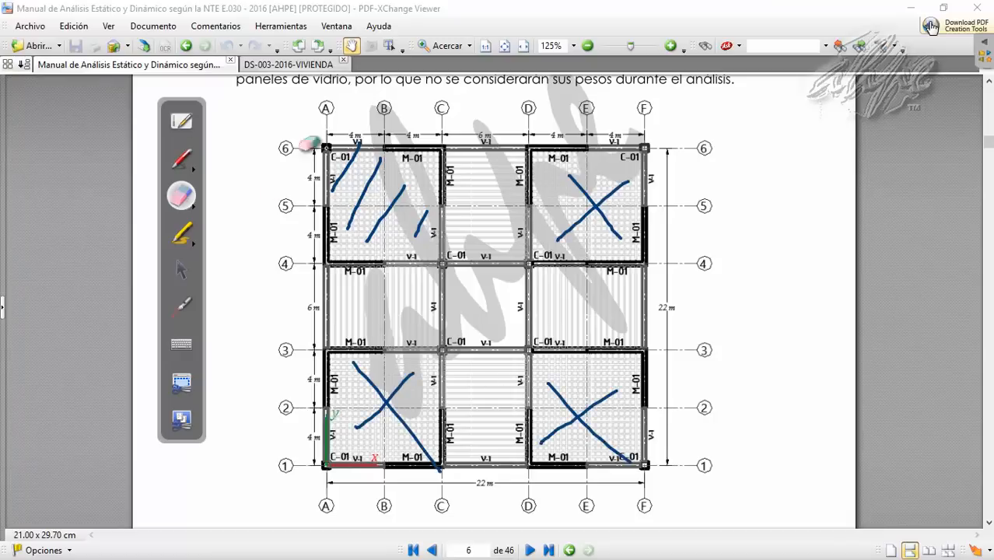
mouse_move(234, 153)
mouse_down()
mouse_move(285, 220)
mouse_move(495, 179)
mouse_move(665, 420)
mouse_move(328, 444)
mouse_up()
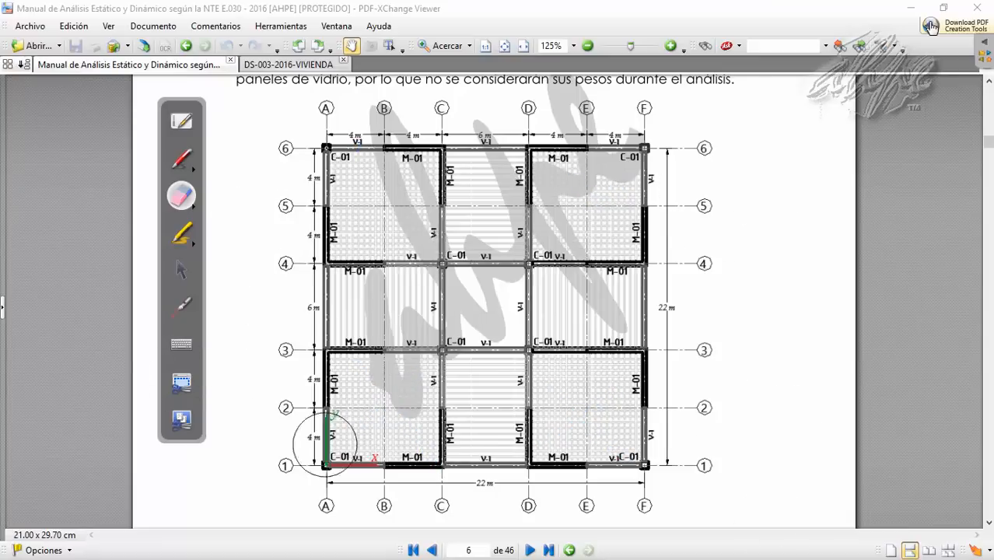
click(182, 270)
Step: Check the Losas Aligeradas data on page 9 of the manual and switch back to ETABS
scroll(460, 328, down, 2)
scroll(460, 329, down, 20)
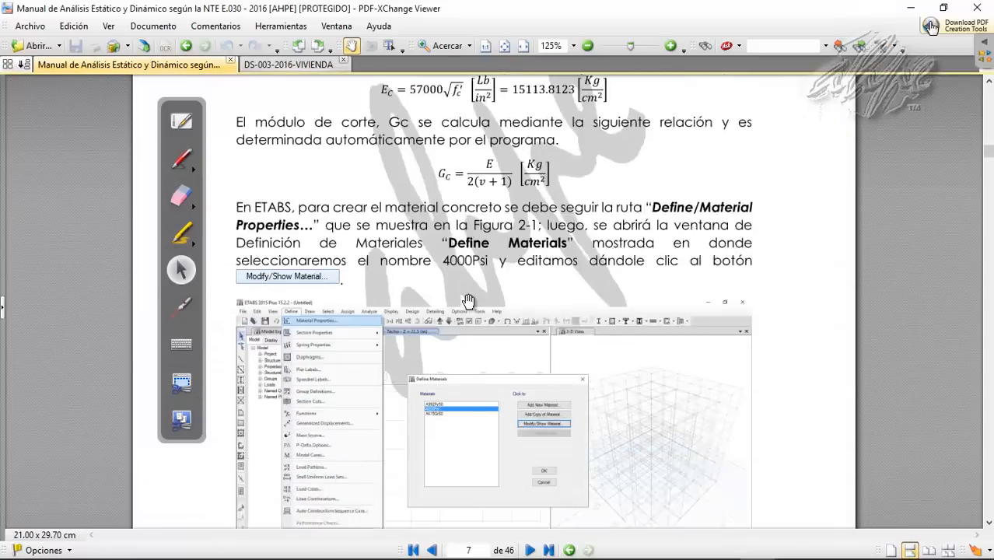
scroll(476, 248, down, 8)
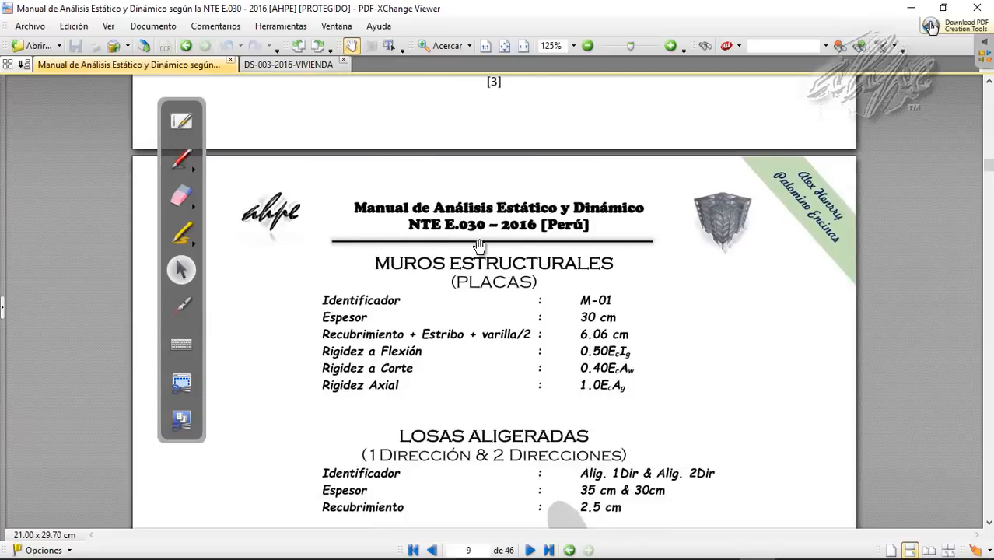
scroll(481, 239, up, 1)
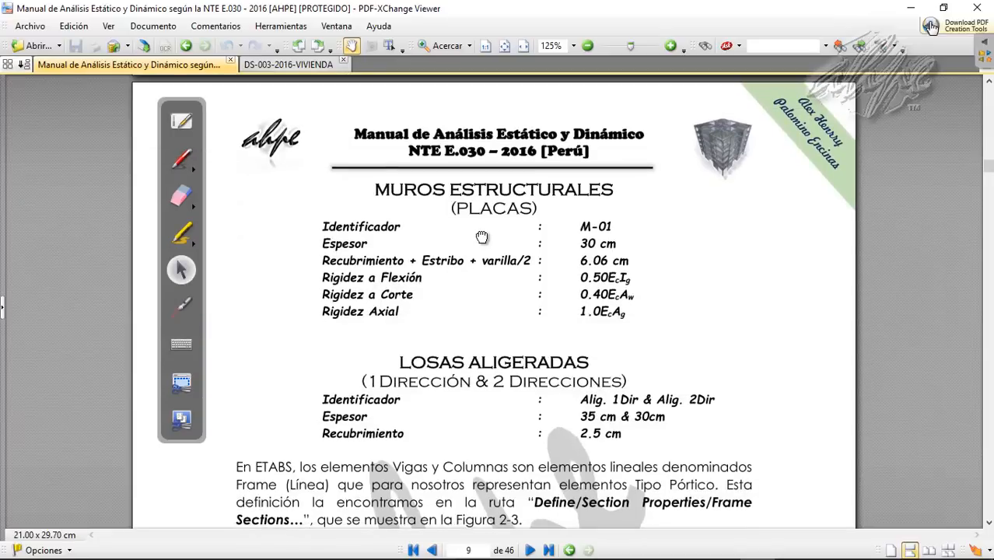
click(722, 546)
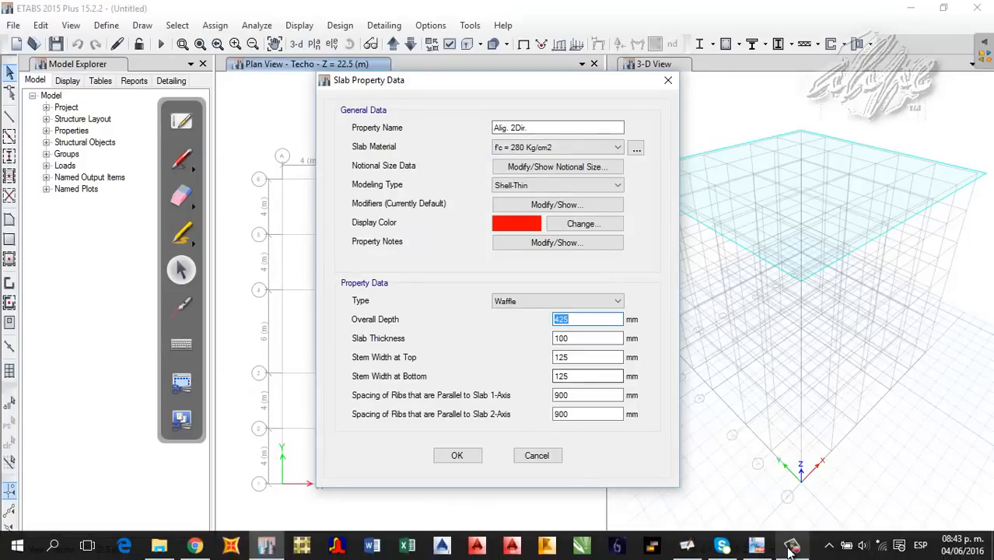
click(756, 550)
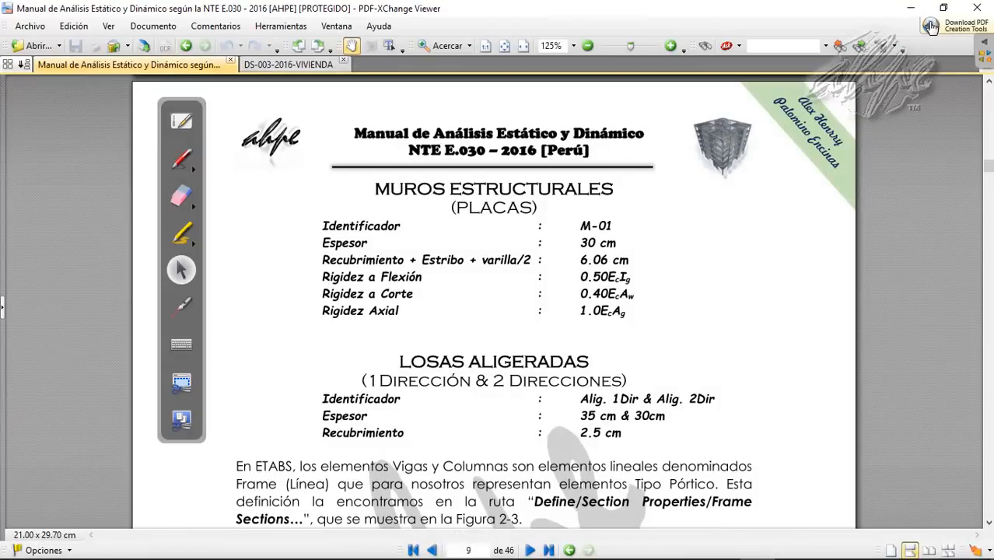
click(267, 551)
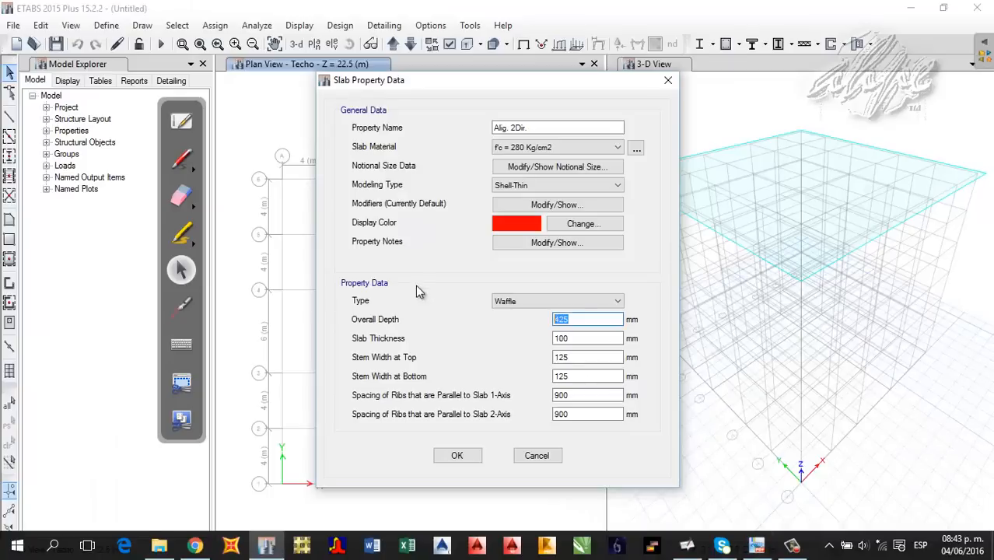
Step: Set the waffle slab's overall depth to 300, slab thickness 50, both stem widths 100 and both rib spacings 400 mm, and accept the section
double_click(575, 338)
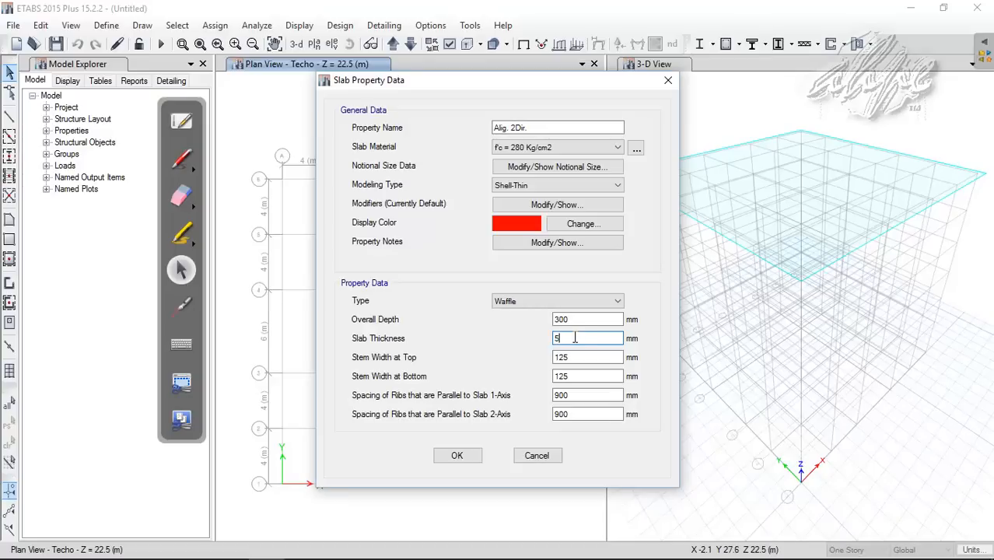
text(50)
key(Tab)
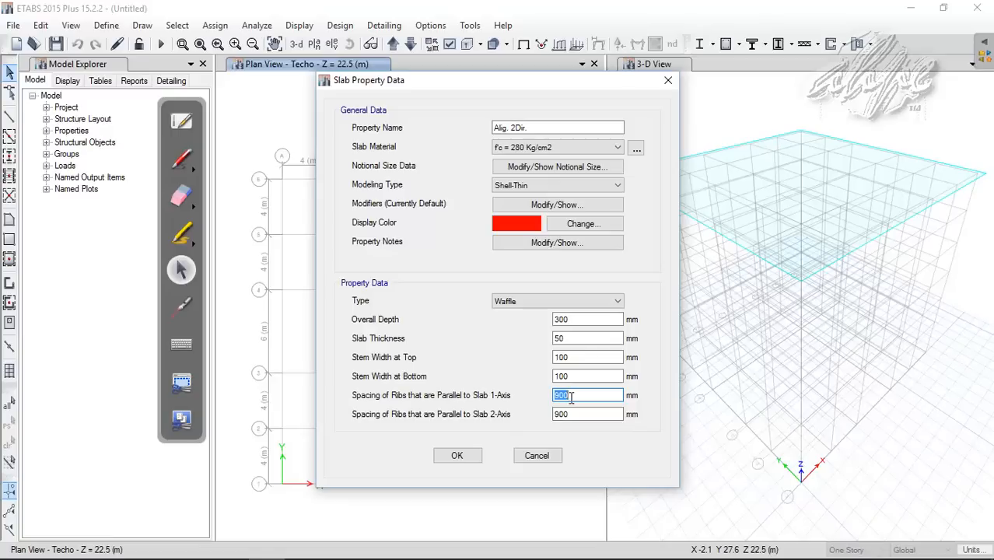
key(Tab)
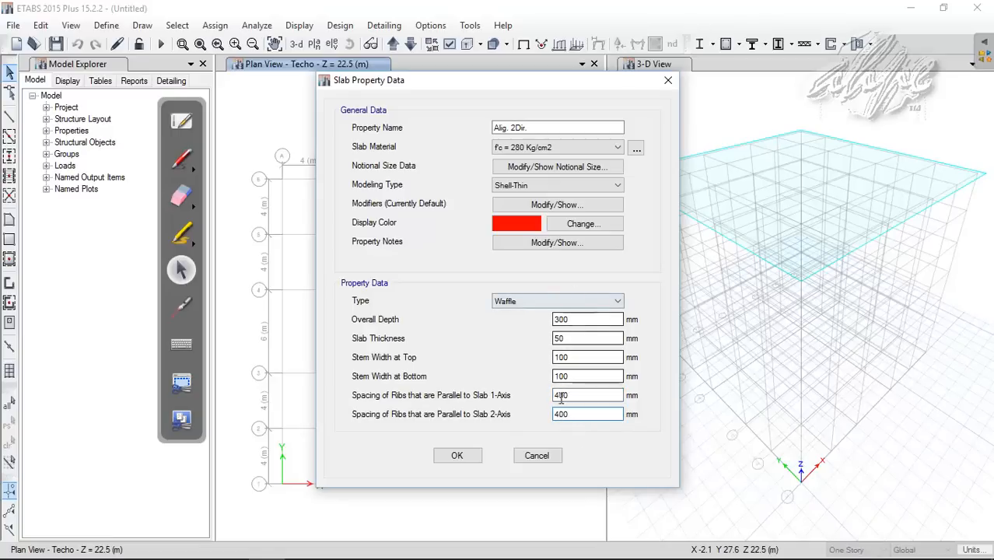
click(462, 459)
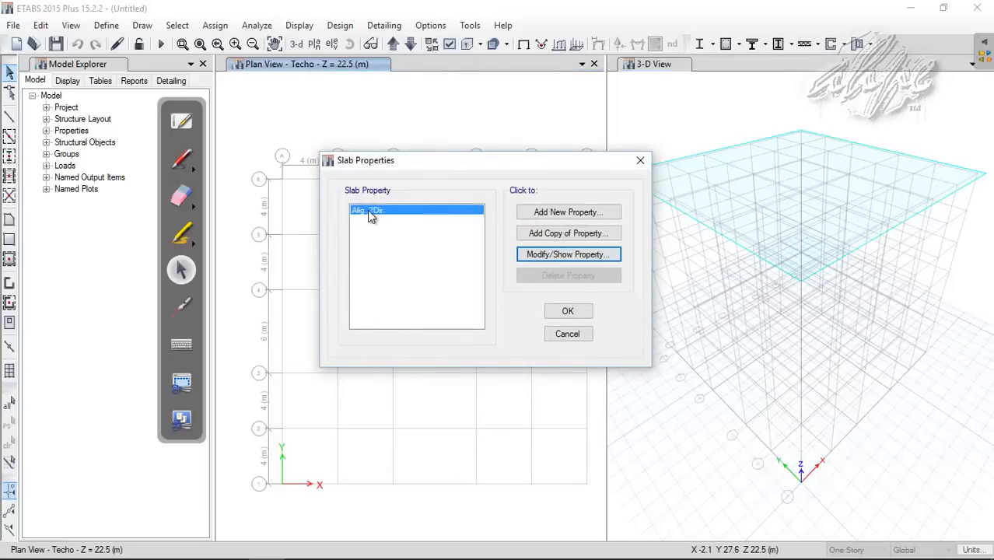
Step: Add a new slab property named Alig. 1Dir. A with type Ribbed
click(543, 216)
drag(533, 125, 474, 126)
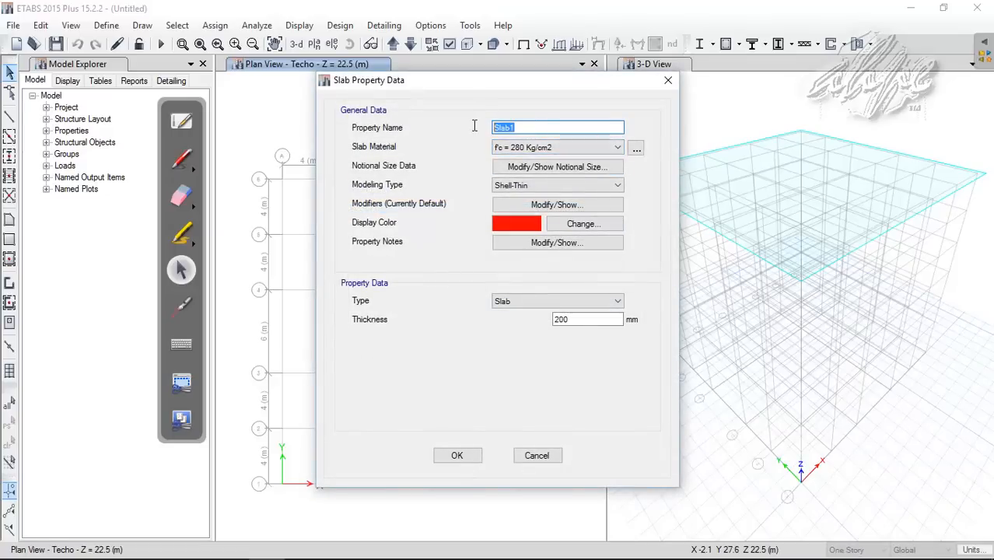
text(Alig. 1Dir. A)
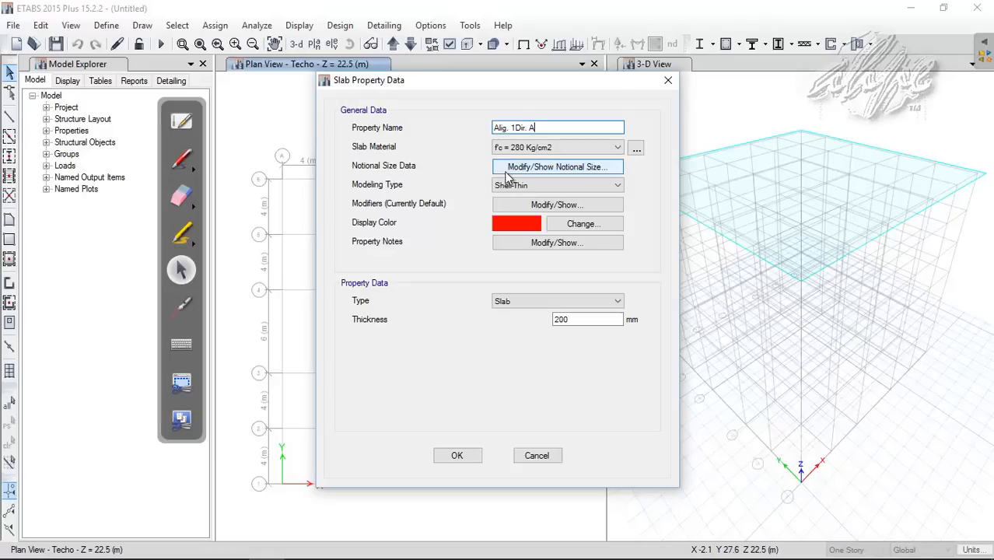
click(568, 301)
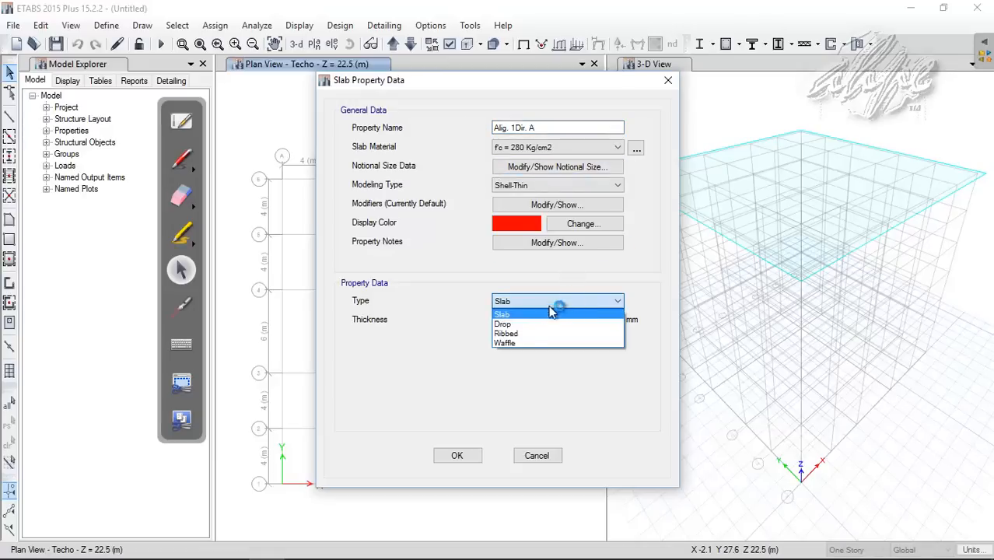
click(506, 335)
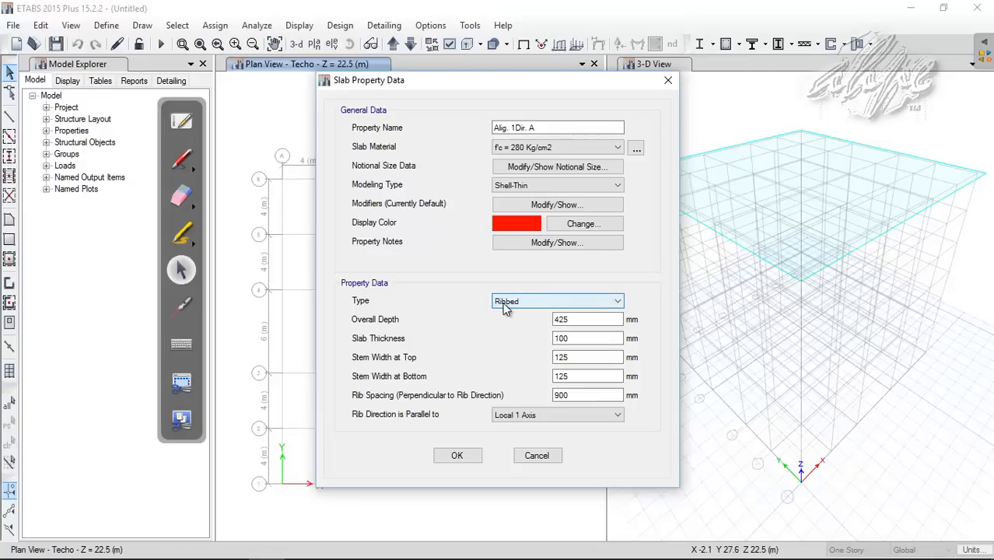
Step: Check the one-way slab thickness in the PDF manual and set the ribbed slab's overall depth to 350 mm
double_click(561, 318)
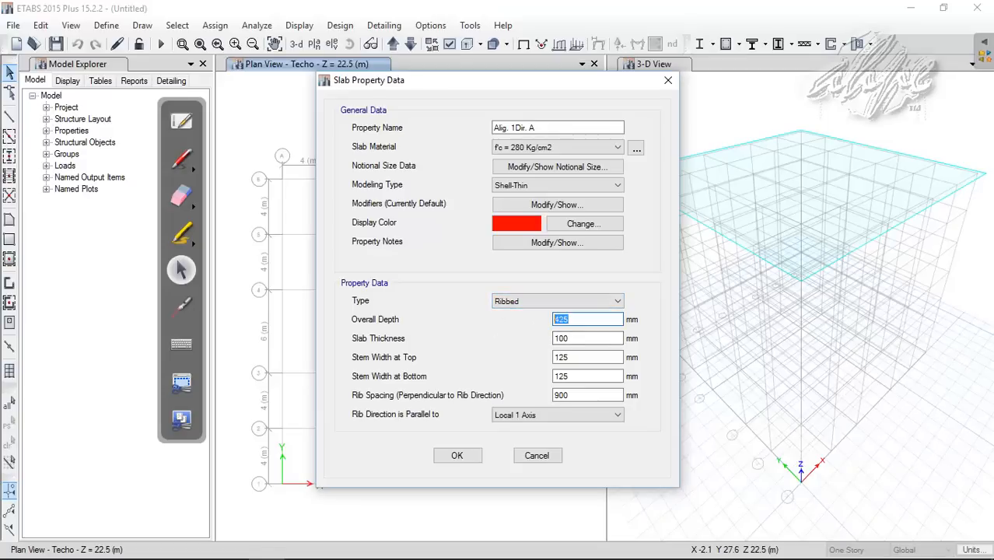
click(764, 546)
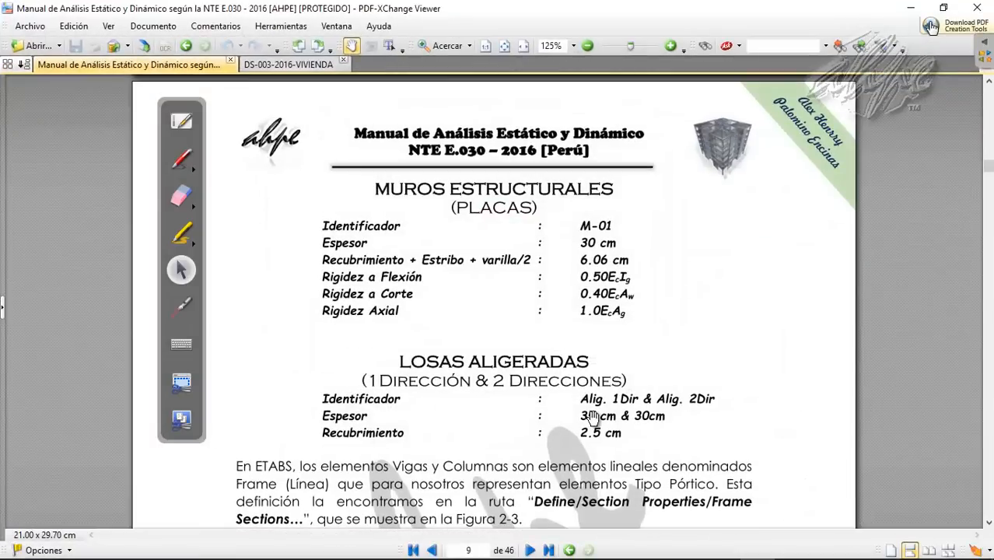
click(778, 546)
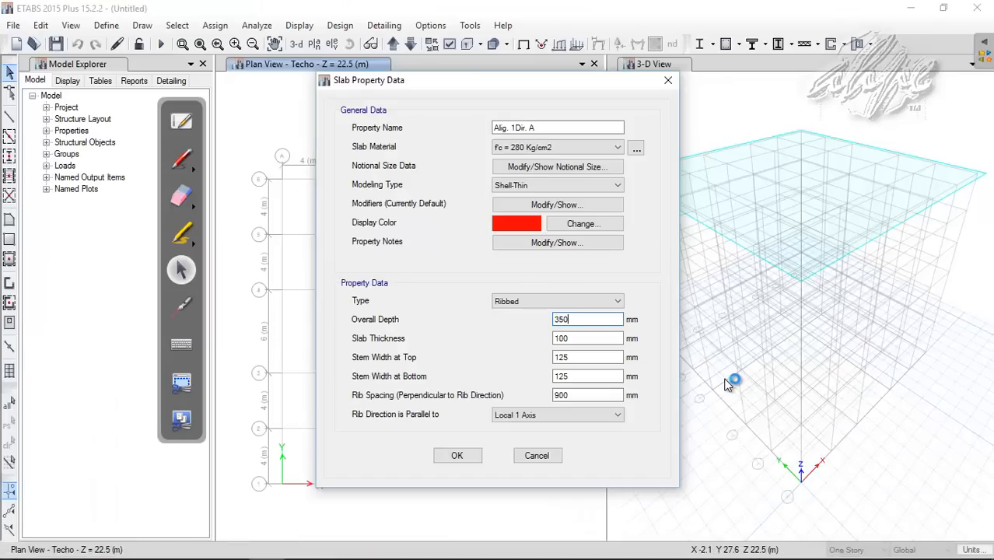
Step: Set the ribbed slab's slab thickness to 50 mm, both stem widths to 100 mm and rib spacing to 400 mm
double_click(594, 339)
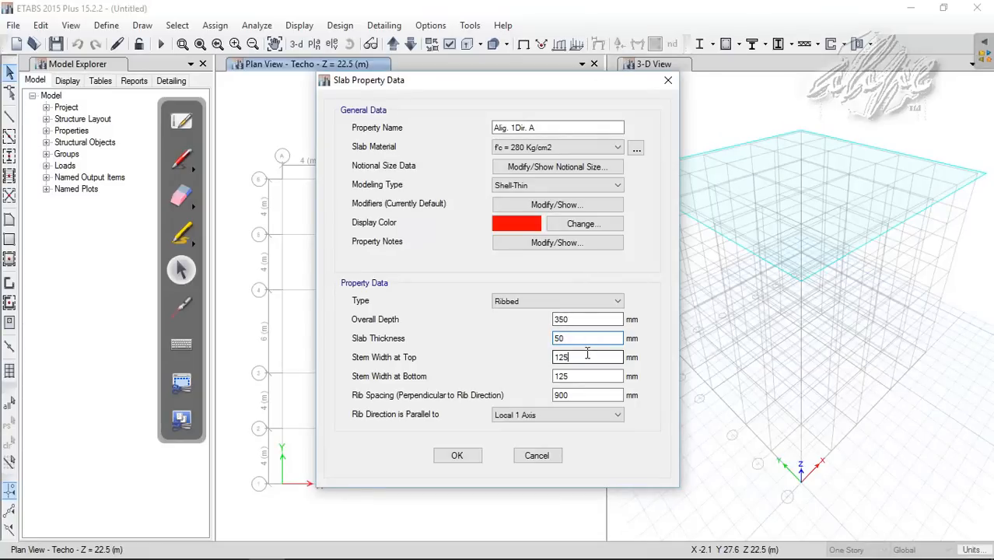
double_click(586, 357)
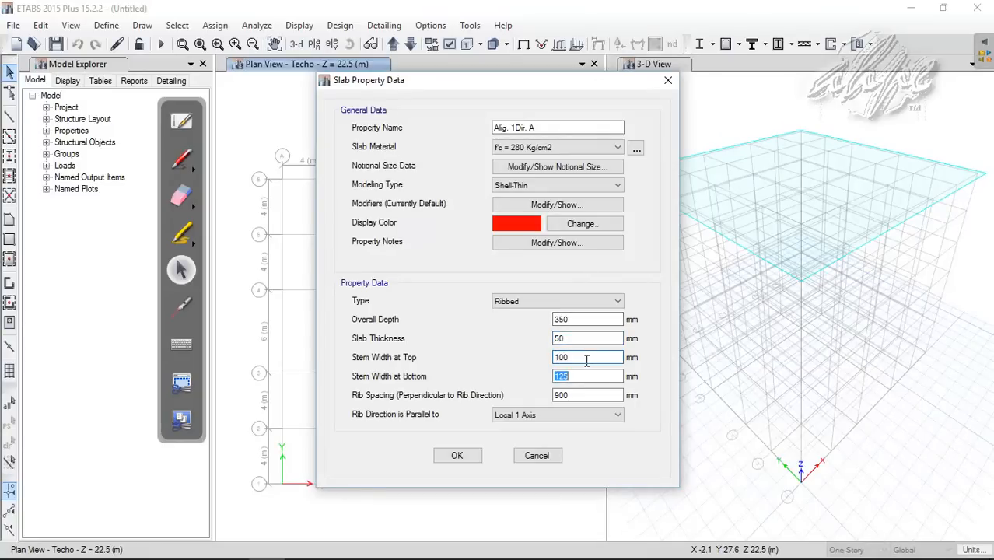
text(100)
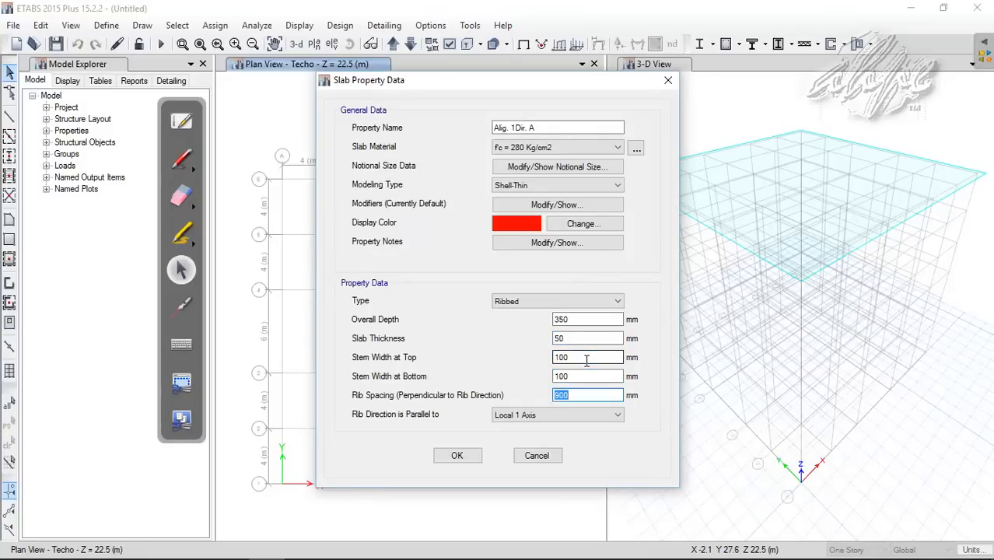
key(Tab)
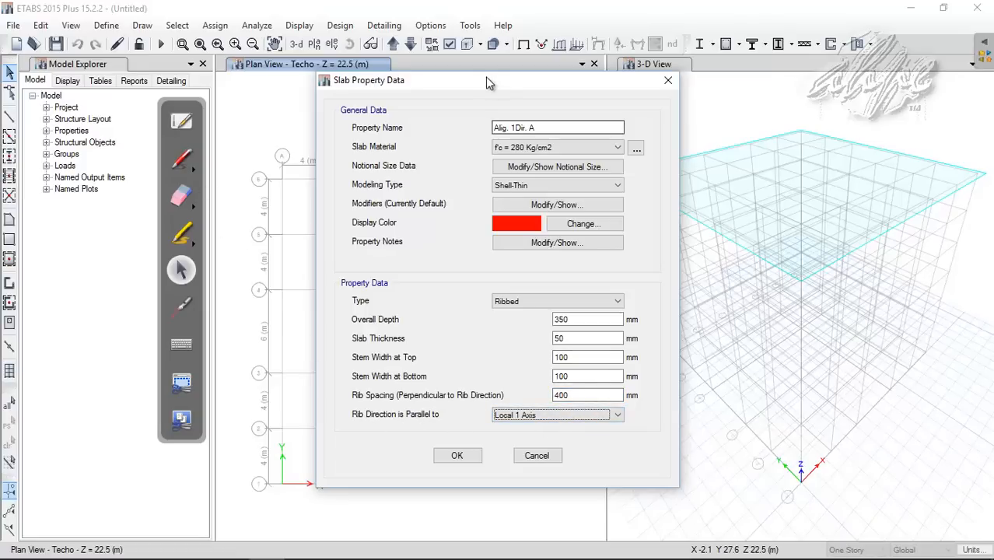
Step: Switch to the PDF manual and examine the ribbed slab directions on the structural floor plan in Figure 1-1
drag(488, 83, 661, 88)
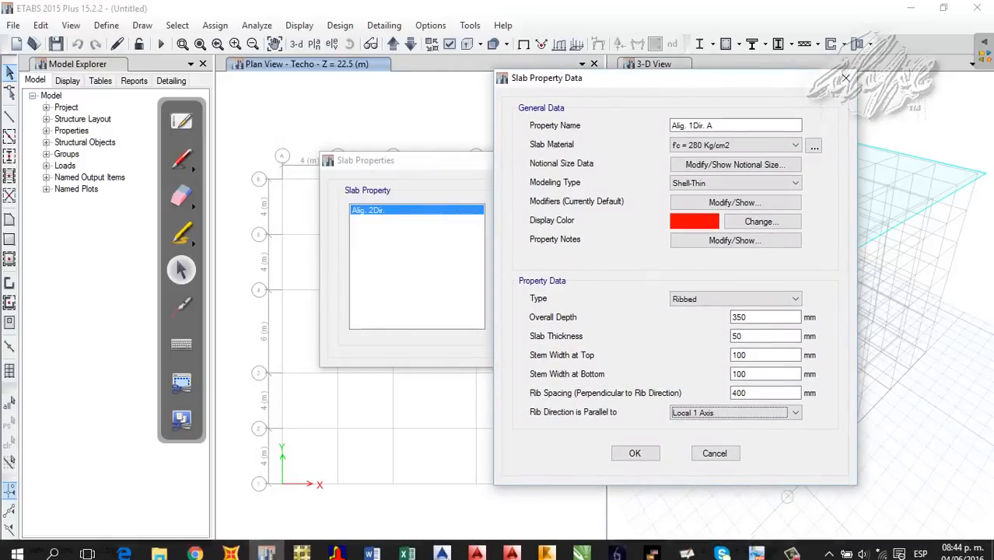
click(756, 544)
scroll(446, 323, up, 20)
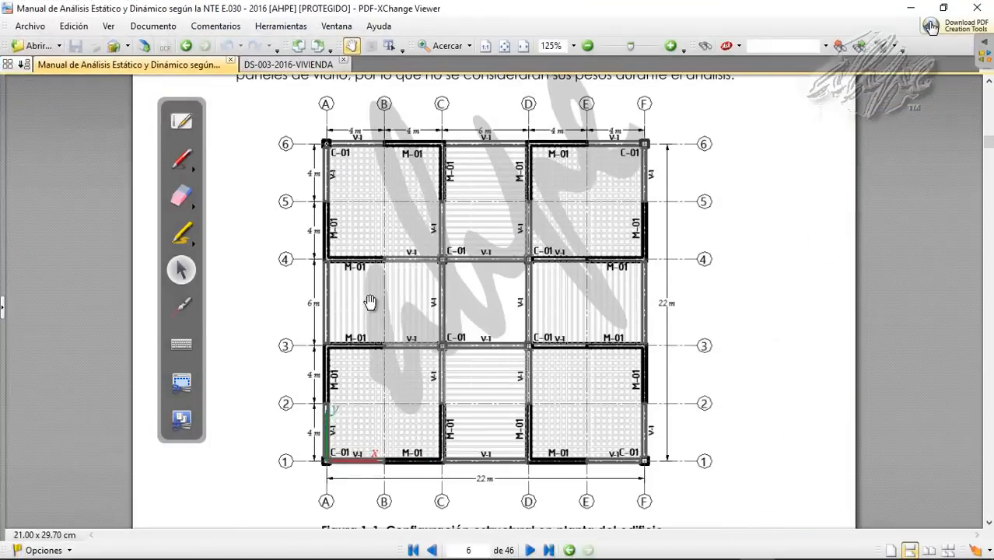
scroll(395, 311, down, 1)
Step: Draw double-headed arrows along the rib directions in Figure 1-1, labelling the X-direction panels A and the Y-direction panels B
click(181, 159)
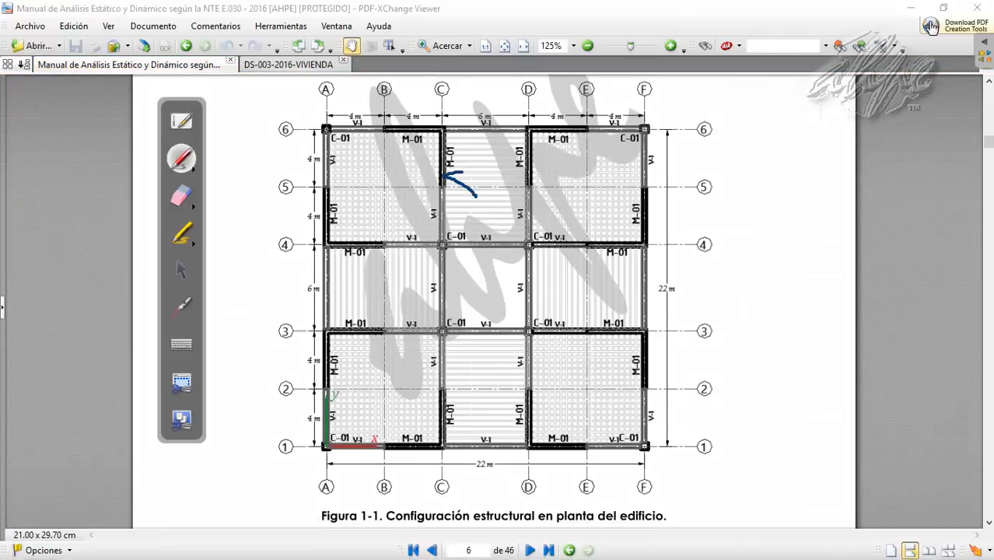
drag(500, 159, 495, 156)
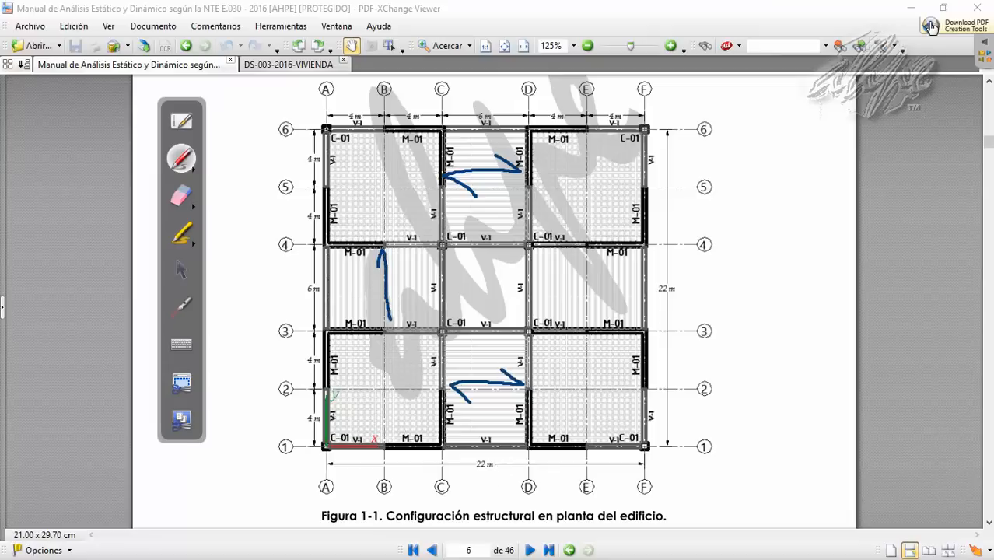
drag(391, 319, 398, 306)
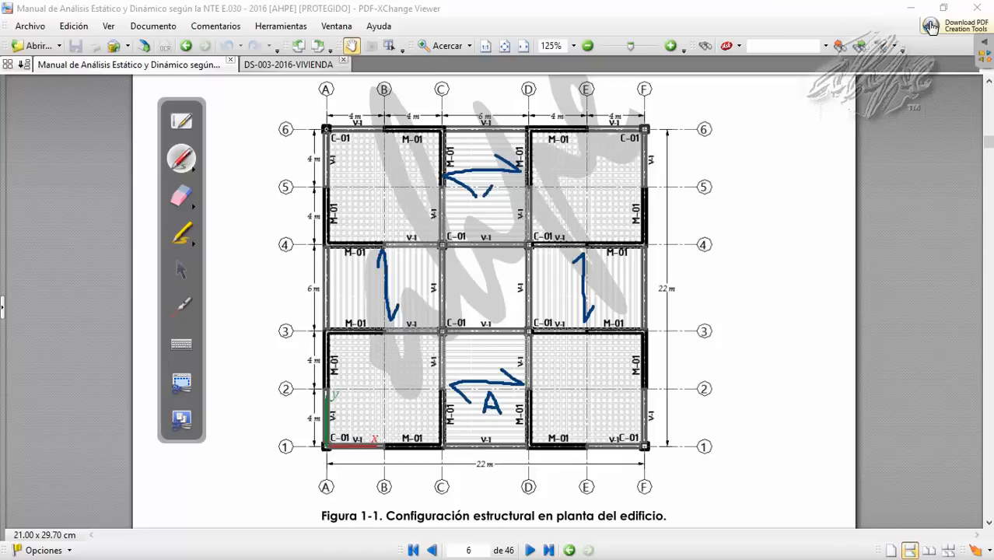
drag(492, 185, 500, 198)
mouse_move(595, 284)
mouse_down()
mouse_move(609, 289)
mouse_move(593, 294)
mouse_up()
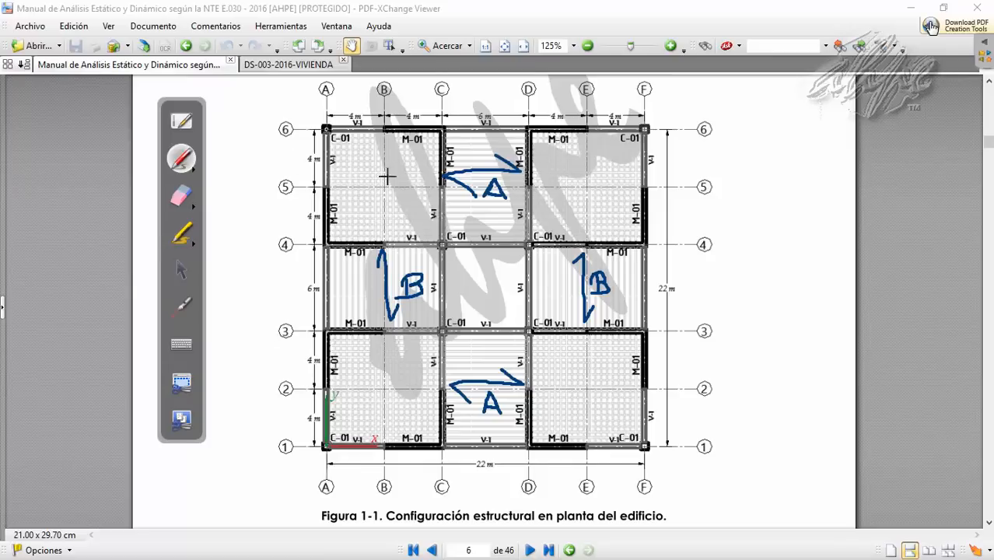
Step: Erase the pen arrows and letters from the floor plan and leave annotation mode
click(177, 204)
mouse_move(357, 155)
mouse_down()
mouse_move(570, 211)
mouse_move(270, 363)
mouse_move(617, 433)
mouse_up()
click(181, 270)
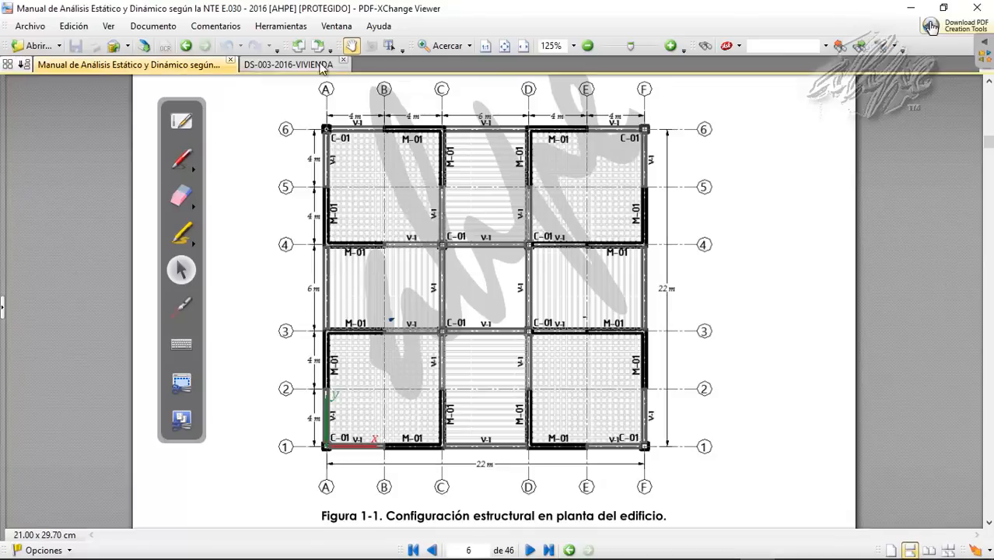
Step: Switch back to ETABS and keep the rib direction of Alig. 1Dir. A parallel to Local 1 Axis
click(739, 547)
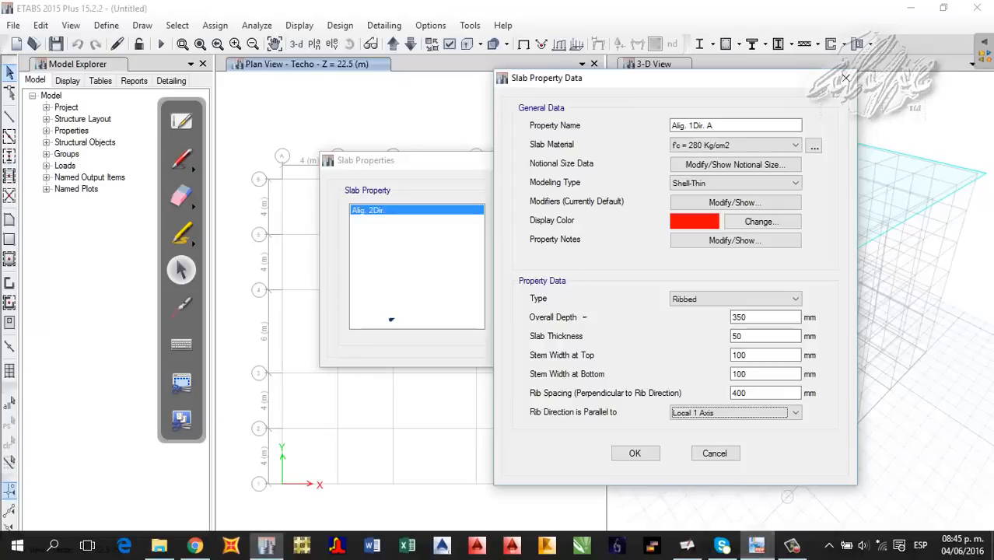
drag(653, 83, 465, 93)
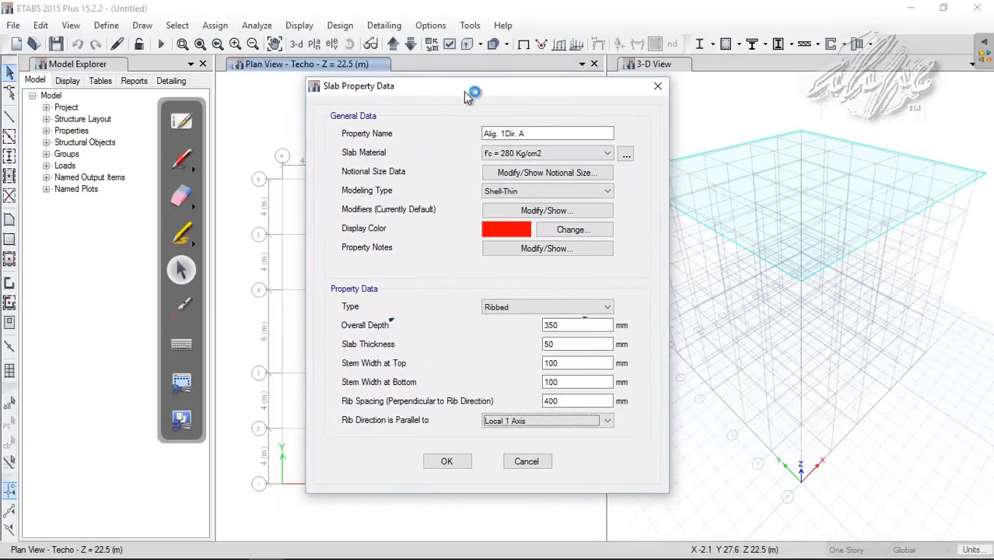
click(533, 134)
drag(533, 134, 475, 134)
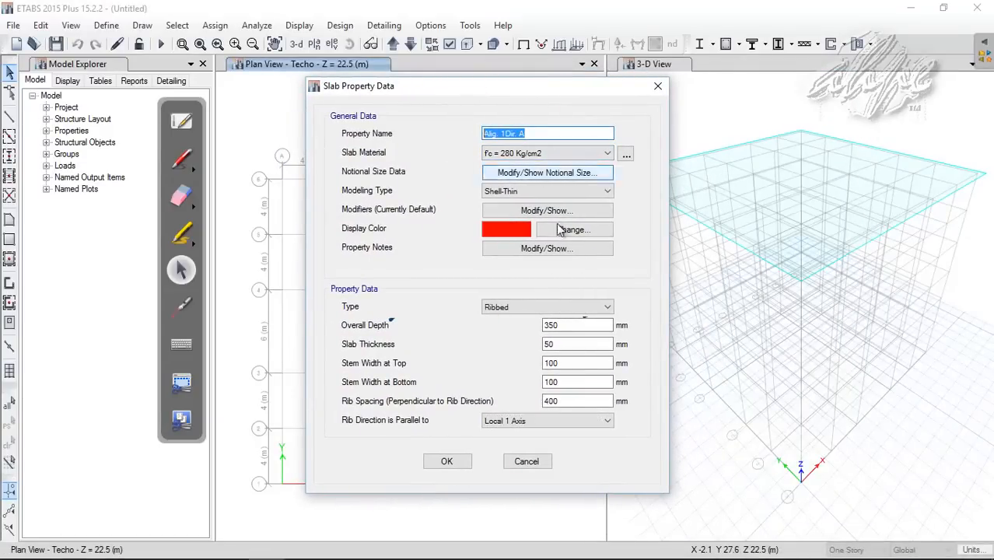
click(577, 401)
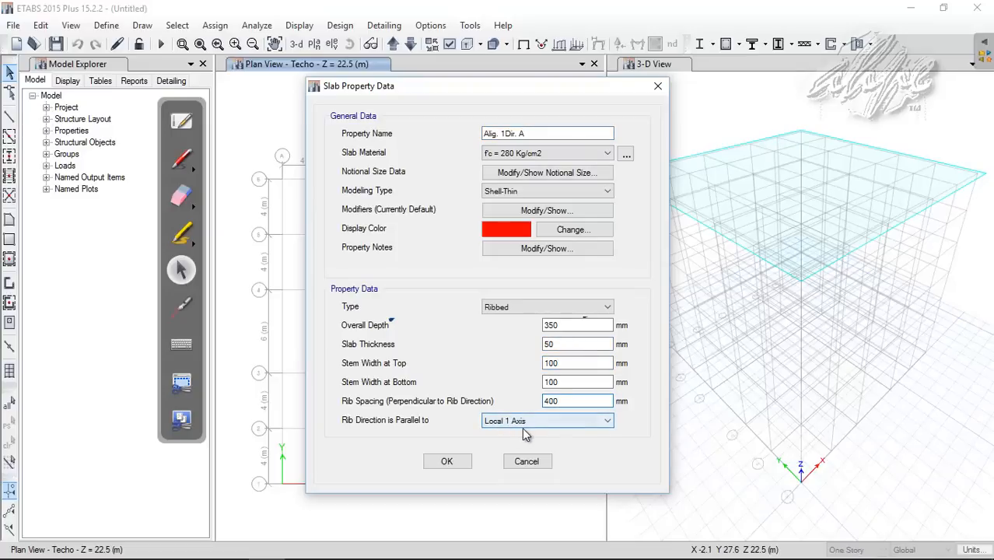
click(524, 427)
click(522, 422)
Step: Underline Local 1 Axis and circle the X axis in the 3D view with the pen, and erase both marks
click(199, 176)
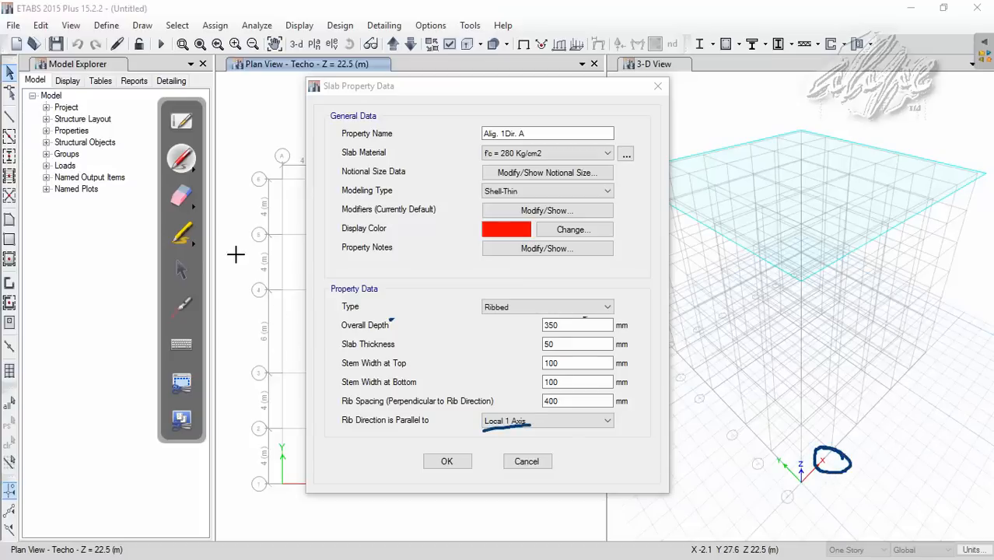
click(180, 199)
click(513, 428)
click(863, 470)
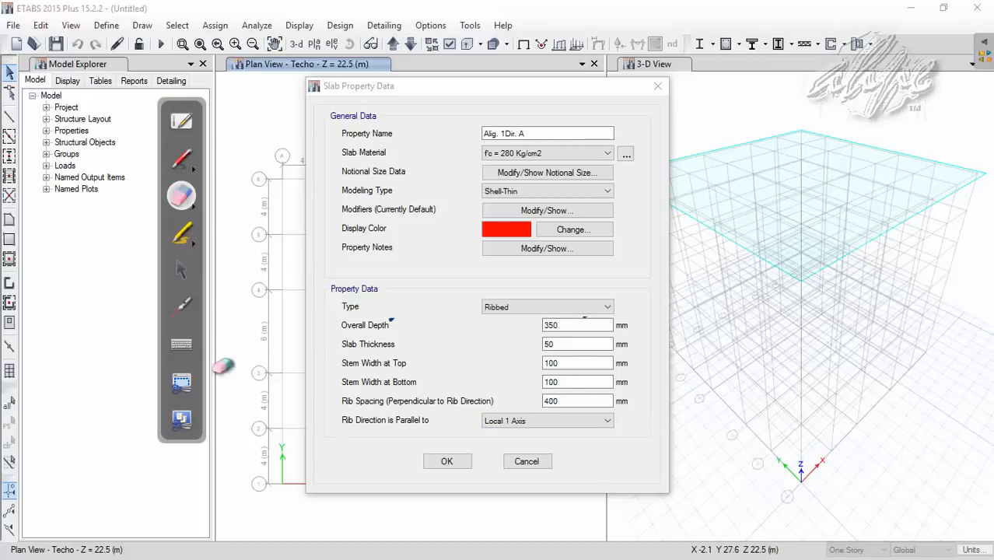
click(182, 271)
Step: Accept the Alig. 1Dir. A section and add a copy of it with ribs parallel to Local 2 Axis
click(447, 461)
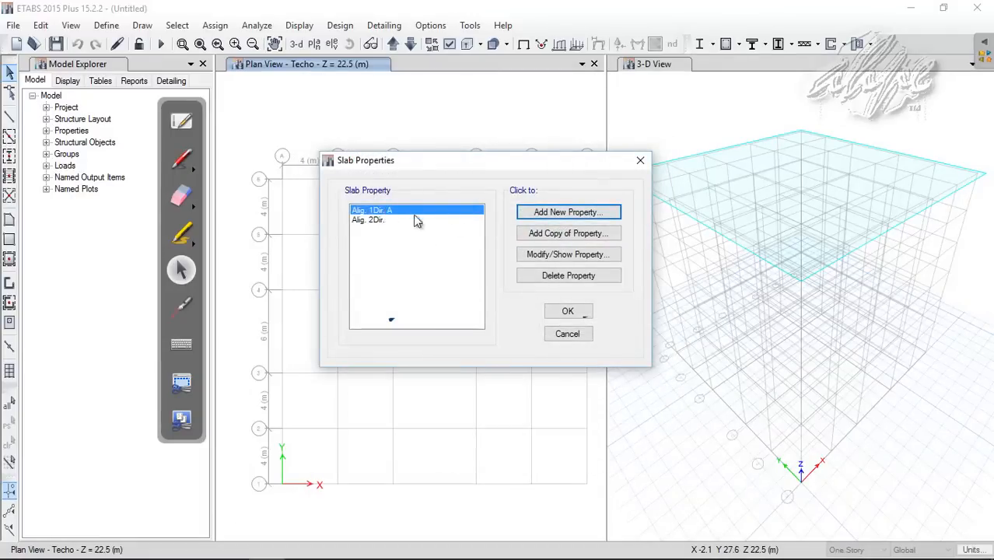
click(540, 234)
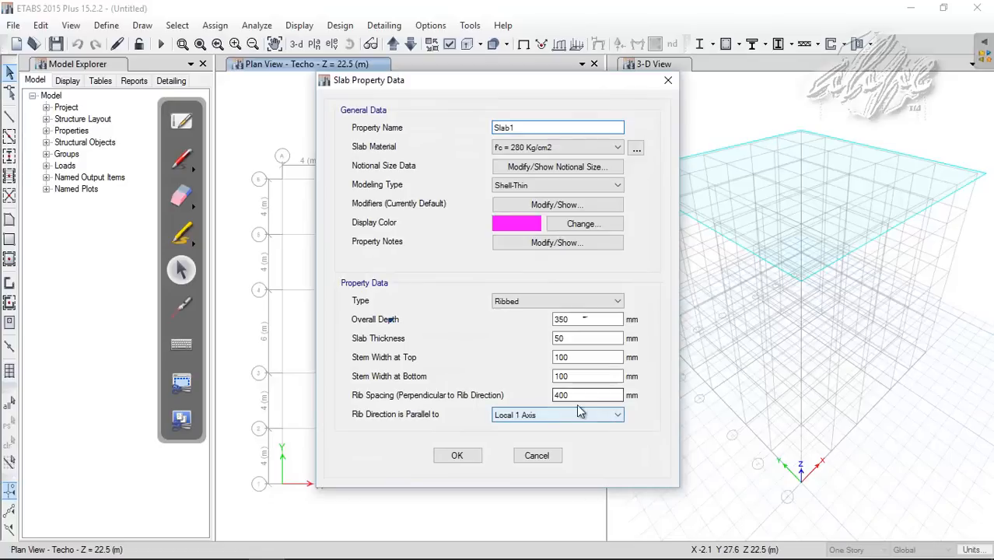
click(531, 416)
click(514, 439)
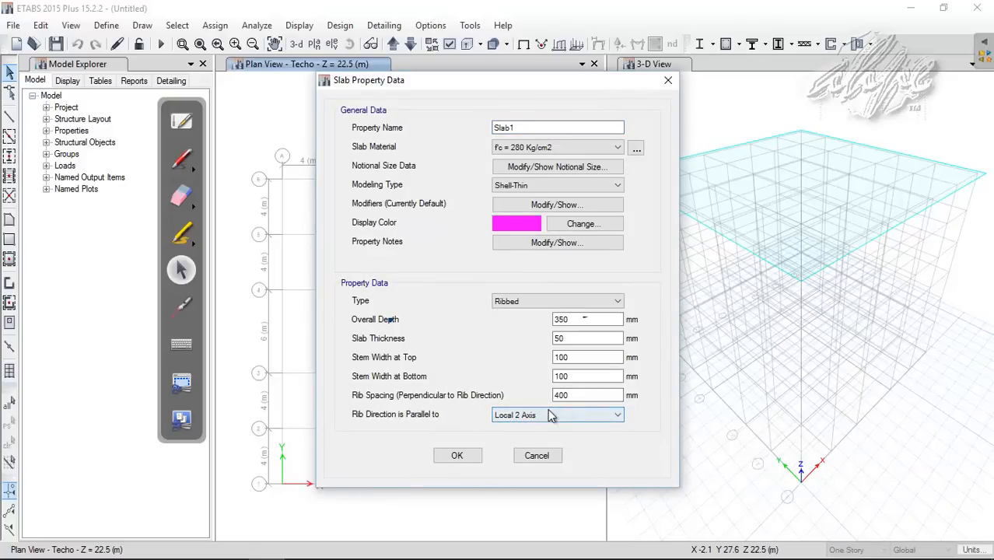
Step: Circle the Y axis in the plan view with the pen and erase the mark
click(181, 157)
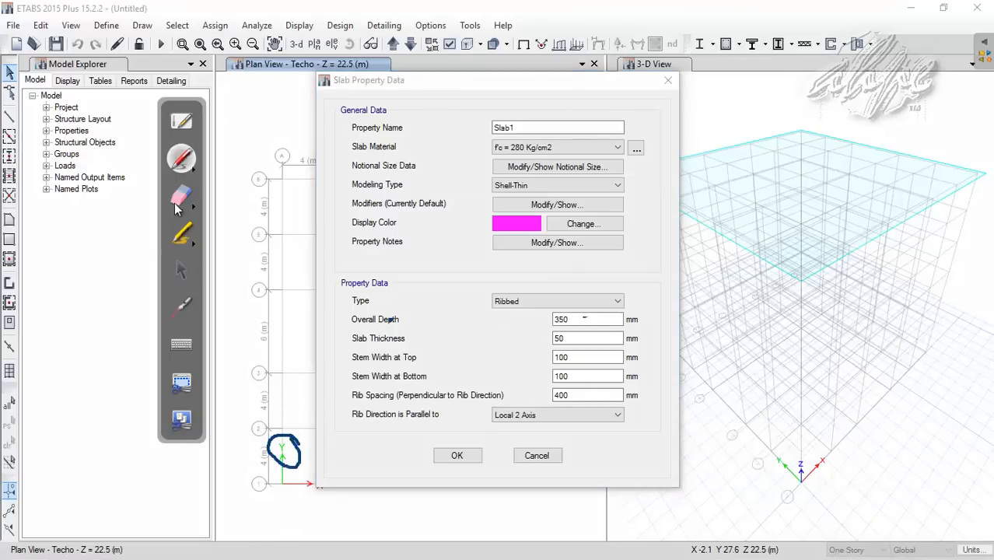
click(177, 205)
click(297, 445)
click(181, 270)
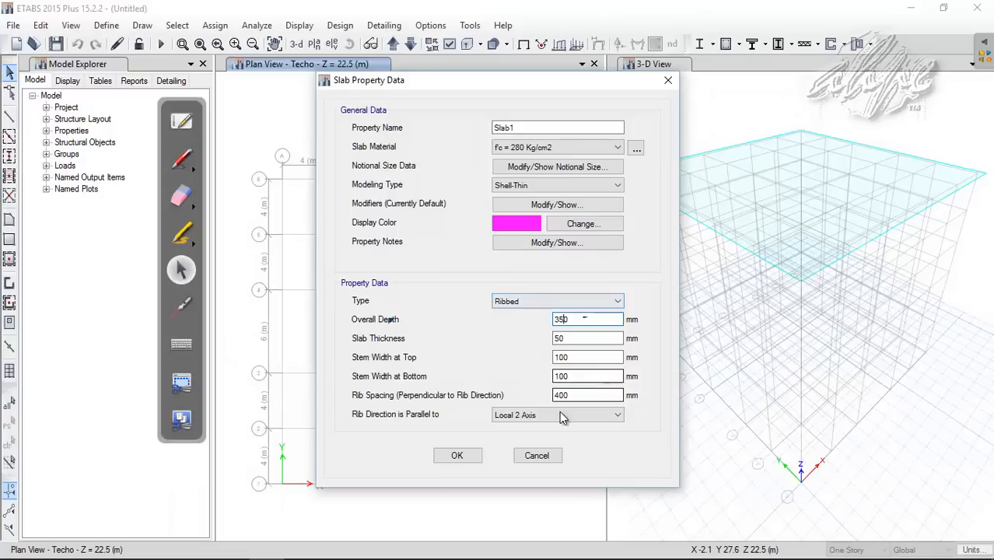
Step: Name the copied slab property Alig. 1Dir. B, accept it and close the slab property definitions
double_click(533, 129)
drag(506, 90, 520, 94)
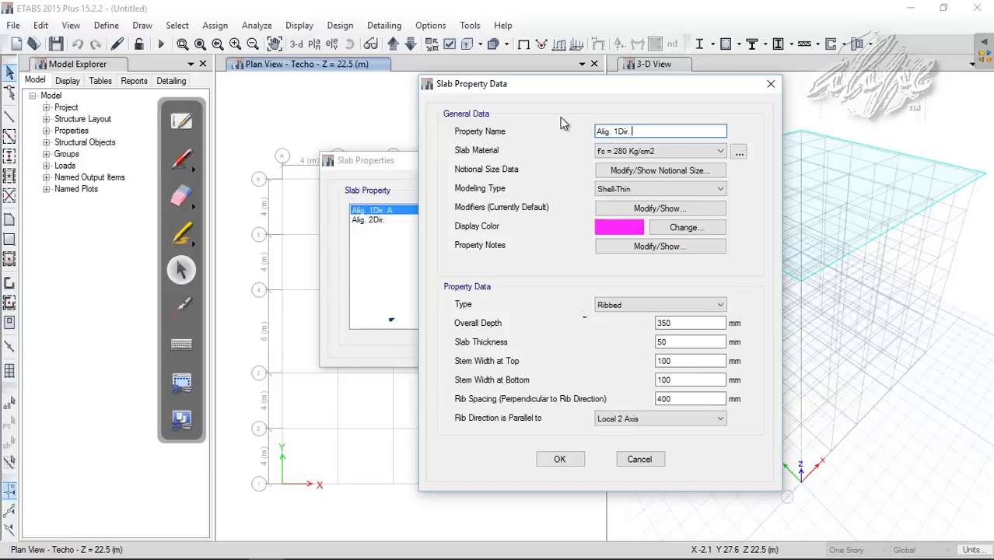
click(568, 459)
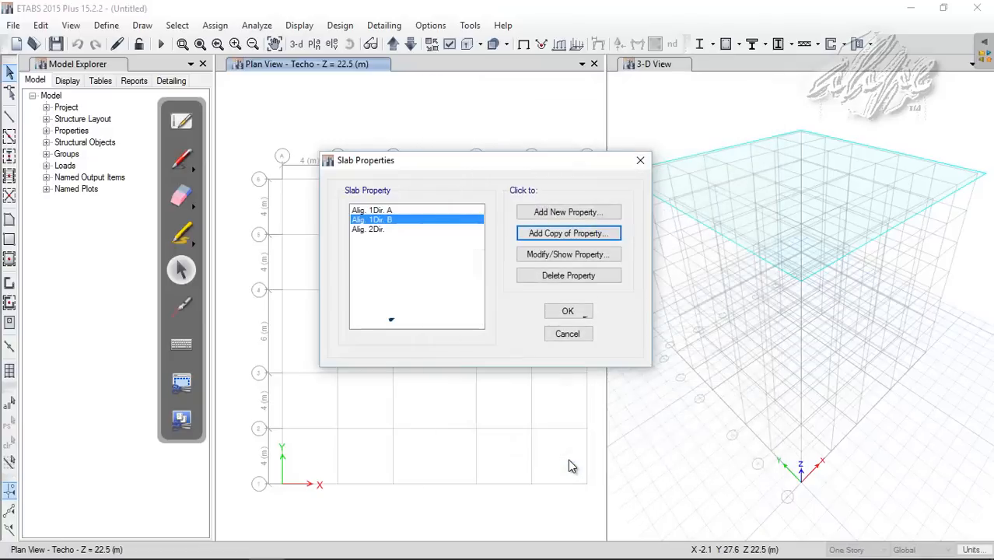
click(569, 309)
Step: Switch to the PDF manual and review the beam V-1 and column C-01 section definitions in Figures 2-6 and 2-7
click(755, 548)
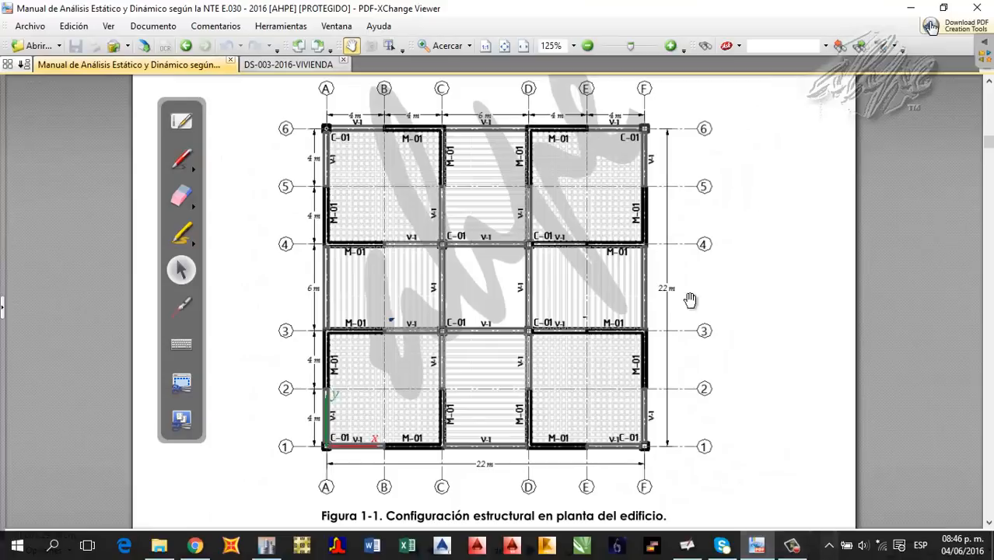
scroll(461, 147, down, 3)
scroll(490, 231, down, 20)
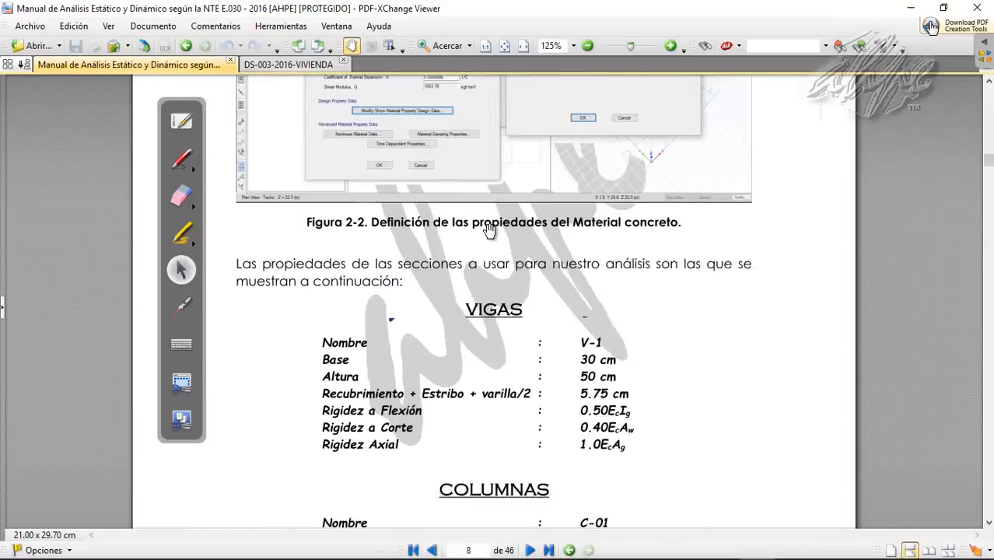
scroll(491, 231, down, 15)
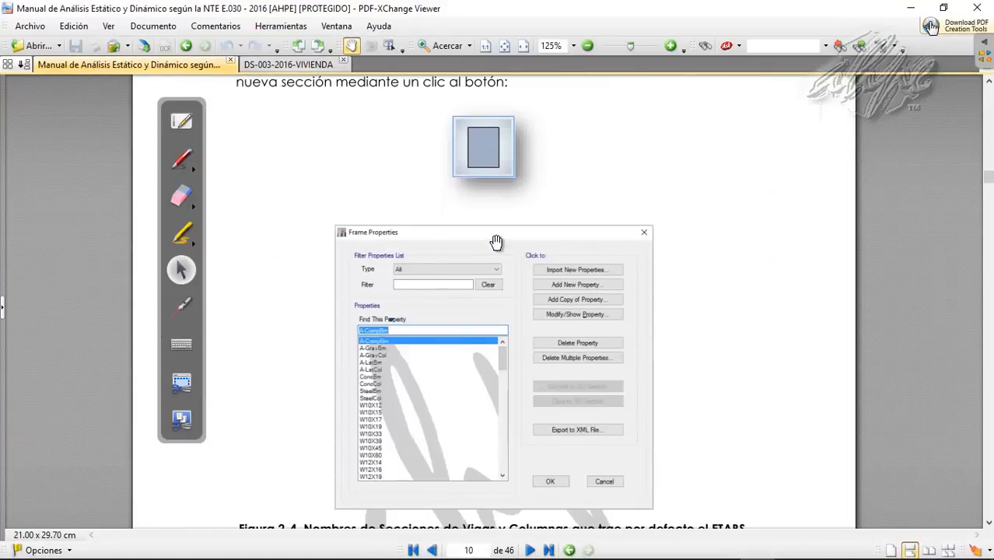
scroll(497, 245, down, 15)
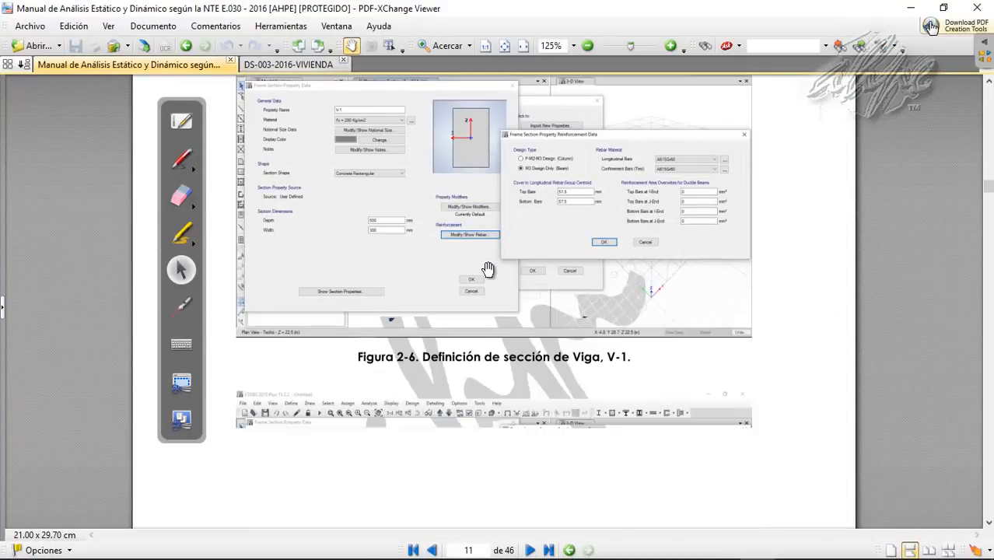
scroll(496, 286, down, 5)
scroll(498, 281, up, 8)
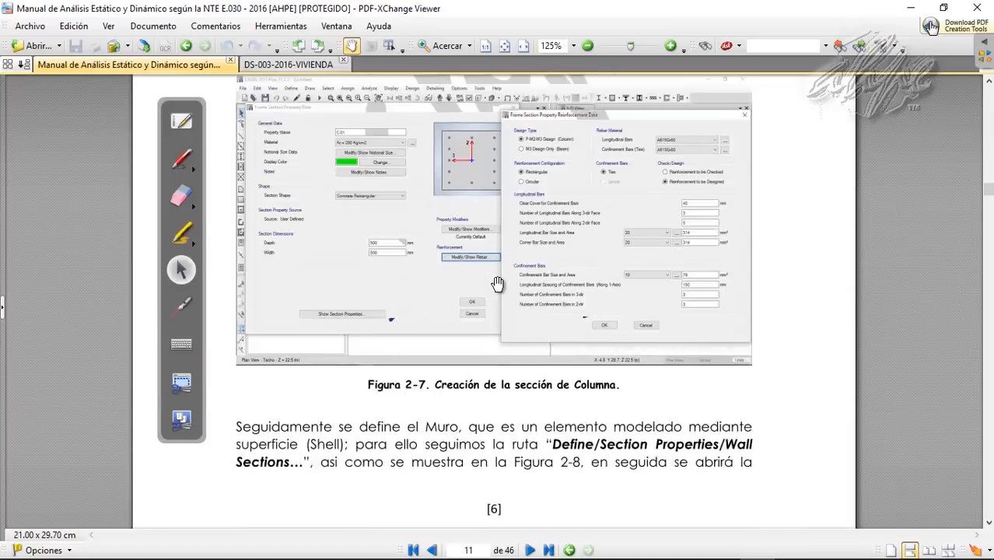
scroll(498, 281, up, 4)
scroll(498, 281, down, 11)
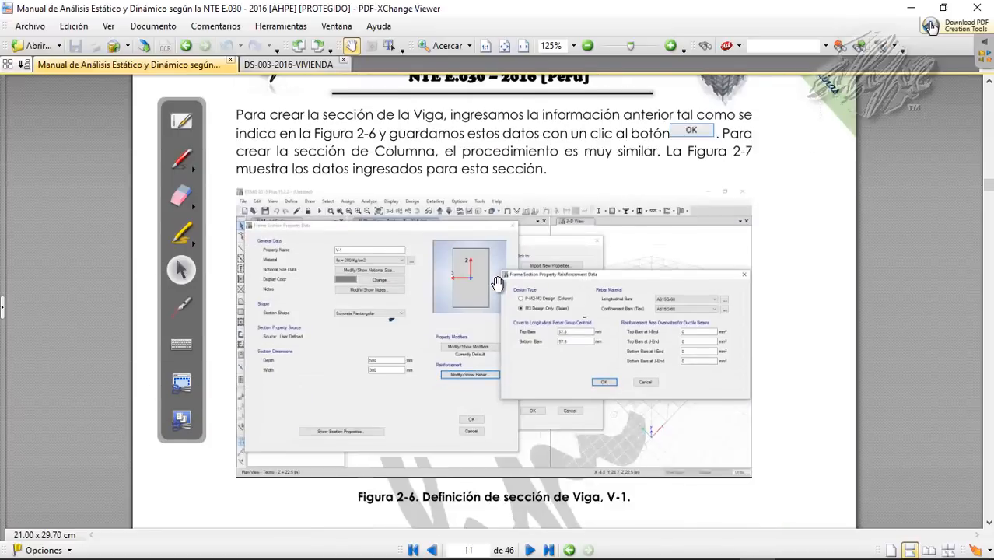
scroll(497, 283, down, 5)
scroll(496, 264, up, 14)
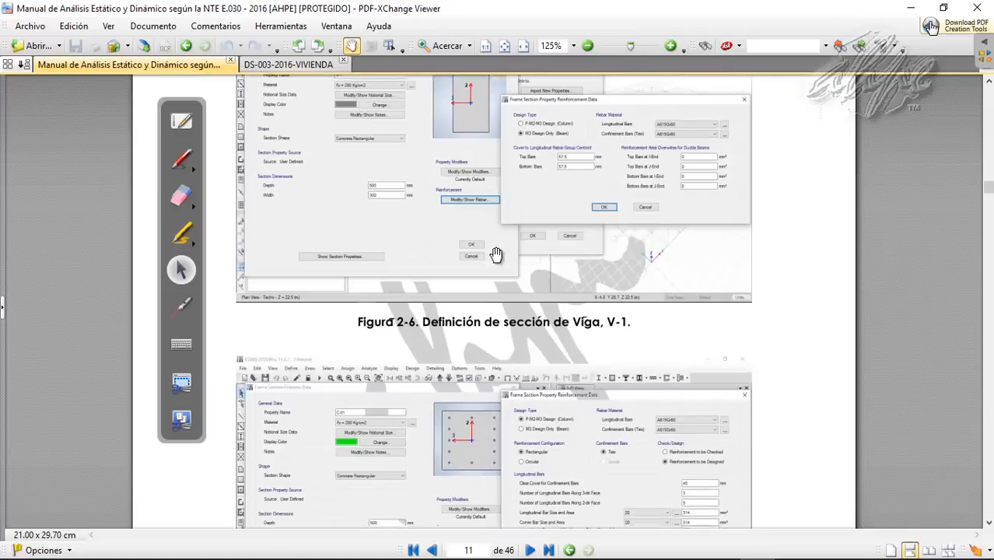
scroll(496, 255, up, 2)
scroll(490, 264, down, 4)
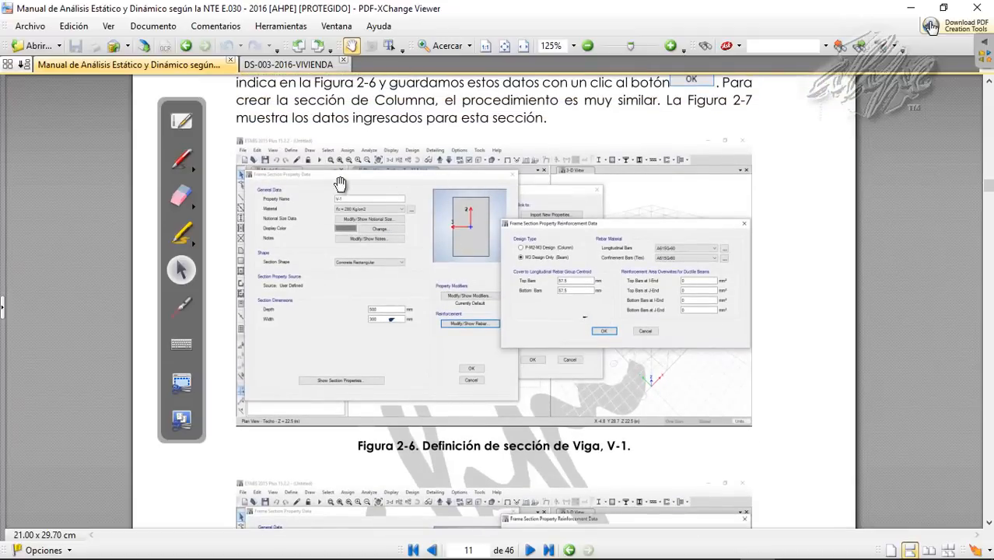
scroll(564, 393, down, 4)
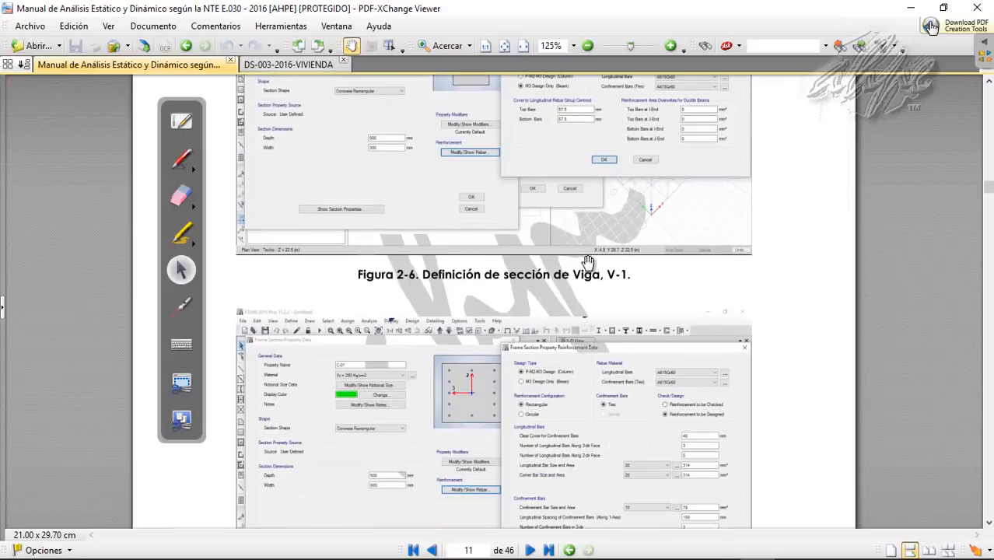
scroll(559, 266, down, 5)
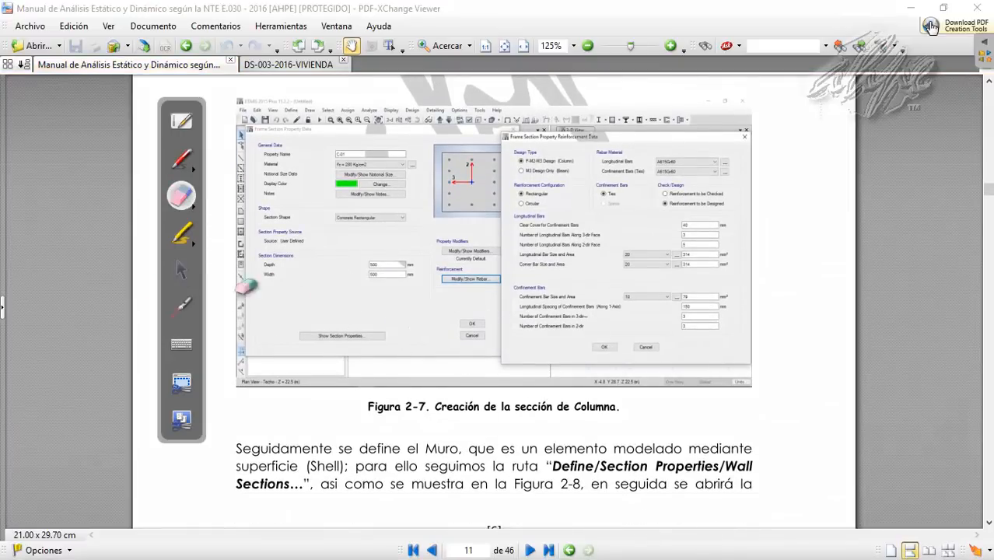
Step: Review the manual's instructions for defining wall sections around Figure 2-8, including the M-01 wall property data
scroll(504, 412, down, 7)
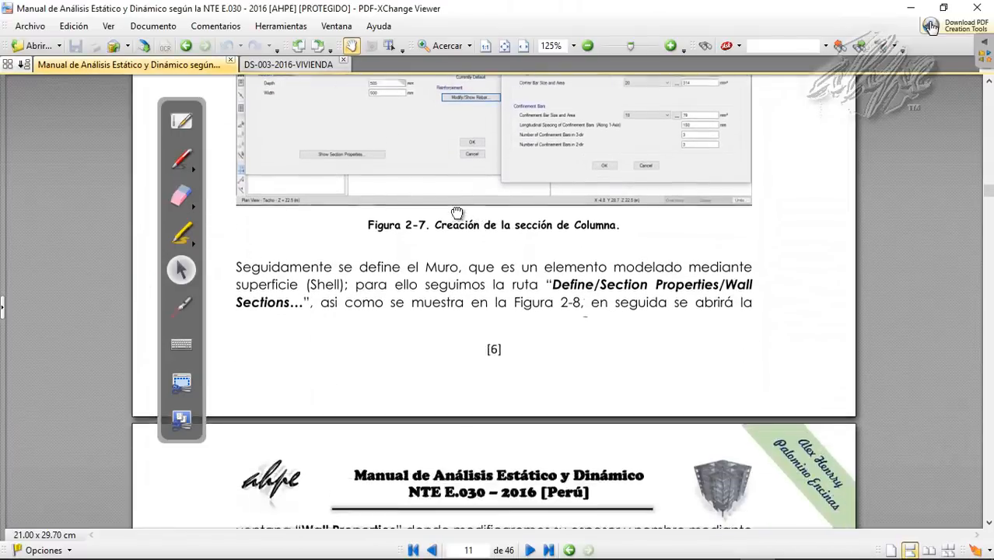
drag(458, 304, 417, 151)
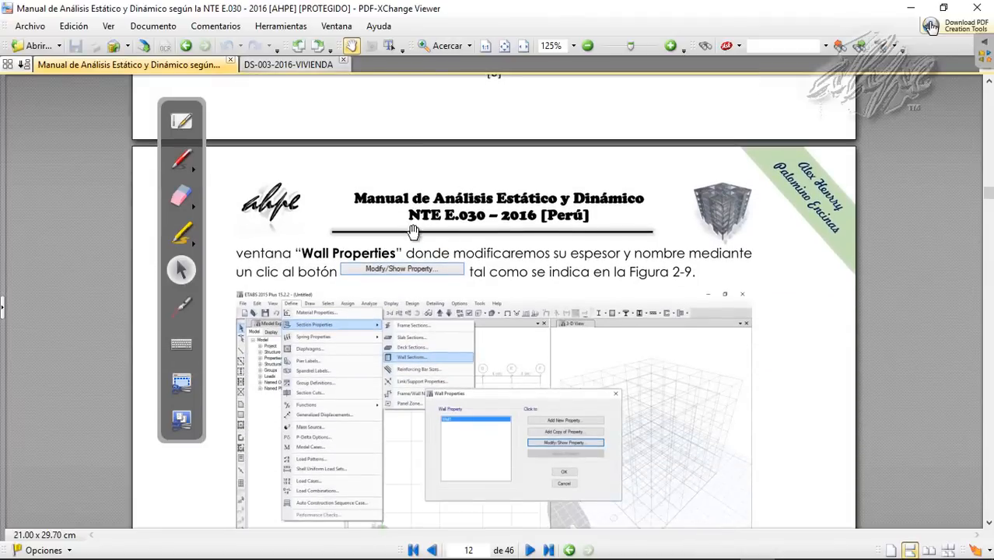
scroll(484, 262, down, 4)
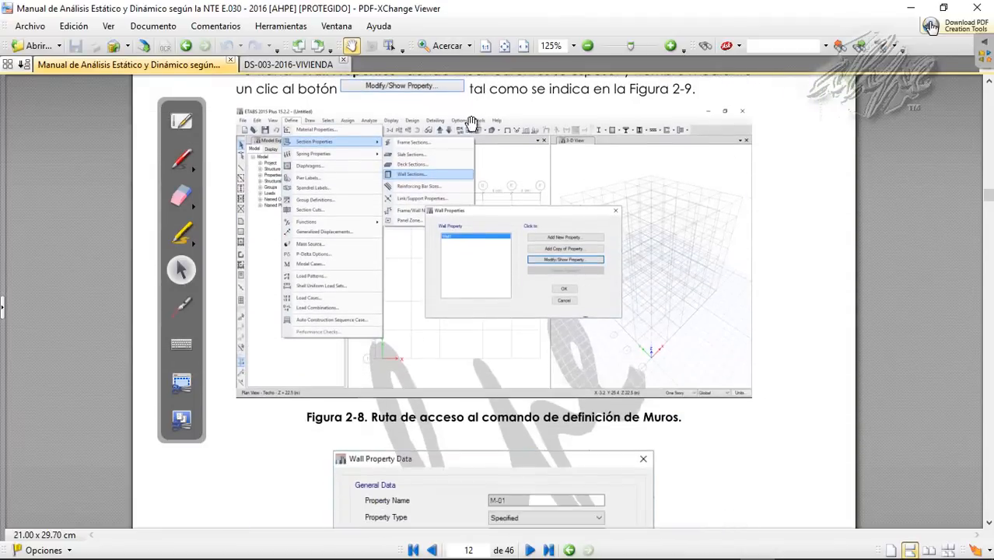
scroll(486, 212, up, 1)
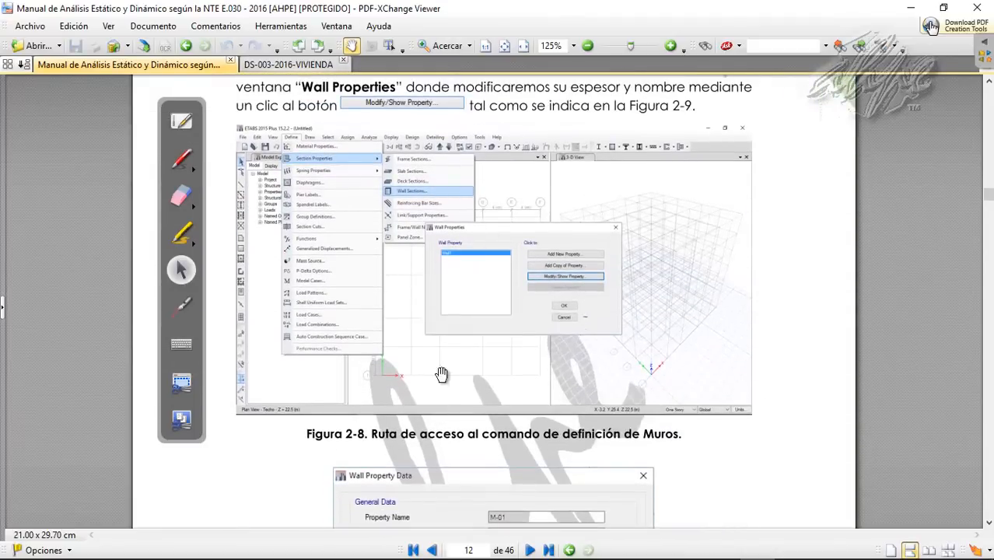
drag(428, 452, 427, 394)
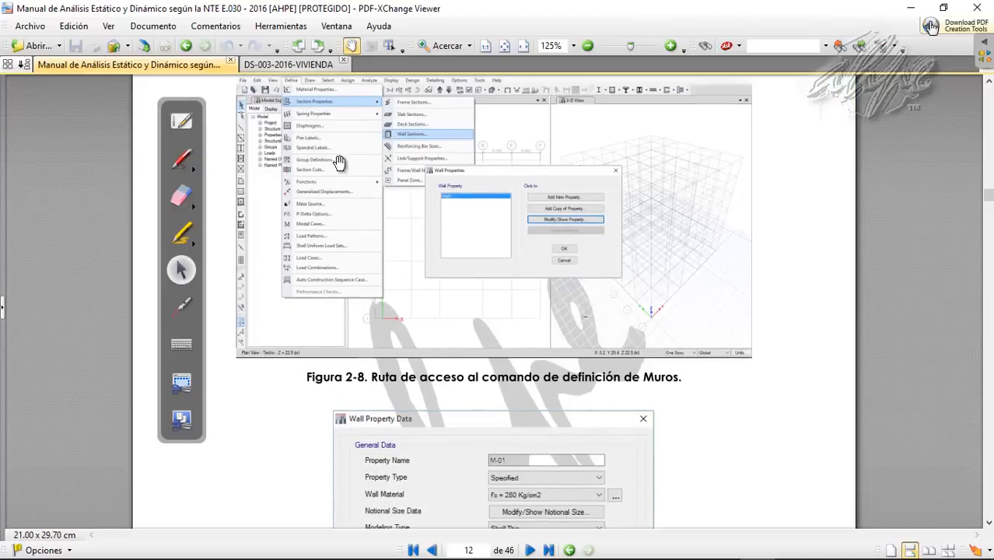
Step: Review the M-01 wall definition in Figure 2-9 and the slab definition path and ribbed and waffle slab data in Figures 2-10 and 2-11
scroll(556, 395, down, 6)
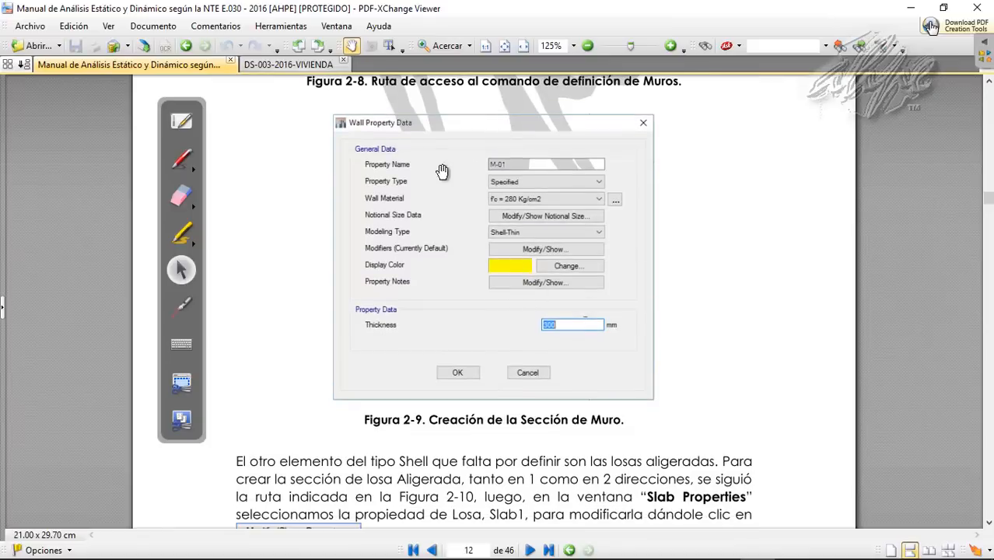
drag(510, 399, 449, 78)
drag(491, 344, 455, 112)
scroll(462, 179, down, 2)
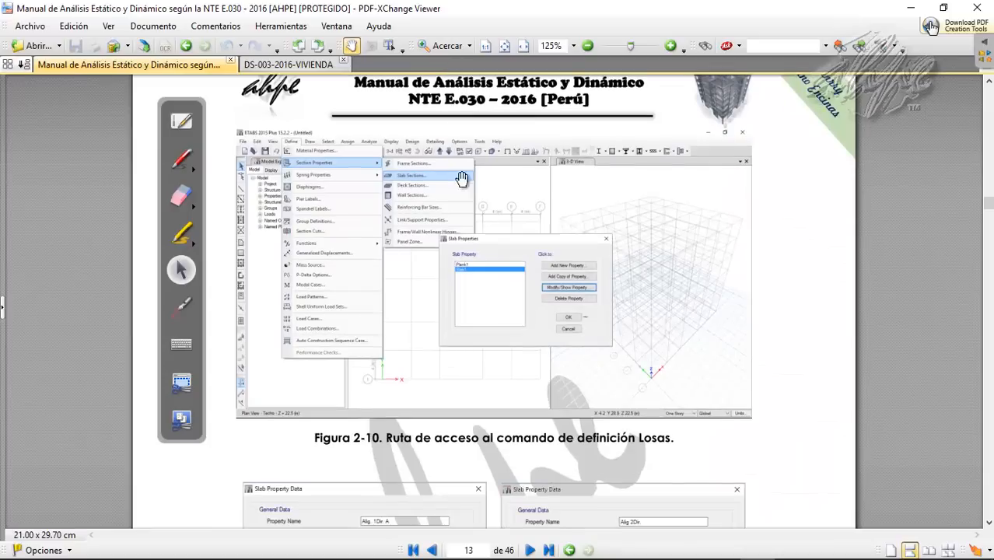
drag(558, 398, 537, 340)
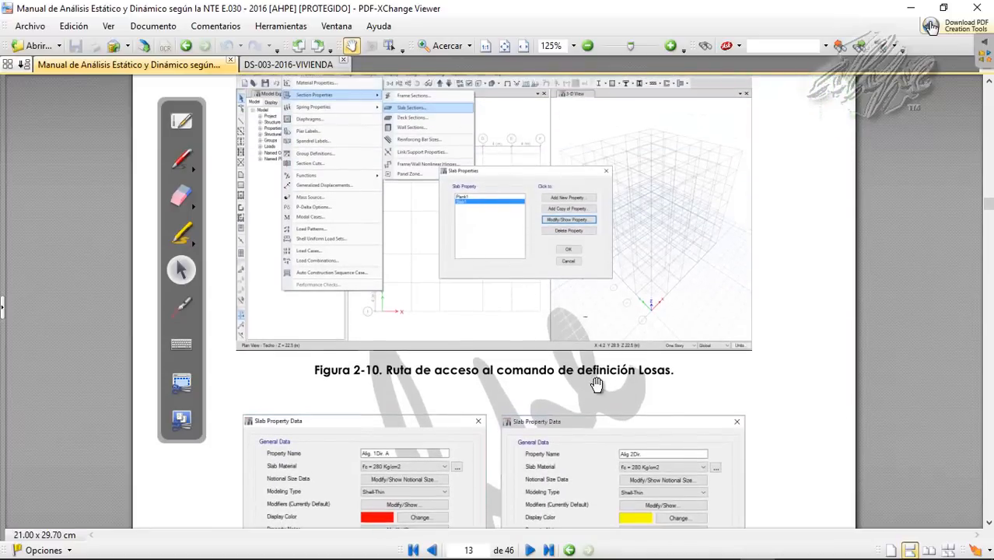
drag(596, 384, 542, 128)
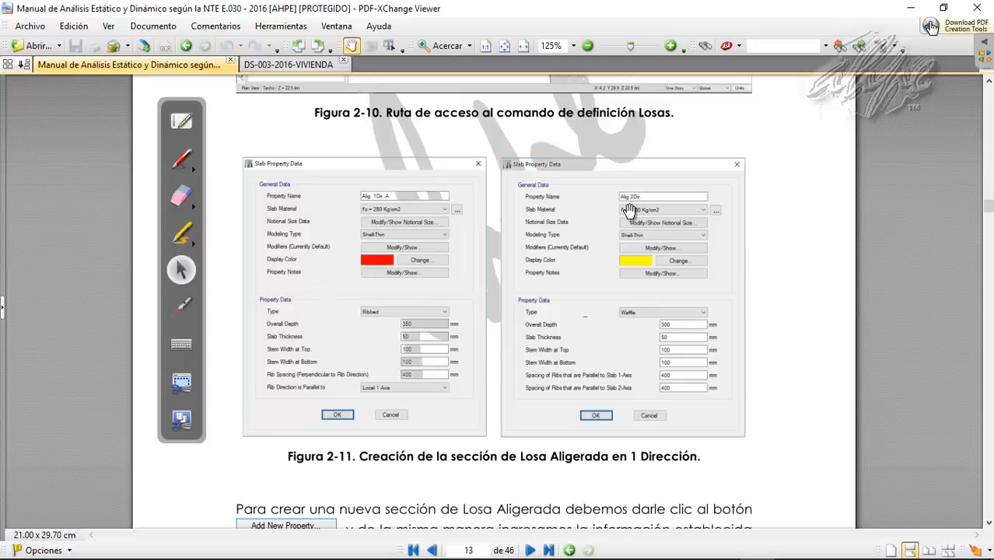
Step: Underline the Ribbed and Waffle types in Figure 2-11 with the pen, then erase both marks
click(189, 167)
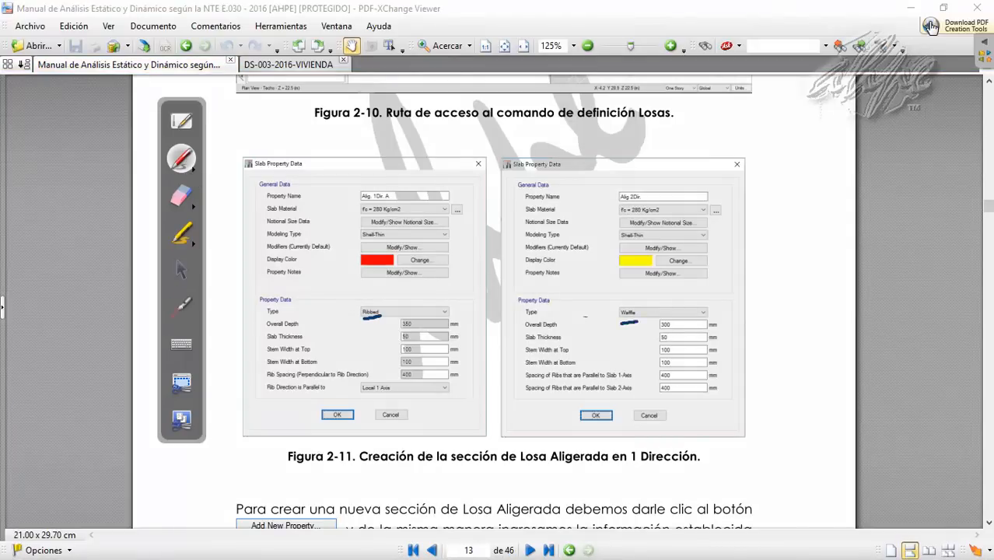
click(180, 196)
click(372, 316)
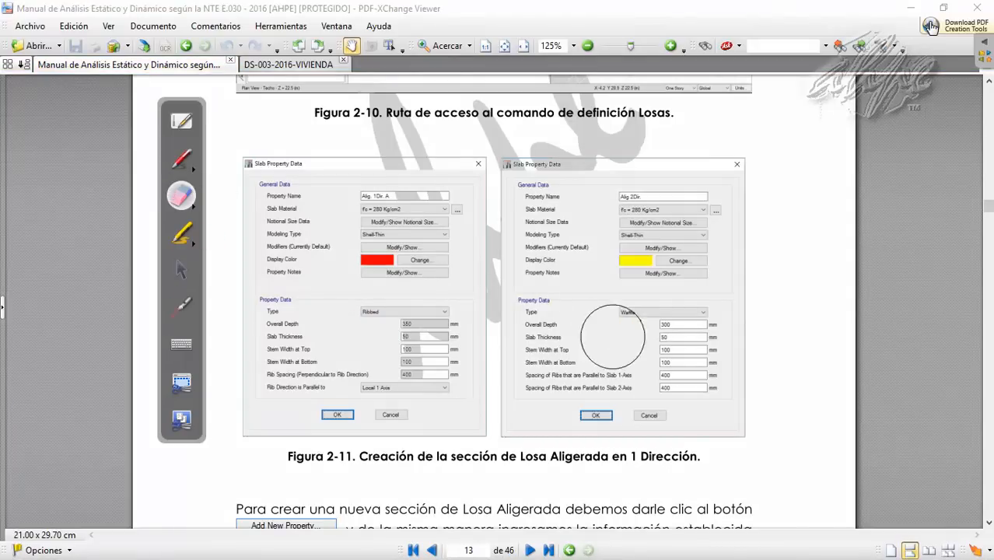
click(630, 321)
click(187, 275)
Step: Go on to section 3, Modelamiento del Edificio, in the manual and move the annotation toolbar off the page
scroll(439, 237, down, 10)
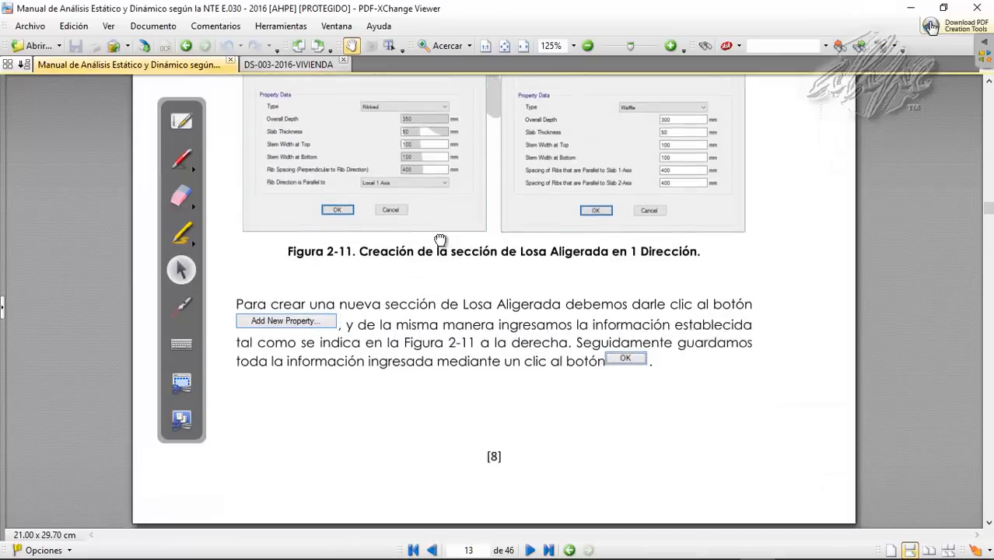
scroll(375, 169, down, 5)
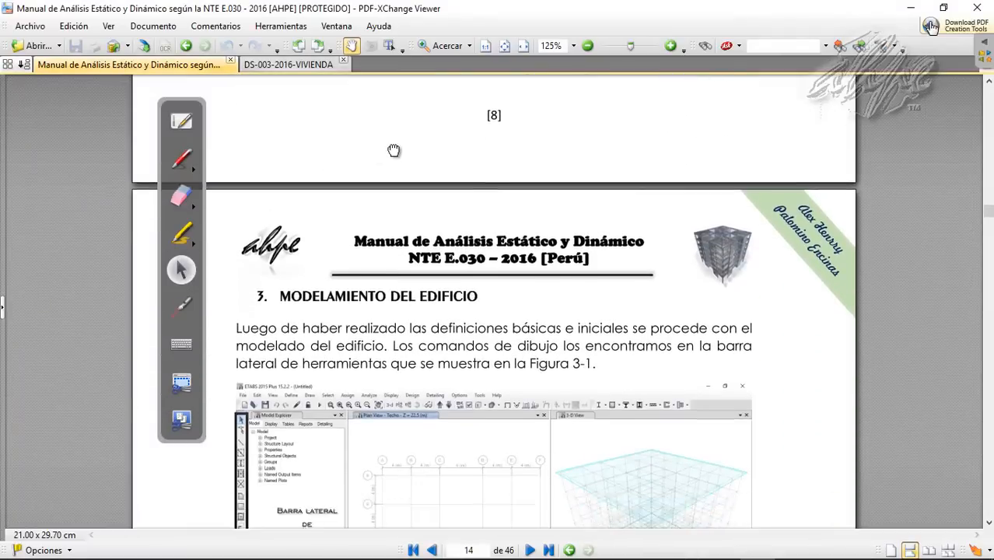
drag(372, 187, 372, 165)
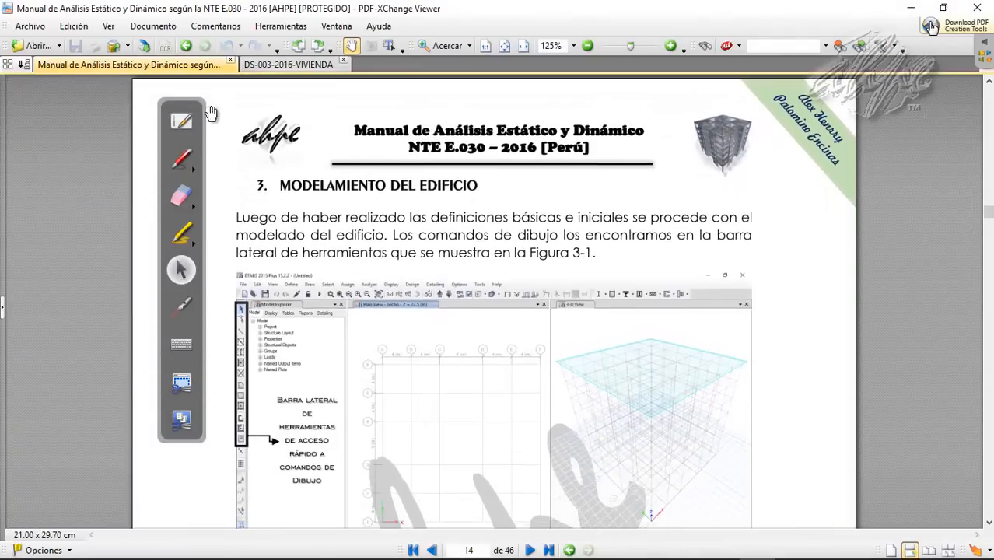
drag(210, 114, 112, 113)
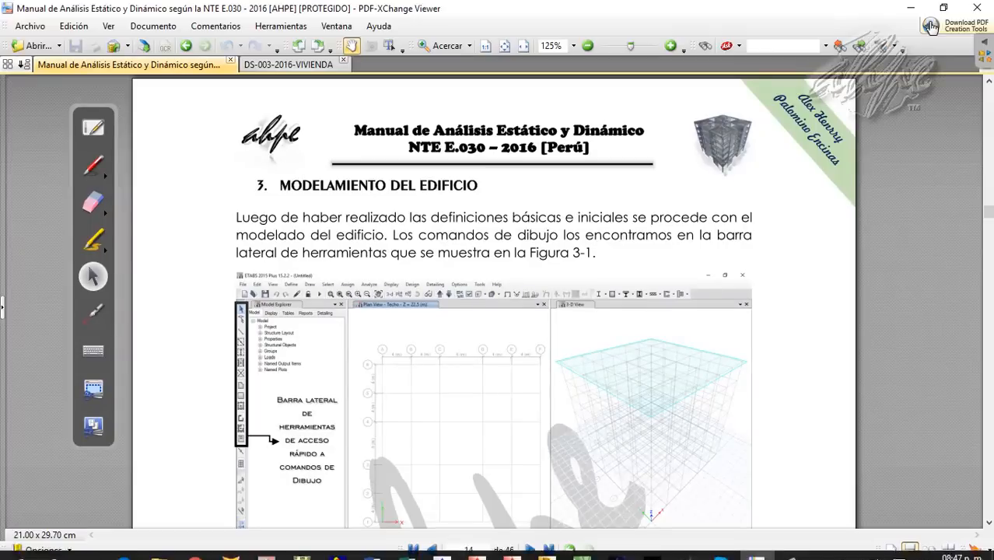
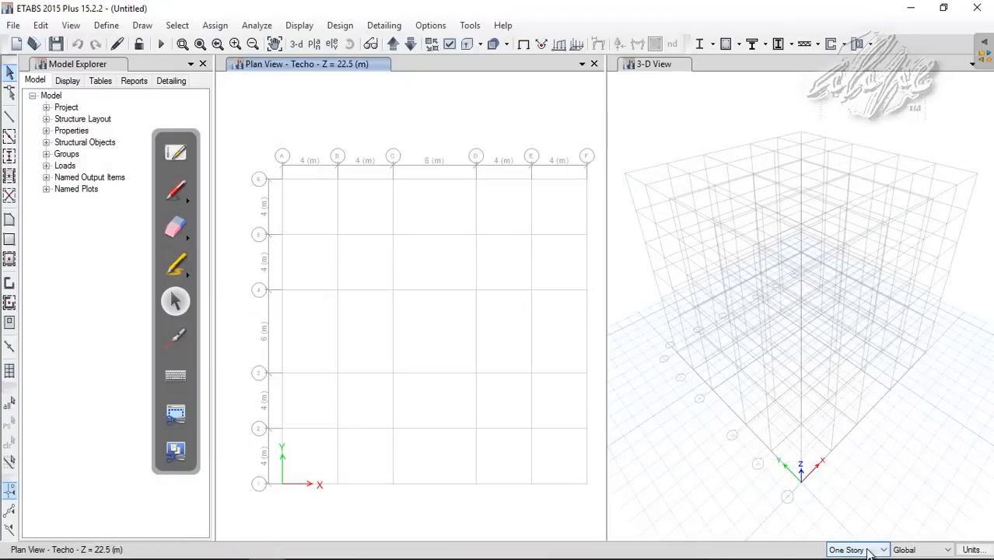
Step: In ETABS, set the plan view's drawing scope to Similar Stories
click(868, 551)
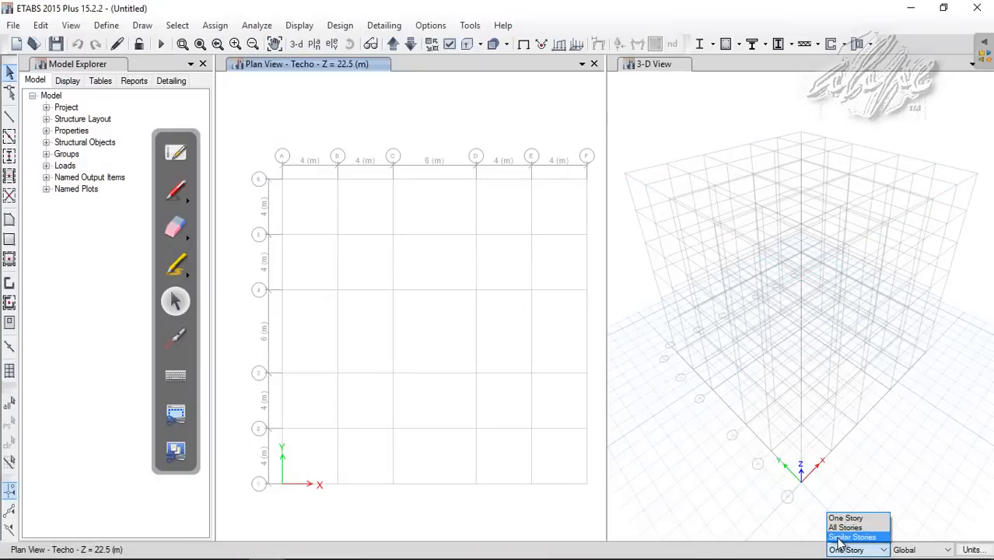
click(856, 538)
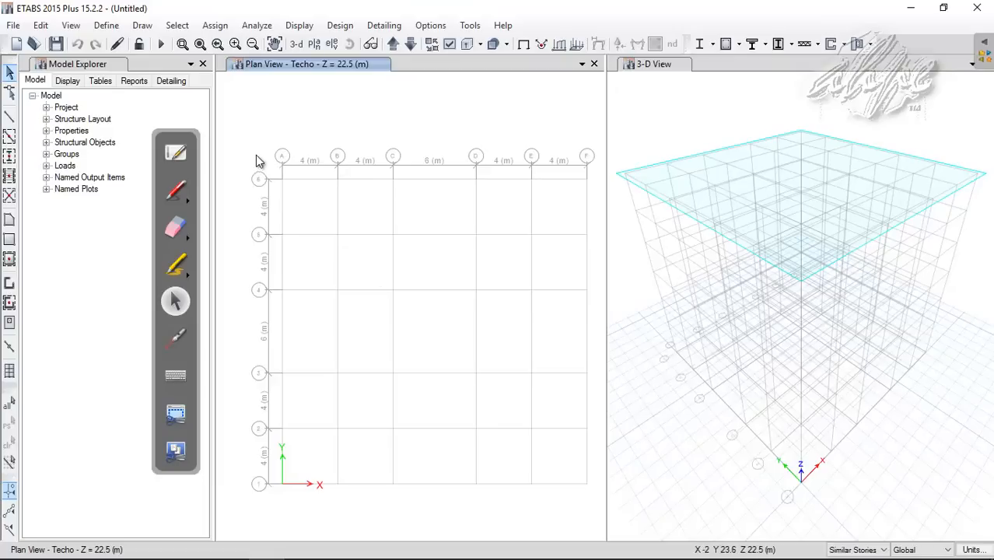
drag(256, 153, 597, 484)
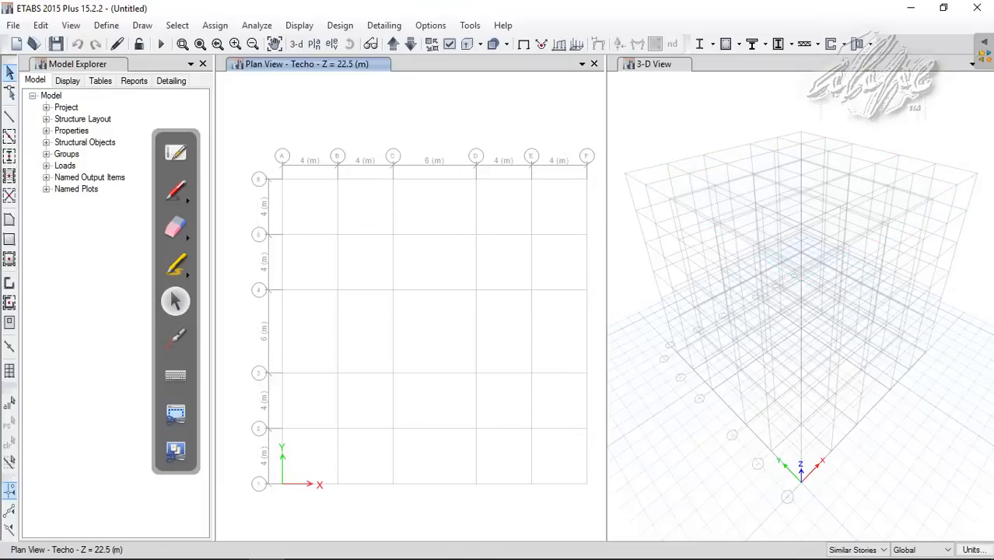
Step: Switch to the PDF manual and examine the column layout in Figure 3-3, enlarged to the page width
click(755, 548)
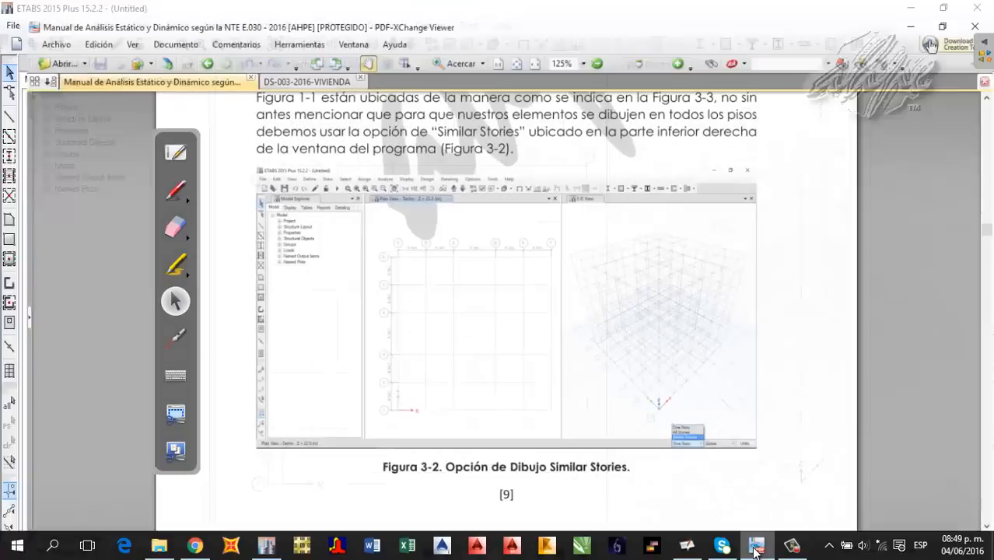
drag(506, 340, 460, 80)
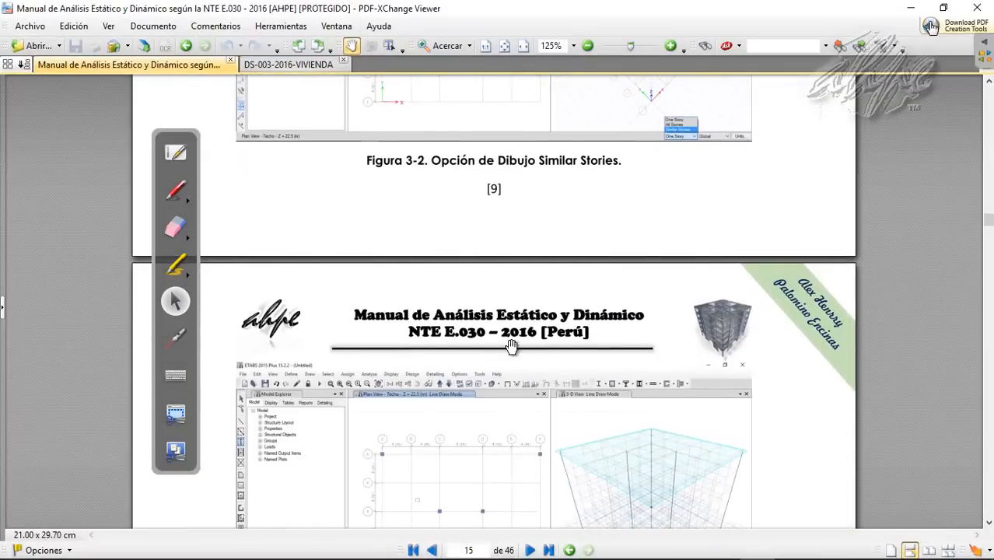
drag(512, 347, 517, 145)
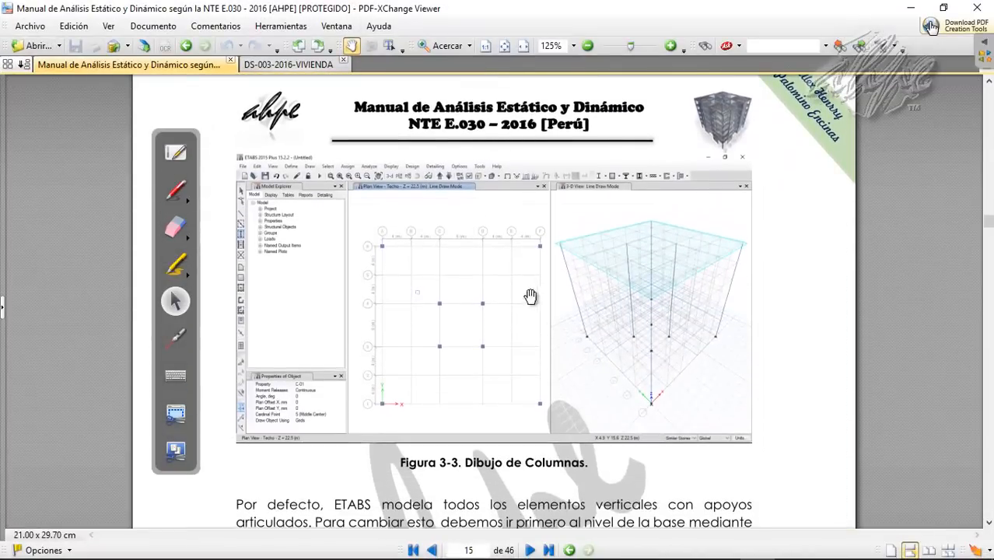
mouse_move(529, 296)
mouse_down()
mouse_move(533, 276)
mouse_move(538, 310)
mouse_up()
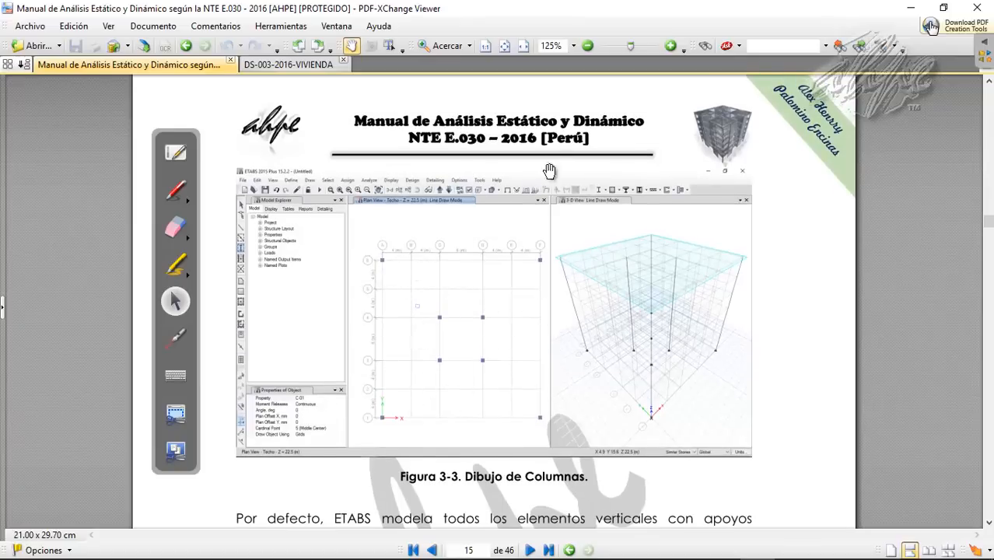
click(523, 45)
scroll(491, 280, down, 3)
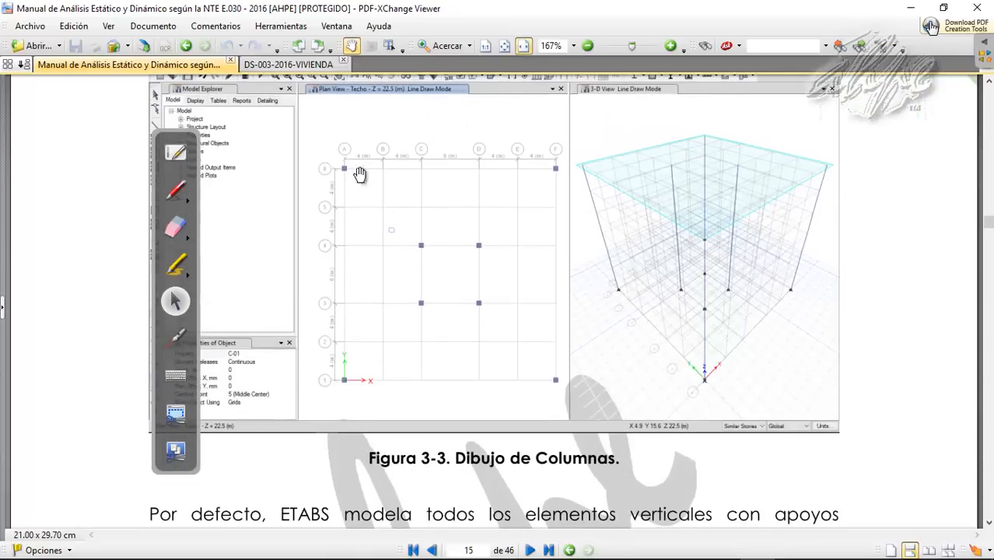
mouse_move(712, 554)
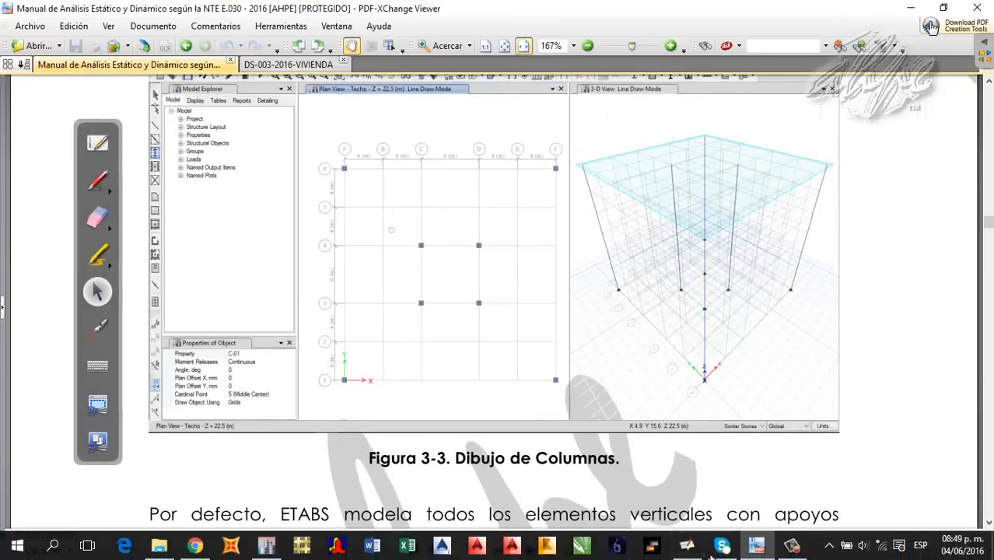
Step: Return to ETABS, activate the quick column drawing tool and outline it with the pen
click(757, 545)
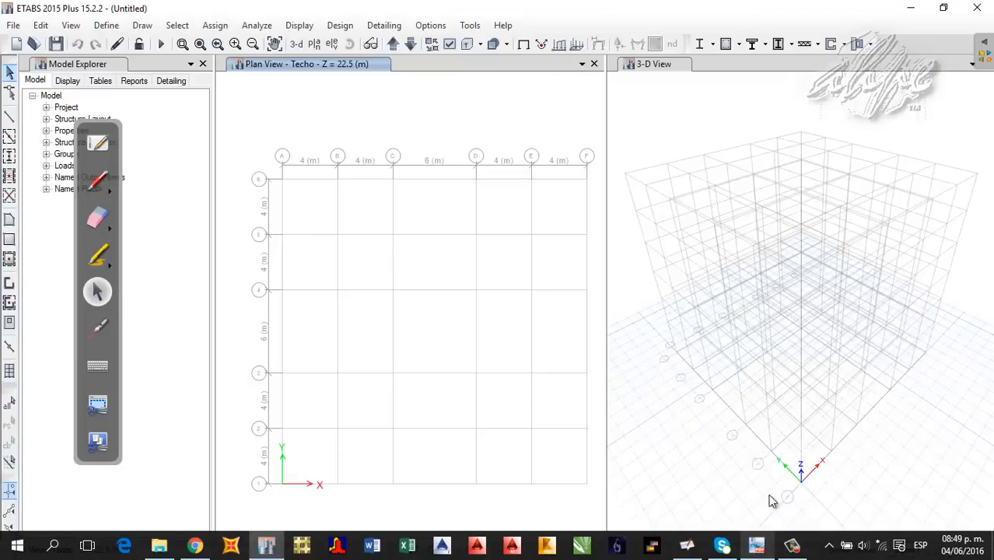
click(10, 159)
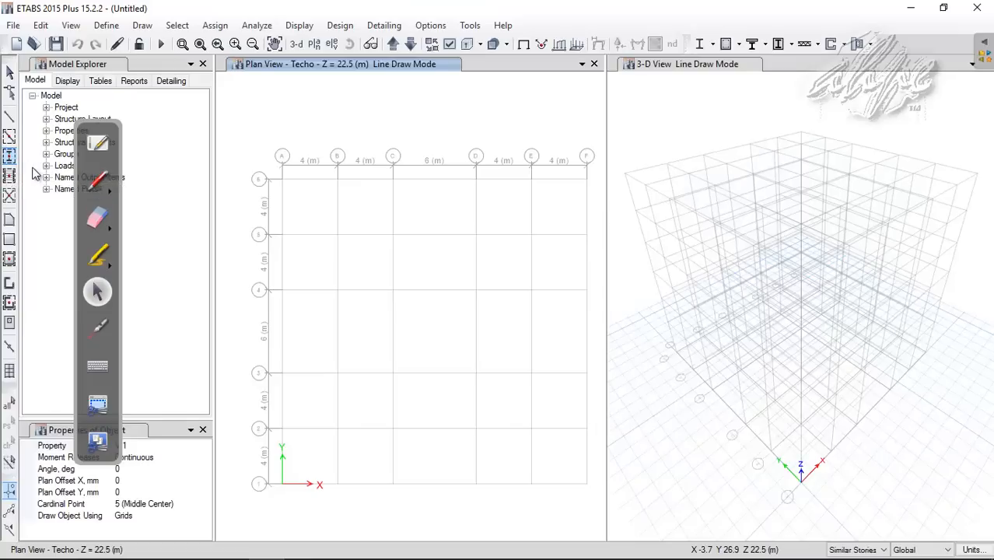
drag(117, 134, 132, 87)
click(112, 129)
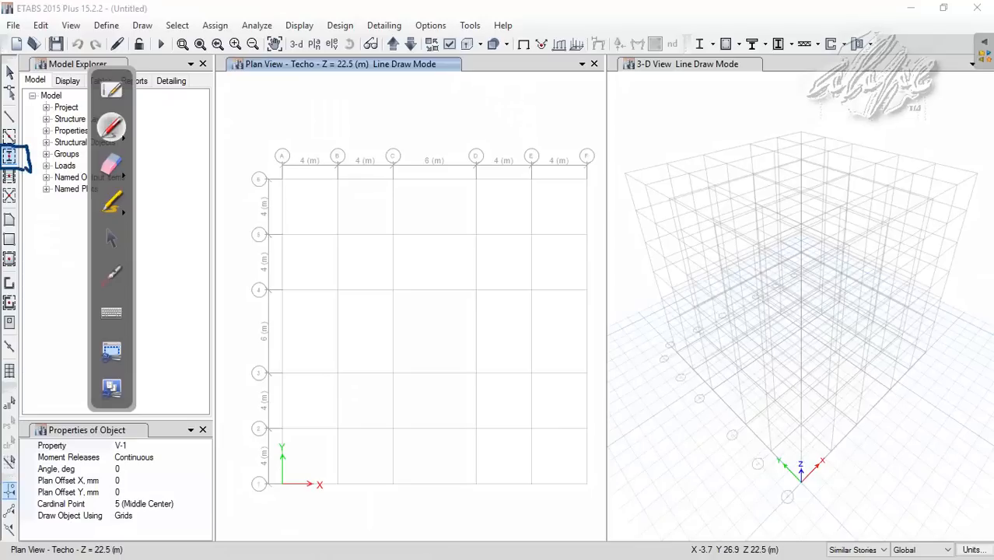
click(111, 238)
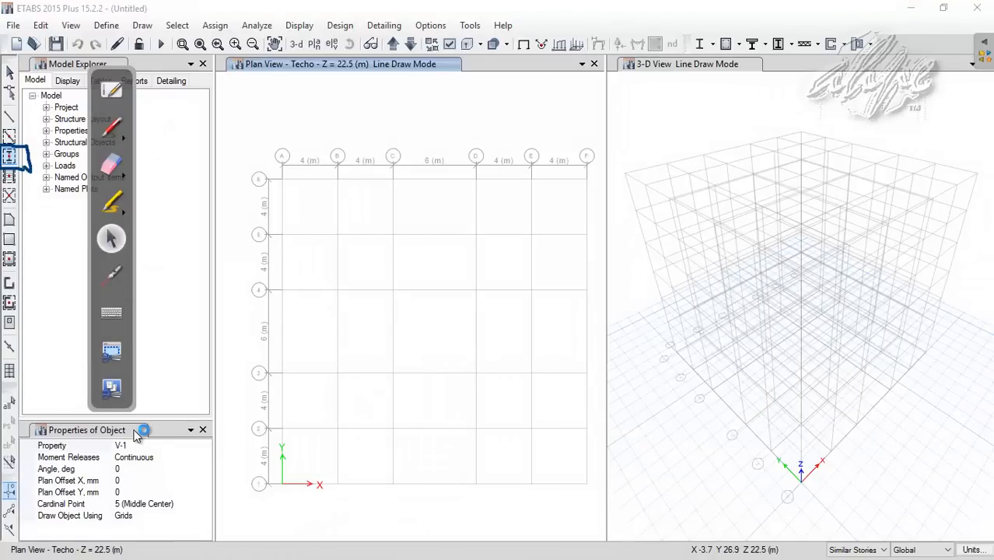
Step: Set the section property of the columns being drawn to C-01
click(84, 432)
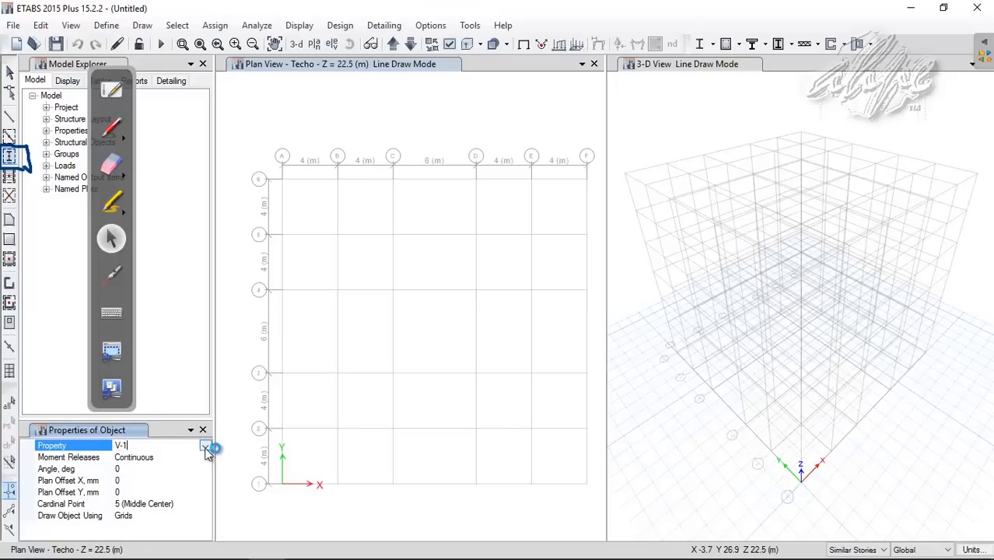
click(137, 444)
drag(133, 445, 114, 445)
click(9, 155)
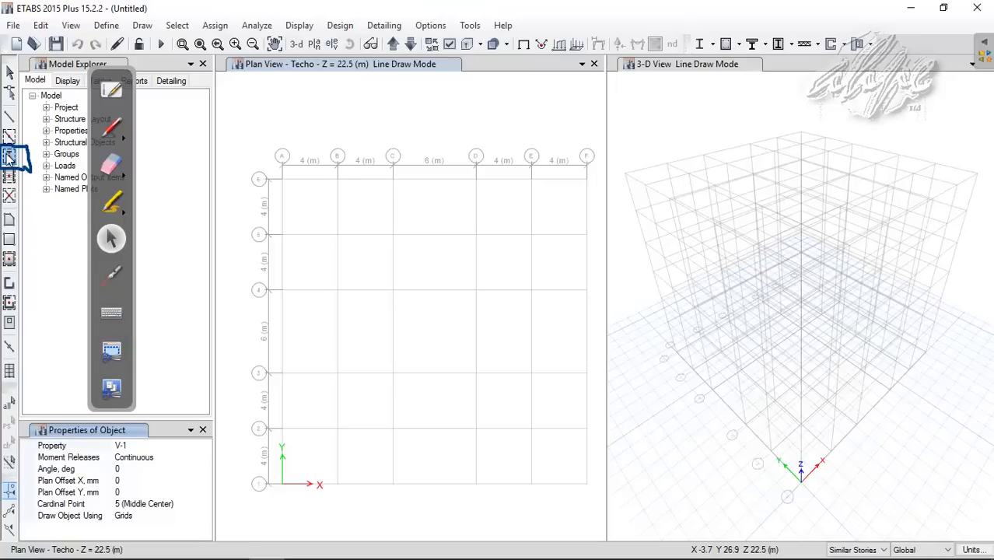
click(171, 445)
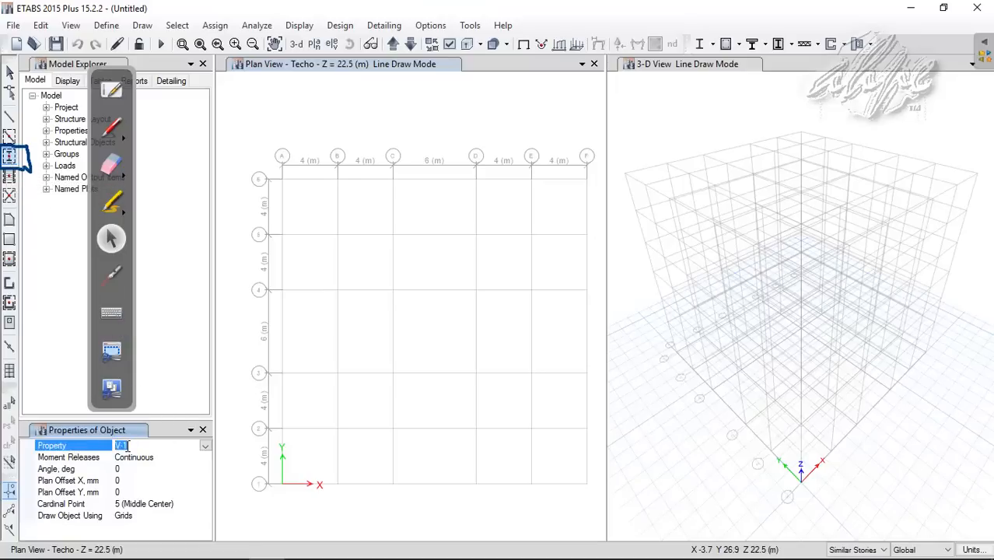
click(206, 446)
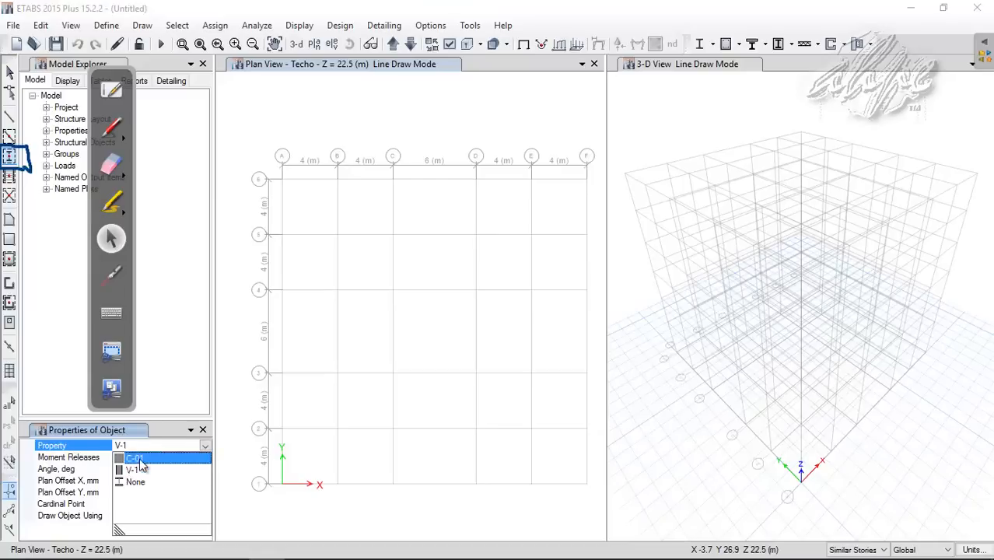
click(135, 458)
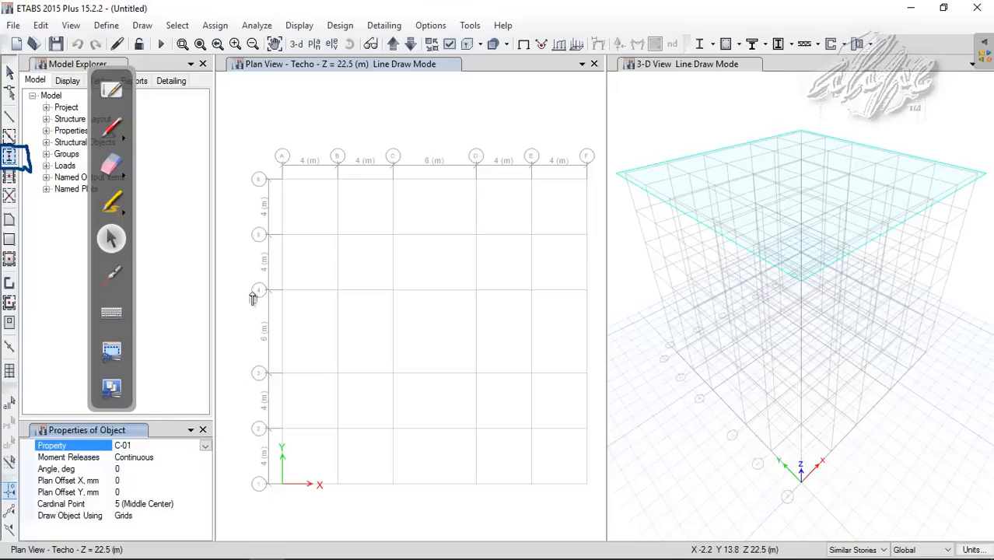
Step: Draw C-01 columns at the plan's four outer grid corners and at the four central intersections of grids C and D with 3 and 4
click(259, 155)
drag(252, 145, 310, 206)
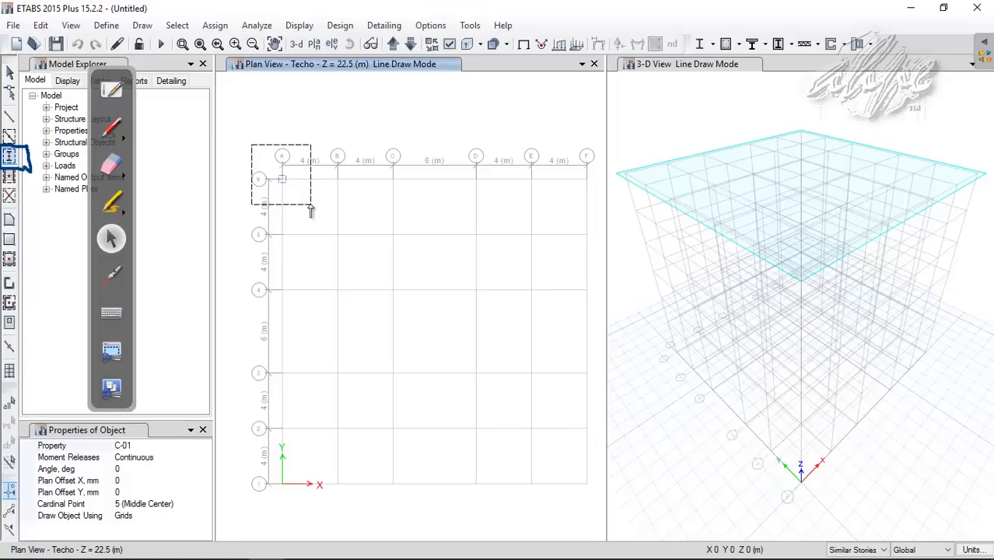
drag(563, 153, 602, 211)
drag(243, 458, 311, 528)
drag(560, 449, 605, 512)
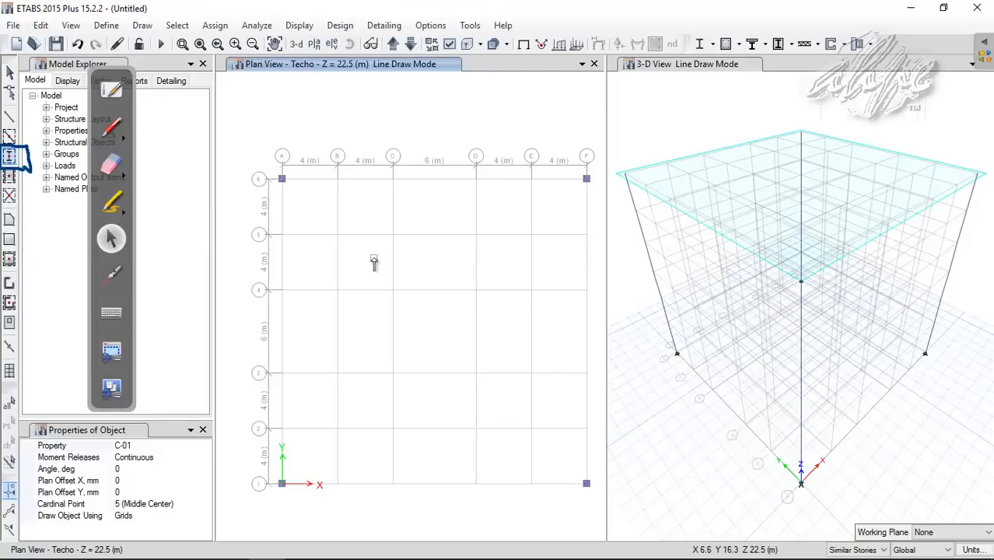
drag(374, 257, 496, 400)
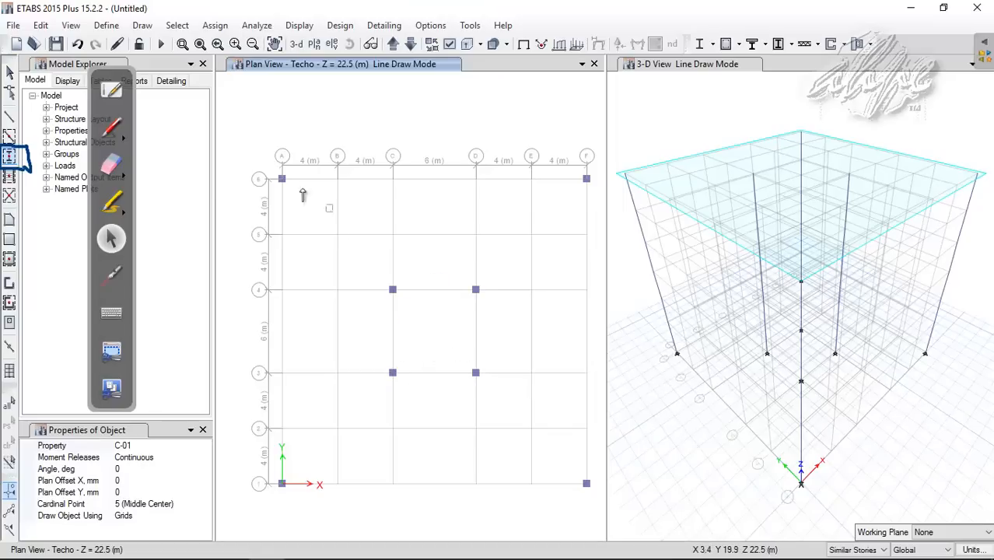
Step: Erase the pen mark around the column drawing tool and move the annotation toolbar aside
click(110, 164)
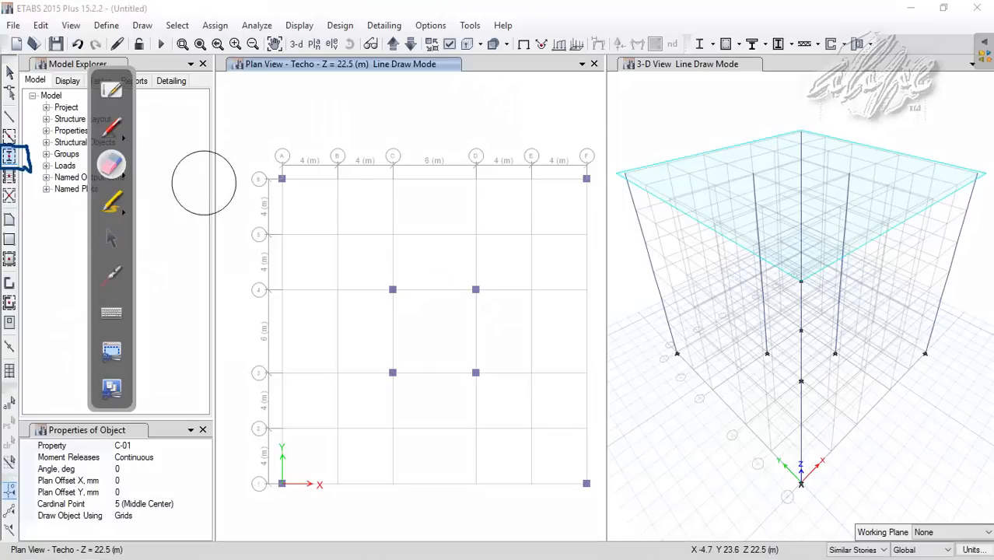
click(22, 160)
click(109, 241)
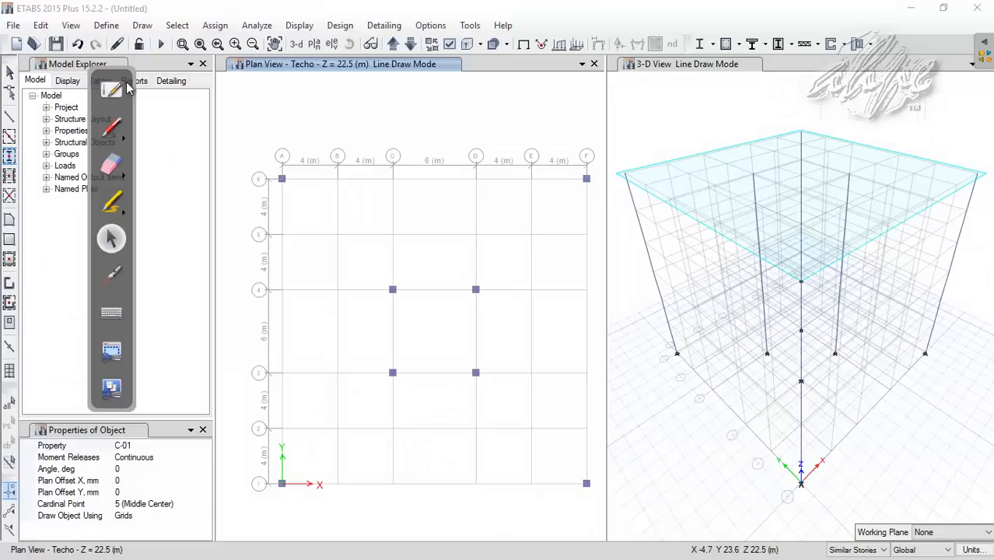
drag(128, 87, 185, 100)
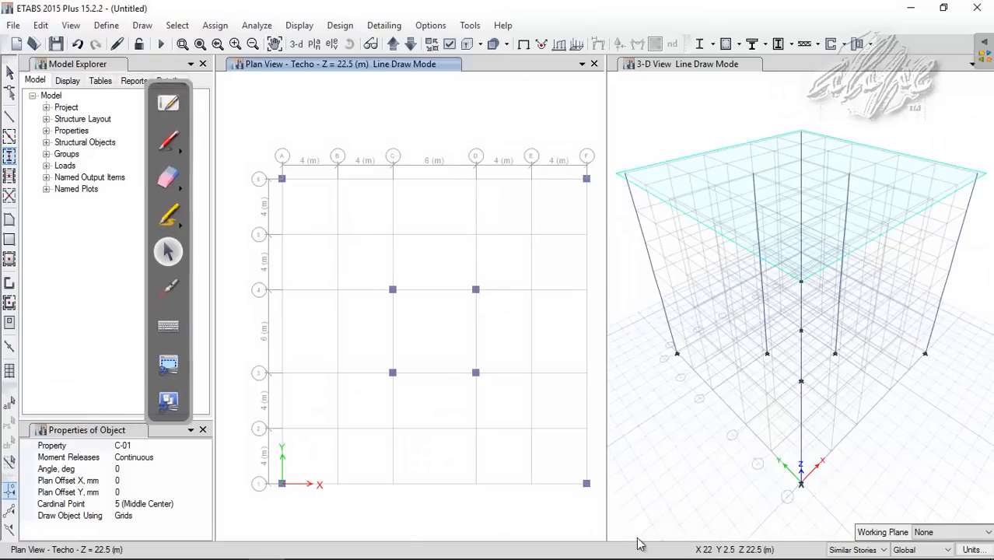
Step: Switch to the PDF manual and read the paragraph below Figura 3-3 on default supports and navigating to the base level
mouse_move(896, 552)
click(757, 553)
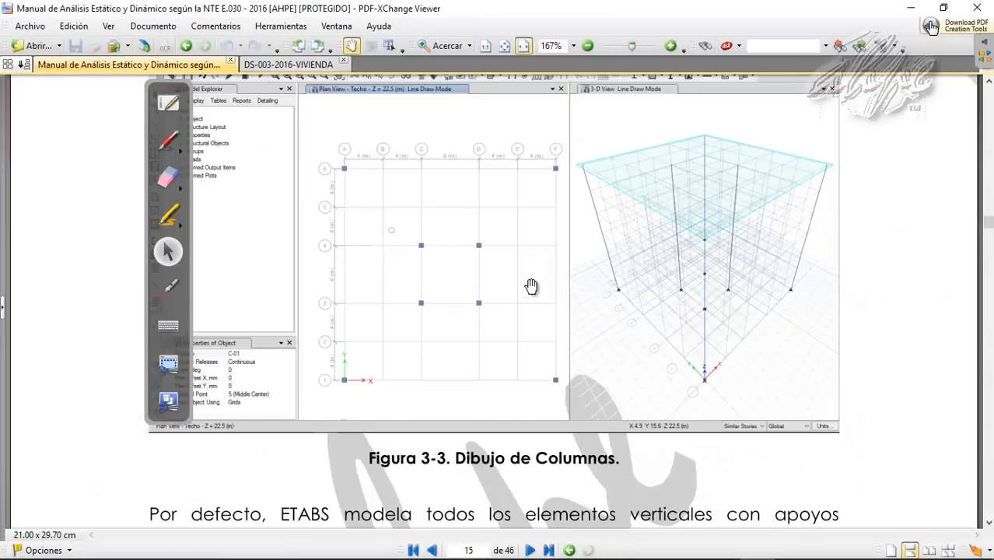
scroll(435, 297, down, 3)
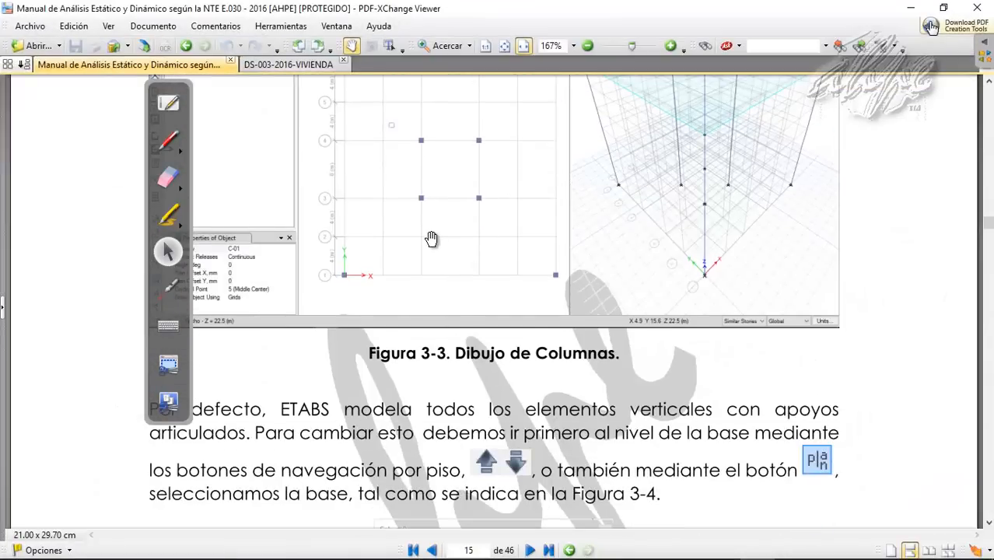
scroll(432, 238, down, 3)
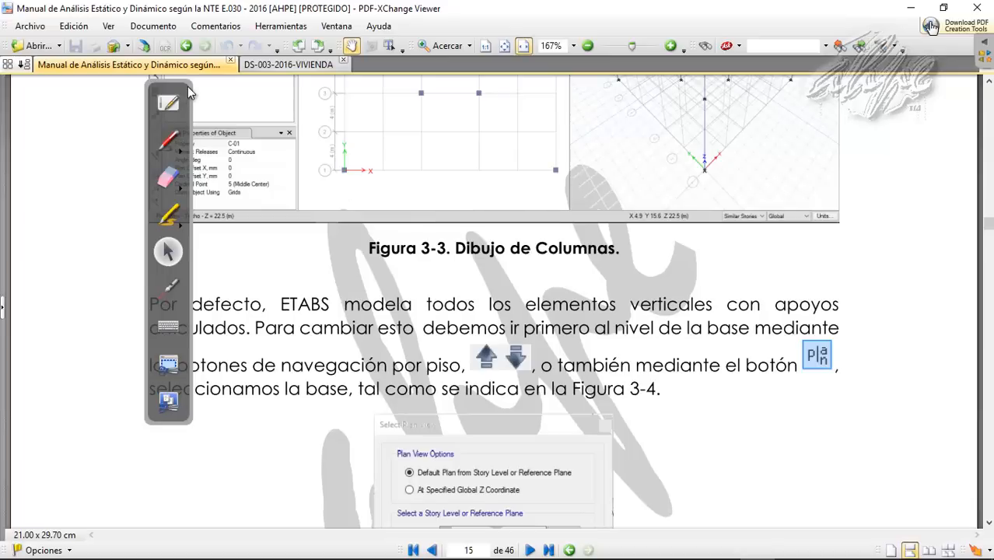
drag(187, 86, 99, 85)
click(337, 220)
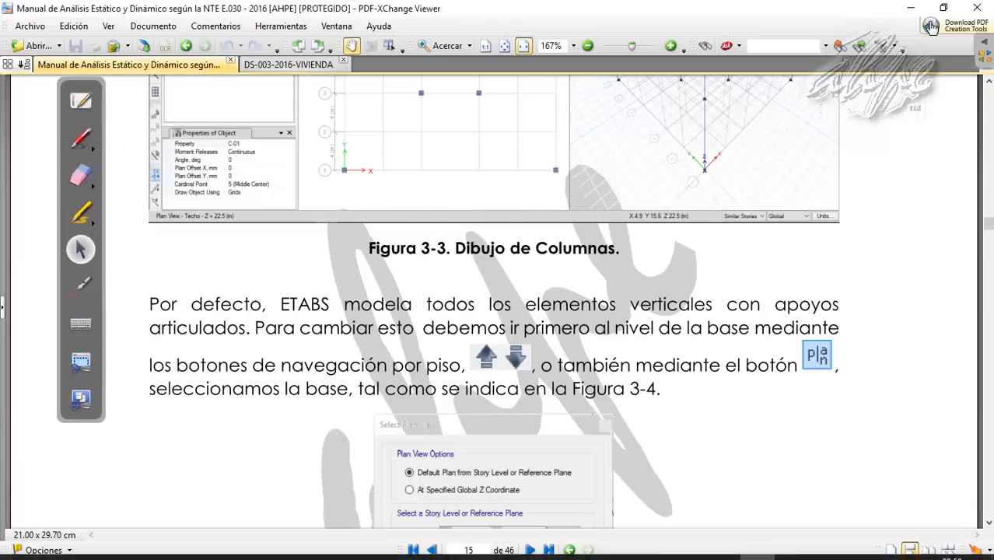
Step: Return to ETABS, leave column drawing for object selection and move the annotation toolbar clear of the drawing tools
click(757, 545)
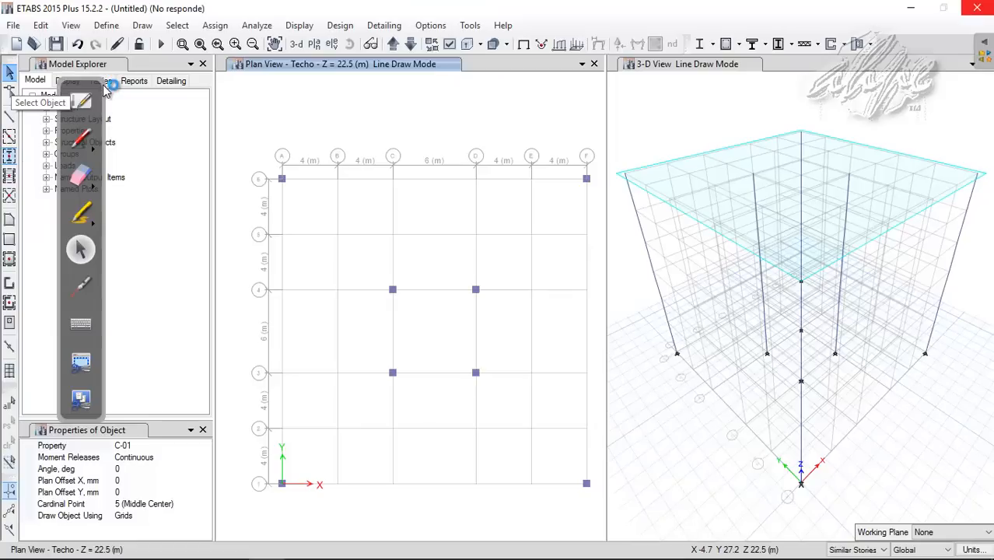
drag(107, 90, 203, 88)
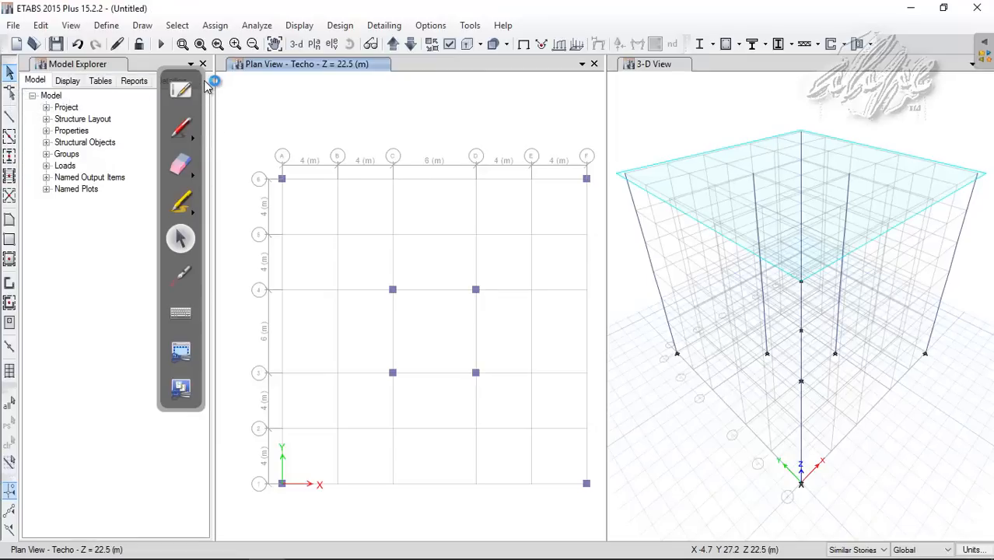
drag(208, 85, 195, 127)
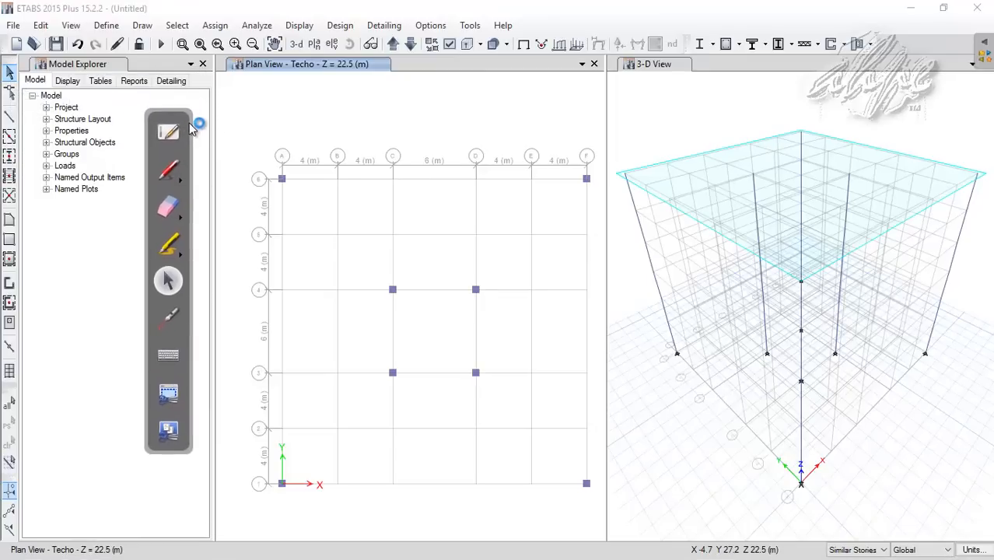
drag(310, 111, 473, 145)
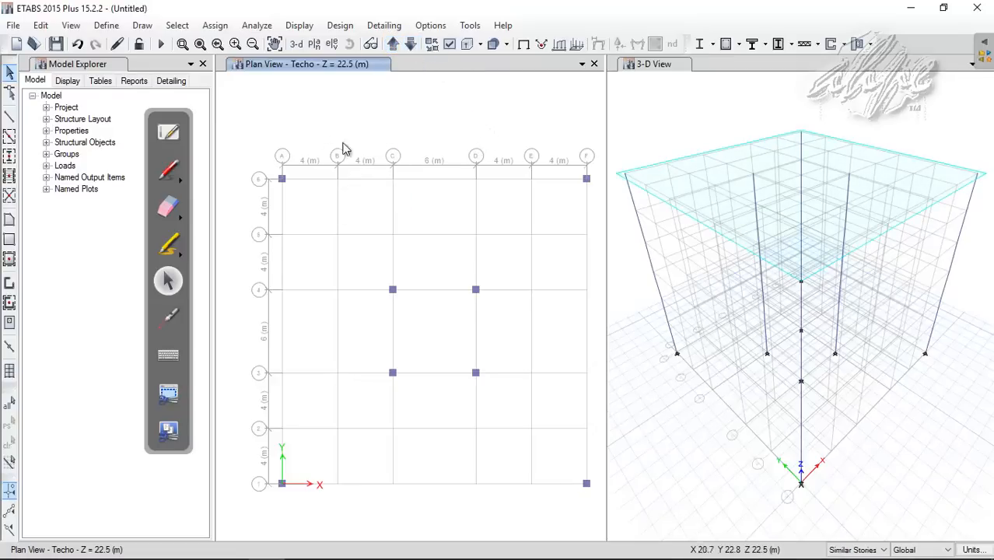
Step: Mark the Techo title, roof plane and column supports with the pen, and circle the plan view and story navigation tools
click(168, 169)
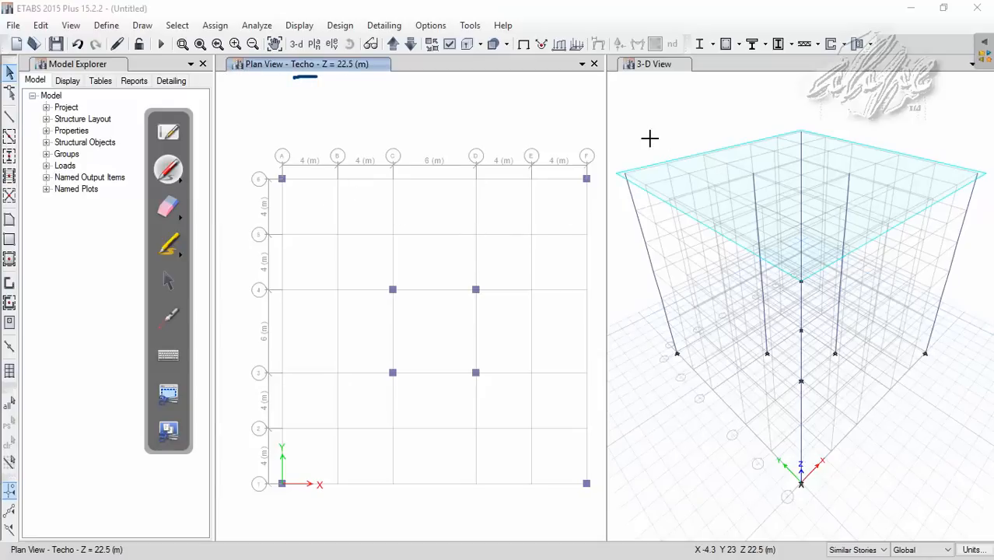
drag(884, 148, 892, 159)
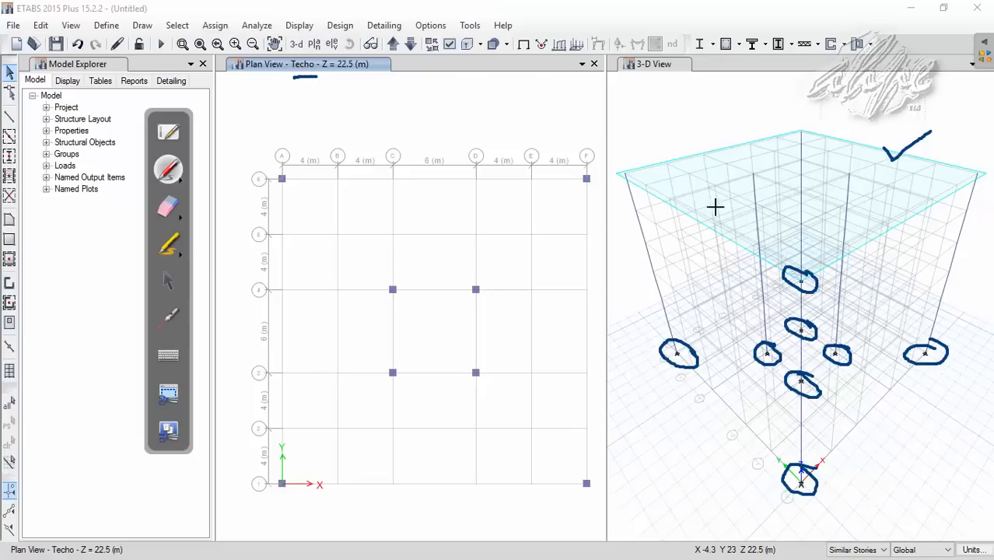
drag(332, 78, 325, 75)
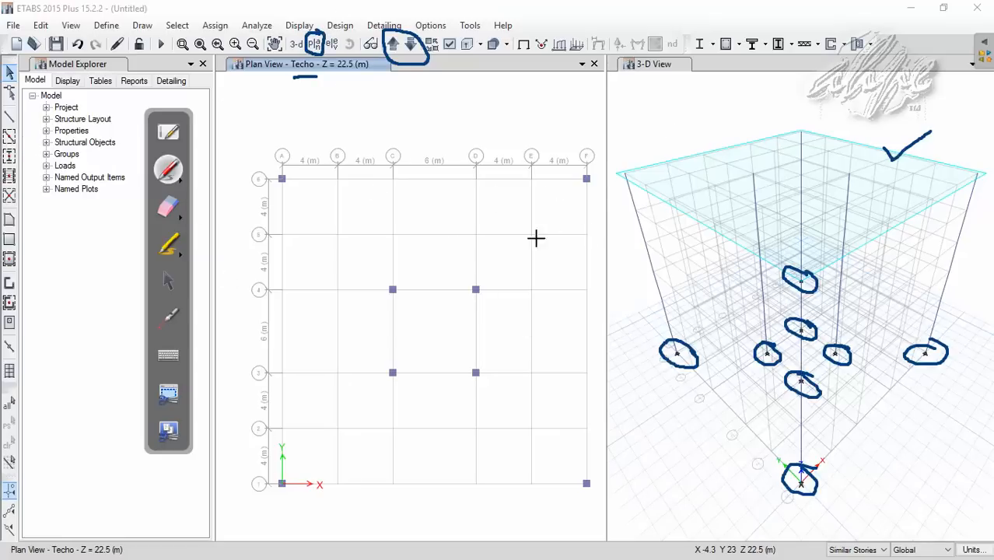
Step: Erase all pen marks from the toolbar, plan view and 3-D view, and return to the normal pointer
click(168, 206)
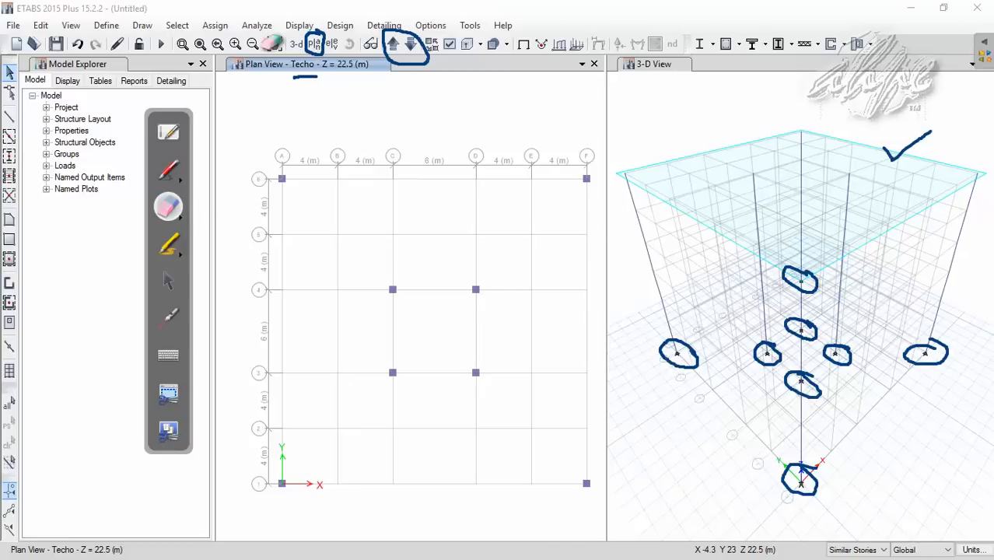
mouse_move(272, 43)
mouse_down()
mouse_move(224, 80)
mouse_move(902, 331)
mouse_move(946, 402)
mouse_move(464, 437)
mouse_up()
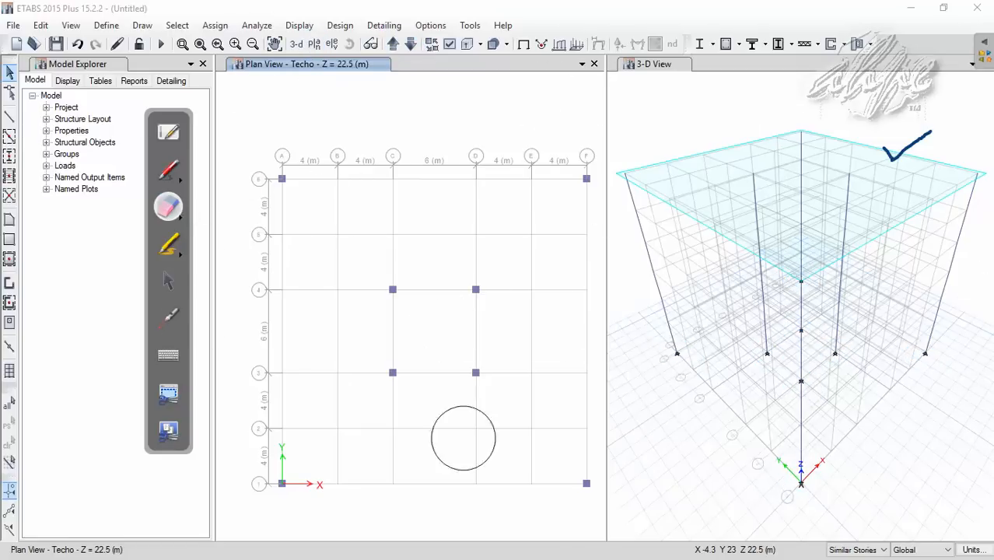
drag(982, 190, 982, 167)
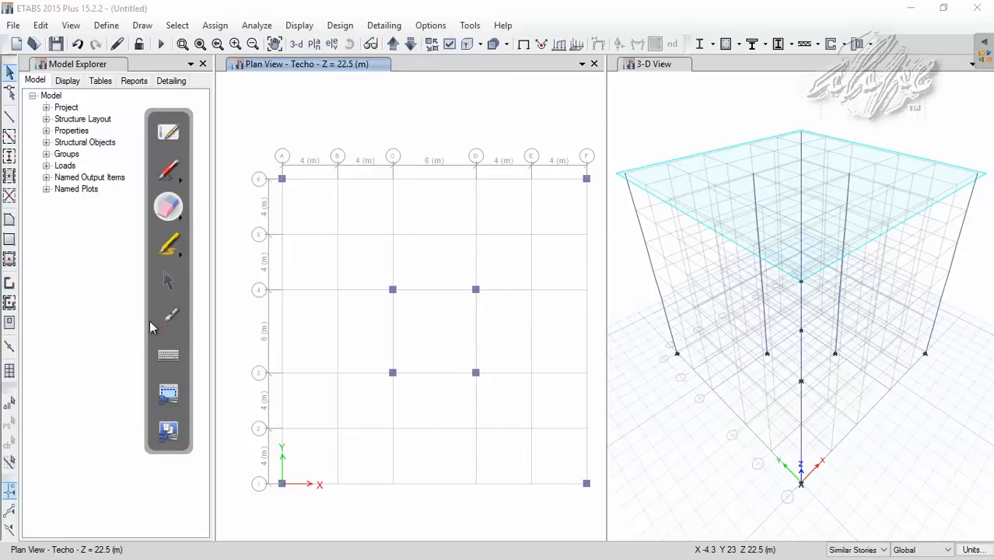
click(168, 285)
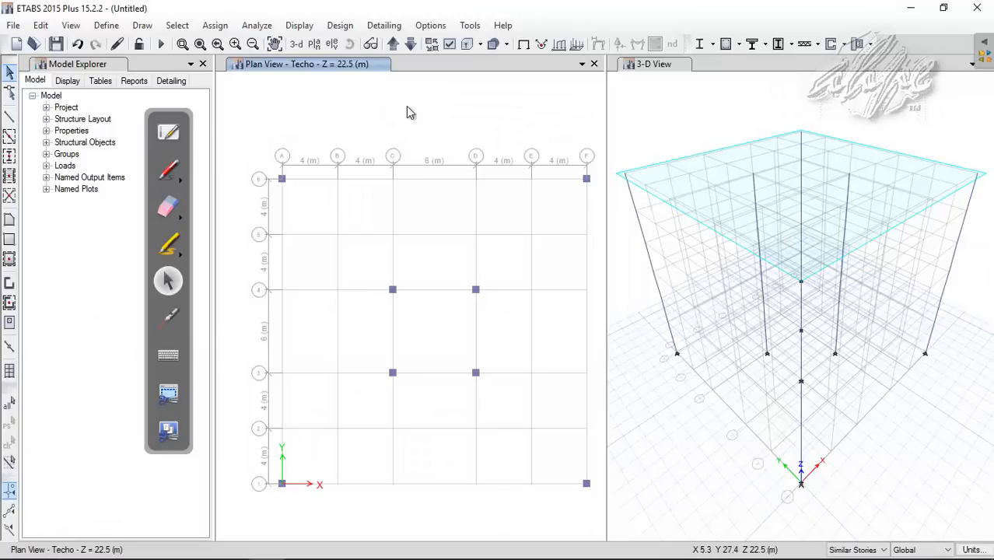
Step: Set the plan view to the Piso 2 story level using the default plan from story level option
click(314, 44)
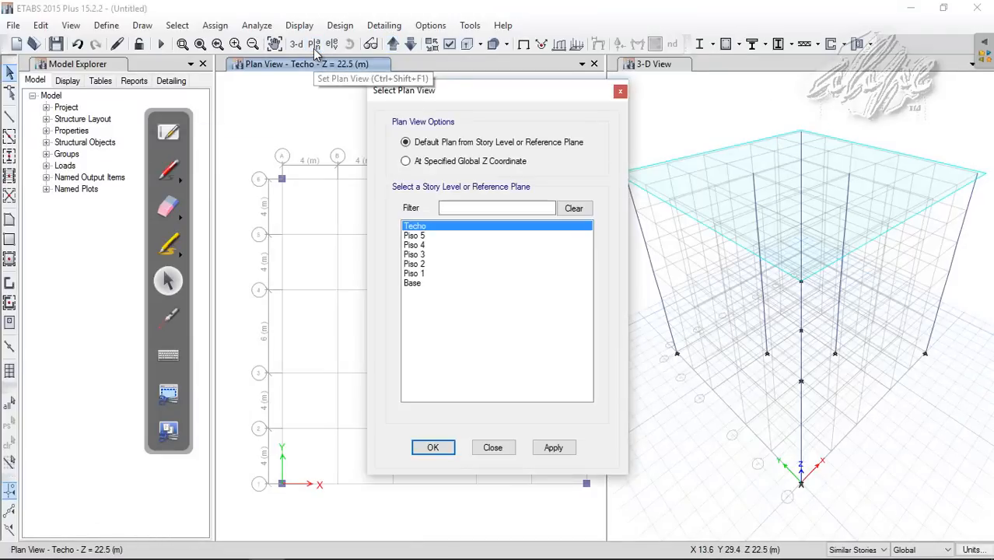
drag(446, 100, 555, 81)
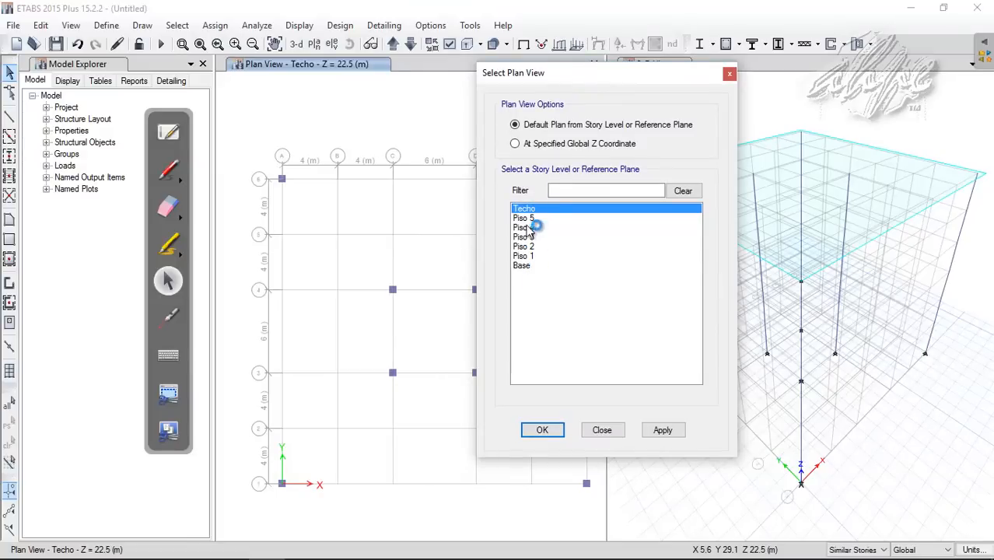
click(546, 239)
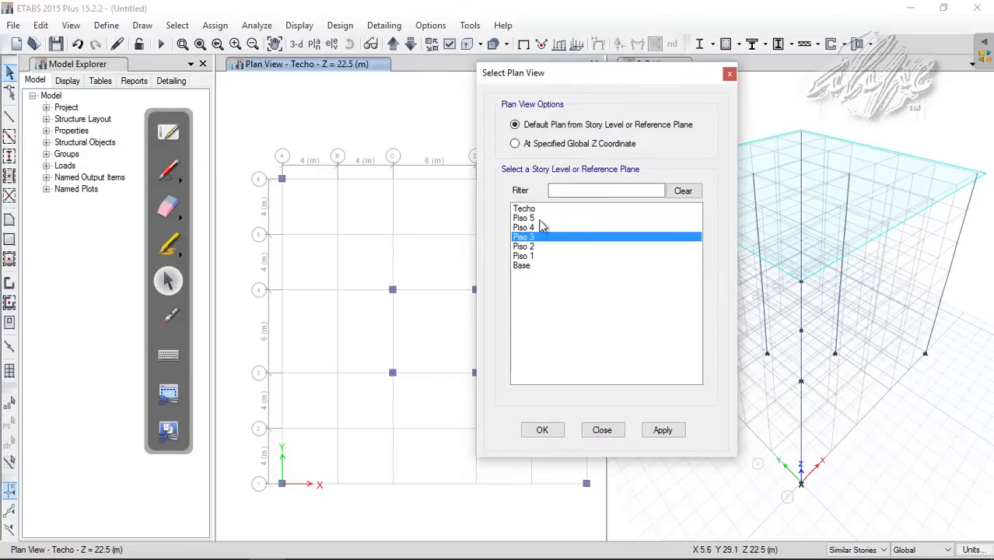
click(542, 218)
click(542, 238)
click(542, 247)
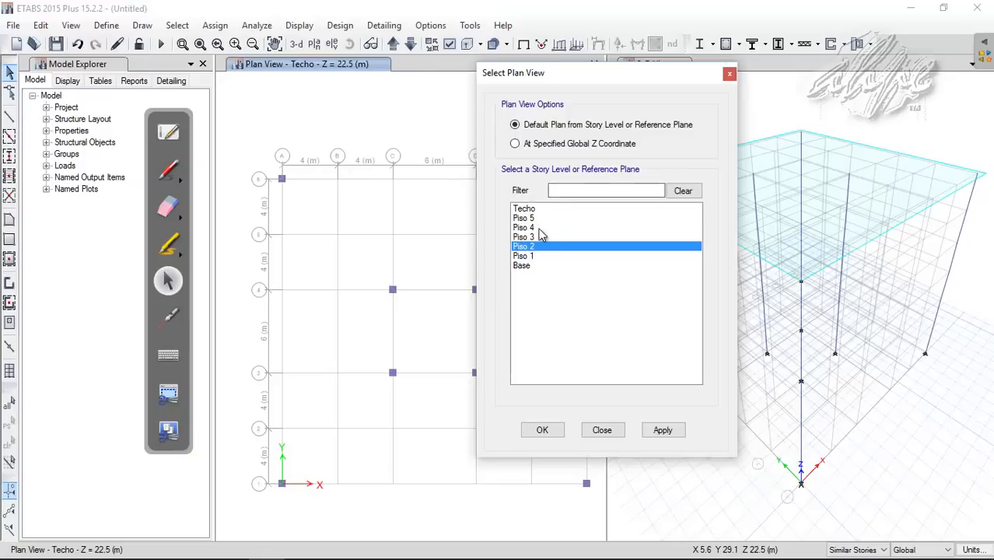
click(539, 229)
click(539, 237)
click(539, 246)
click(539, 256)
click(540, 246)
click(539, 227)
click(542, 237)
click(542, 256)
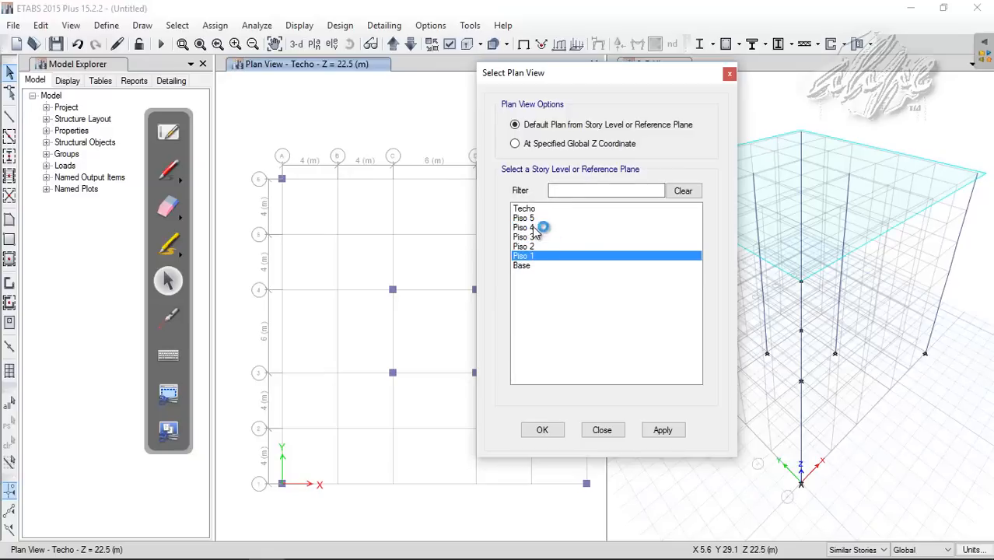
click(537, 247)
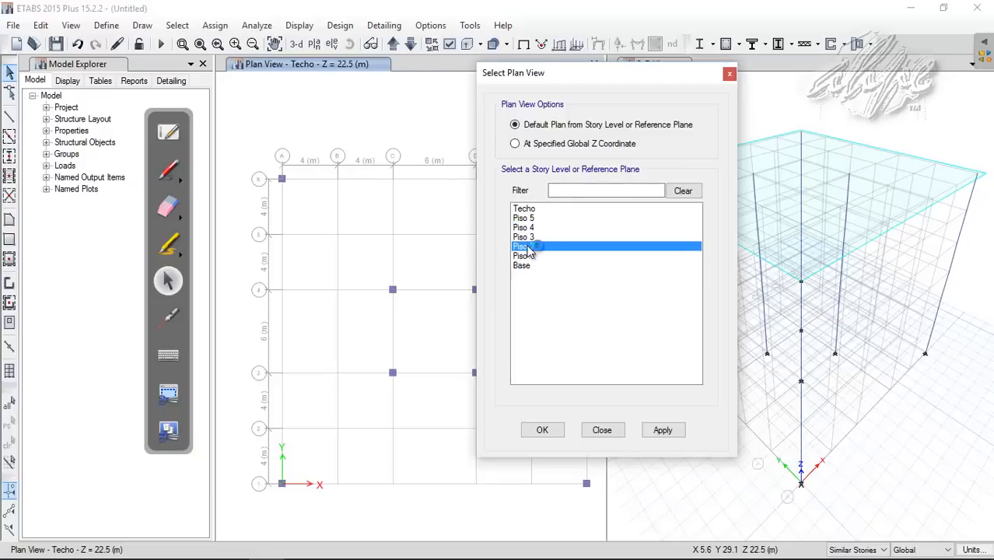
click(665, 433)
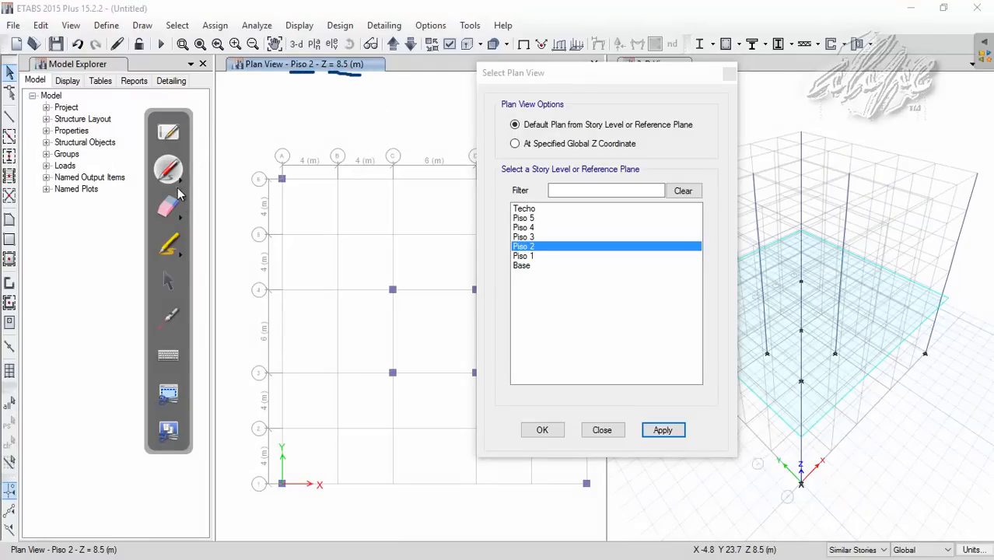
Step: Erase the pen underline from the plan view title, restore the pointer and close the plan view selection dialog
click(170, 205)
click(350, 73)
click(168, 282)
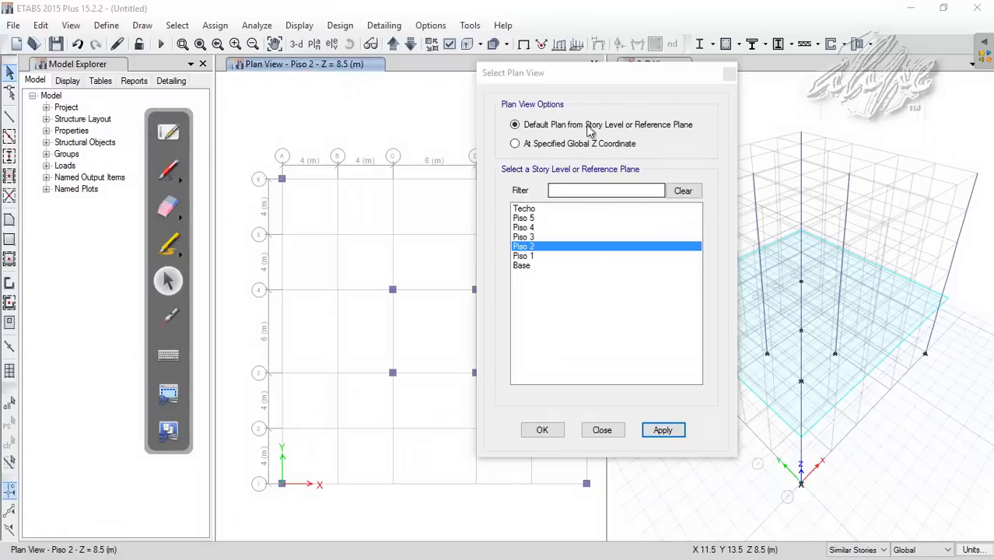
click(585, 75)
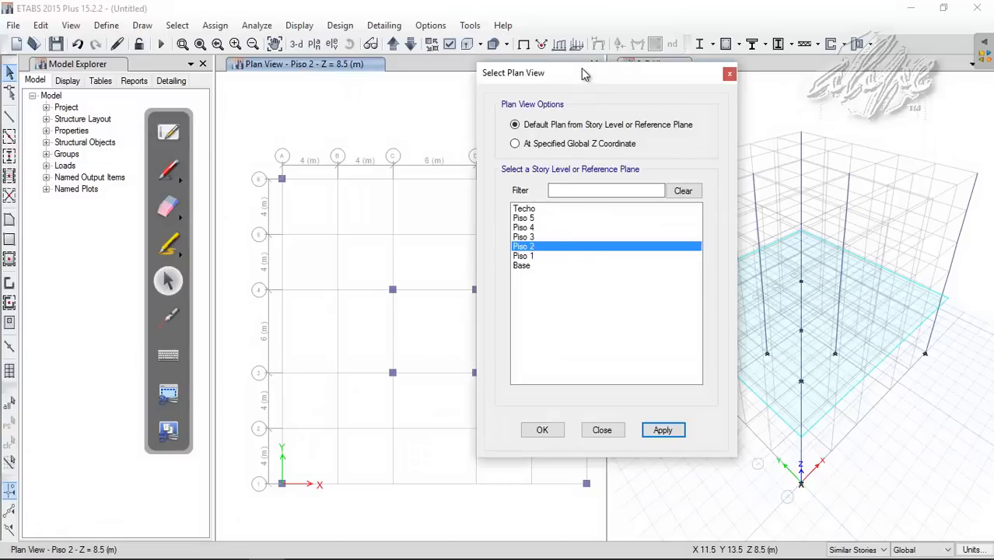
click(603, 430)
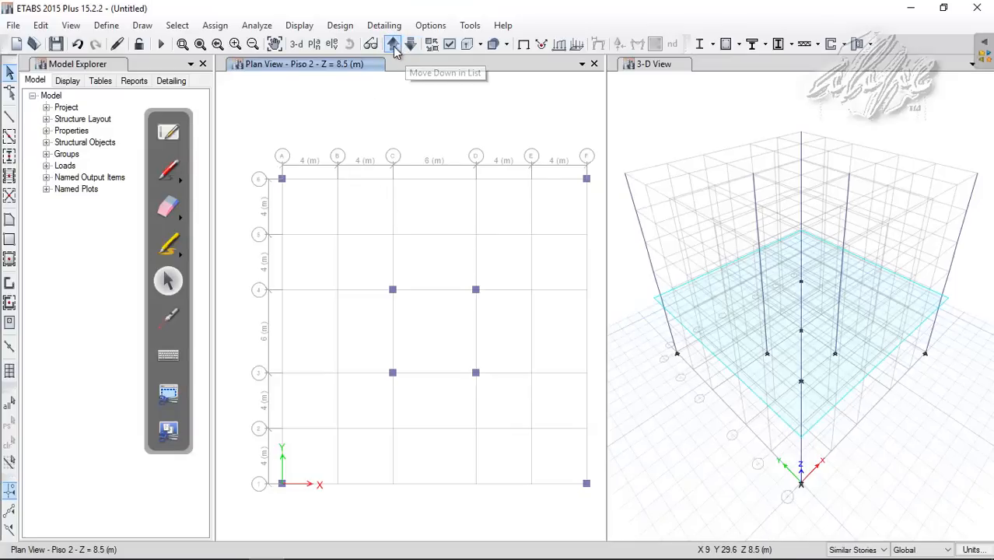
Step: Consult the PDF manual on selecting the Base level and assigning fixed joint restraints to the columns in Figura 3-5
click(752, 548)
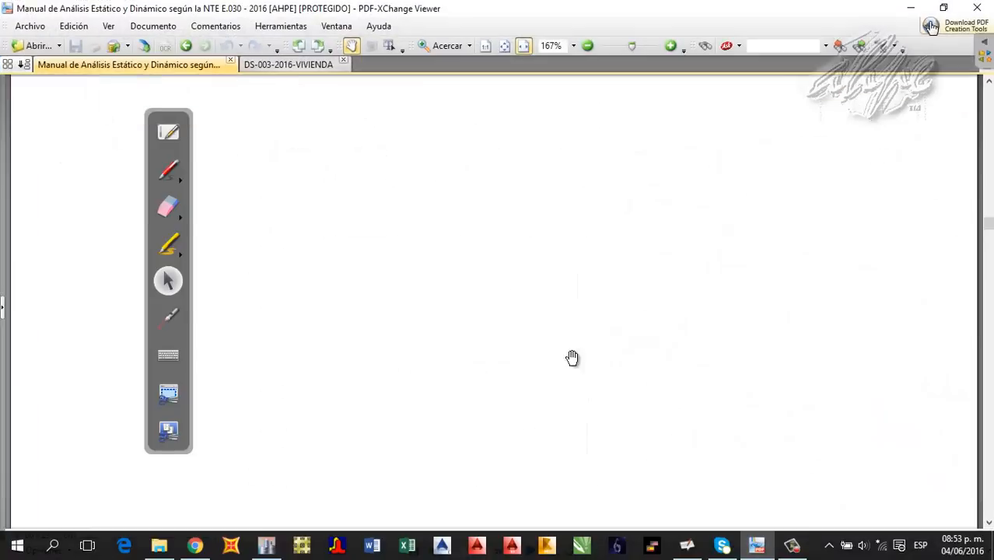
scroll(527, 193, down, 3)
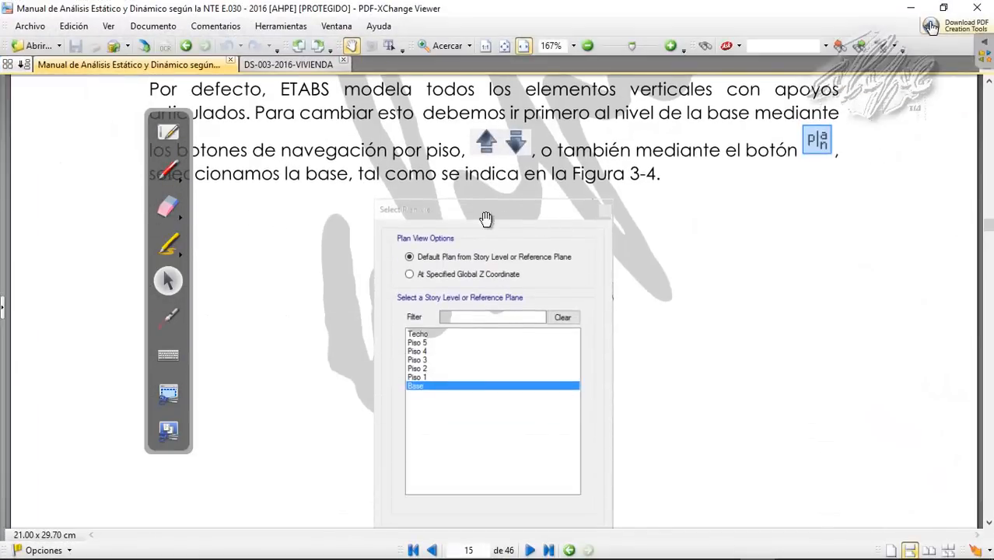
scroll(471, 167, down, 10)
scroll(458, 192, down, 3)
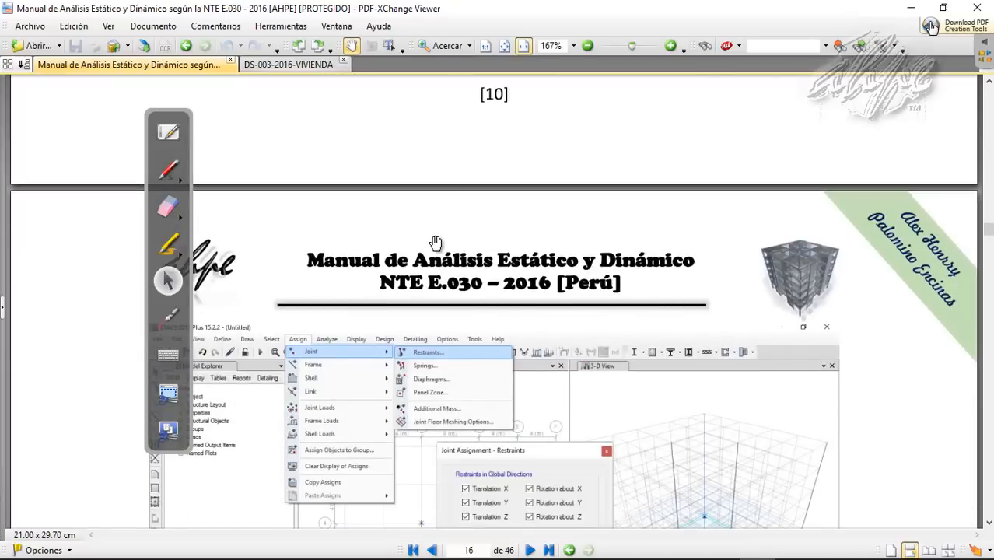
drag(500, 330, 505, 149)
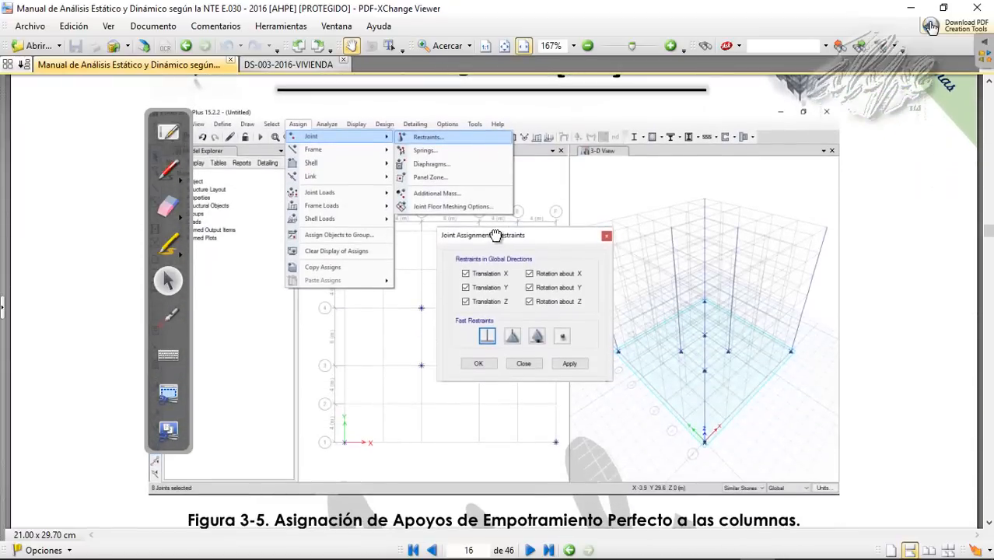
scroll(495, 240, up, 6)
scroll(639, 405, down, 3)
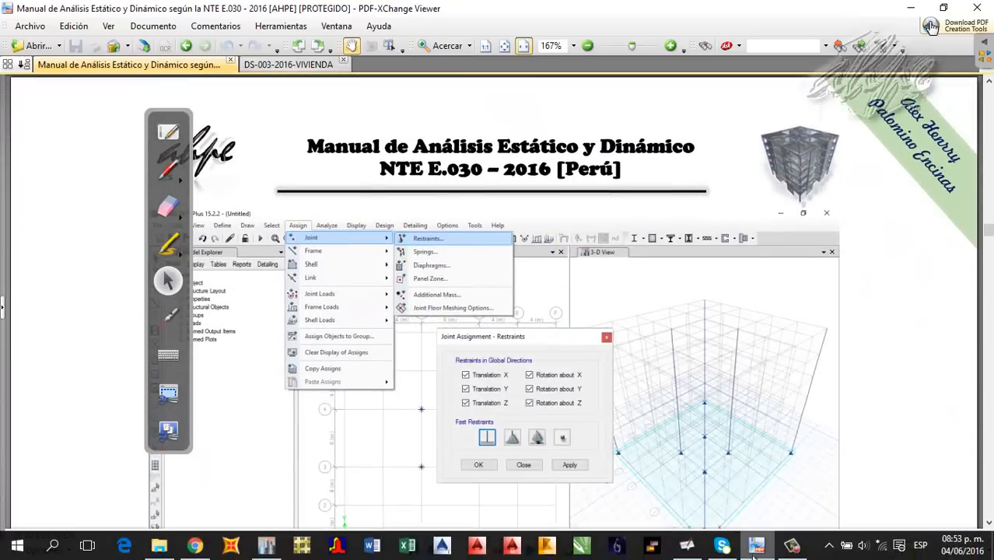
Step: Return to ETABS and lower the plan view from Piso 2 through Piso 1 to the Base level
click(266, 552)
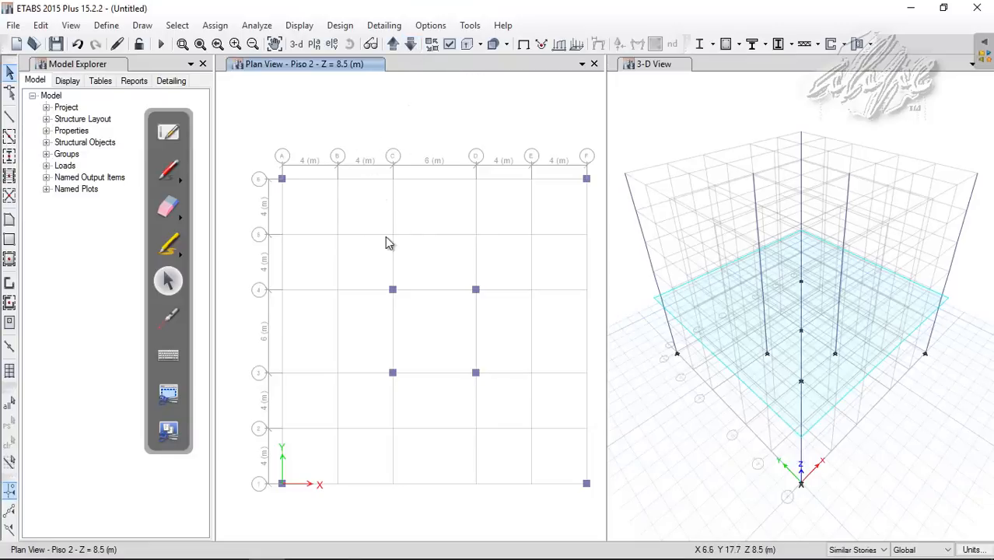
click(410, 45)
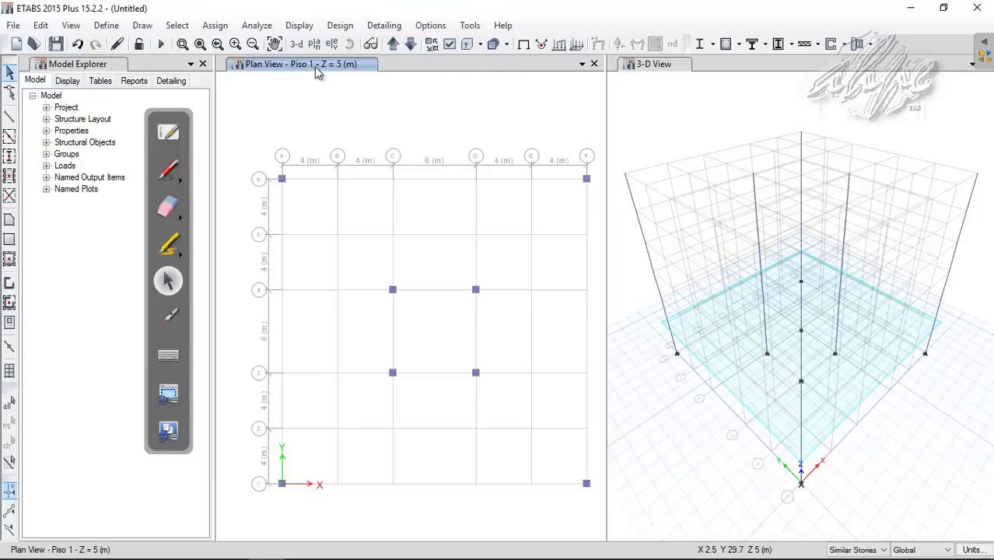
click(413, 47)
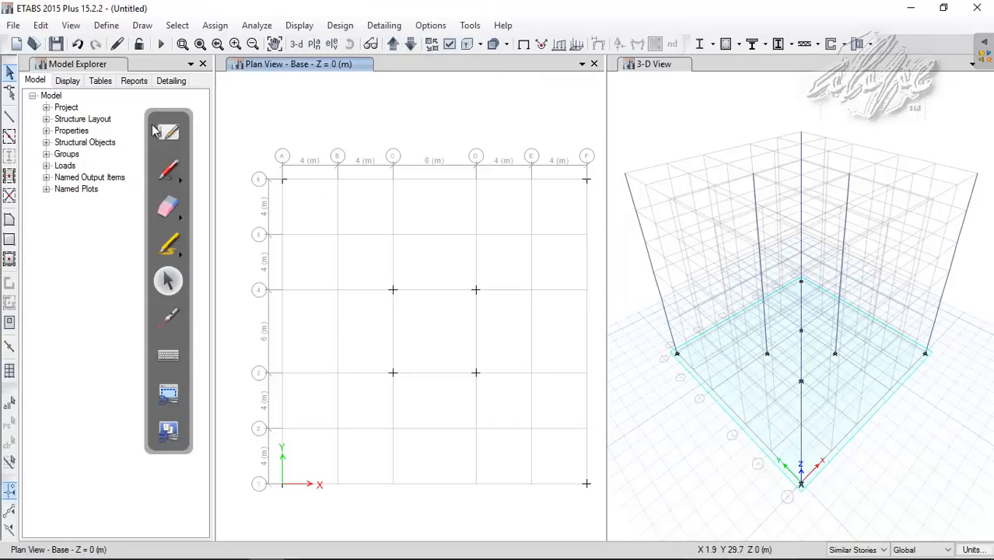
Step: Underline the Base level in the plan view title with the pen, erase the mark and restore the pointer
click(179, 178)
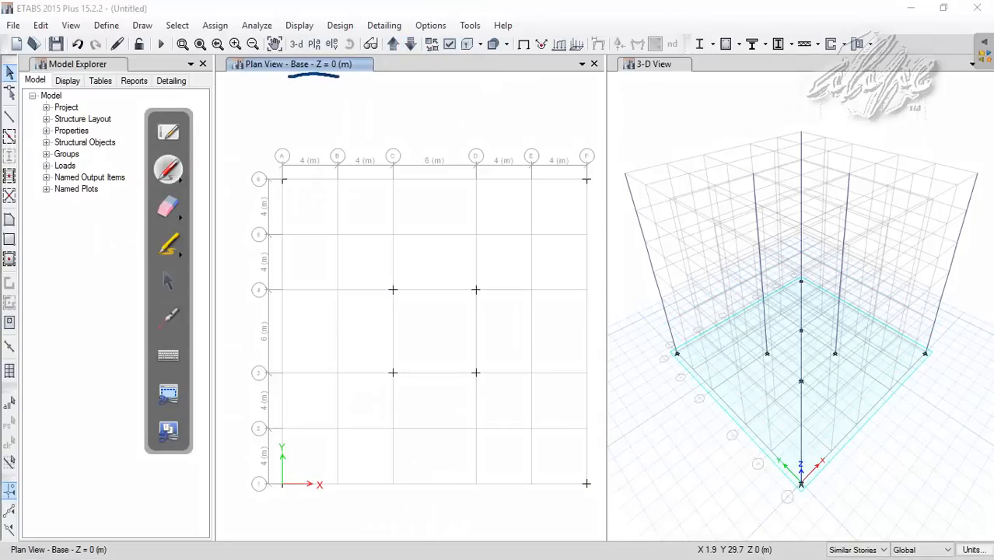
click(169, 212)
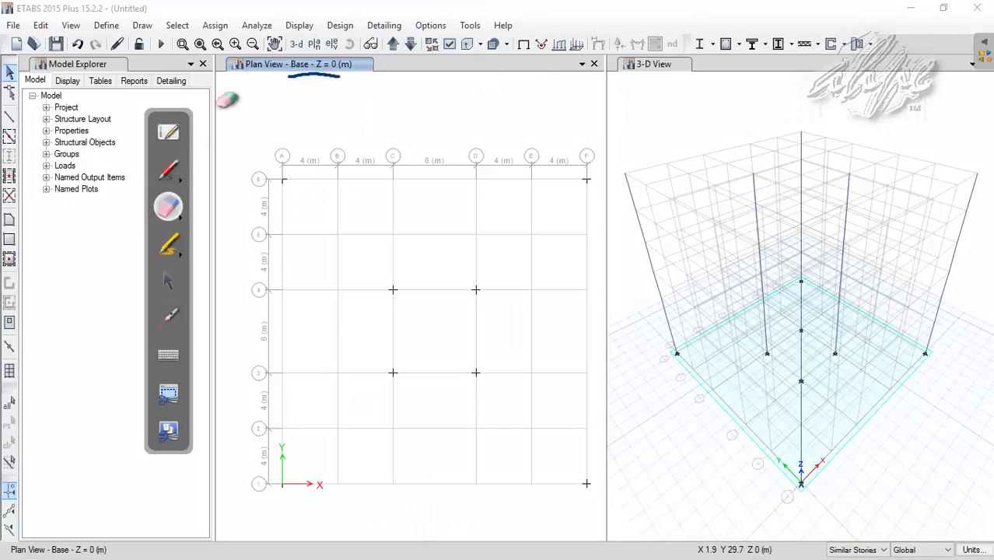
click(173, 281)
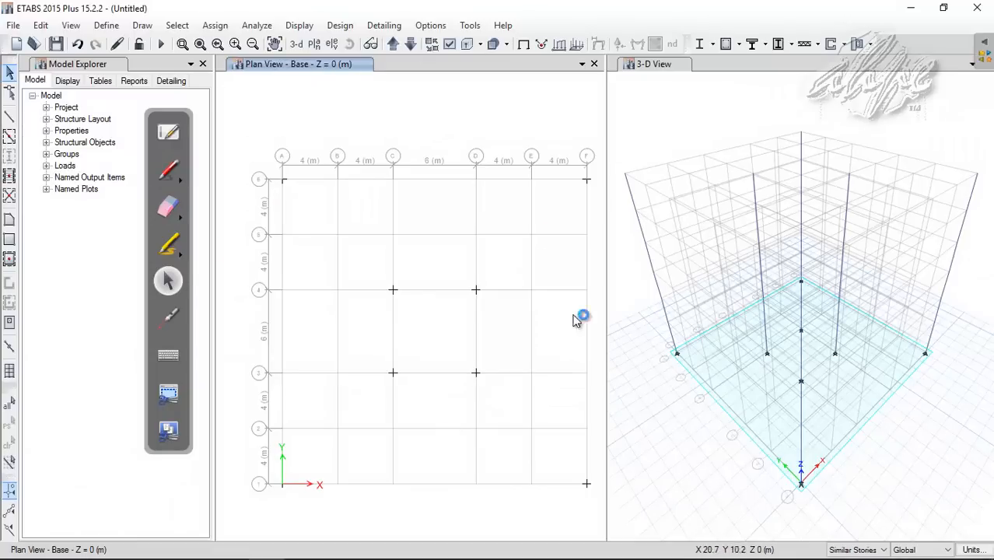
Step: Pen-mark the base plane in the 3-D view and window-select all the column joints in the Base plan view
click(185, 171)
drag(877, 395, 909, 377)
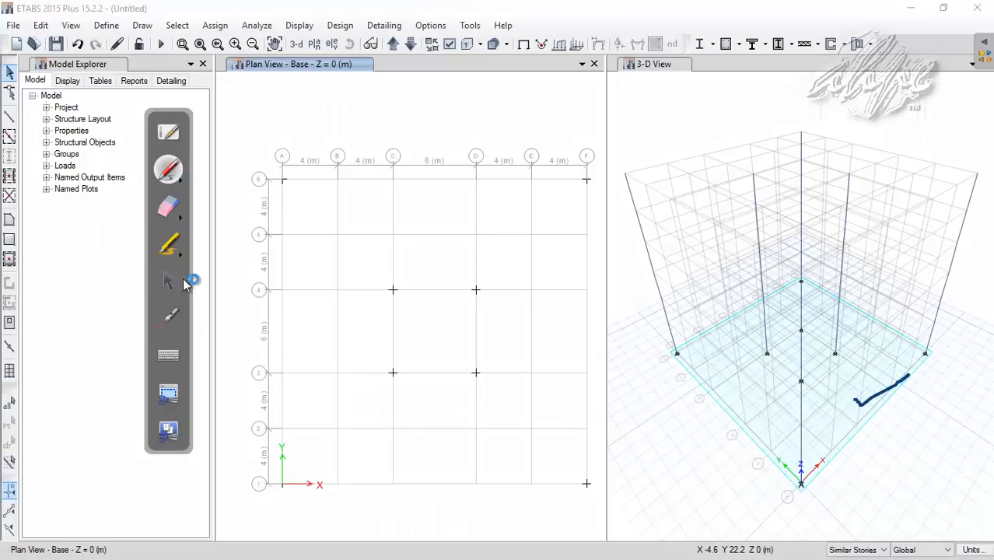
click(170, 283)
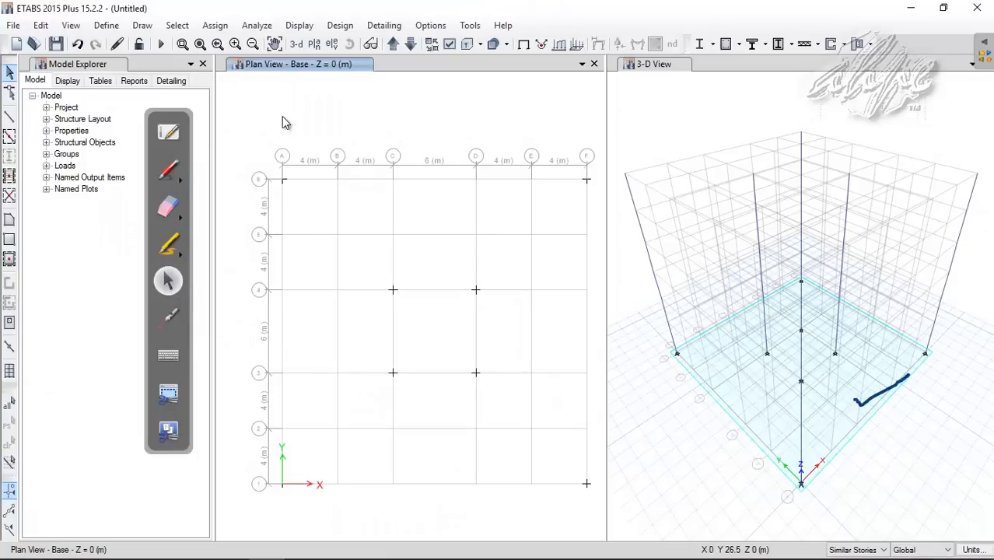
drag(244, 150, 600, 508)
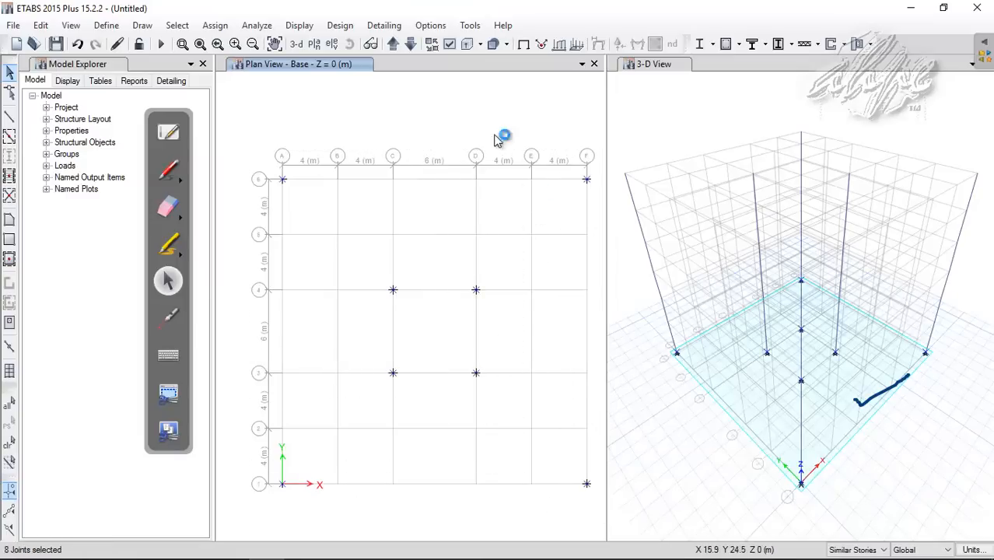
Step: Consult Figura 3-5 of the PDF manual on assigning perfect fixed supports to the columns, and erase the pen marks
click(757, 546)
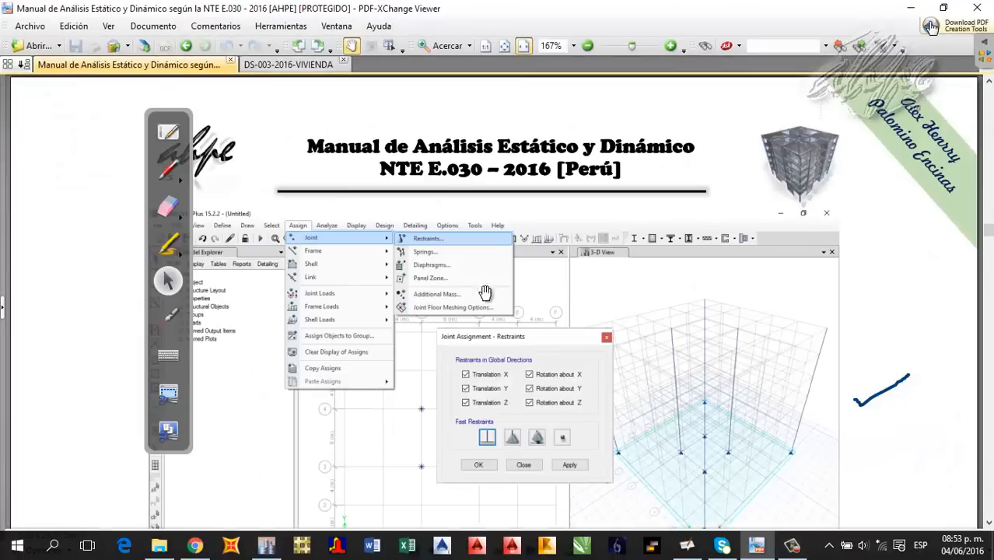
scroll(856, 288, down, 3)
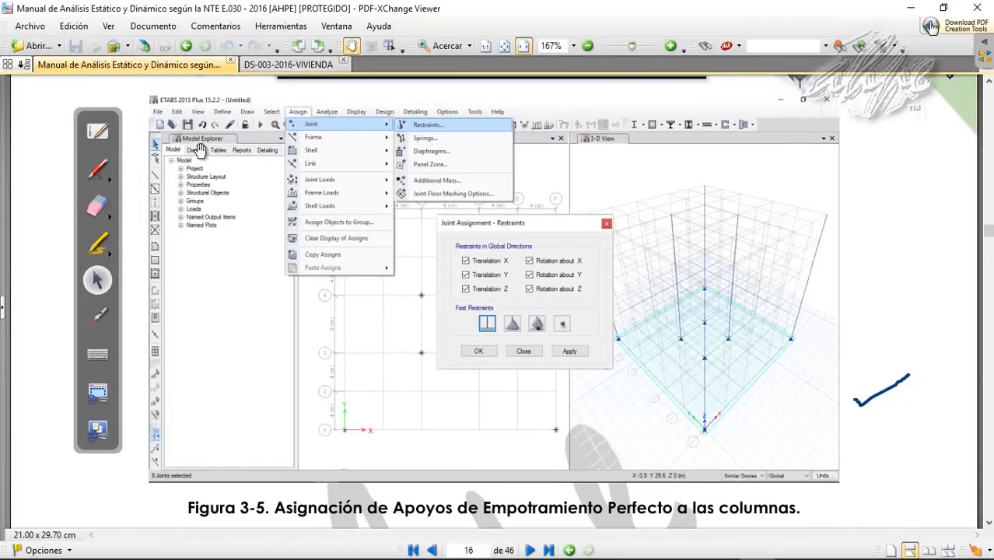
click(101, 171)
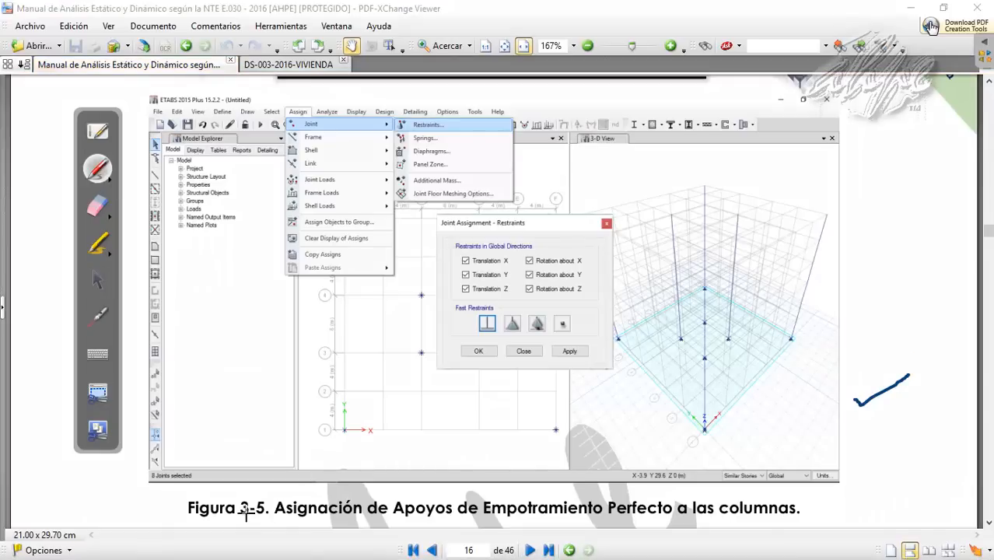
click(98, 206)
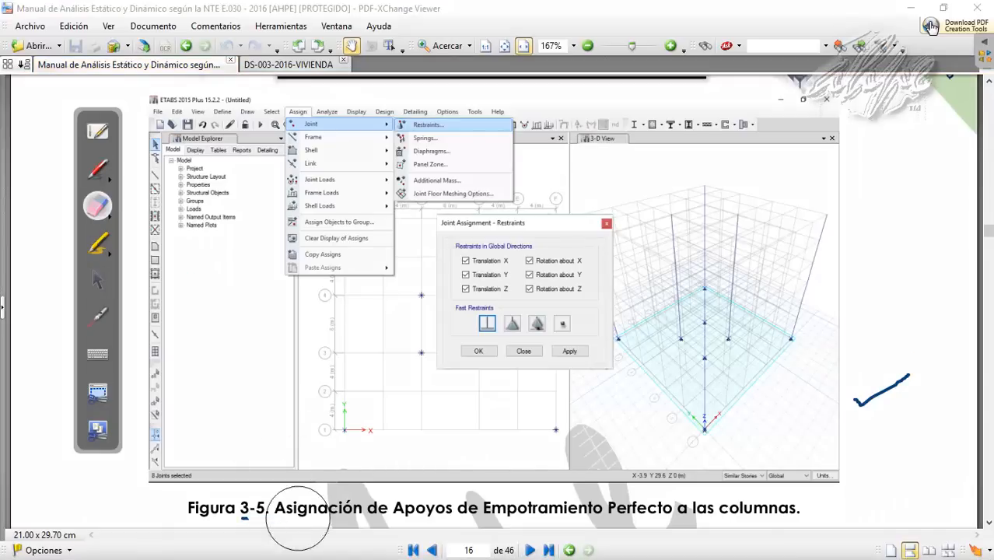
mouse_move(289, 519)
mouse_down()
mouse_move(167, 434)
mouse_move(946, 336)
mouse_up()
click(98, 280)
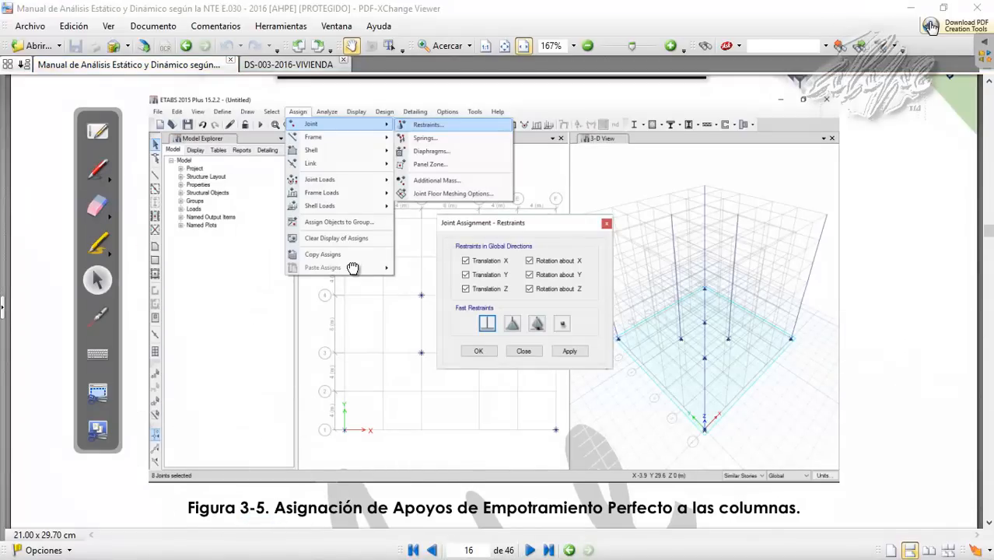
Step: Return to ETABS and open the joint restraints assignment for the selected base joints, moving its dialog clear of the plan grid
click(745, 548)
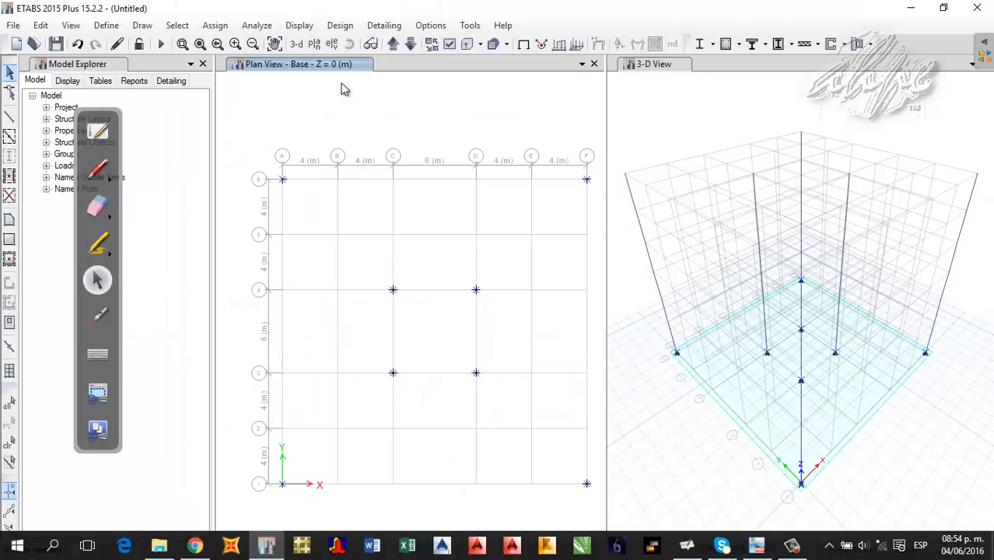
click(215, 25)
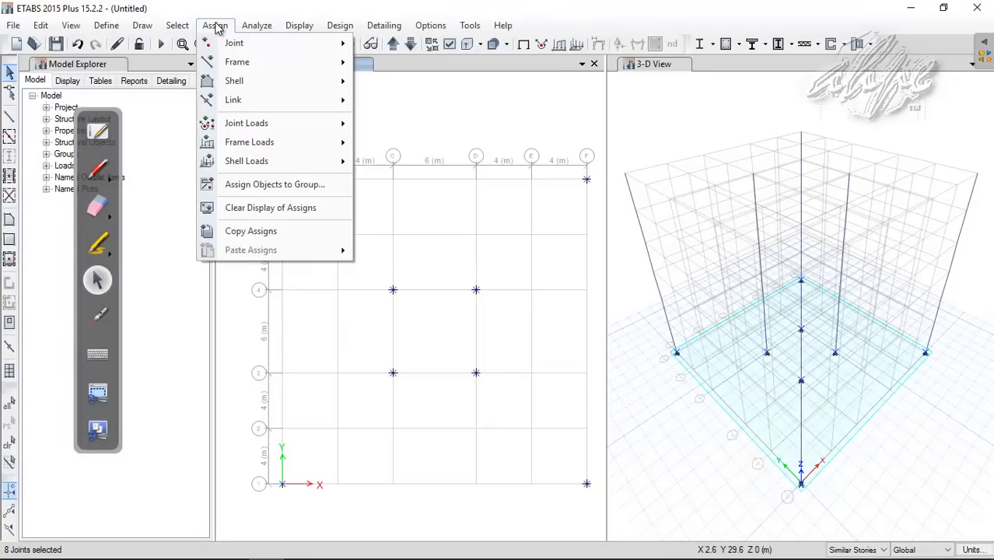
mouse_move(233, 48)
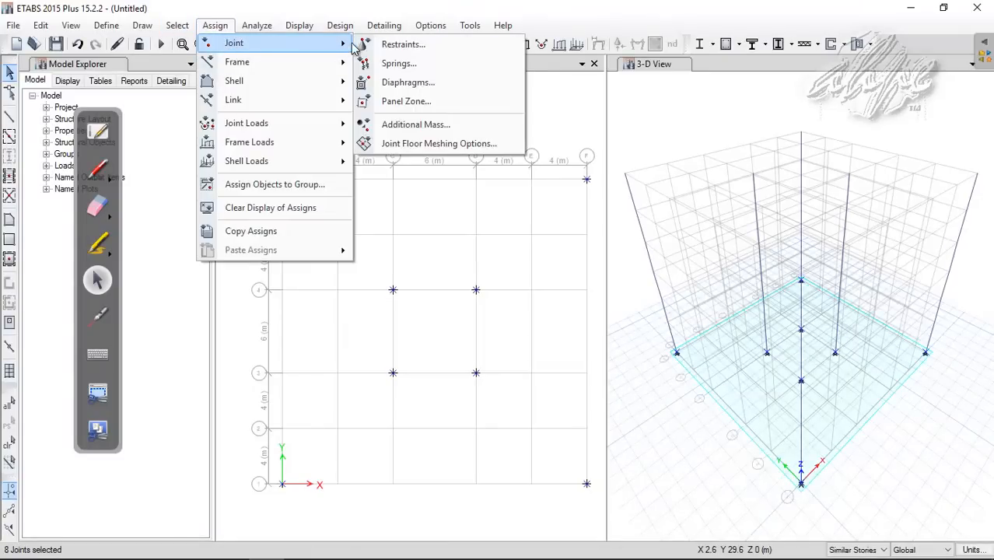
click(404, 45)
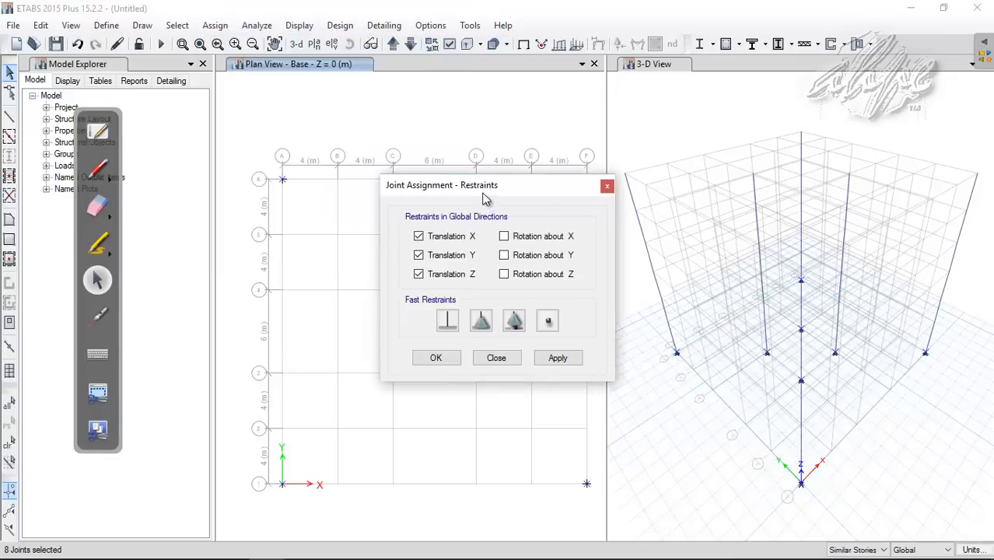
drag(482, 198, 571, 212)
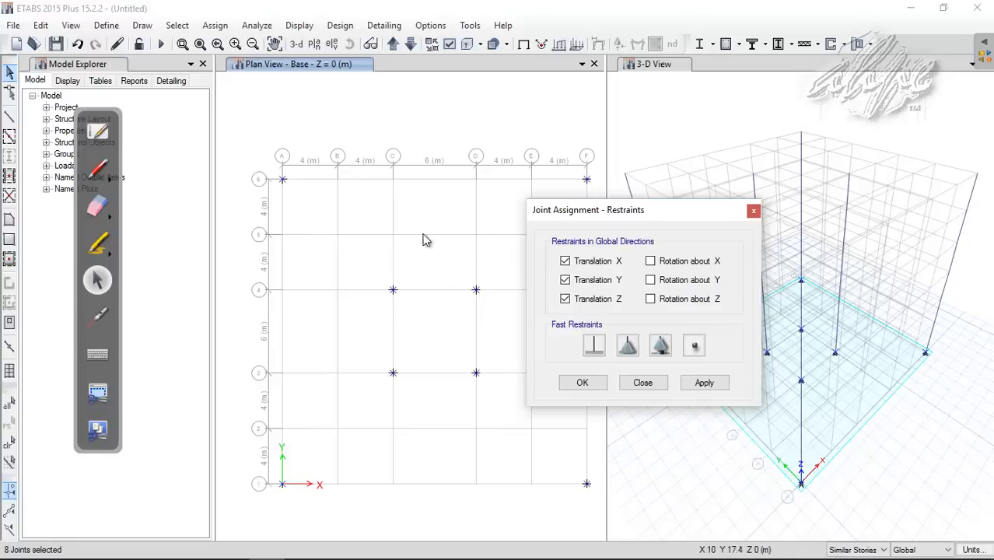
Step: Pen-mark the rotations about X, Y and Z, choose the fixed fast restraint and erase the marks
click(108, 176)
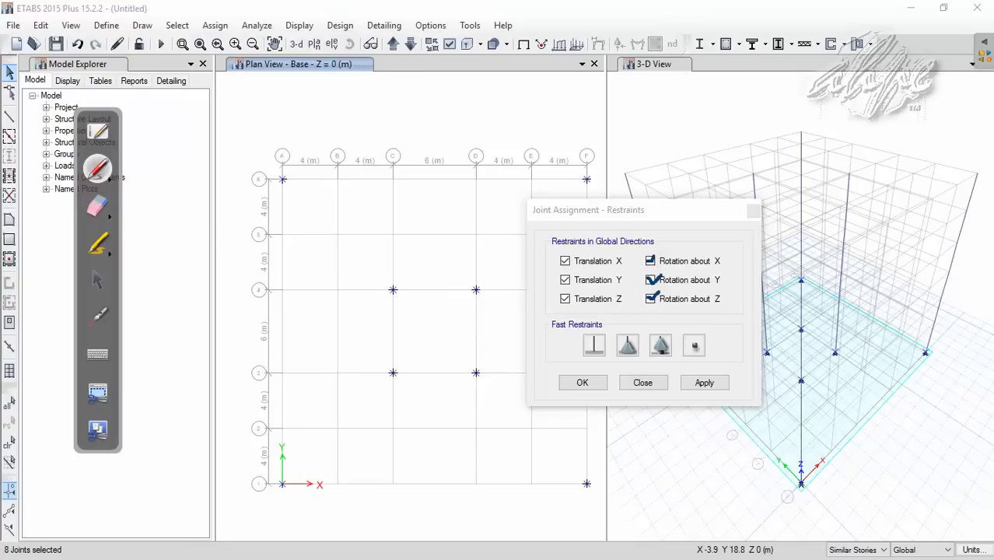
click(99, 281)
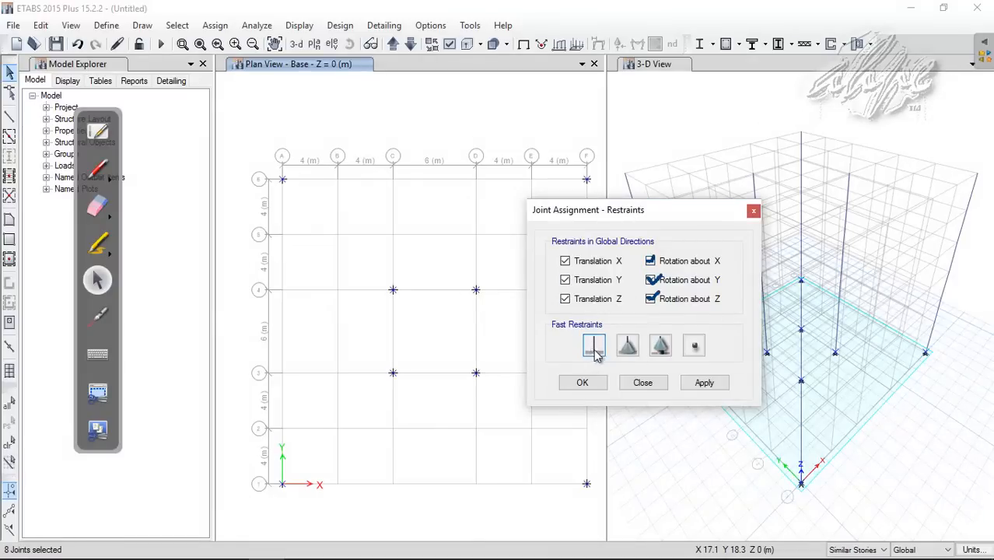
click(97, 206)
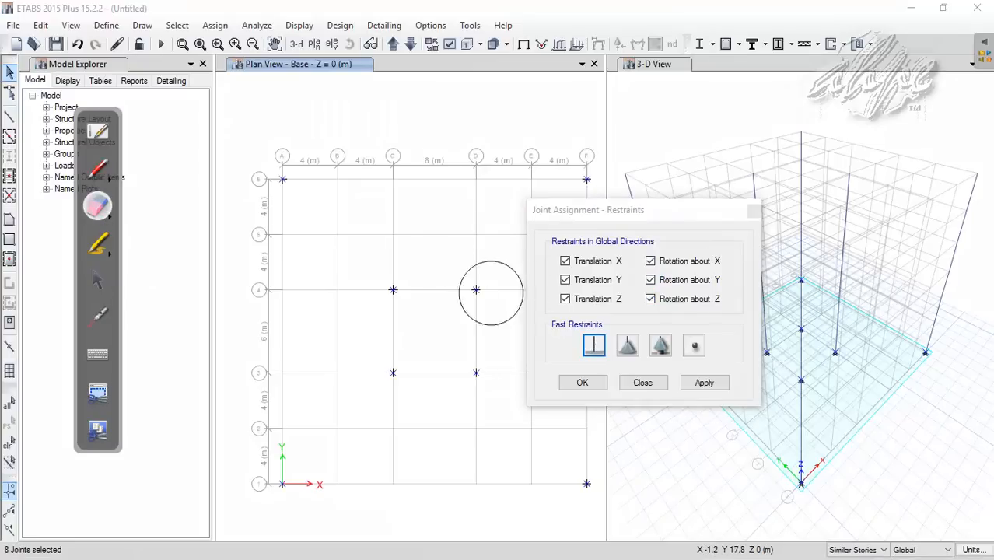
click(97, 280)
click(626, 216)
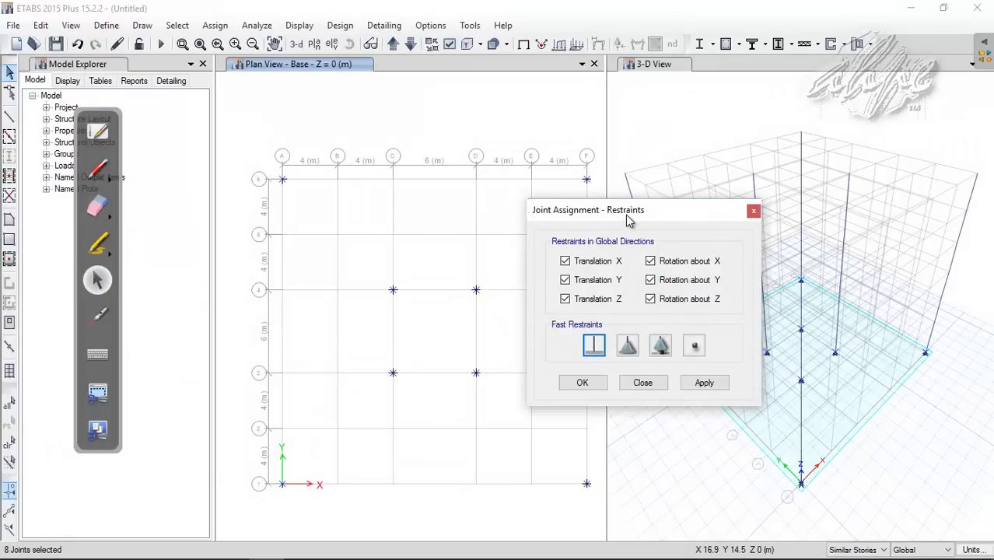
Step: Apply the fixed restraint with all translations and rotations to the selected base joints and close the dialog
click(594, 348)
click(704, 384)
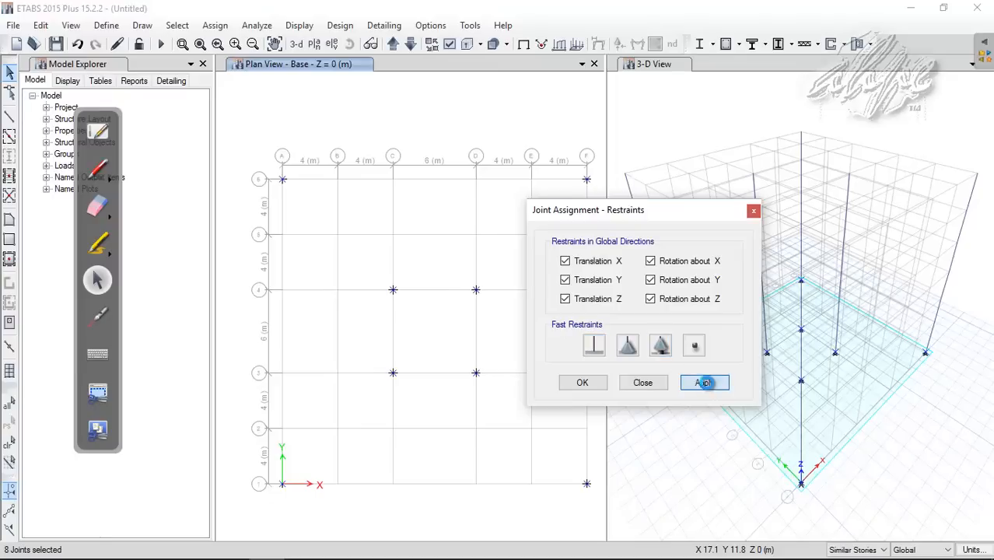
click(659, 385)
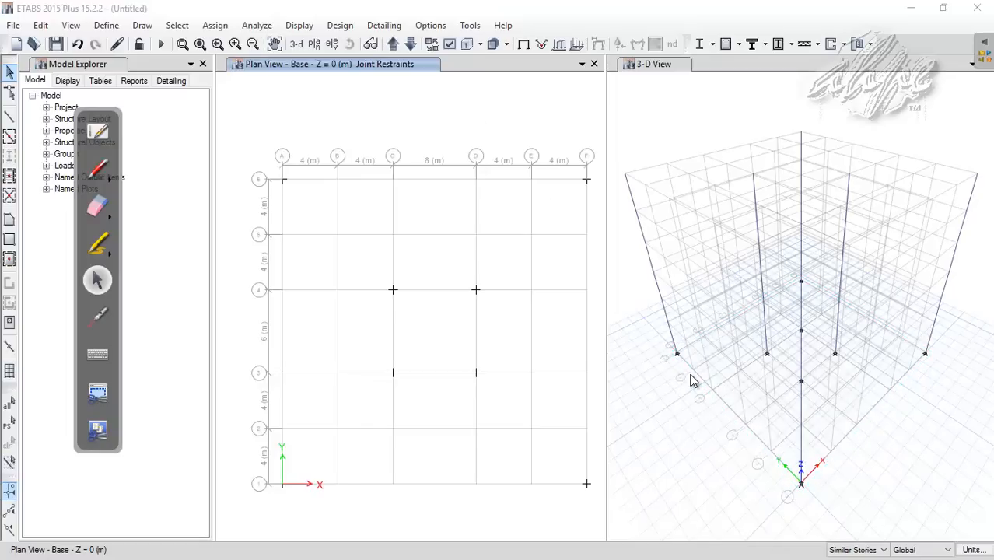
Step: Circle the column supports in the 3-D view with the pen, erase the circles and restore the pointer
click(96, 169)
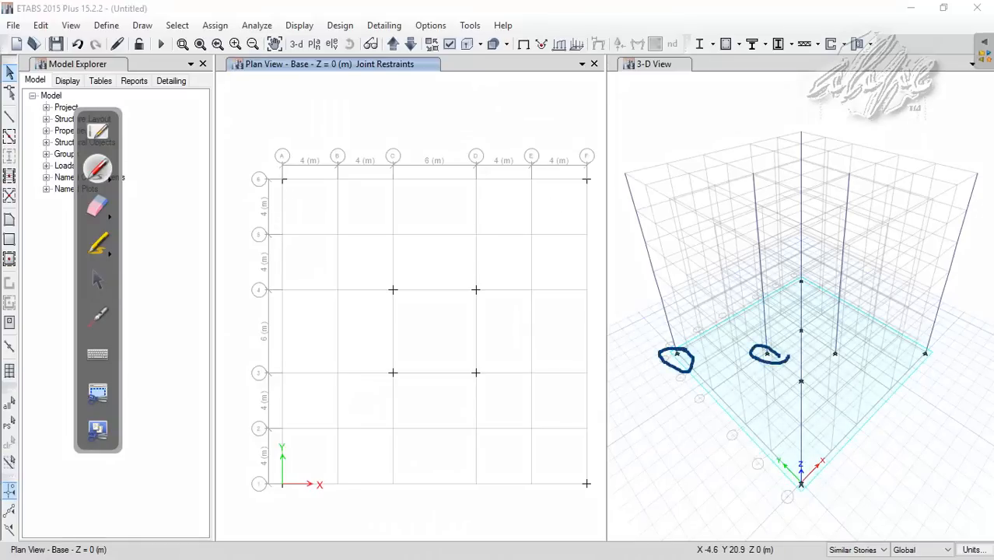
click(97, 205)
drag(671, 358, 928, 355)
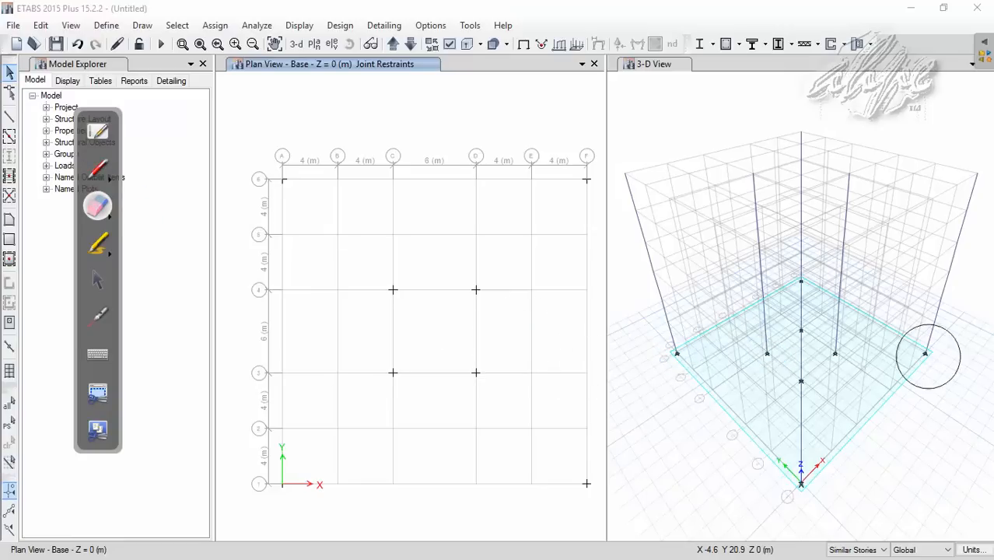
click(98, 281)
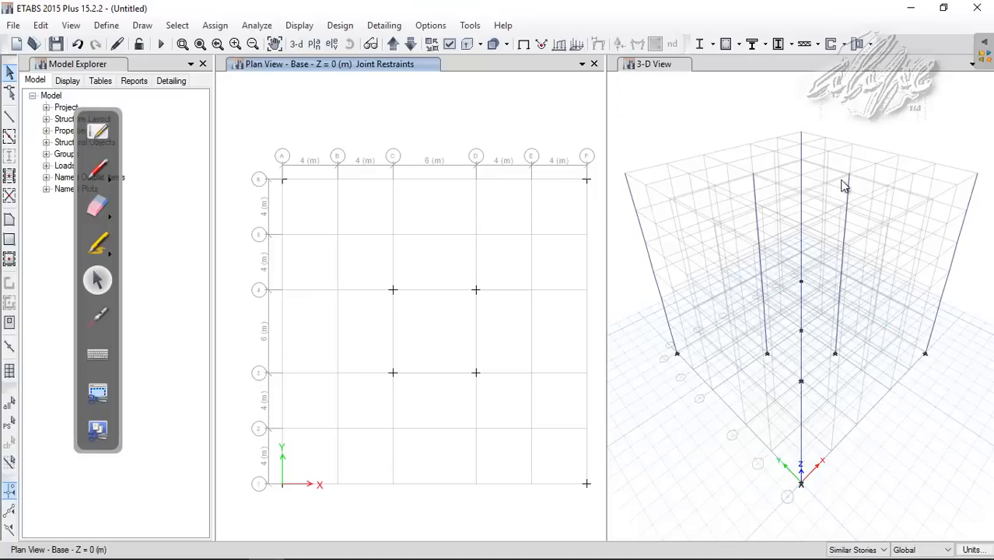
Step: Activate the 3-D view, circle its title with the pen, erase the circle and restore the pointer
click(676, 101)
click(106, 169)
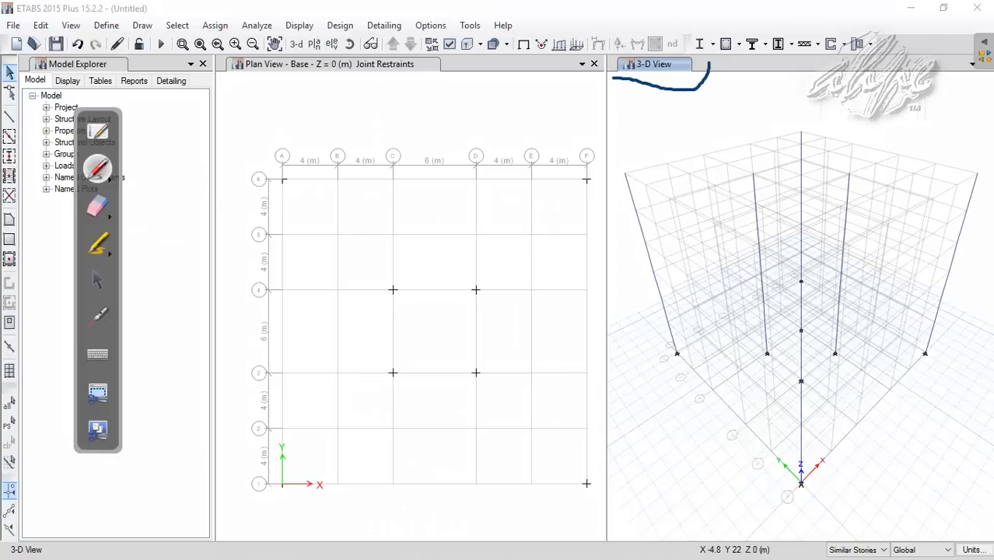
drag(709, 64, 615, 37)
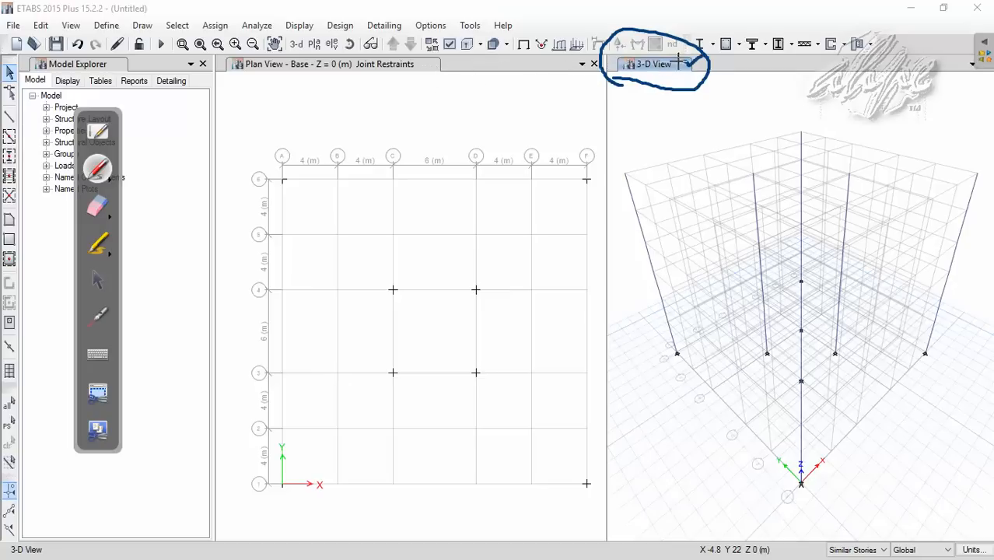
click(98, 205)
drag(599, 78, 777, 39)
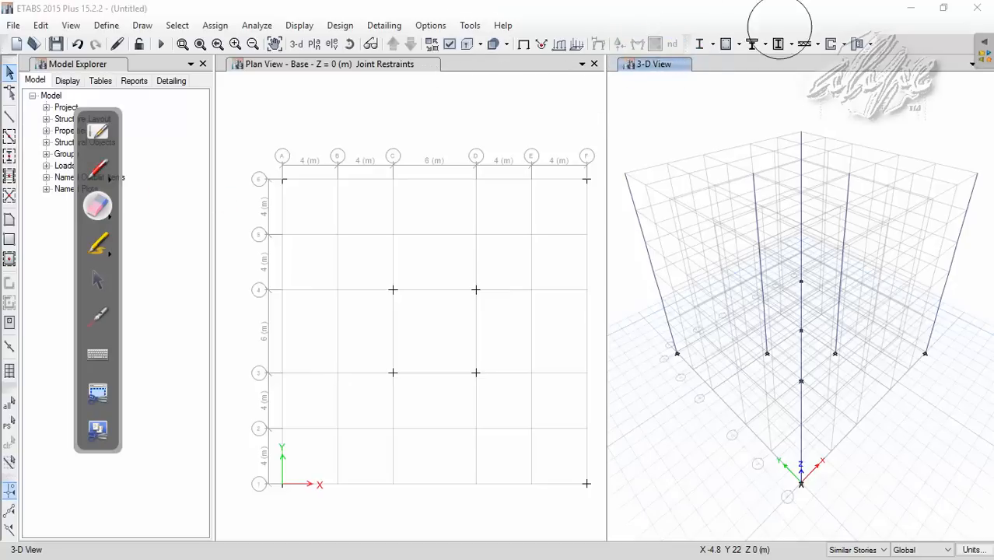
click(99, 282)
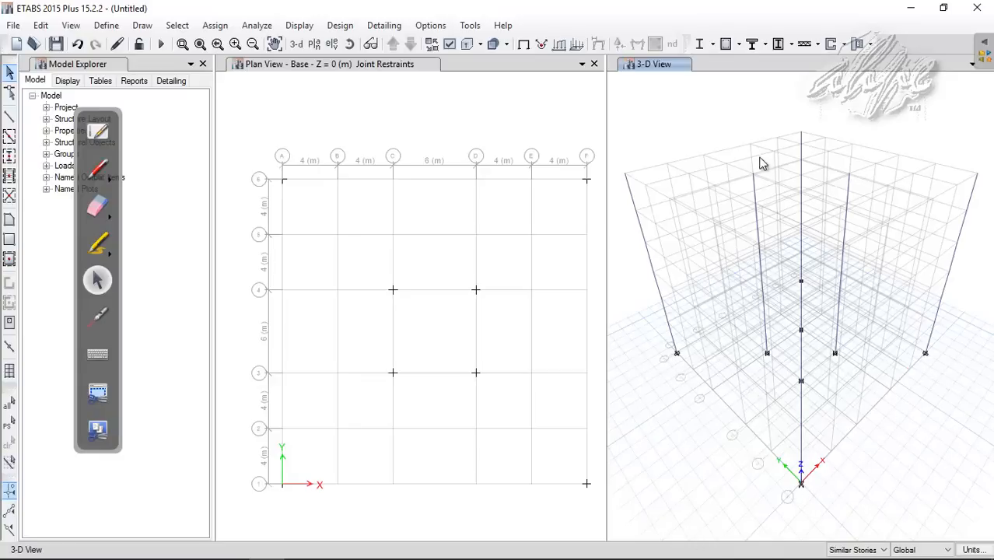
Step: Reactivate the Base plan view, underline its title with the pen, erase the line and restore the pointer
click(305, 100)
click(98, 169)
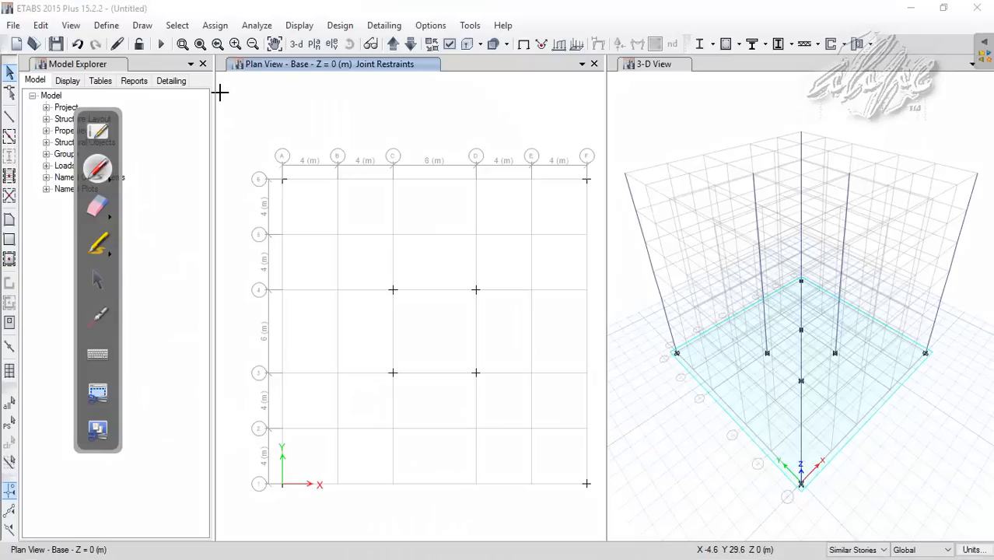
drag(241, 79, 330, 91)
click(98, 206)
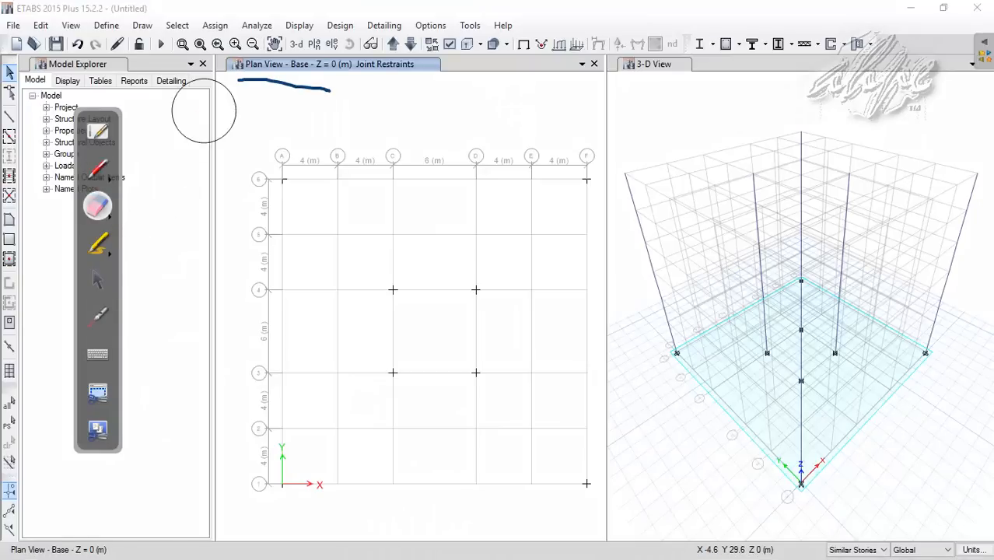
click(226, 97)
click(98, 280)
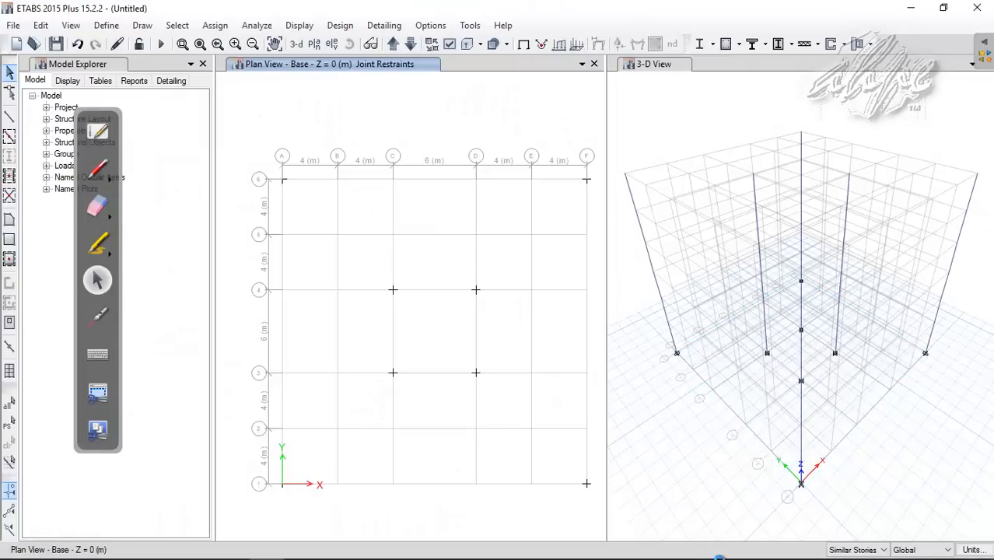
Step: Consult the PDF manual on returning to the top level and modelling walls with Draw Walls (Plan), and switch back to ETABS
click(762, 552)
scroll(410, 260, down, 10)
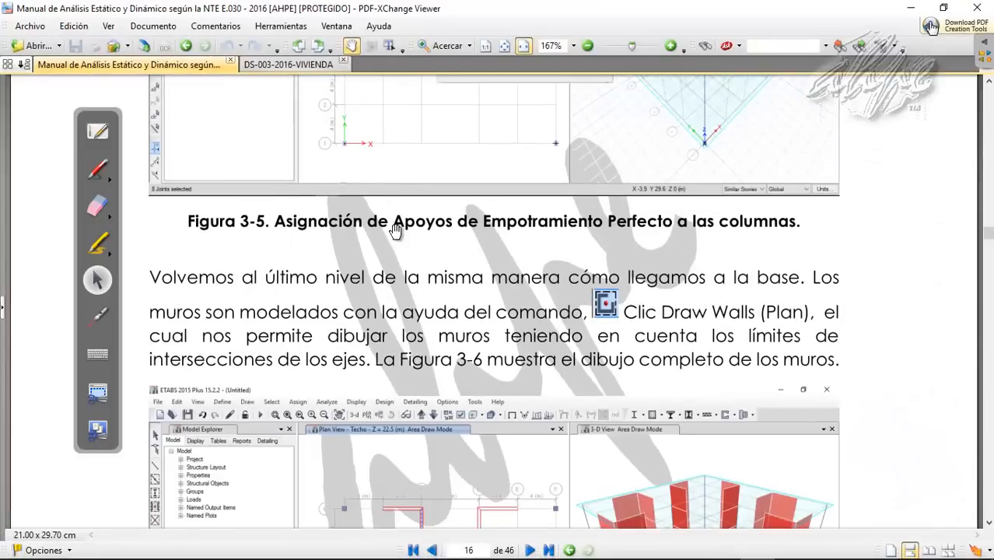
scroll(405, 138, up, 1)
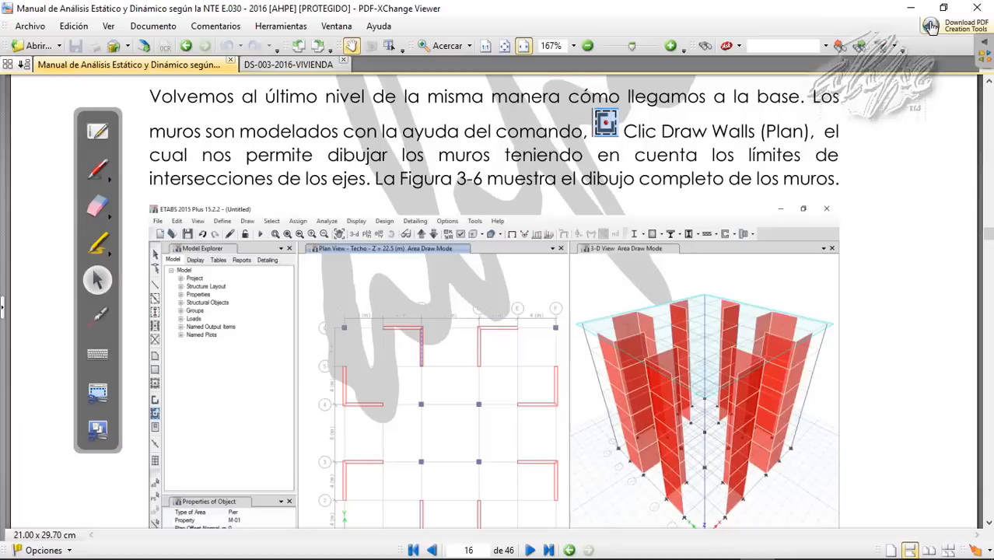
click(753, 548)
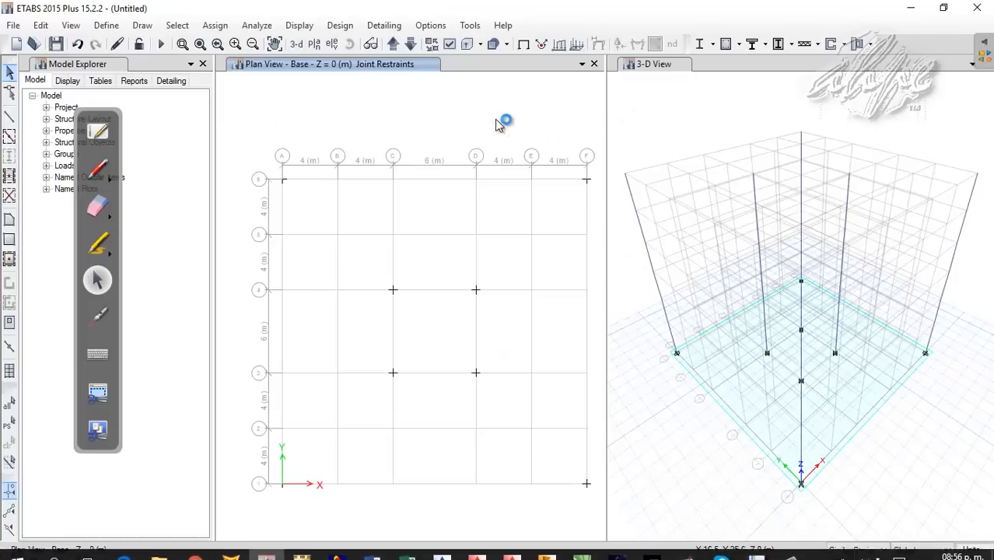
Step: Raise the plan view from Base story by story to the Techo level at Z = 22.5 m
click(393, 45)
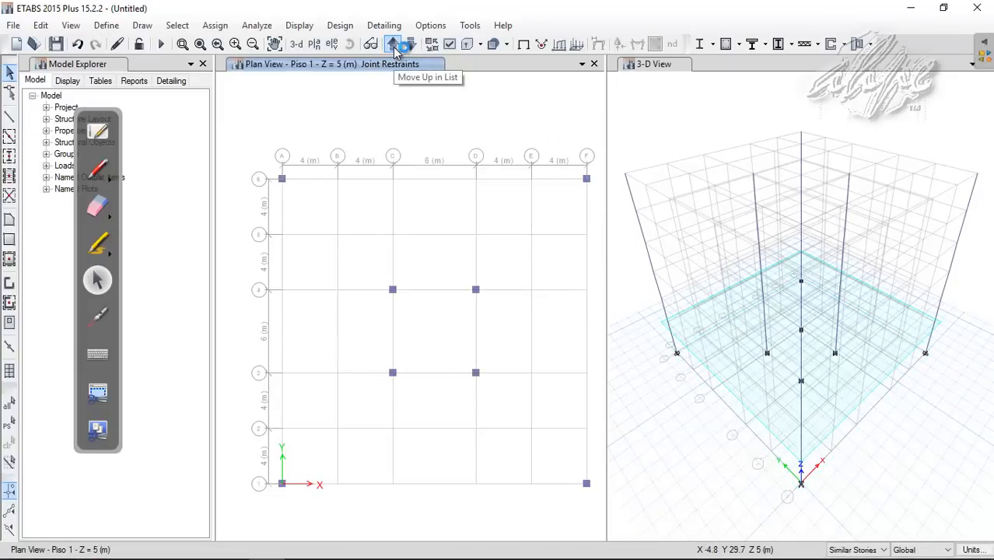
click(393, 44)
click(394, 45)
click(394, 44)
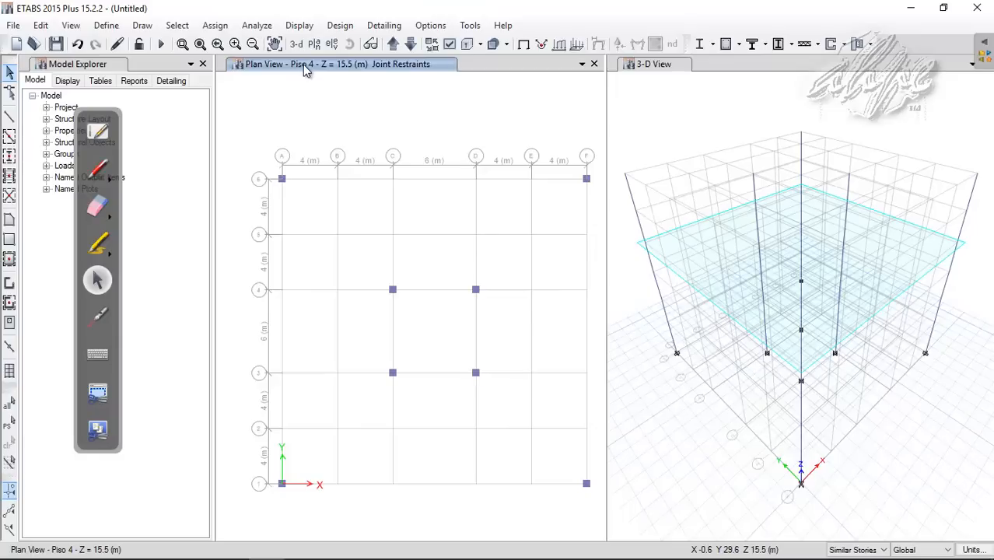
click(394, 44)
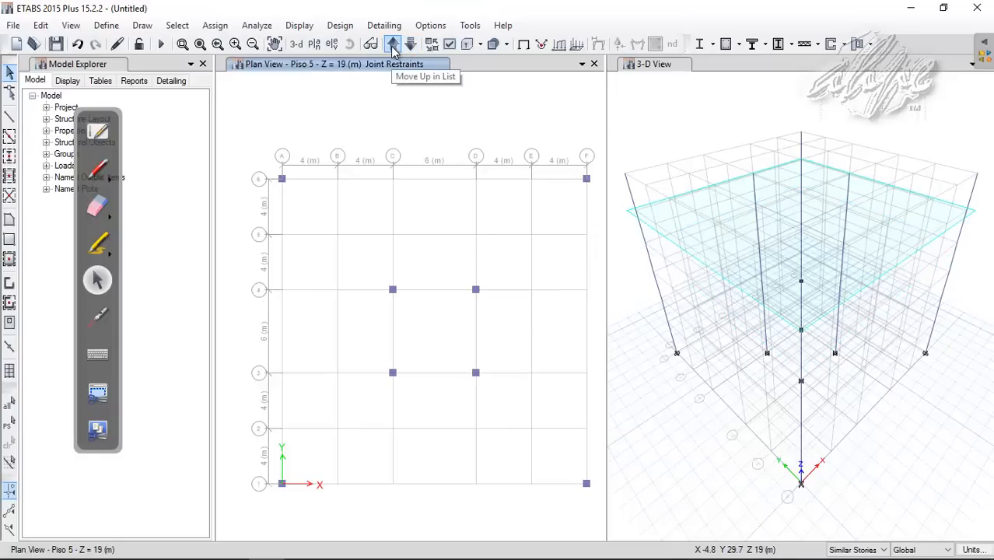
click(393, 44)
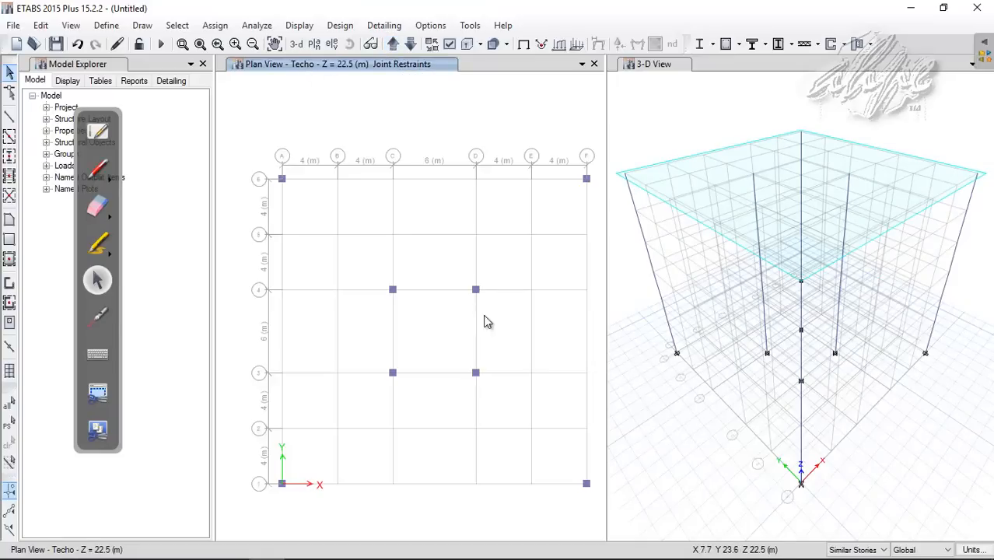
Step: Consult the PDF manual on Draw Walls (Plan) and Figura 3-6, briefly marking the command's icon in pen, and return to ETABS
click(761, 547)
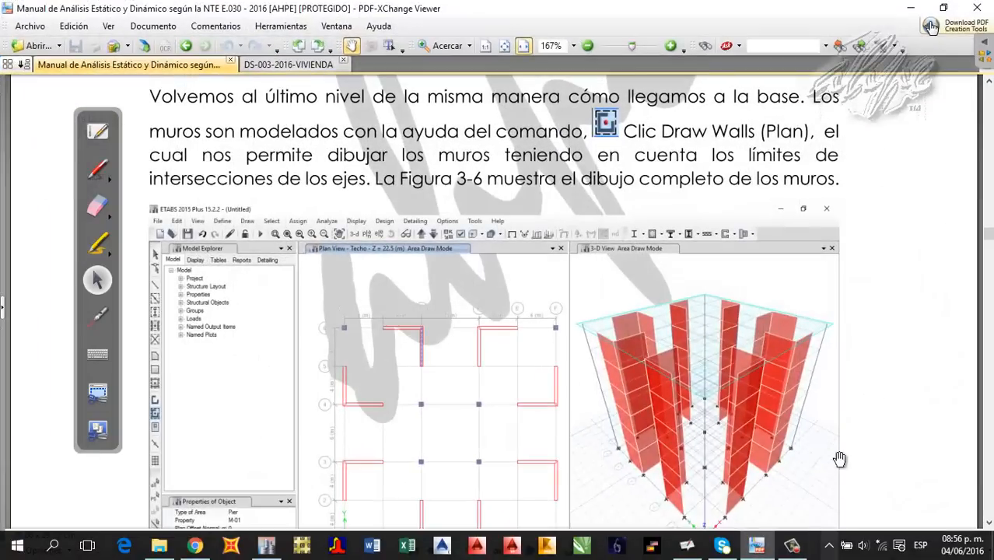
scroll(536, 321, up, 1)
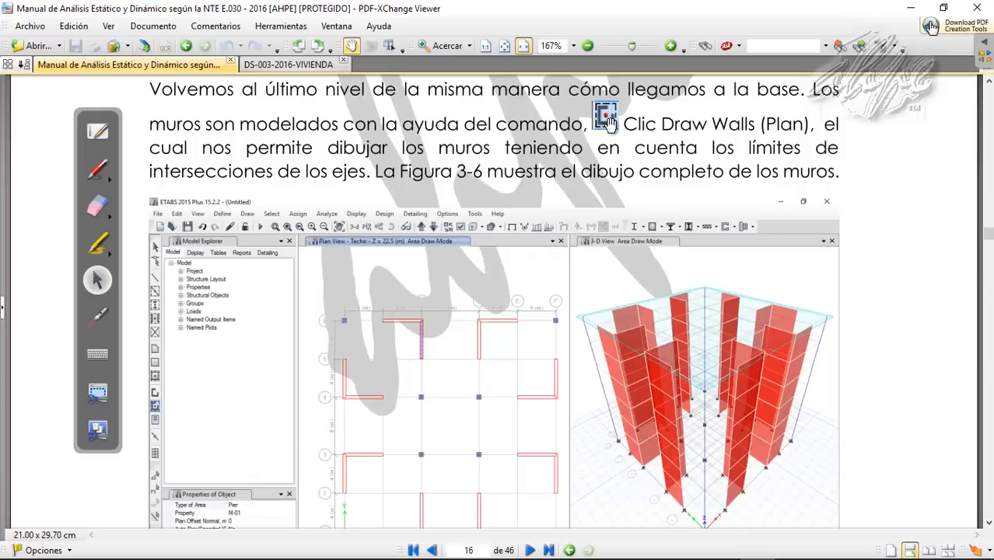
click(98, 168)
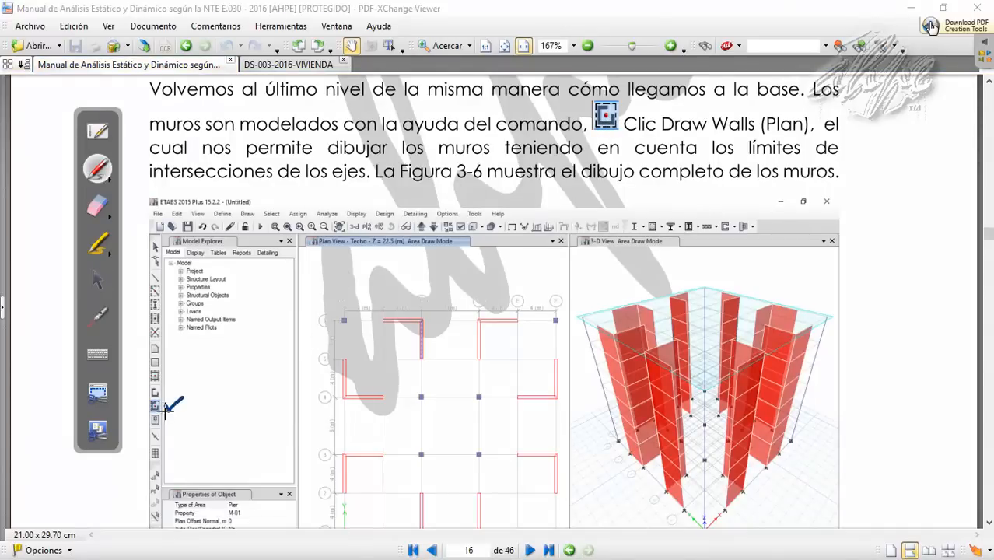
click(97, 204)
drag(189, 422, 189, 373)
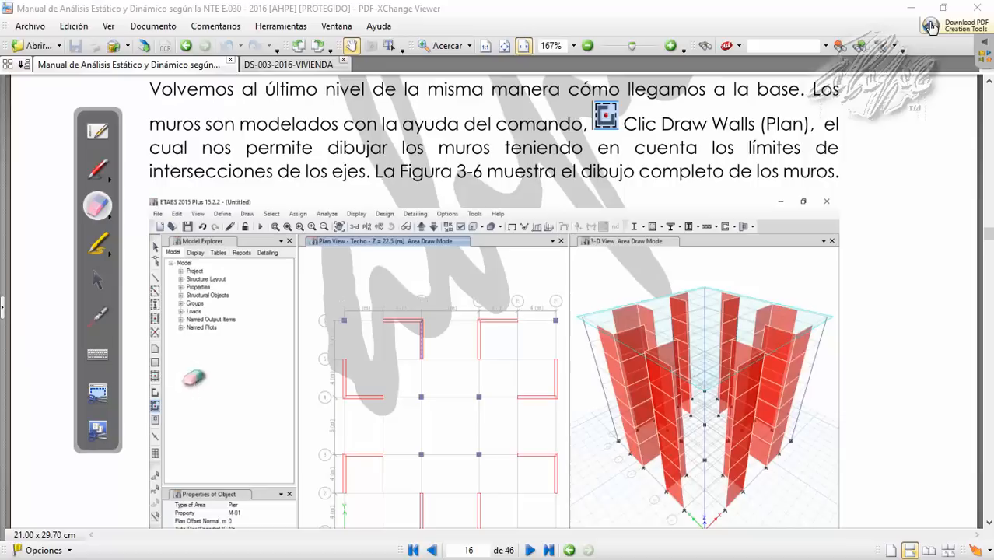
click(97, 280)
drag(324, 334, 326, 231)
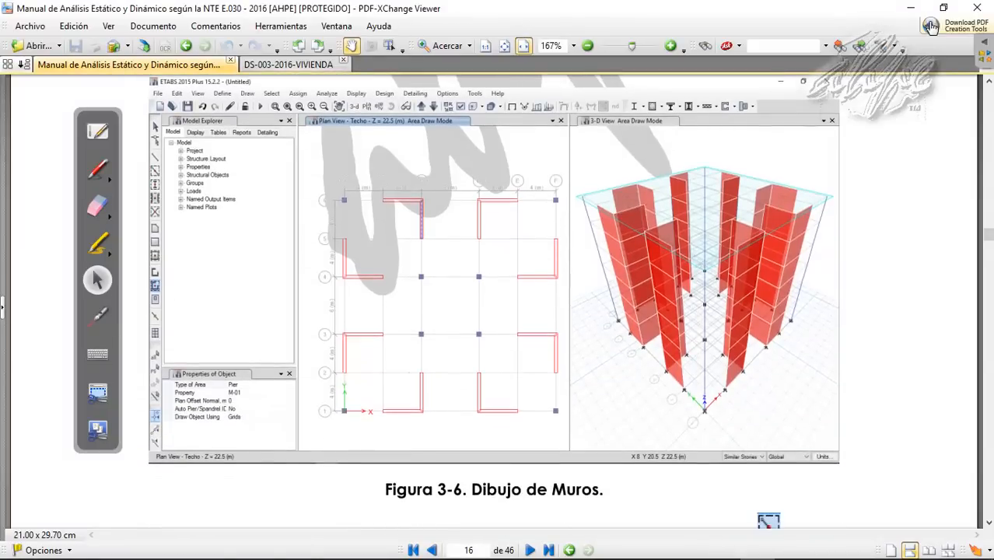
click(751, 548)
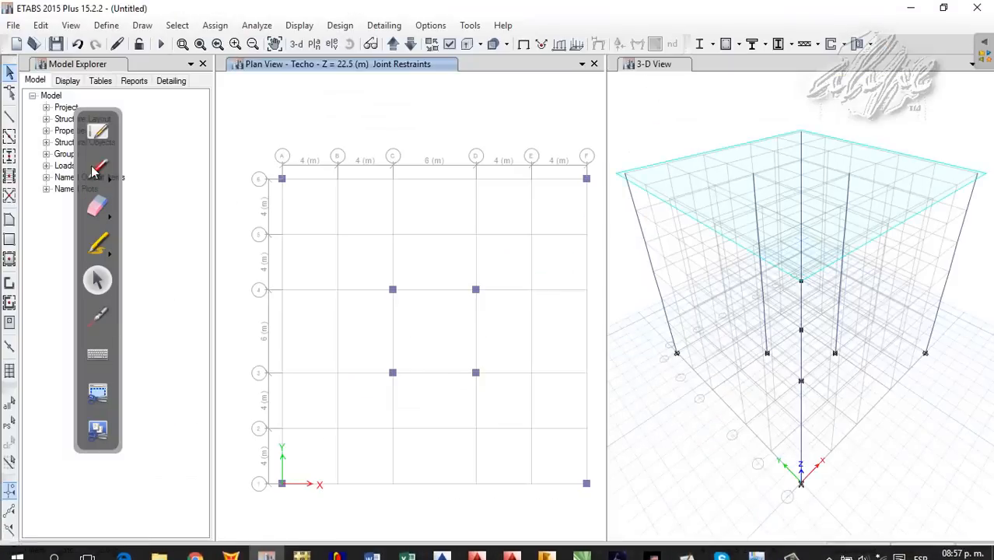
Step: Start quick wall drawing in the Techo plan, frame its tool icon with the pen, and restore the pointer
mouse_move(115, 116)
mouse_down()
mouse_move(143, 130)
mouse_move(195, 106)
mouse_up()
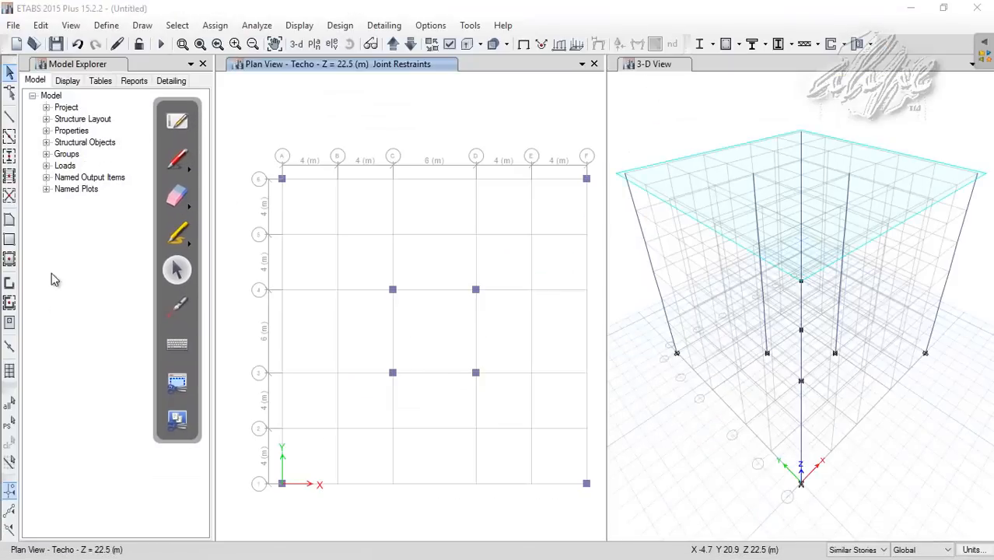
click(9, 304)
click(178, 160)
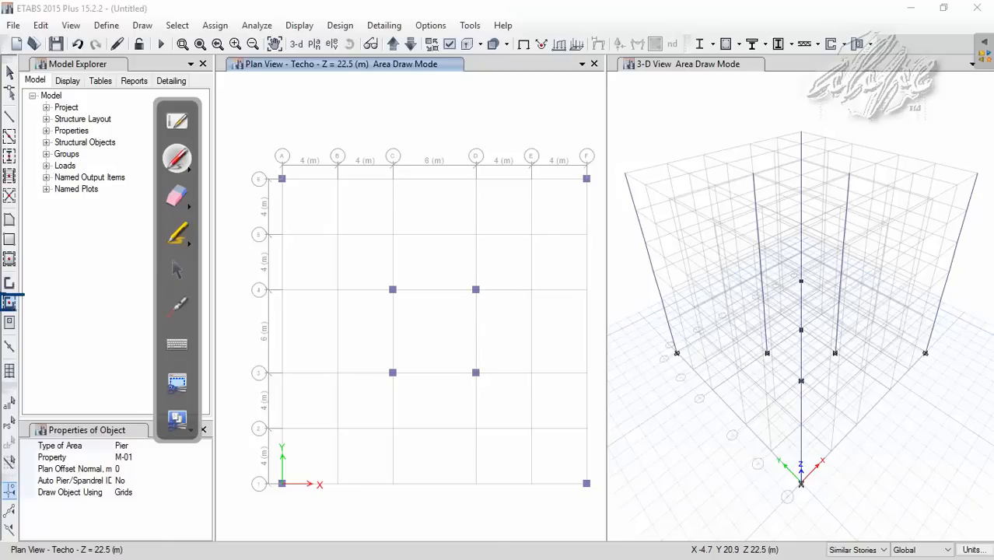
drag(196, 156, 183, 113)
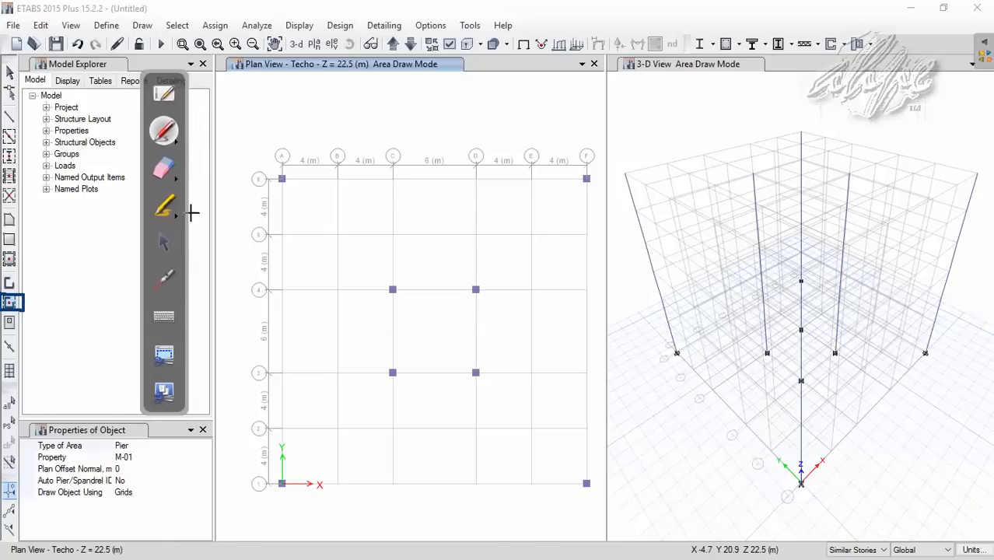
click(166, 245)
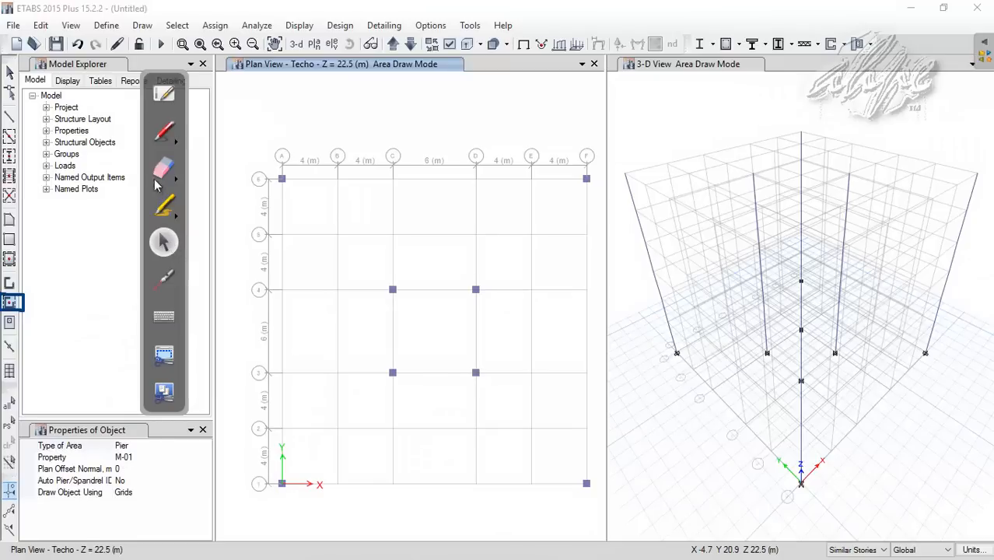
Step: Circle the Properties of Object title with the pen, erase the circle and restore the pointer
click(164, 131)
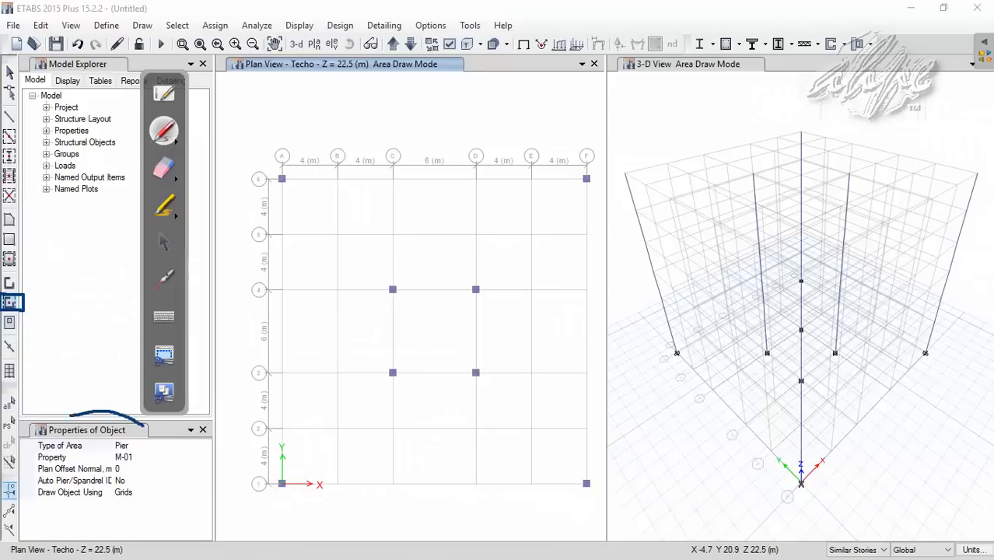
drag(109, 457, 145, 426)
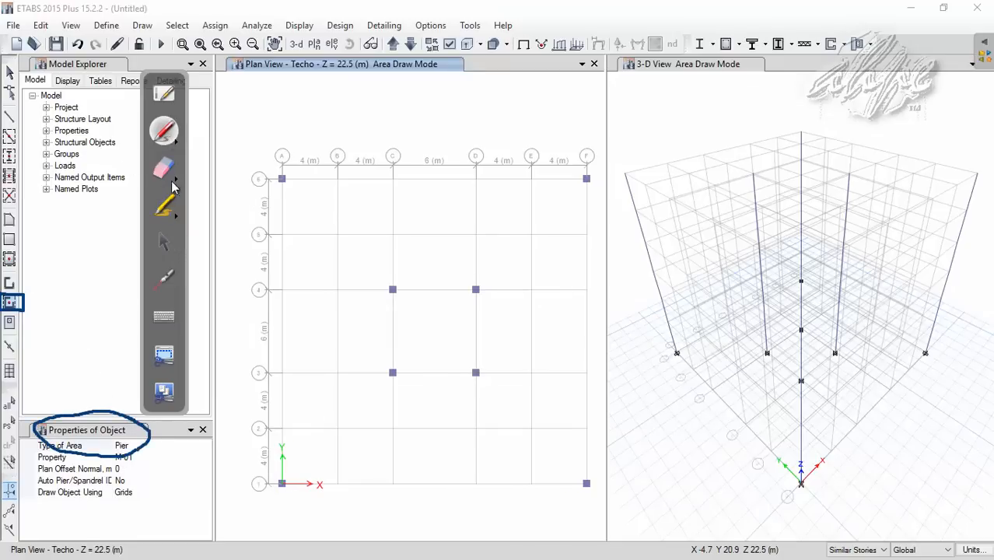
click(169, 166)
mouse_move(71, 420)
mouse_down()
mouse_move(111, 458)
mouse_move(159, 438)
mouse_up()
click(166, 236)
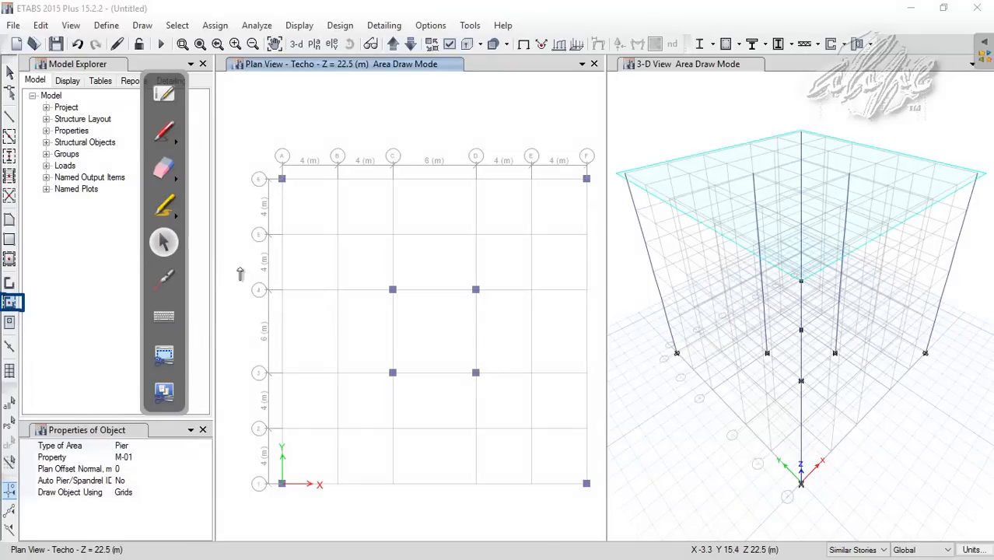
Step: Draw M-01 pier walls on axis A between 4-5, axis 4 between A-B, axis 6 between B-C and axis C between 5-6
drag(261, 215, 301, 320)
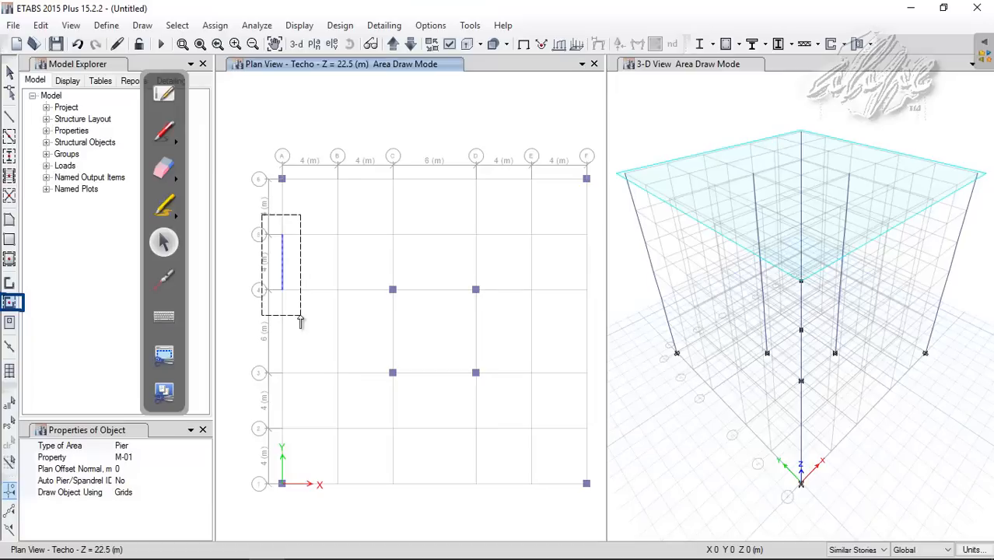
mouse_move(302, 323)
mouse_down()
mouse_move(311, 327)
mouse_move(299, 315)
mouse_move(306, 322)
mouse_up()
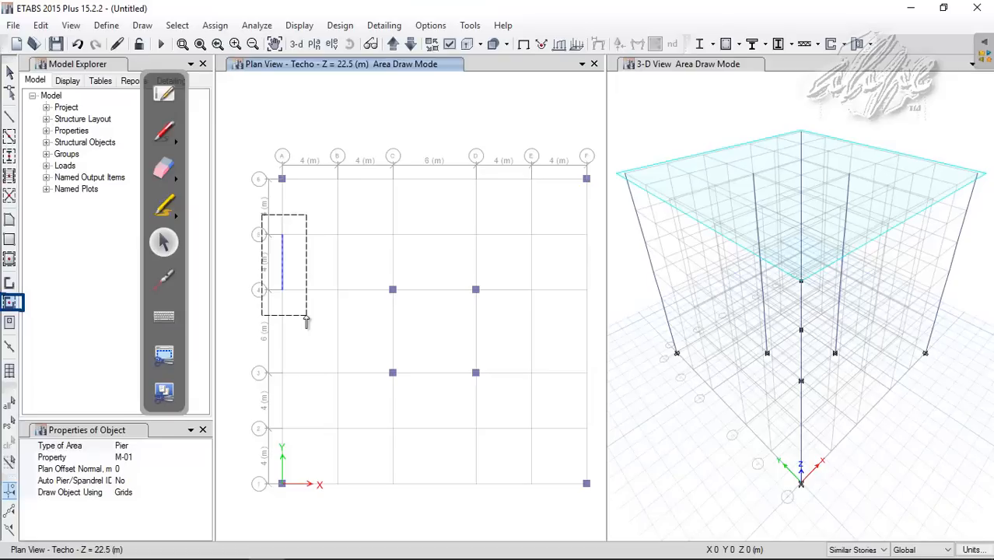
drag(307, 321, 307, 322)
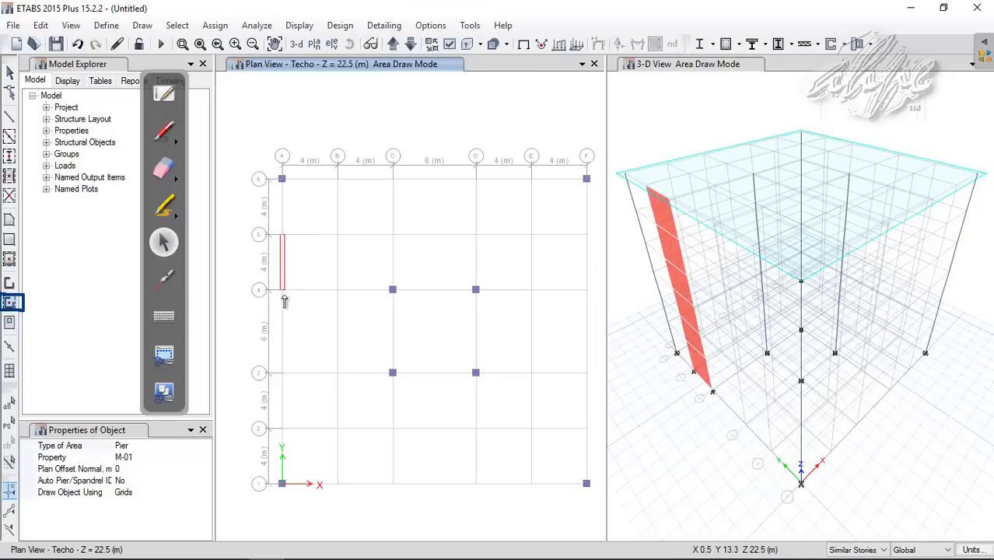
mouse_move(260, 276)
mouse_down()
mouse_move(289, 302)
mouse_move(355, 307)
mouse_up()
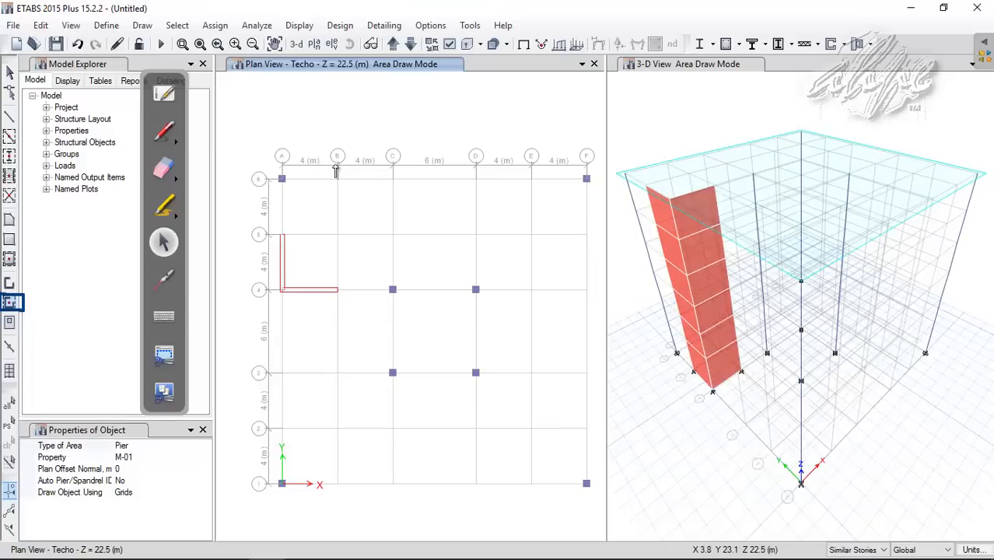
drag(344, 188, 404, 195)
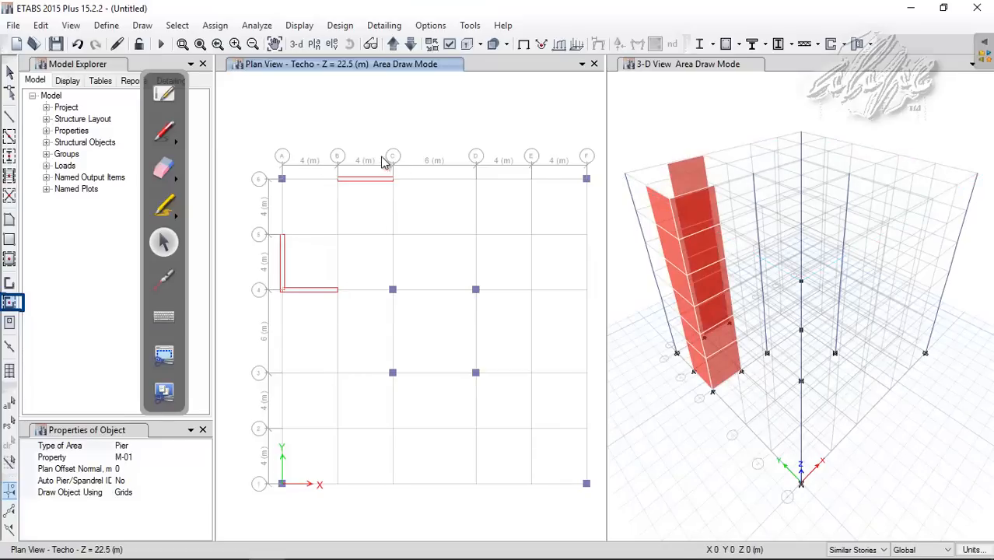
drag(384, 159, 407, 250)
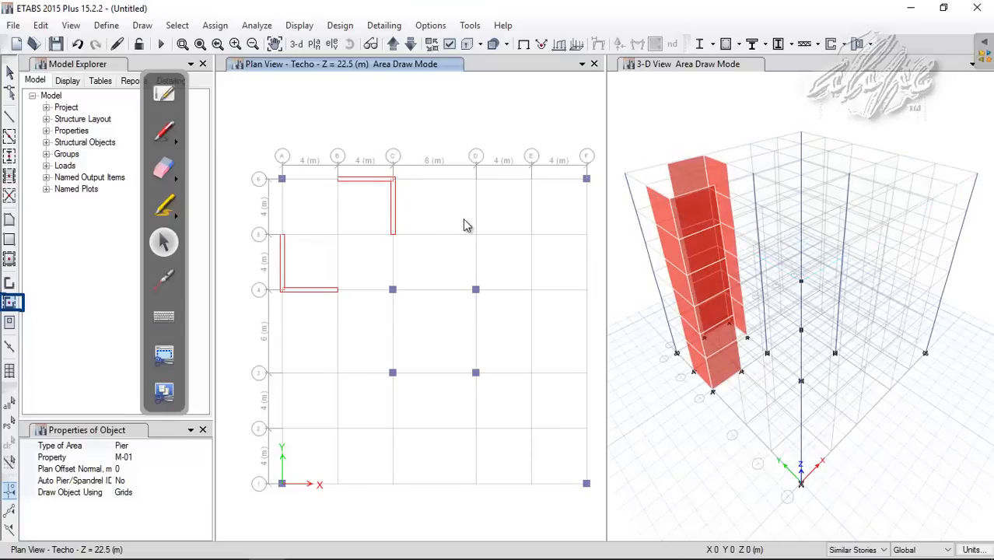
Step: Draw M-01 walls on axis D between 5-6, axis 6 between D-E, axis F between 4-5 and axis 4 between E-F
drag(476, 171, 487, 249)
drag(465, 168, 599, 307)
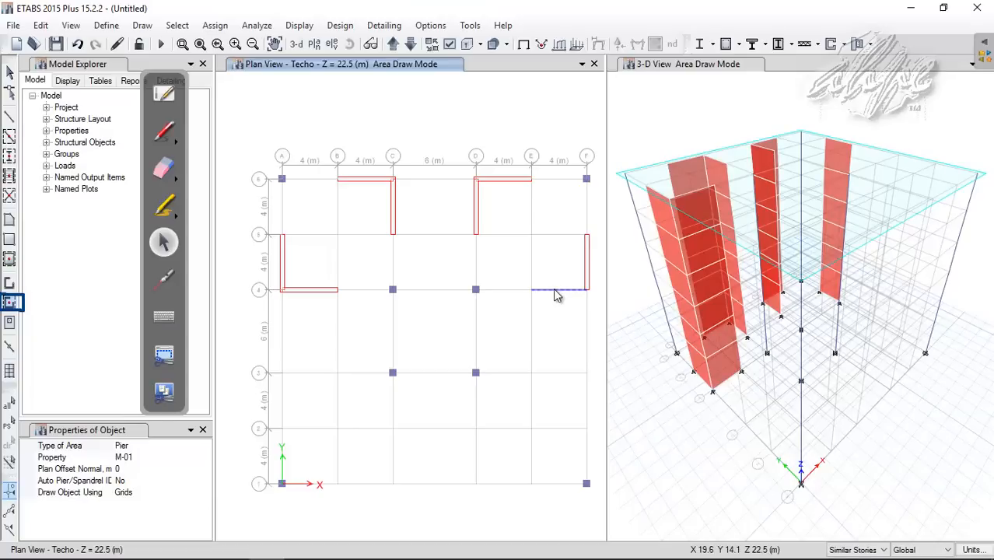
click(556, 293)
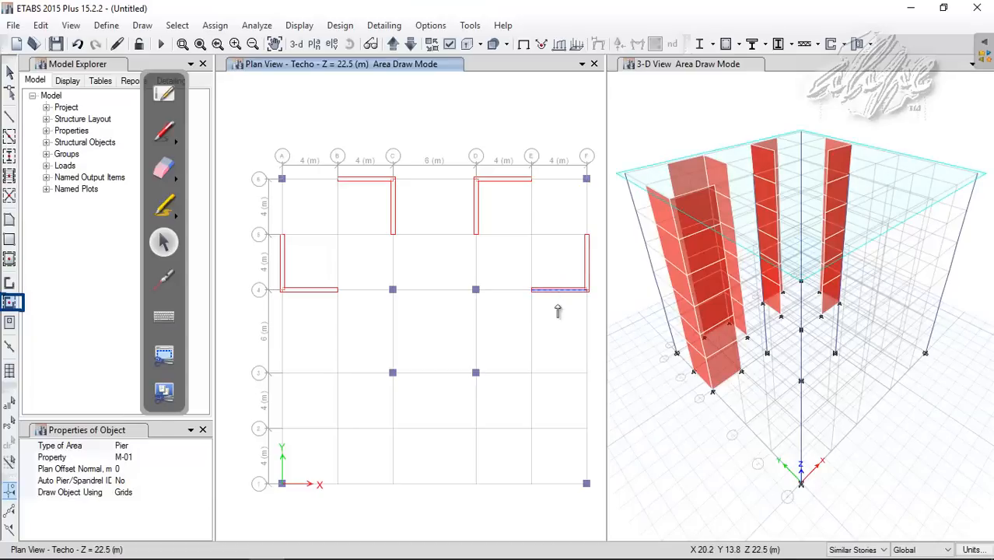
Step: Draw M-01 walls on axis F between 2-3, axis 3 between E-F, axis D between 1-2 and axis 1 between D-E
drag(578, 356, 597, 445)
drag(518, 361, 596, 397)
mouse_move(463, 405)
mouse_down()
mouse_move(509, 517)
mouse_move(482, 488)
mouse_move(510, 490)
mouse_move(549, 517)
mouse_up()
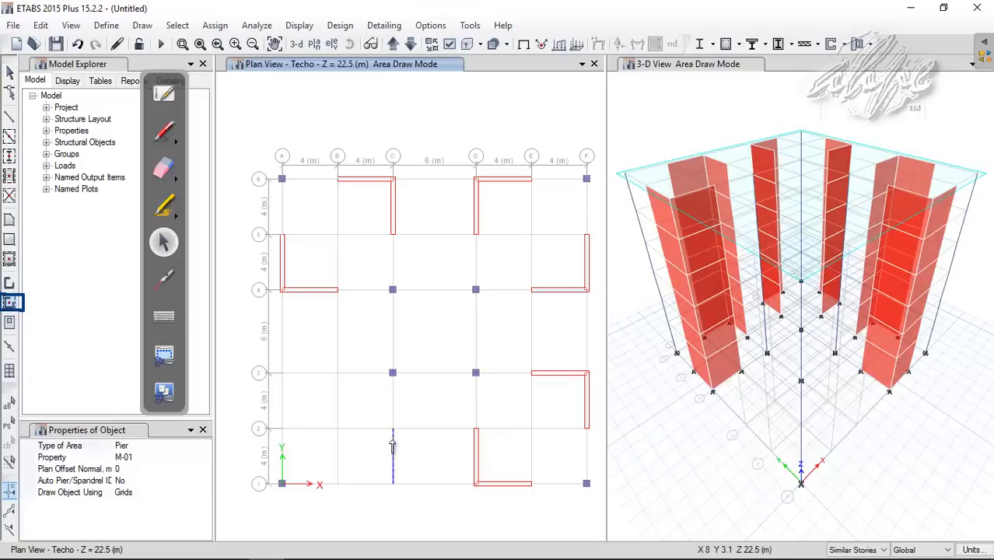
Step: Draw M-01 walls on axes C between 1-2, 1 between B-C, A between 2-3 and 3 between A-B, and end wall drawing
drag(383, 414, 410, 487)
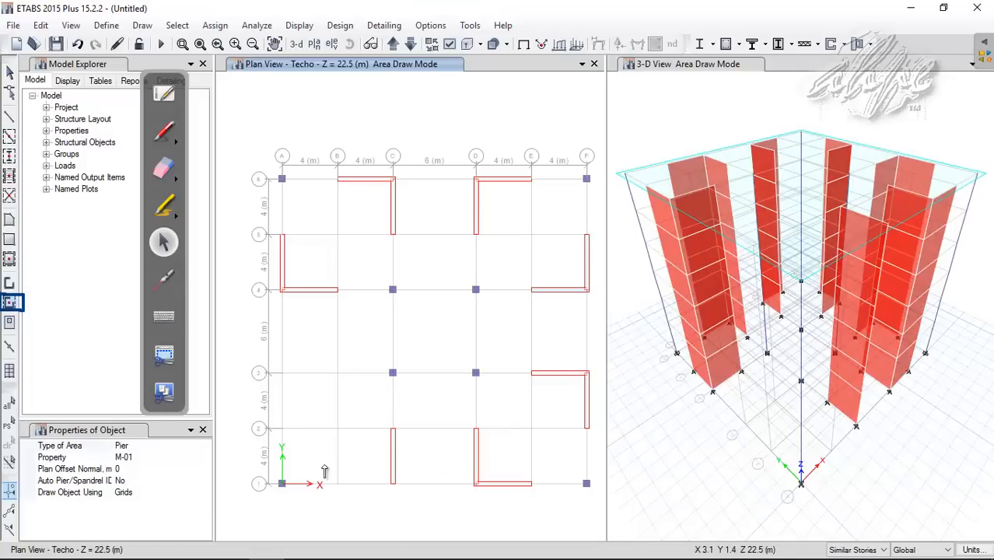
drag(323, 465, 408, 515)
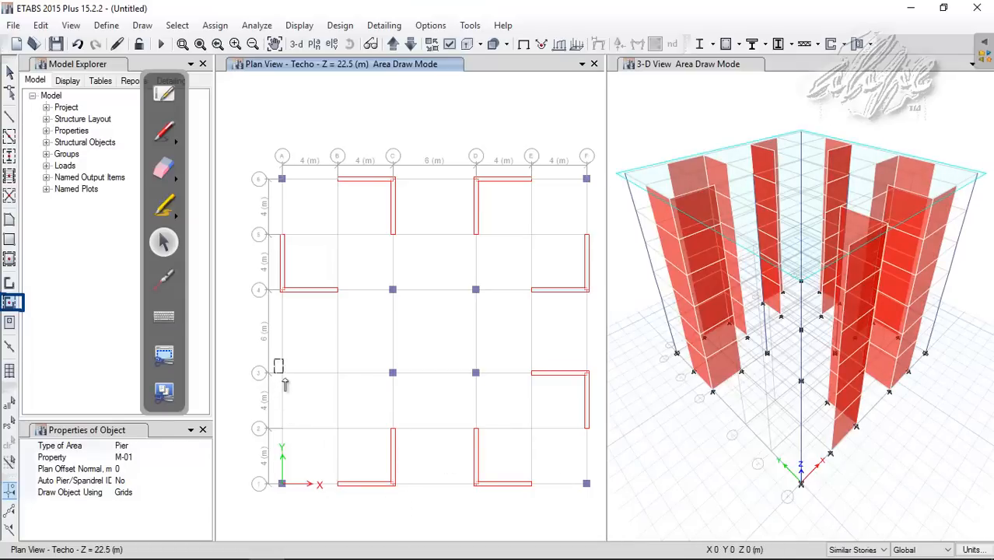
drag(284, 381, 305, 441)
drag(268, 363, 343, 395)
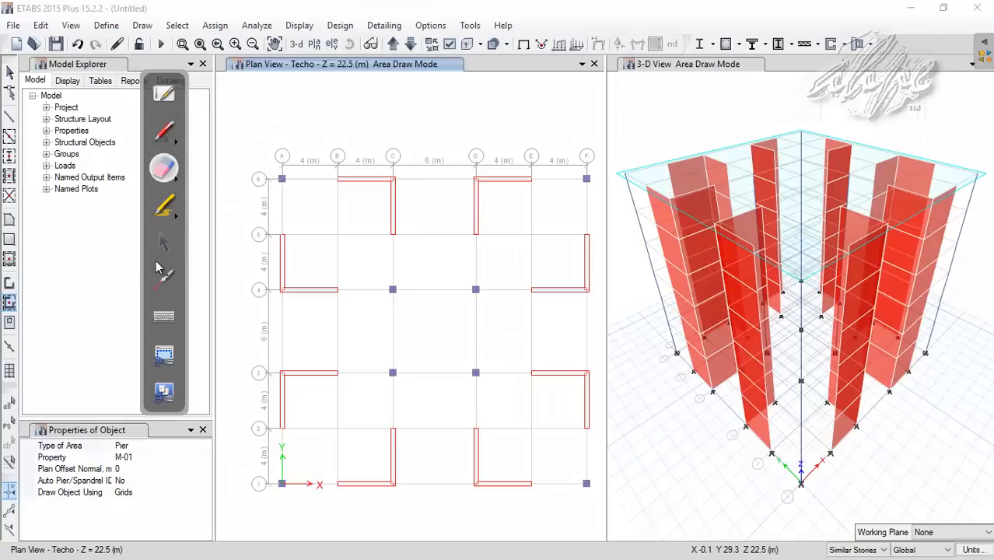
click(173, 148)
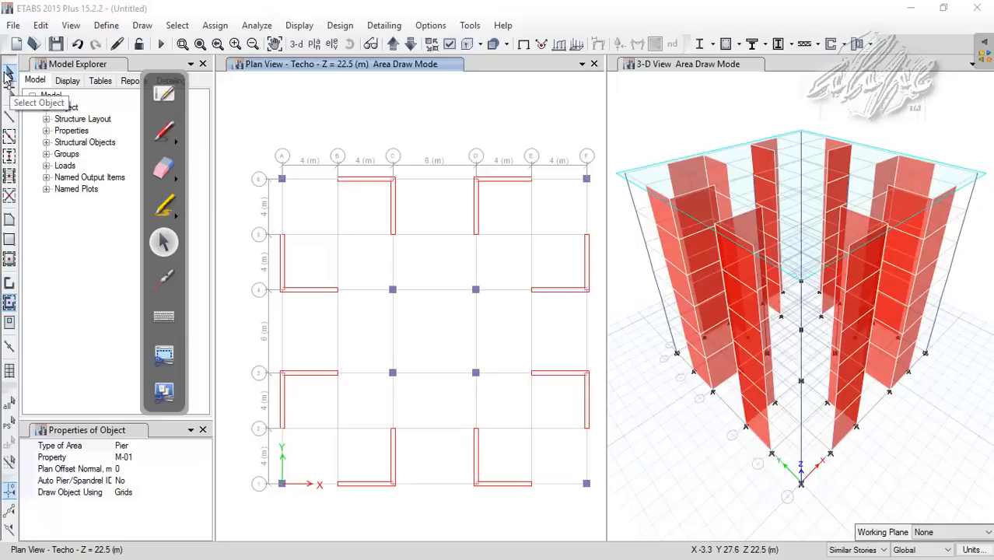
click(10, 72)
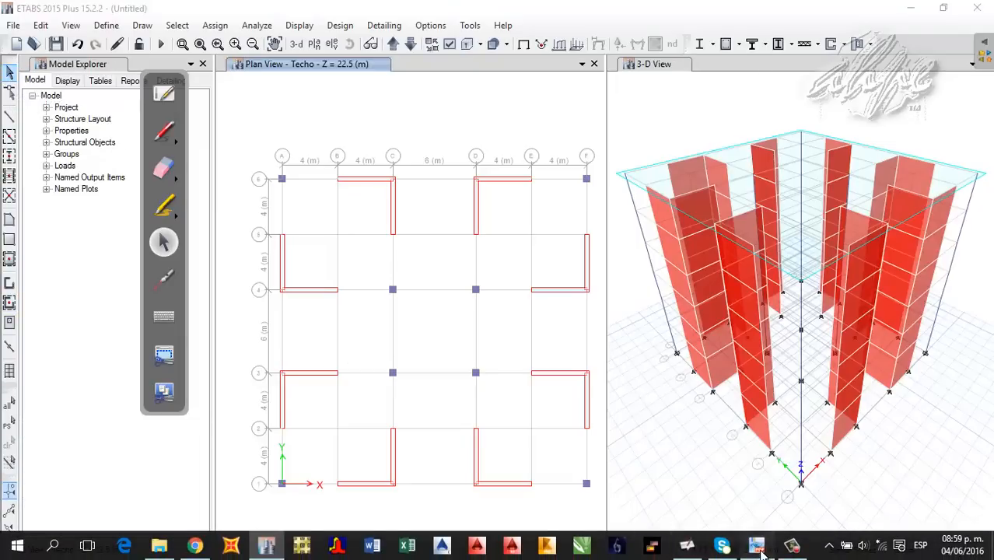
Step: Switch to the manual in PDF-XChange Viewer and review the beam-drawing instructions and Figura 3-7 with the beams drawn
click(756, 545)
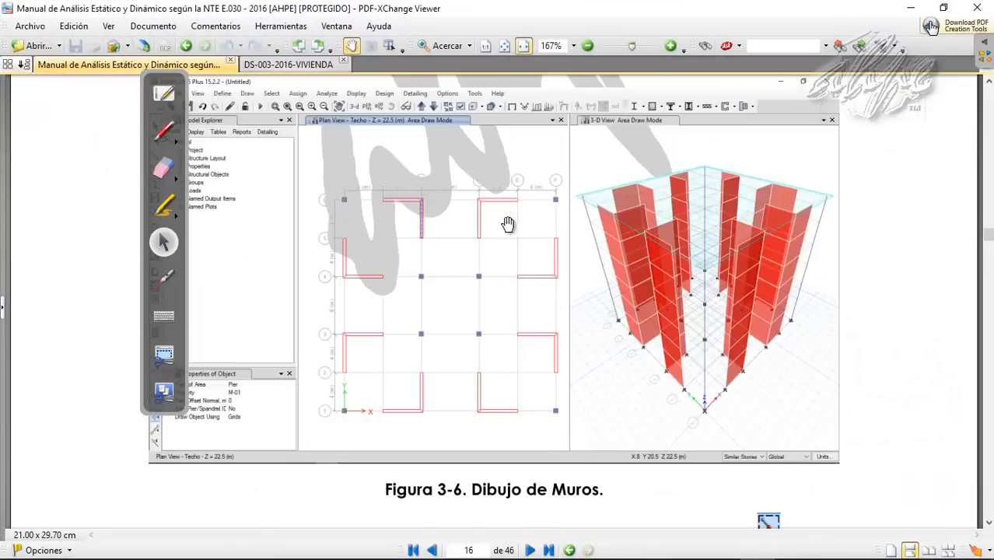
scroll(445, 344, down, 8)
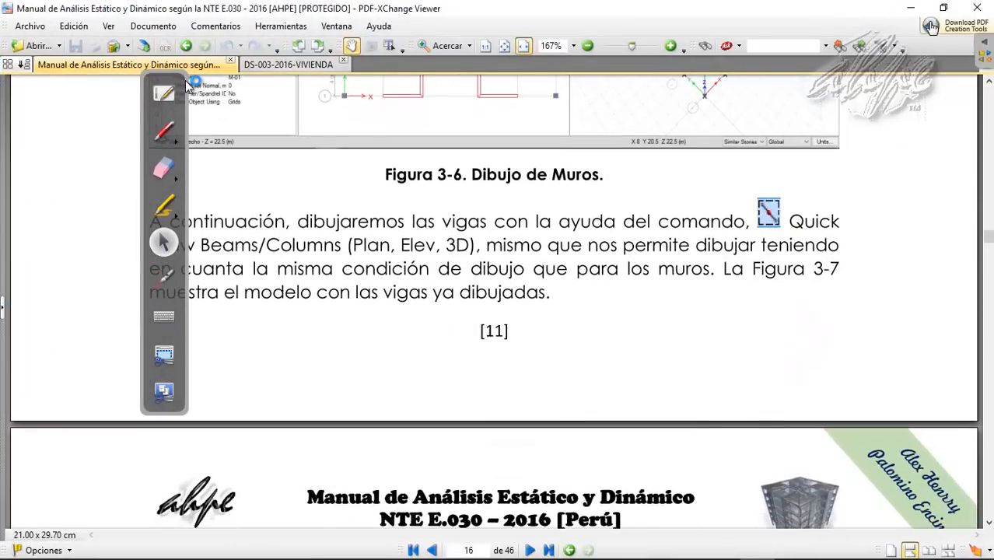
mouse_move(186, 84)
mouse_down()
mouse_move(151, 119)
mouse_move(78, 119)
mouse_move(90, 97)
mouse_up()
click(475, 338)
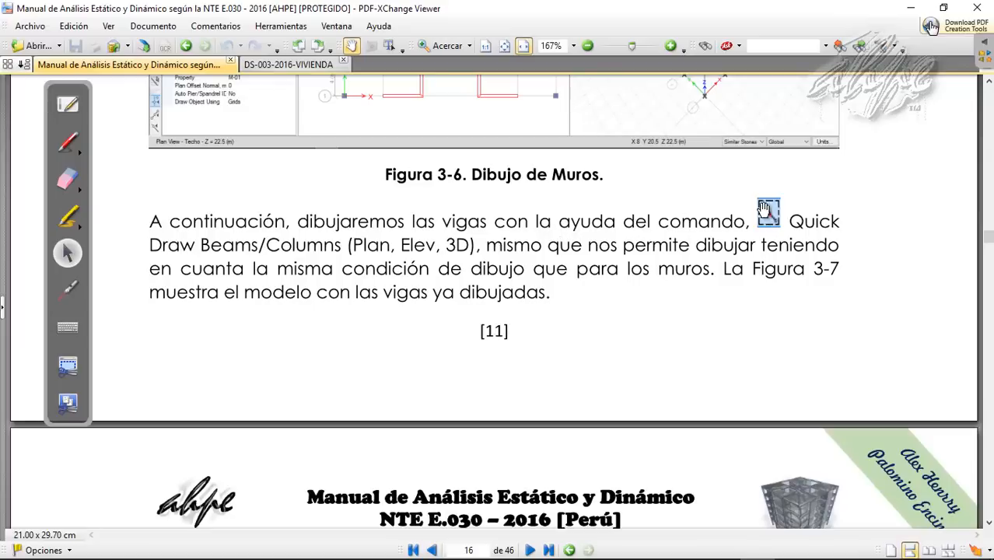
scroll(476, 383, down, 5)
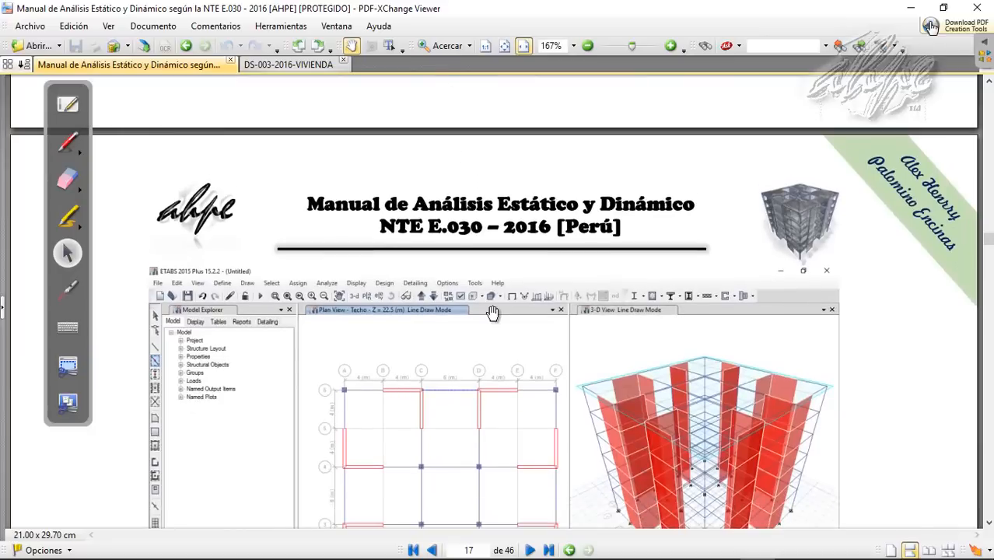
scroll(472, 153, down, 2)
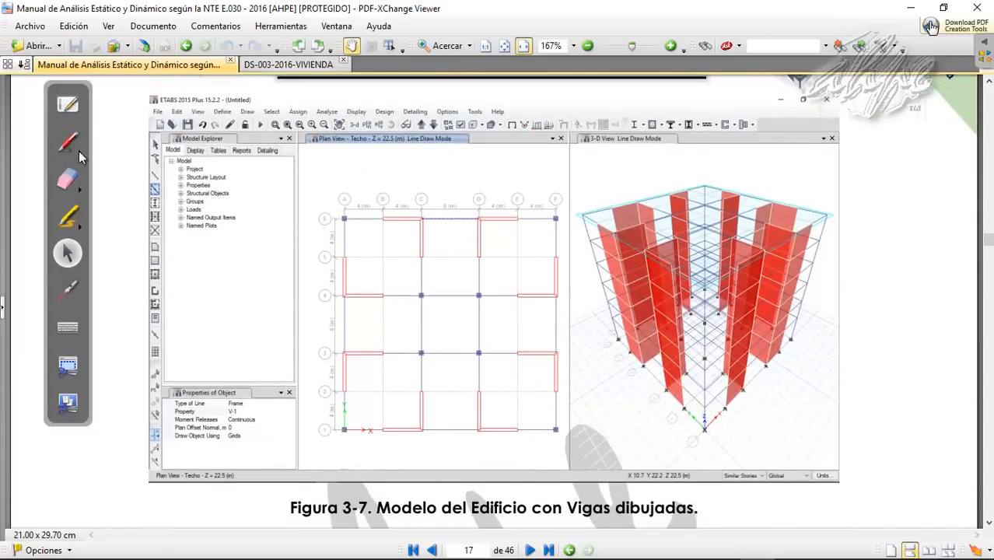
click(68, 142)
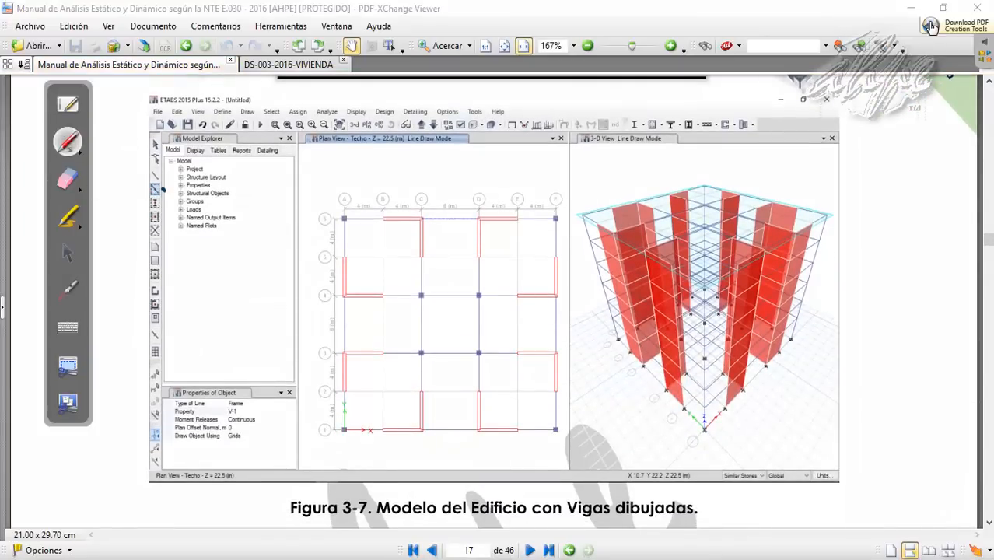
click(67, 179)
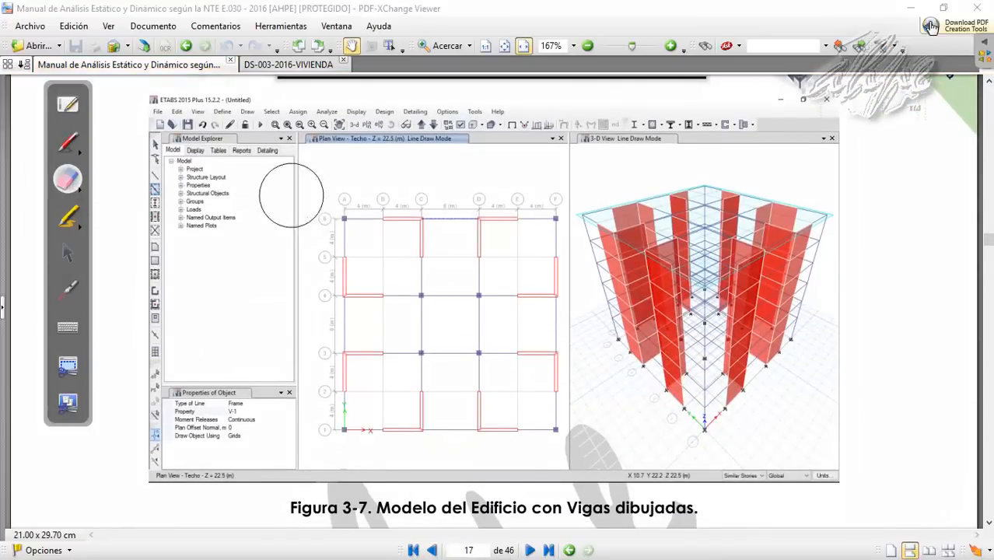
click(67, 252)
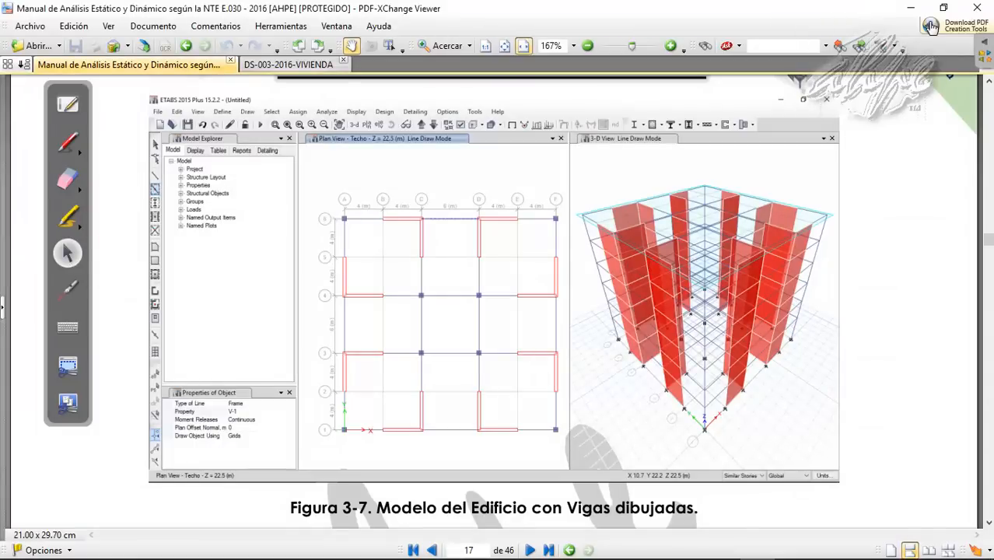
Step: Return to ETABS and quick-draw a V-1 beam on axis A between axes 5 and 6, marking the stories downward with a pen arrow
click(757, 551)
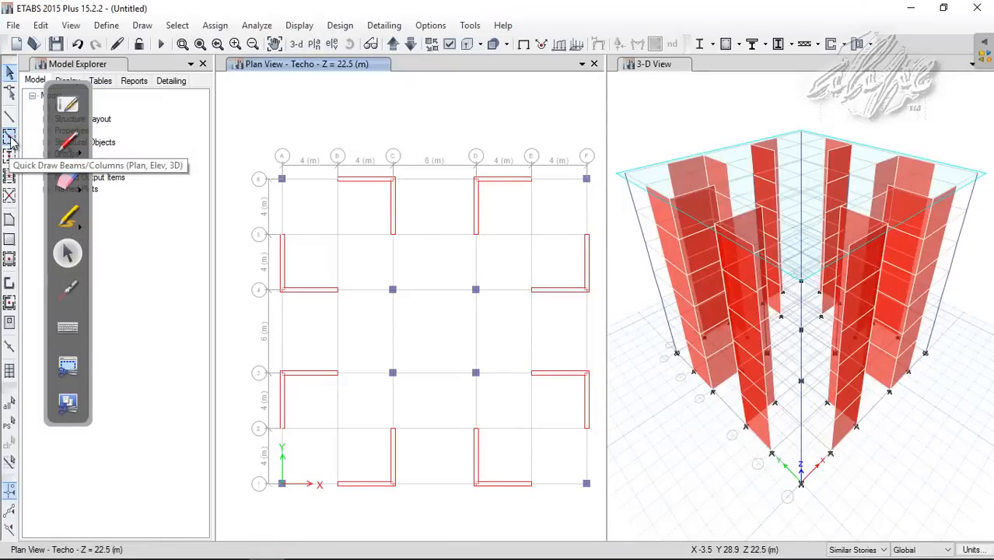
click(10, 138)
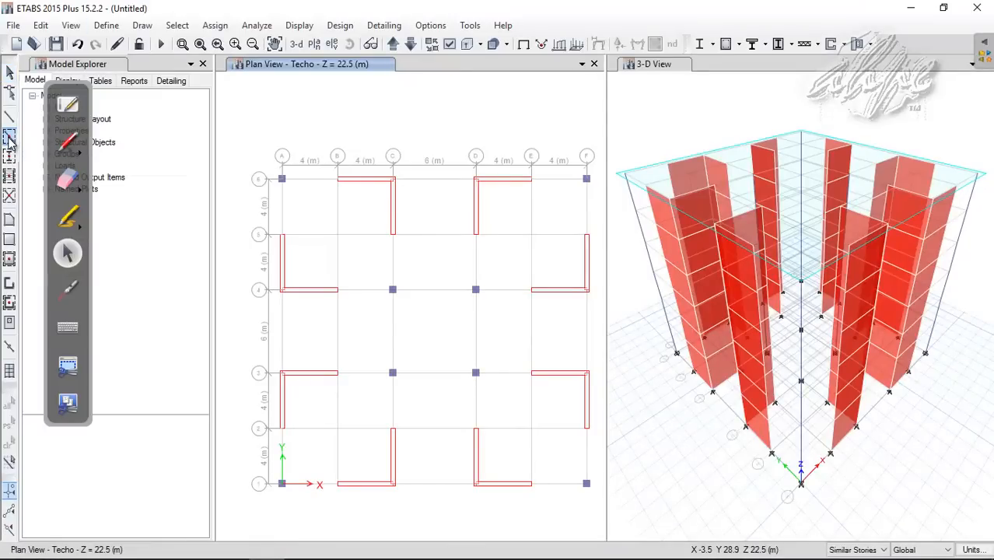
drag(90, 98, 153, 88)
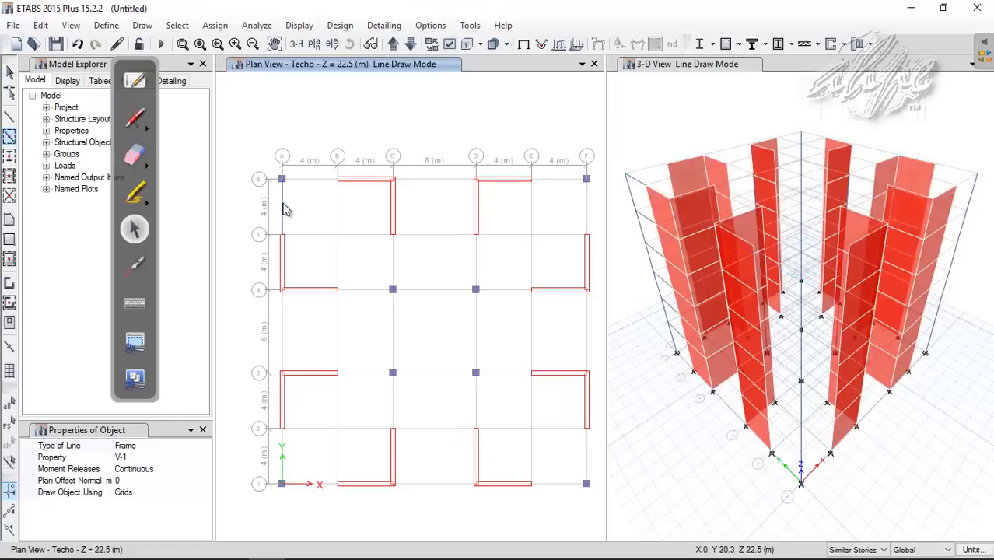
click(135, 121)
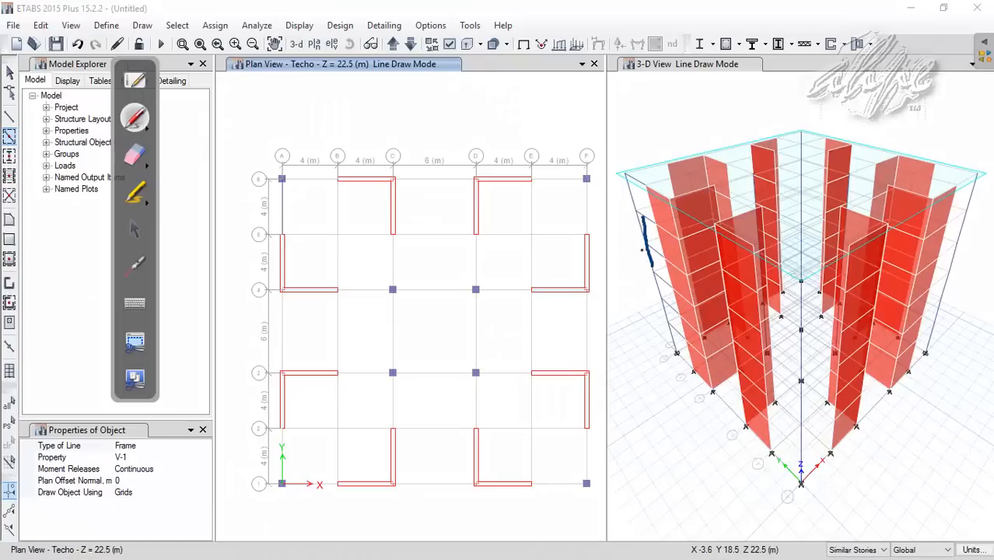
click(135, 228)
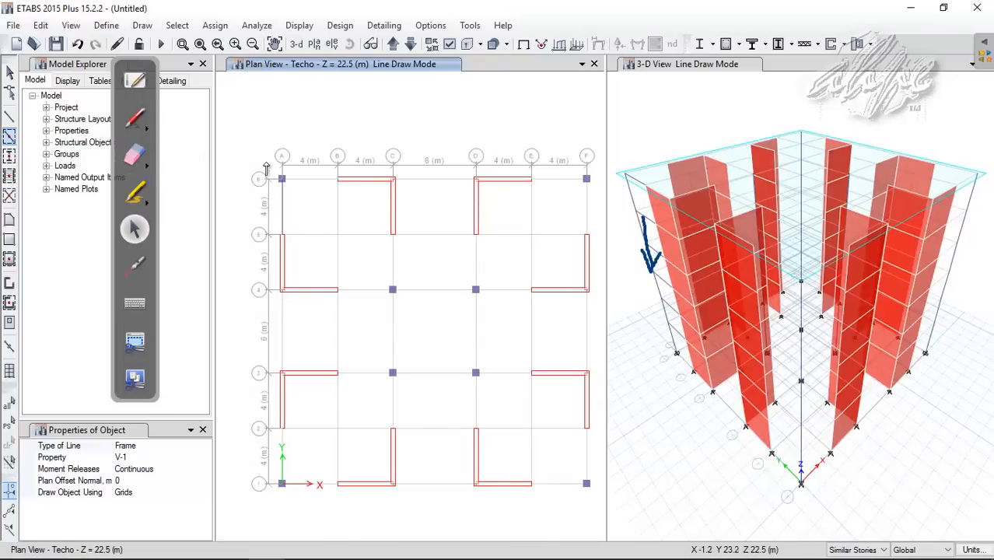
Step: Draw V-1 beams on axis 6 between A-B, C-D and E-F, and on axis F between 5-6, 3-4 and 1-2
drag(263, 161, 376, 199)
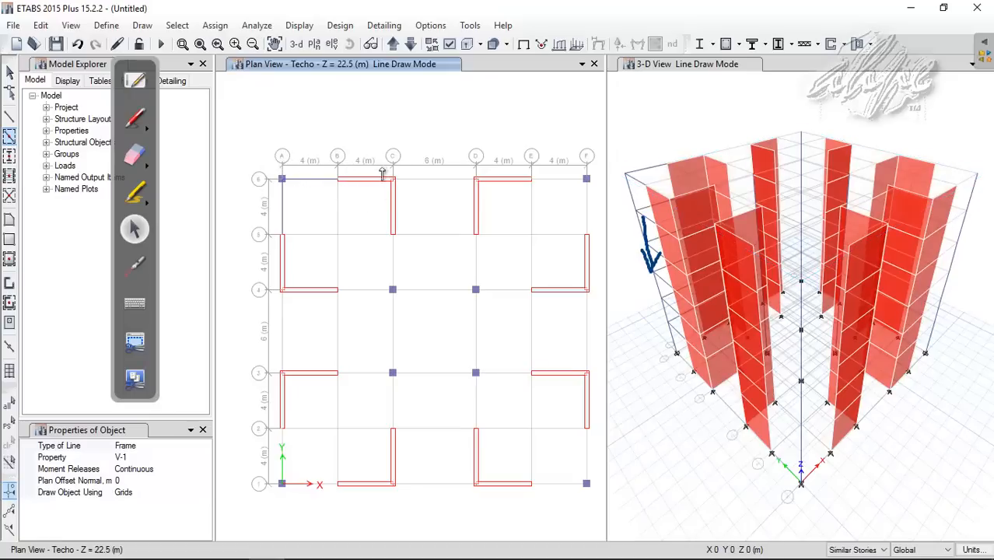
drag(380, 162, 600, 207)
mouse_move(574, 152)
mouse_down()
mouse_move(599, 255)
mouse_move(580, 289)
mouse_move(601, 411)
mouse_move(584, 435)
mouse_move(604, 502)
mouse_up()
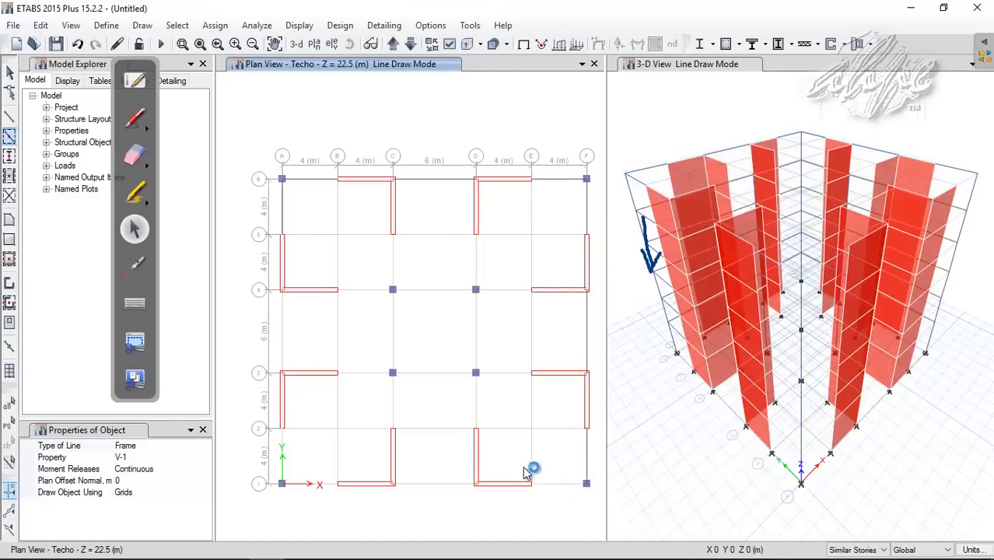
Step: Draw V-1 beams on axis 1 between E-F, C-D and A-B, and on axis A between 1-2 and 3-4
drag(512, 465, 594, 510)
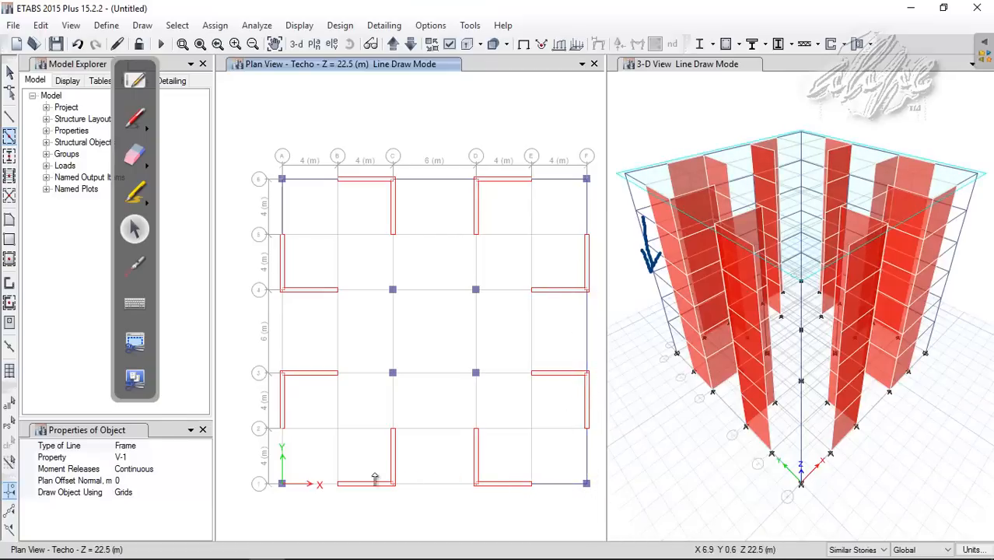
drag(367, 463, 502, 518)
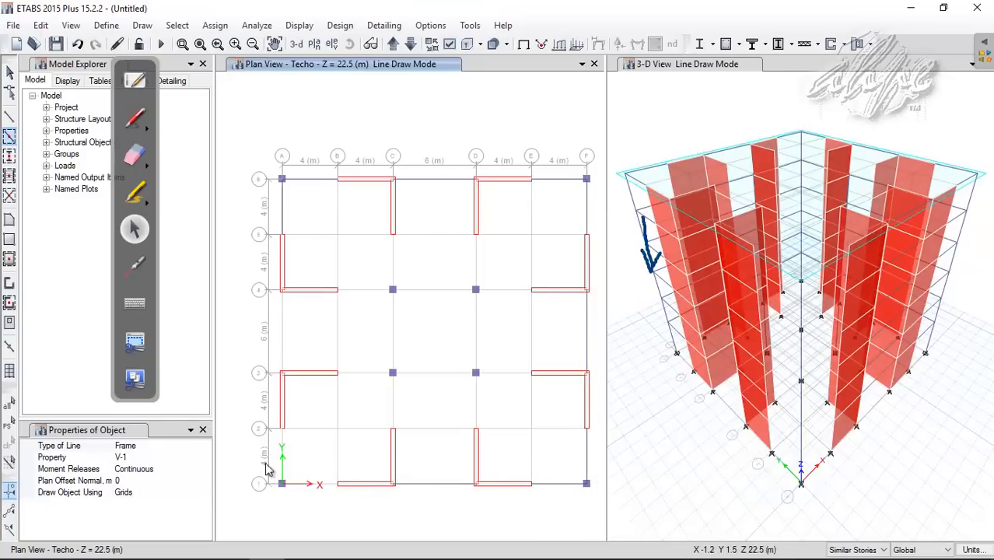
mouse_move(266, 462)
mouse_down()
mouse_move(344, 493)
mouse_move(348, 504)
mouse_up()
drag(272, 414, 294, 516)
mouse_move(259, 266)
mouse_down()
mouse_move(284, 306)
mouse_move(311, 410)
mouse_up()
Step: Draw V-1 beams on axes 3 and 4 between B-E and on axes C and D between 2-5, erase the pen arrow and end beam drawing
mouse_move(327, 359)
mouse_down()
mouse_move(352, 372)
mouse_move(549, 399)
mouse_up()
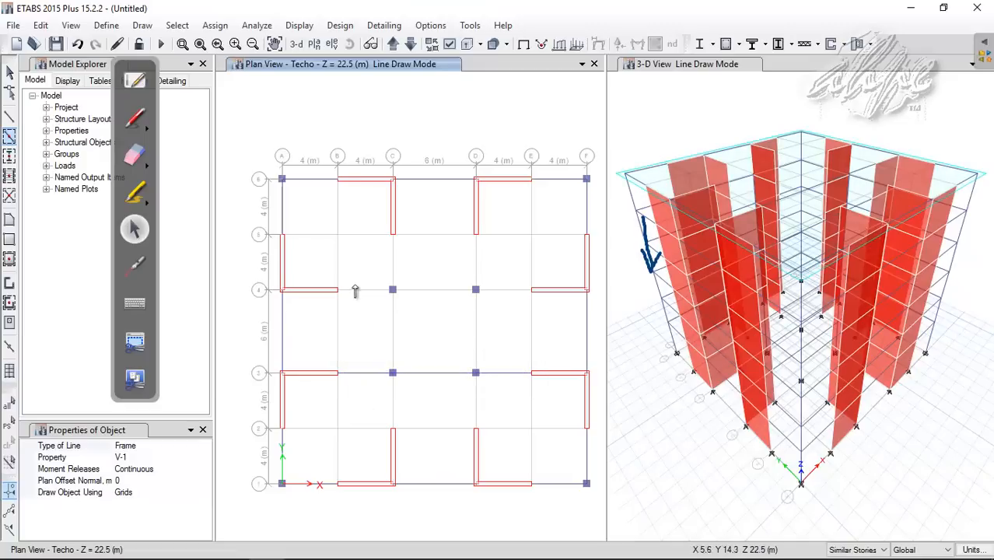
drag(325, 273, 545, 316)
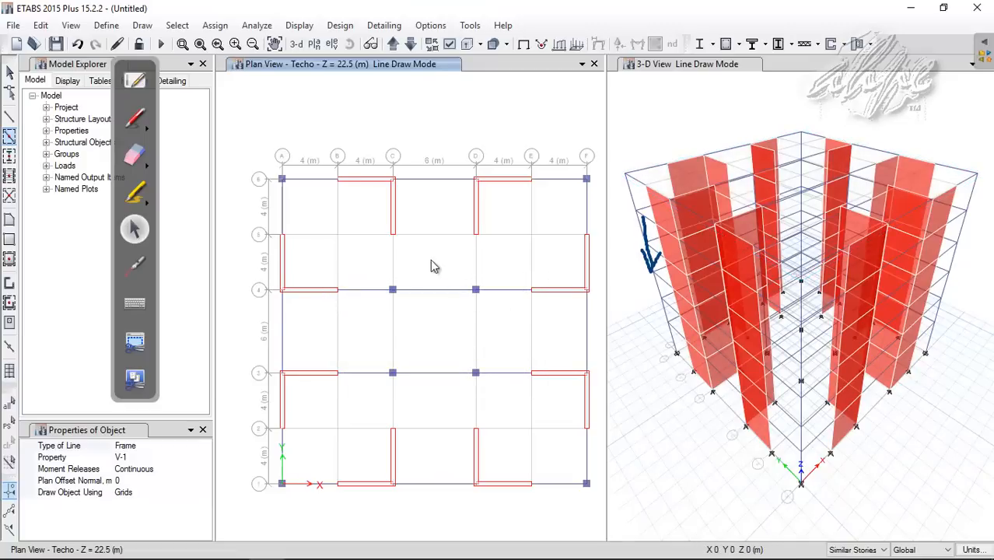
mouse_move(380, 214)
mouse_down()
mouse_move(415, 368)
mouse_move(413, 453)
mouse_up()
drag(469, 217, 493, 444)
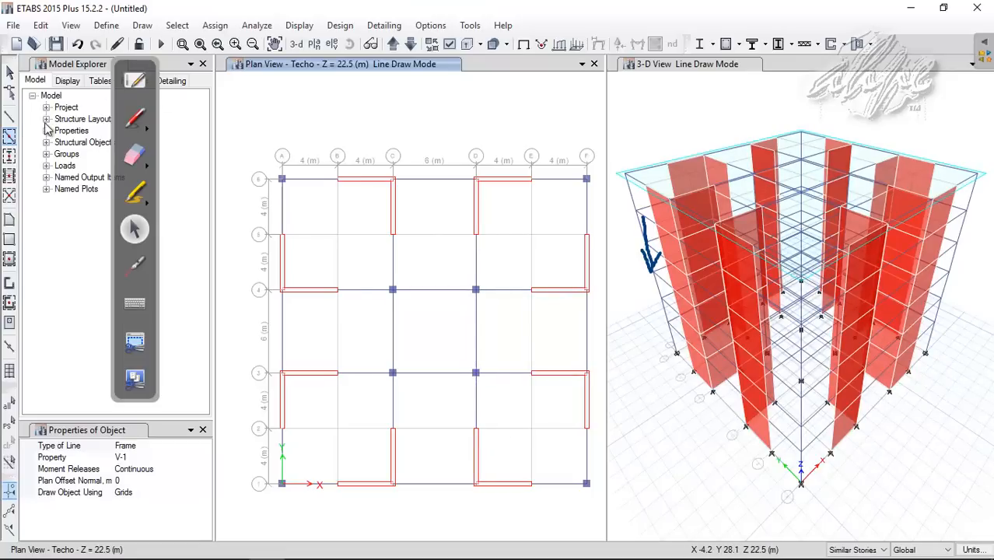
click(134, 154)
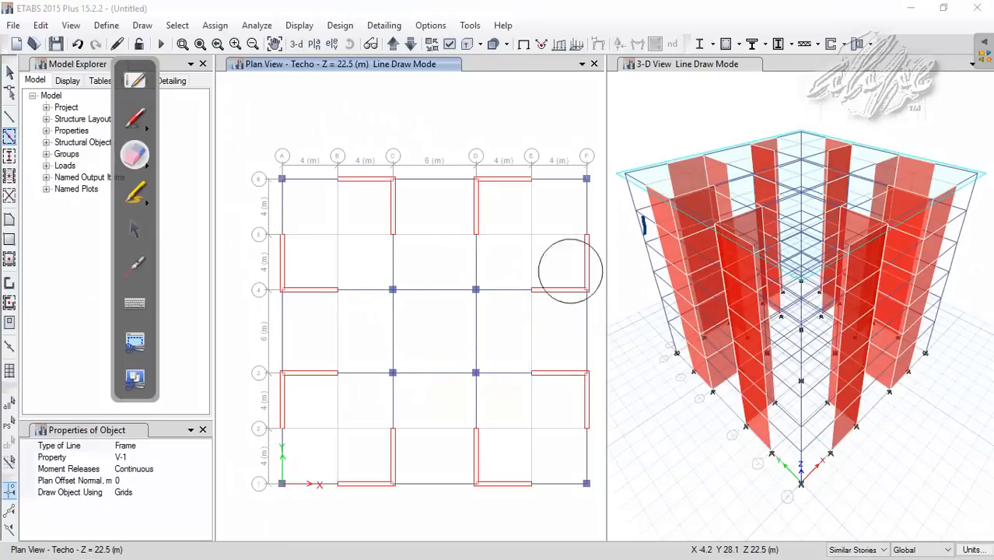
click(630, 253)
click(134, 229)
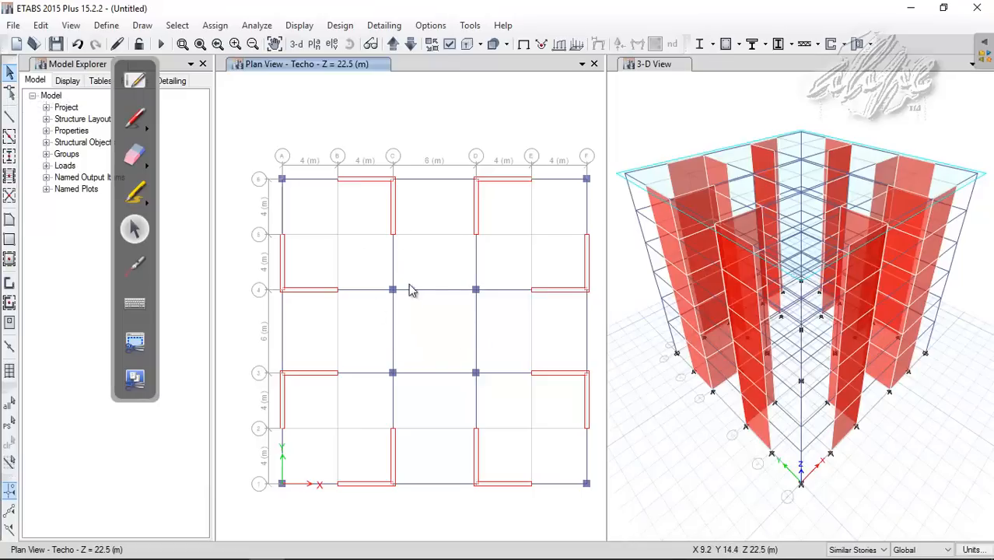
Step: Switch to the manual in PDF-XChange Viewer and read the Draw Rectangular Floor/Wall slab instructions above Figura 3-8
mouse_move(557, 559)
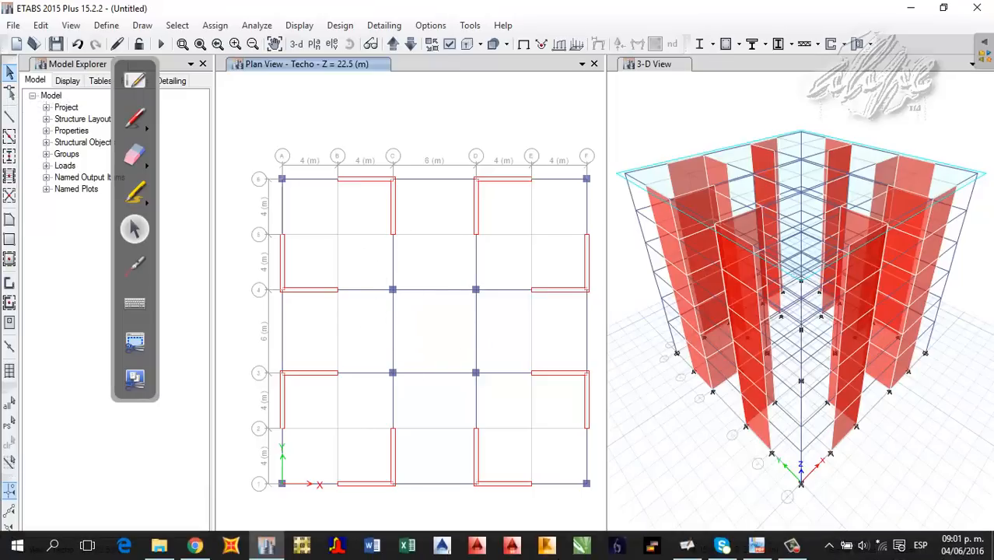
click(756, 546)
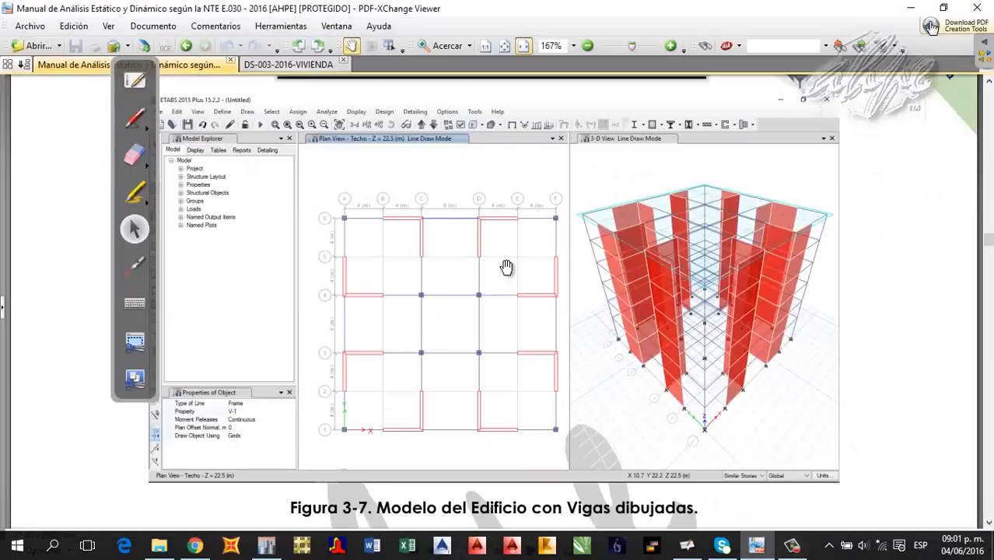
drag(399, 345, 386, 120)
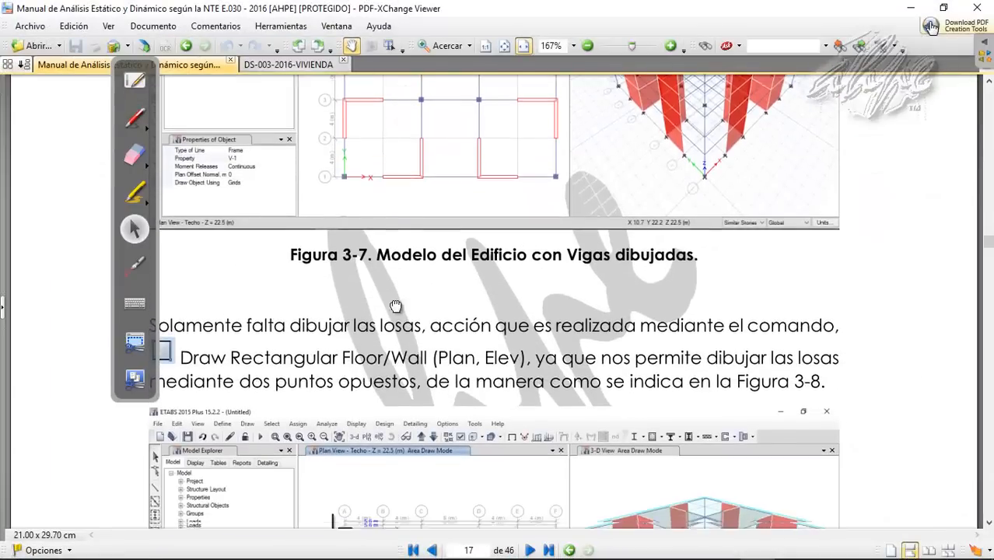
drag(396, 305, 411, 152)
drag(357, 247, 368, 205)
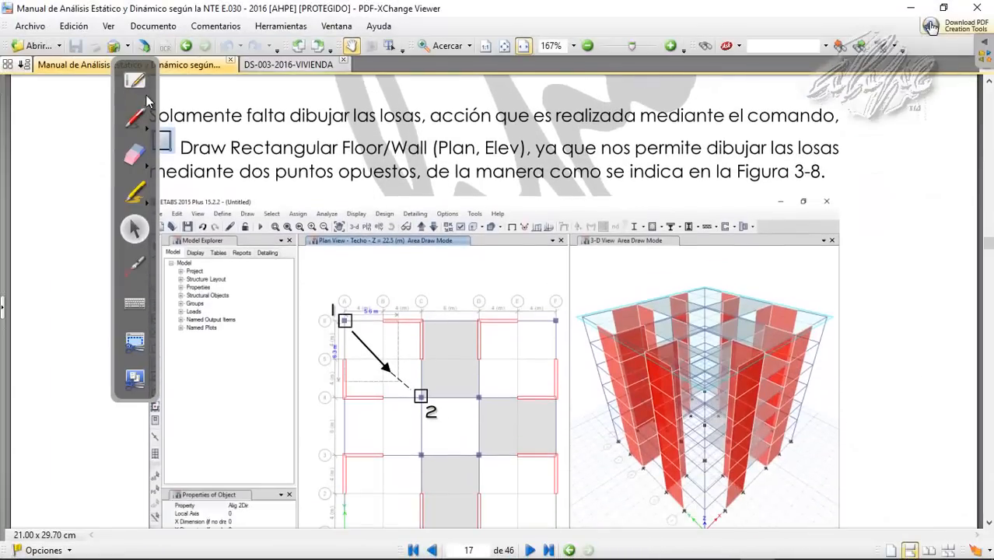
drag(148, 102, 98, 153)
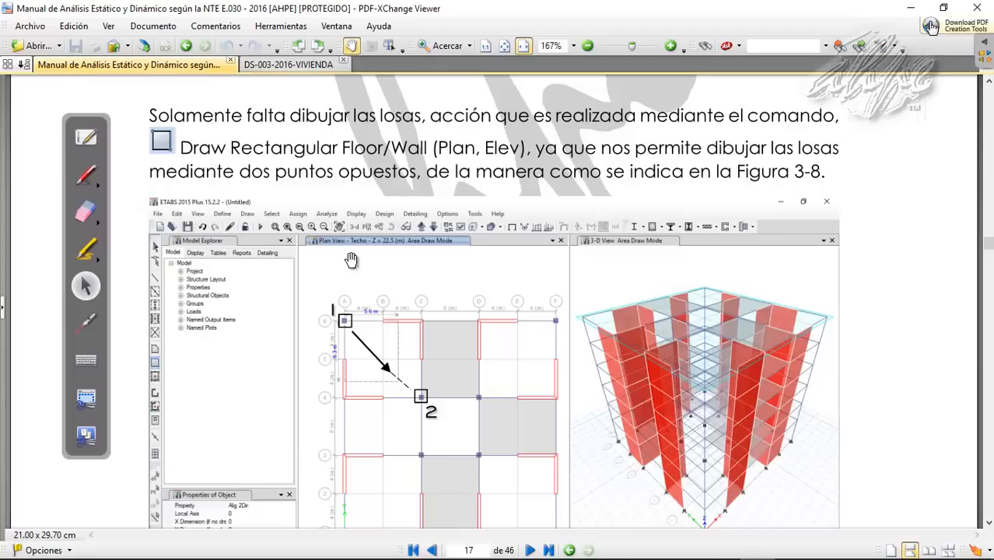
drag(276, 228, 275, 219)
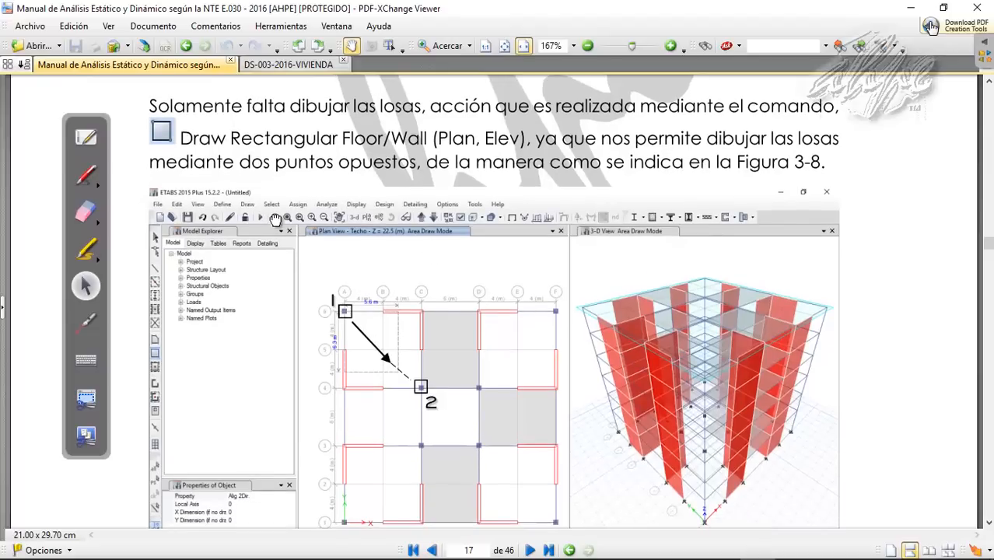
Step: Mark the Draw Rectangular Floor/Wall command with the pen, circle points 1 and 2 in the slab figure, and erase the marks
click(86, 175)
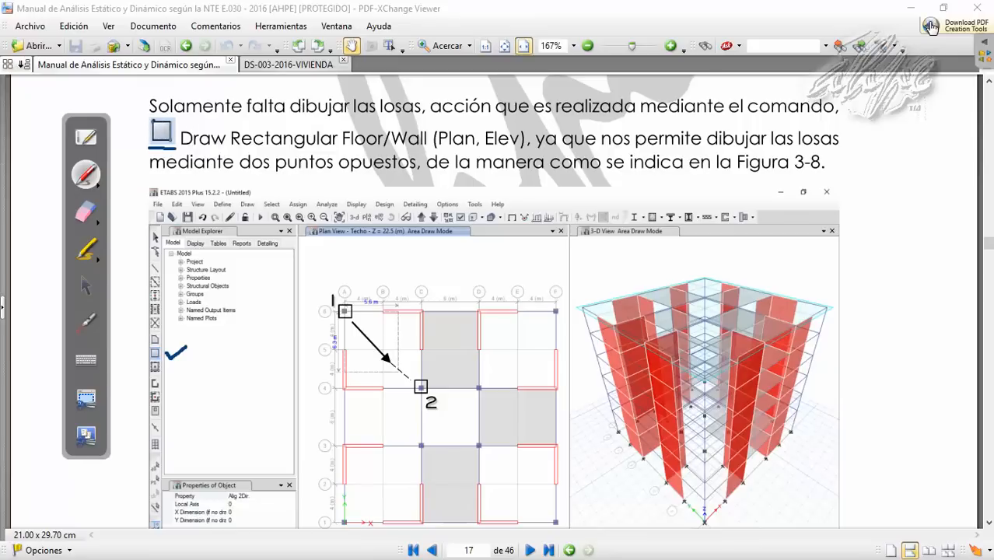
click(99, 187)
click(139, 184)
mouse_move(427, 308)
mouse_down()
mouse_move(372, 272)
mouse_move(315, 339)
mouse_move(450, 426)
mouse_up()
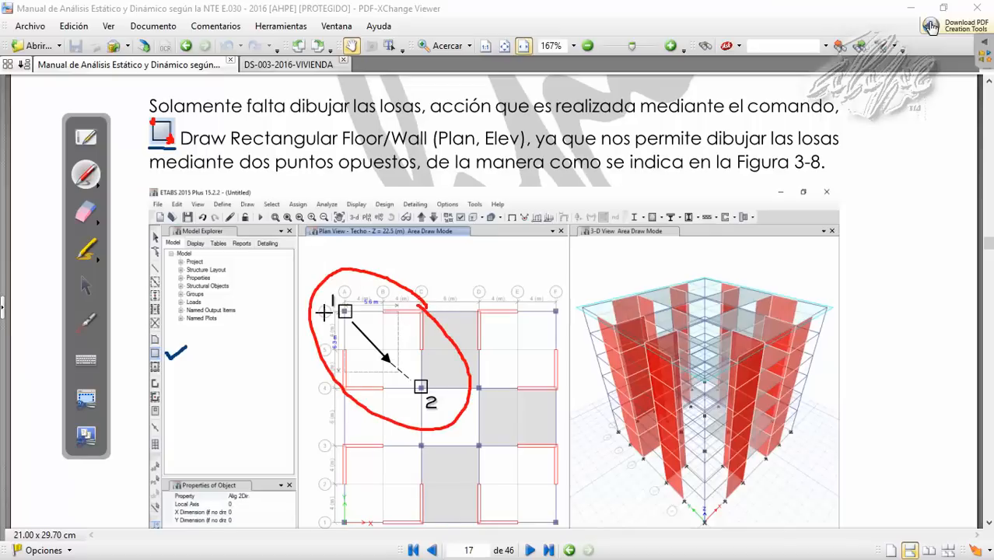
click(86, 211)
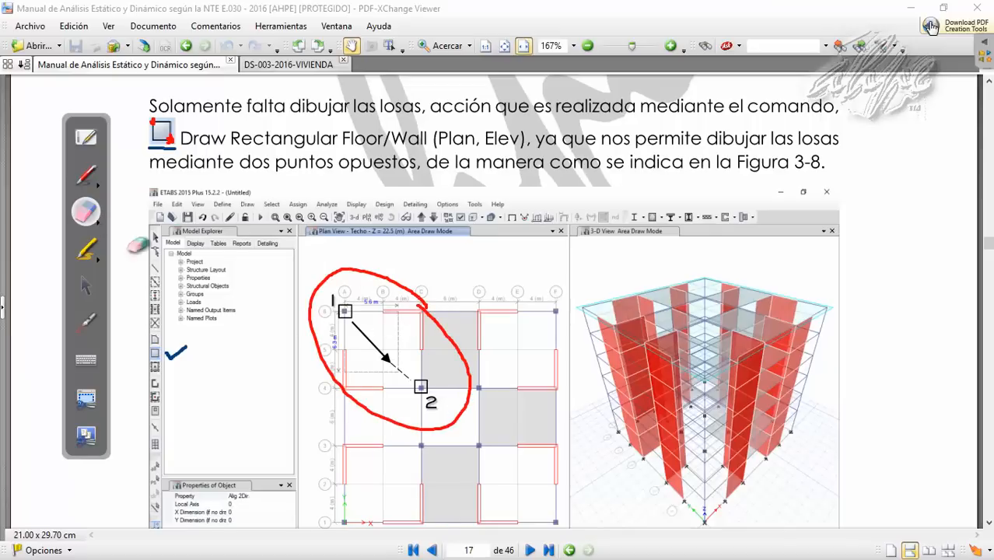
mouse_move(322, 284)
mouse_down()
mouse_move(335, 302)
mouse_move(235, 367)
mouse_move(22, 370)
mouse_up()
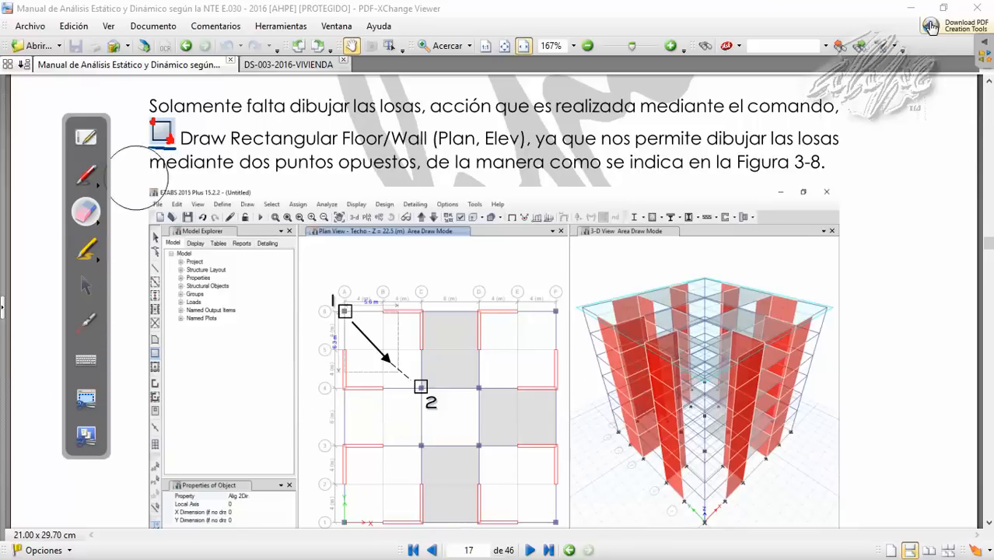
drag(140, 186, 164, 182)
click(86, 286)
Step: Trace the diagonal from point 1 to point 2 in Figura 3-8 with the red pen and erase the stroke
mouse_move(313, 412)
mouse_down()
mouse_move(313, 270)
mouse_move(341, 284)
mouse_up()
click(86, 175)
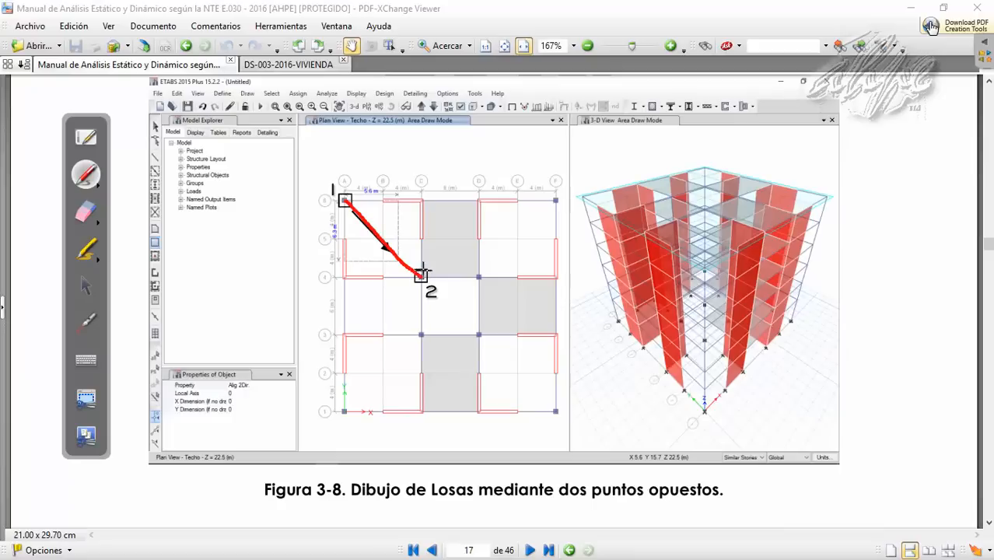
click(85, 211)
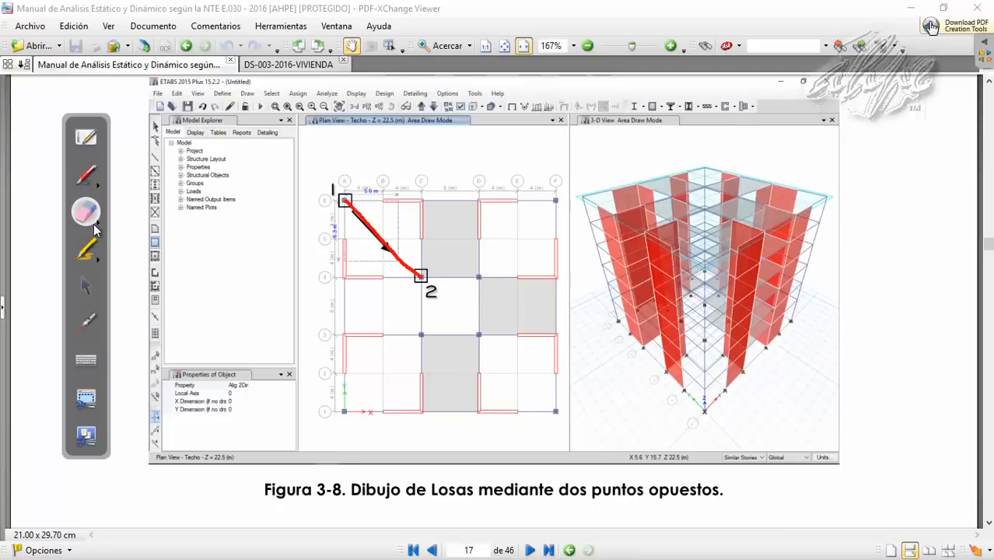
click(429, 281)
click(85, 285)
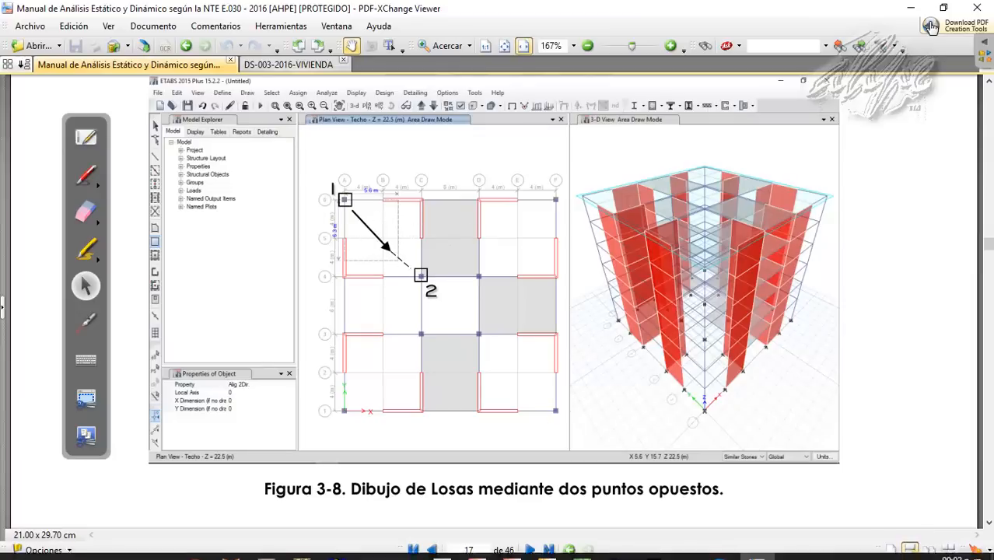
Step: Switch to ETABS and draw rectangular Alig. 2Dir. slabs in the four corner bays: A-C/4-6, D-F/4-6, D-F/1-3 and A-C/1-3
click(757, 549)
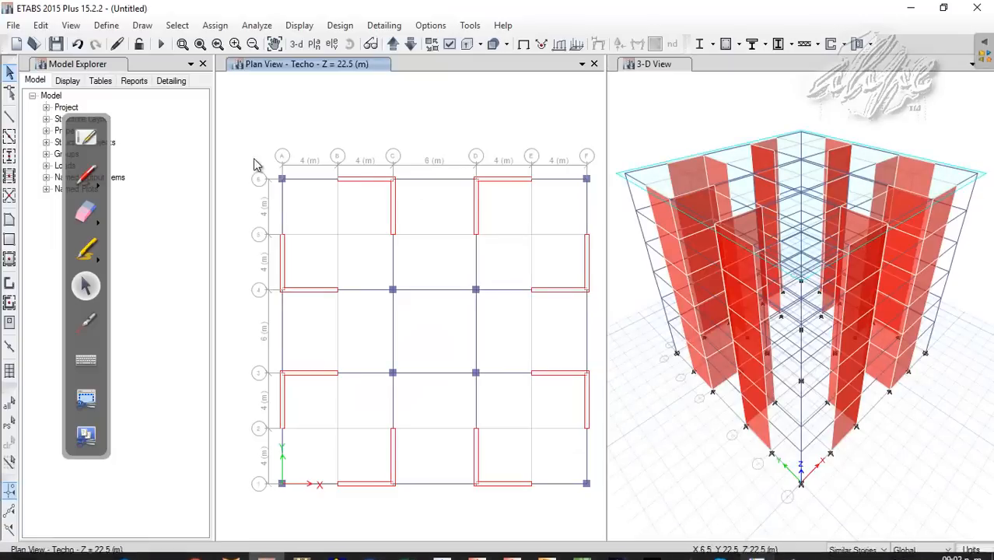
click(10, 241)
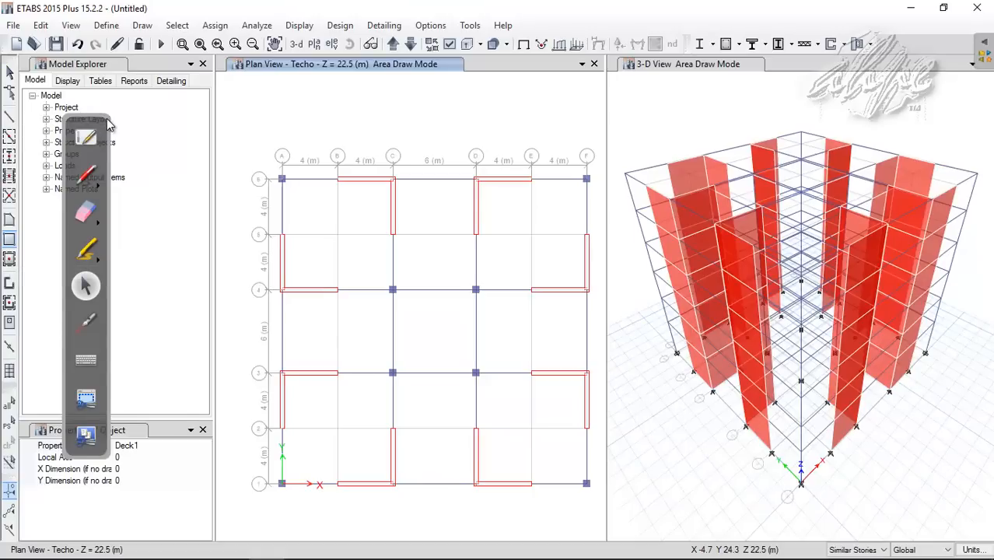
drag(108, 125, 74, 69)
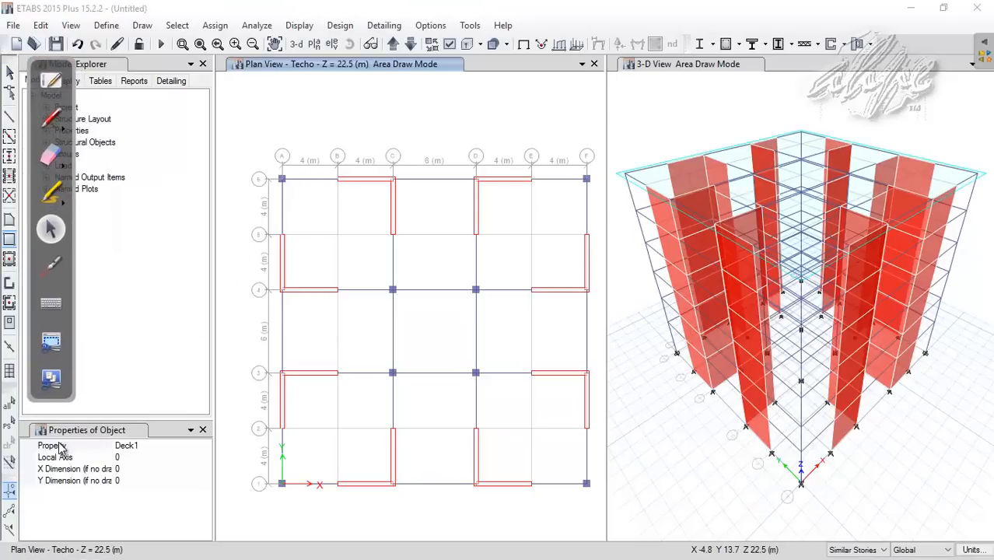
click(156, 446)
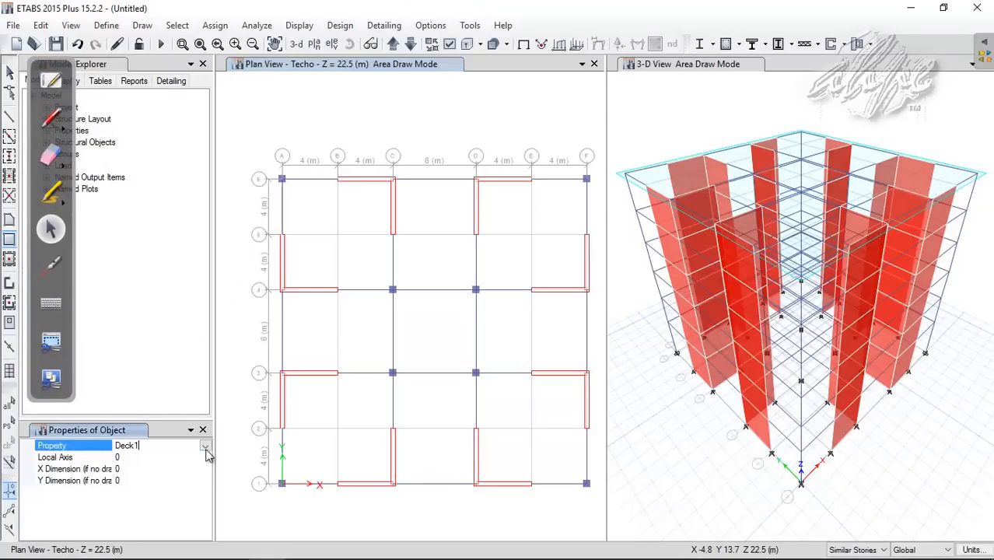
click(204, 446)
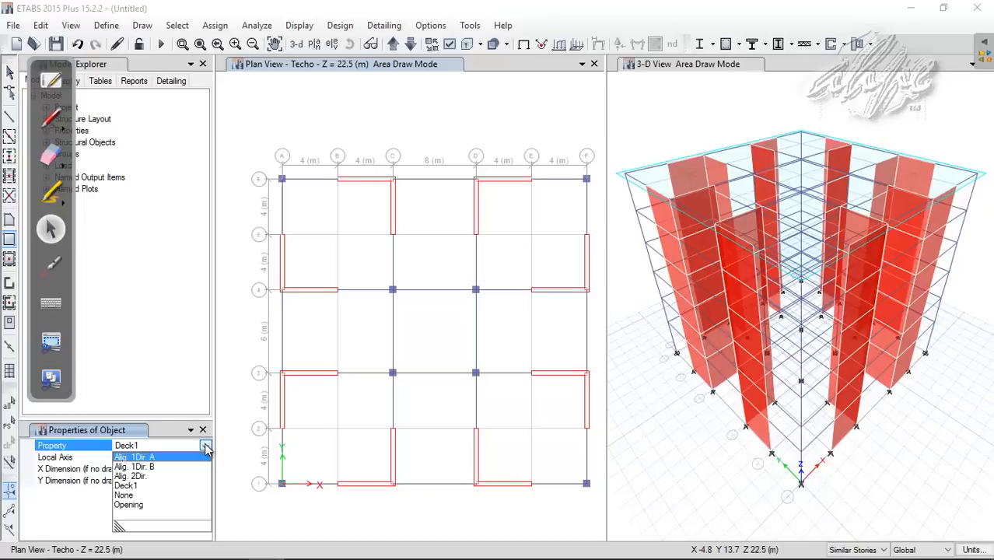
click(133, 477)
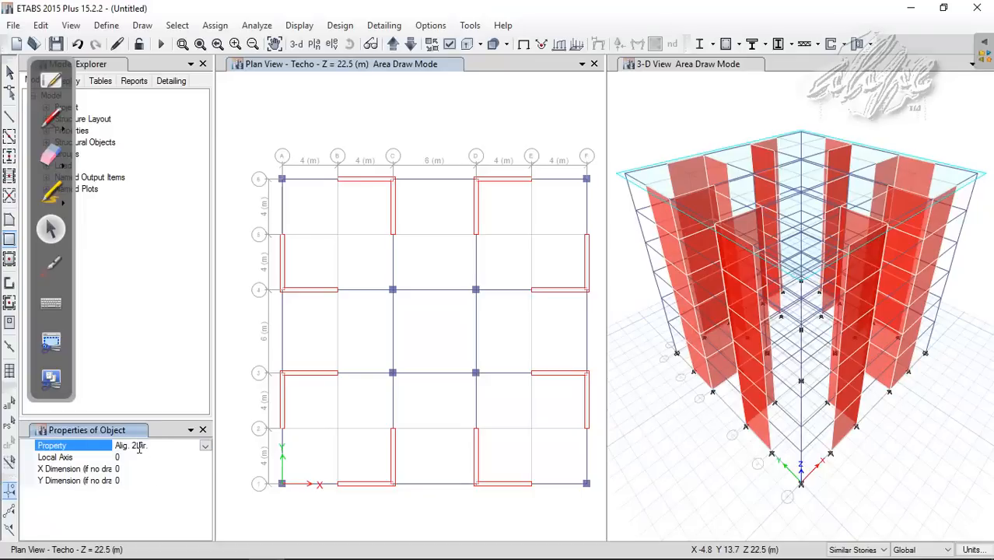
click(283, 179)
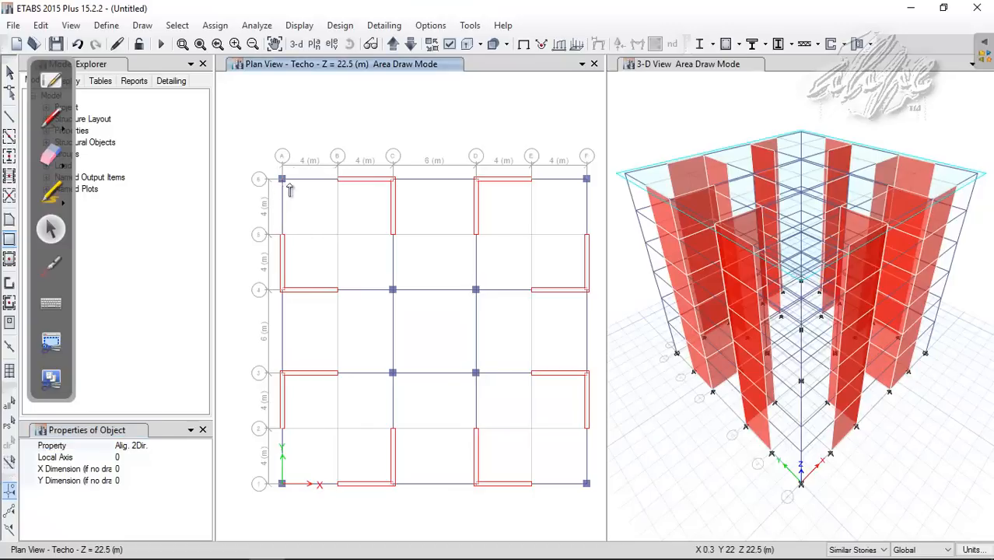
click(393, 290)
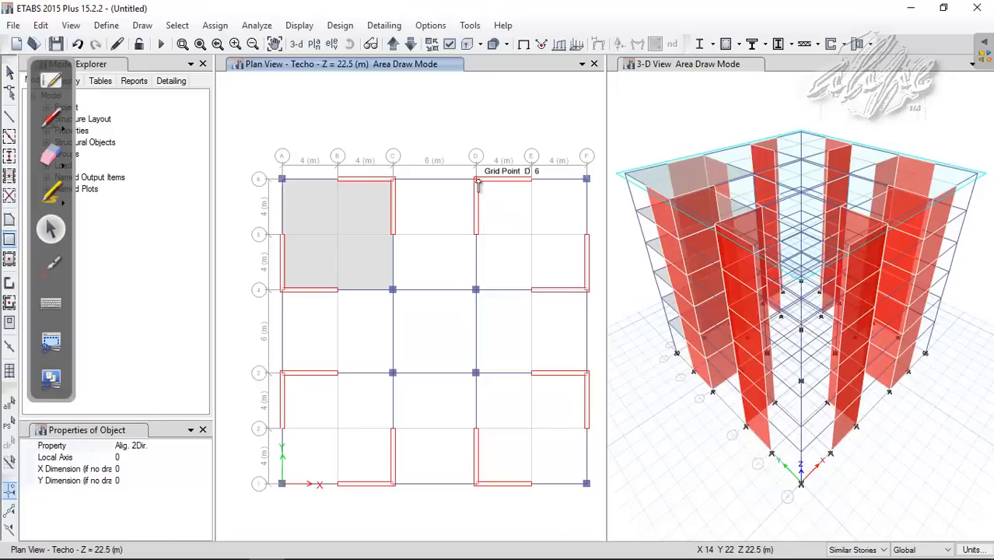
drag(478, 181, 587, 290)
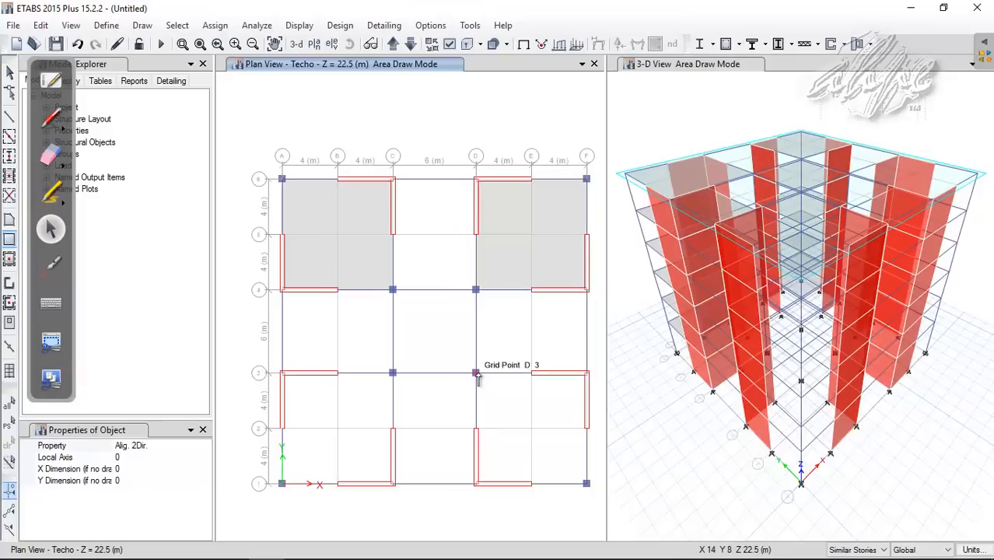
drag(477, 375, 588, 485)
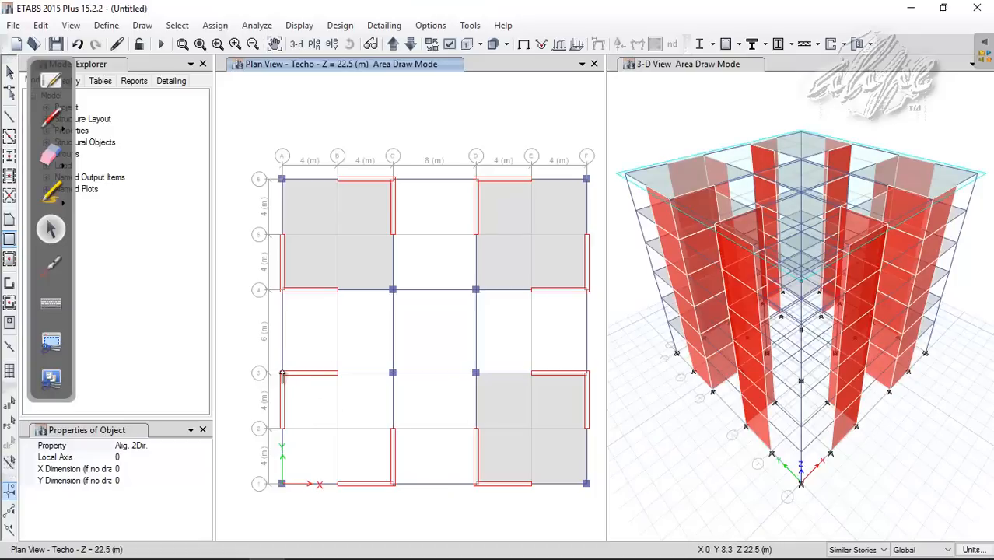
drag(283, 376, 394, 487)
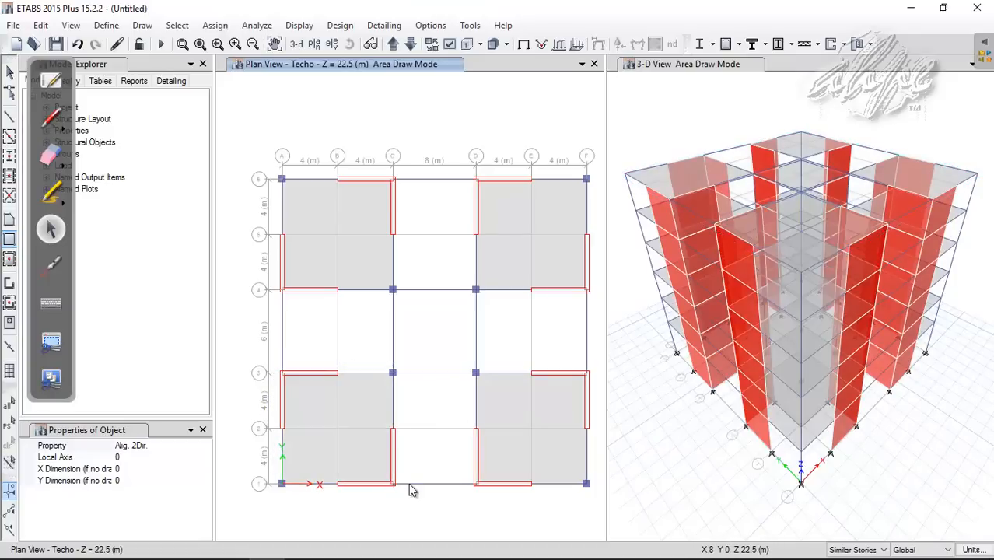
Step: Draw rectangular slabs with property Alig. 1Dir. A between axes C-D, in bays 4-6 and 1-3
drag(75, 69, 196, 84)
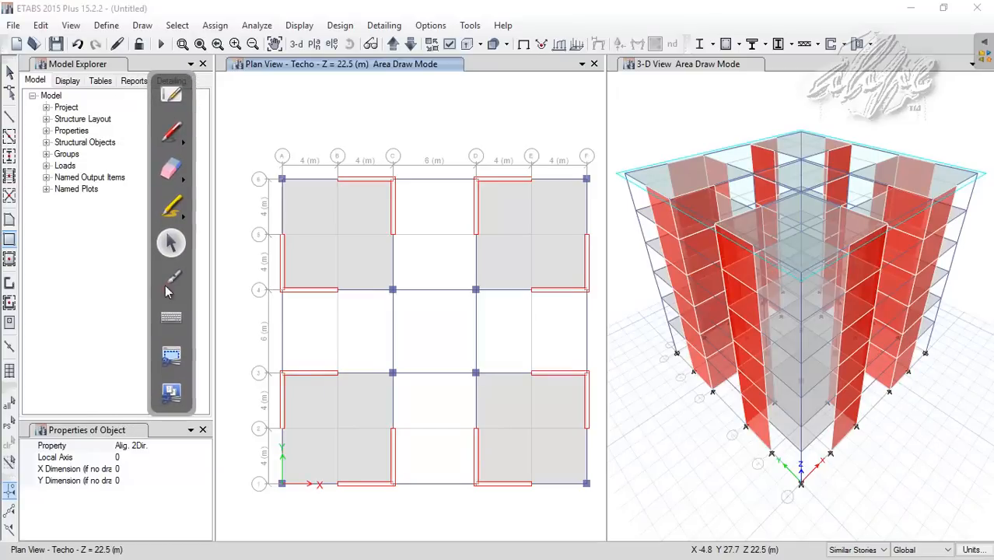
click(168, 444)
click(205, 445)
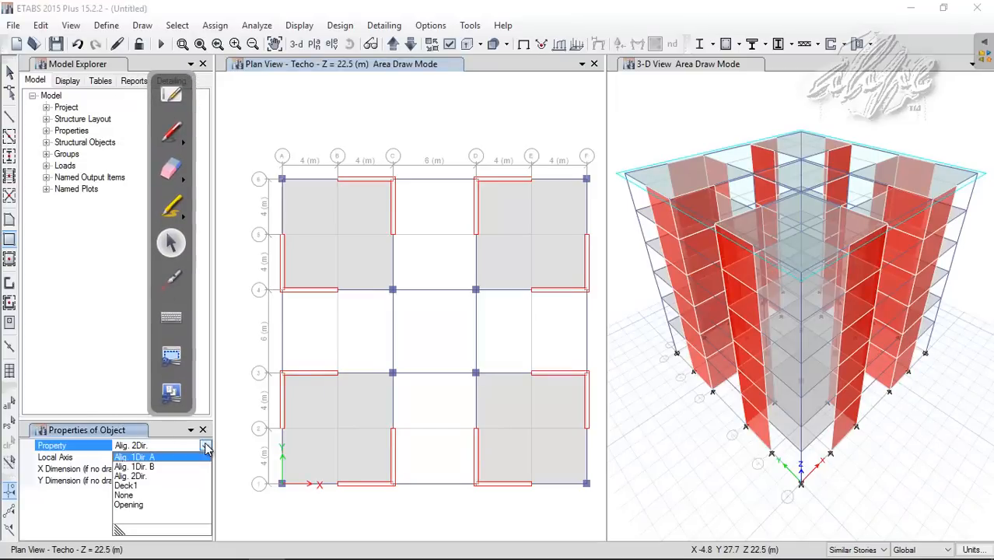
click(152, 460)
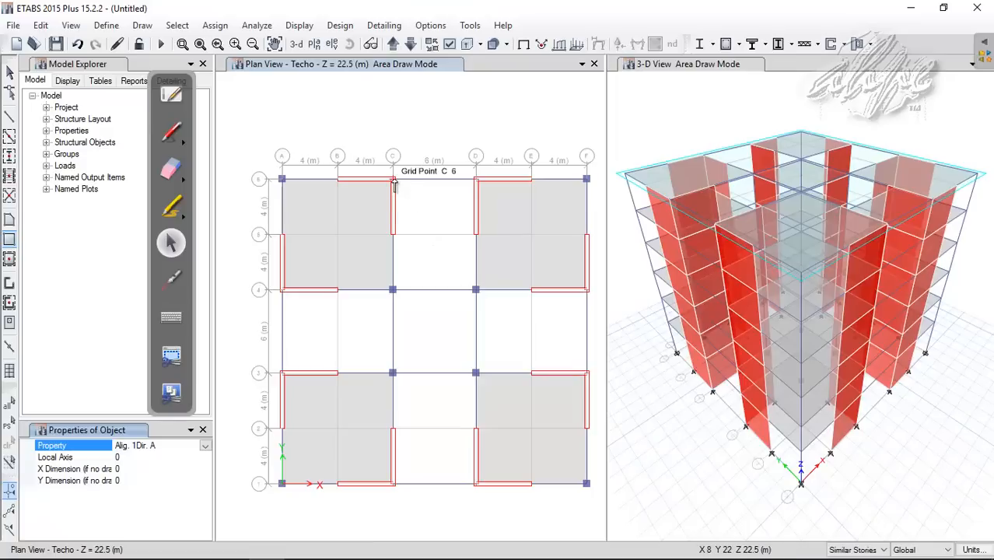
drag(394, 184, 474, 298)
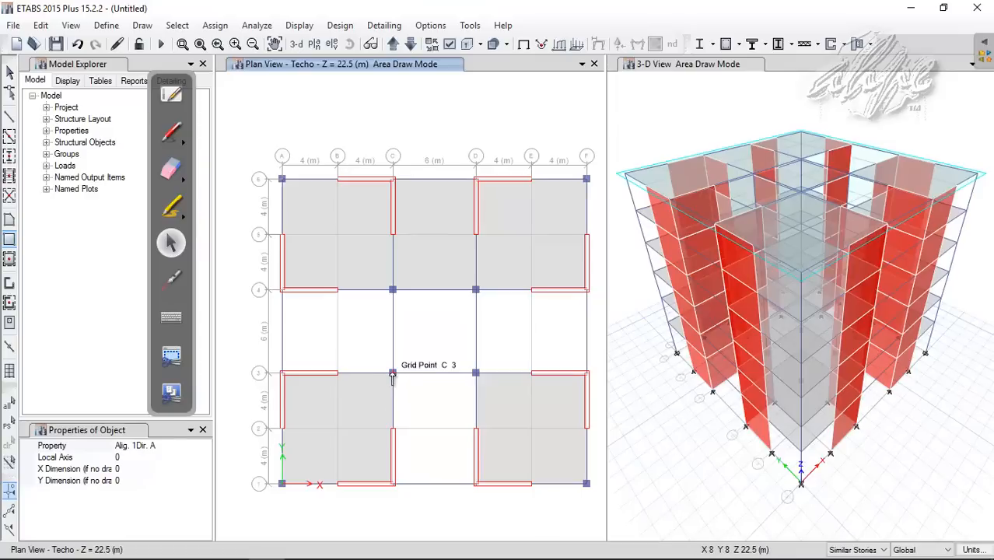
drag(393, 375, 472, 489)
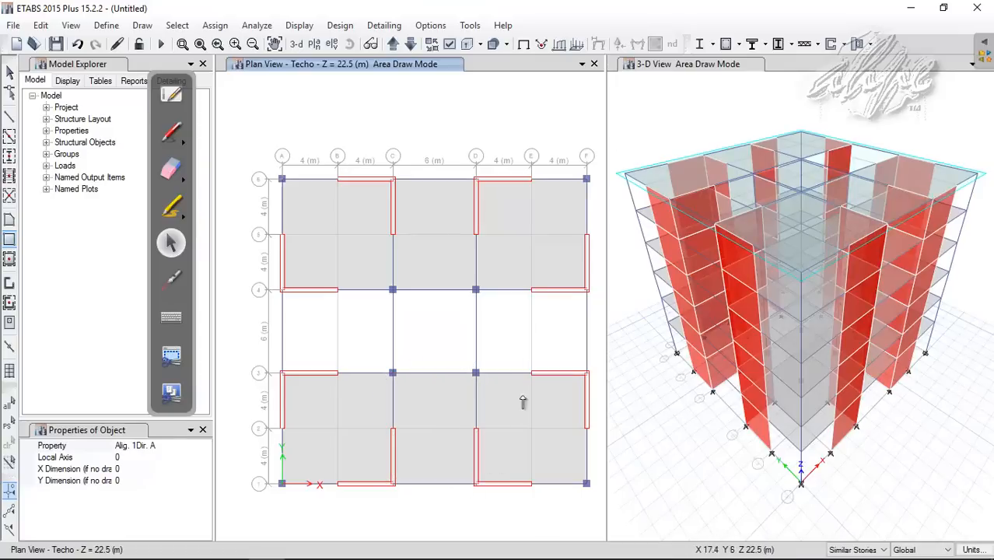
Step: Draw rectangular slabs with property Alig. 1Dir. B between axes 3-4, in bays A-C and D-F
click(204, 445)
click(205, 446)
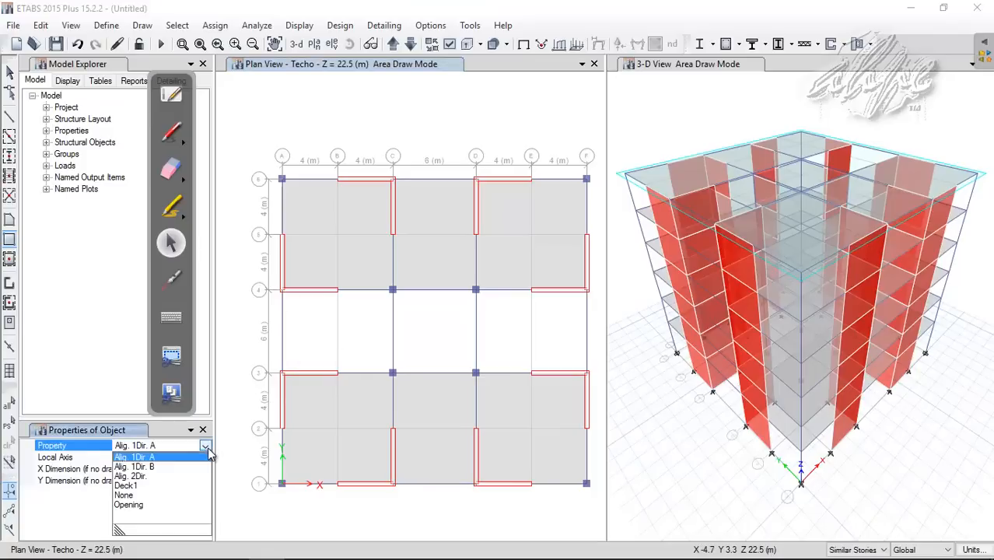
click(165, 467)
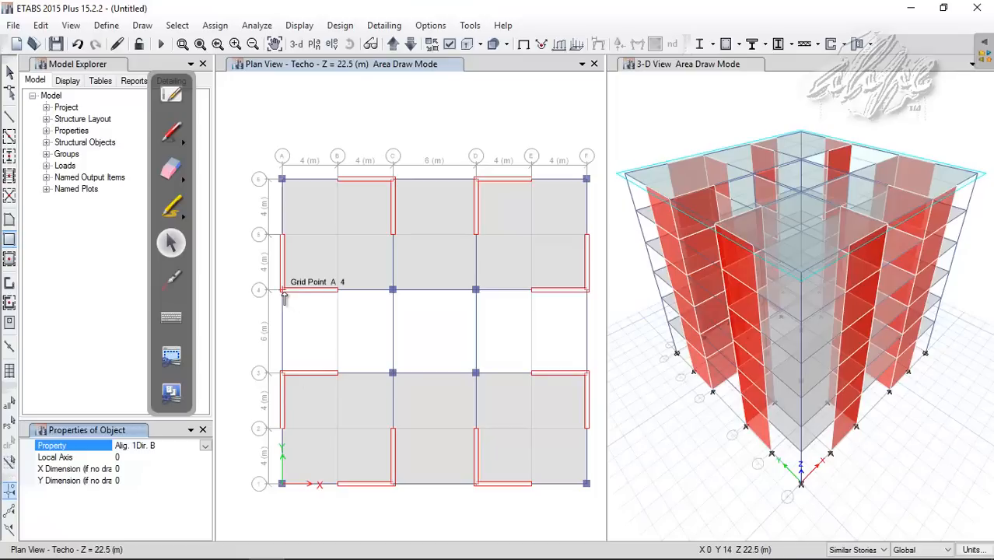
drag(283, 292, 392, 374)
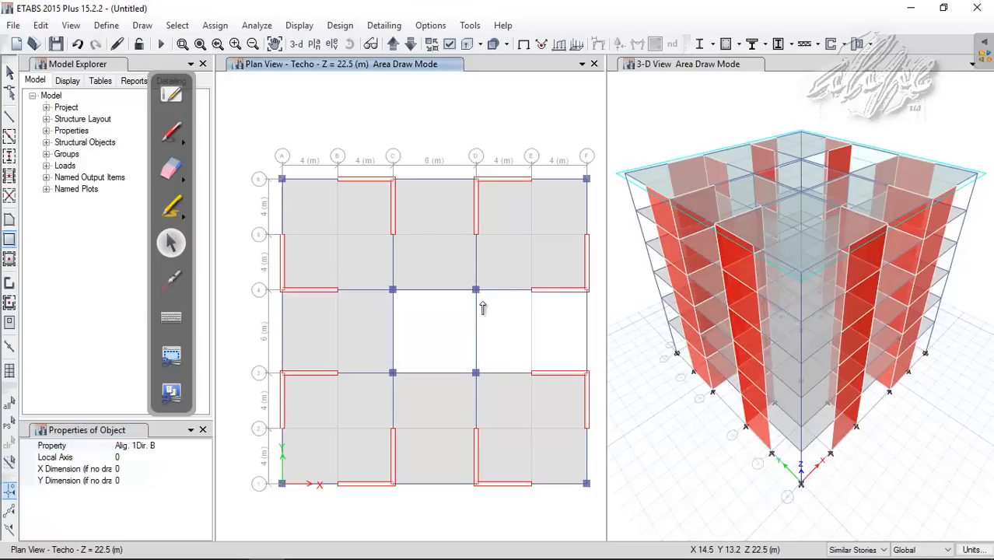
drag(476, 292, 585, 375)
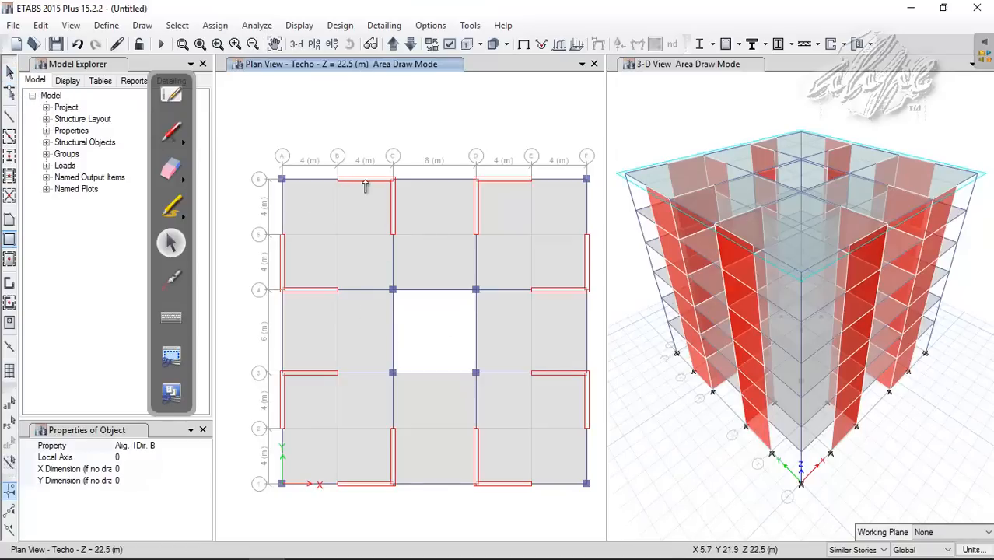
Step: Hatch the empty central bay C-D/3-4 with the red pen and erase the strokes
click(171, 133)
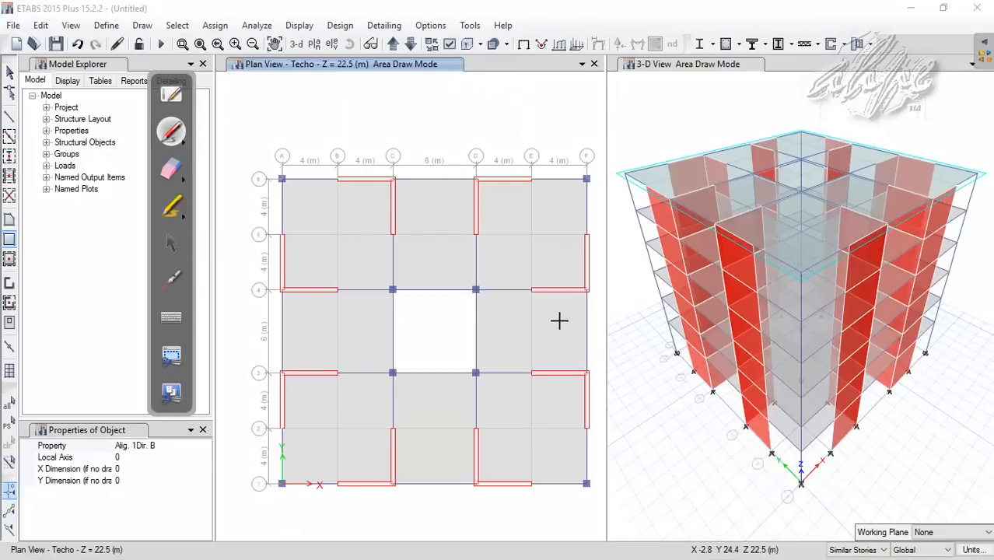
mouse_move(431, 293)
mouse_down()
mouse_move(402, 314)
mouse_move(394, 355)
mouse_up()
drag(462, 310, 397, 358)
drag(474, 331, 418, 360)
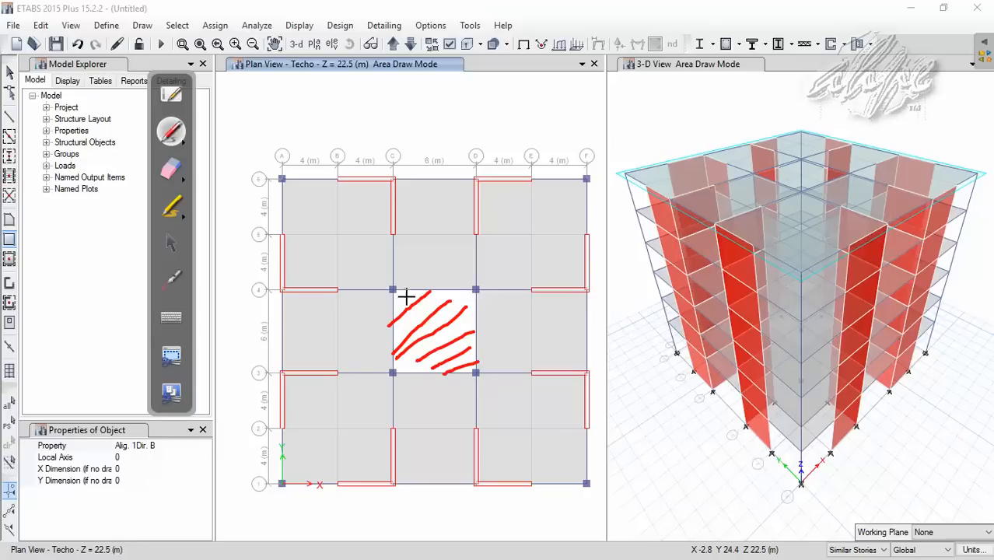
click(171, 169)
drag(400, 311, 493, 344)
click(172, 242)
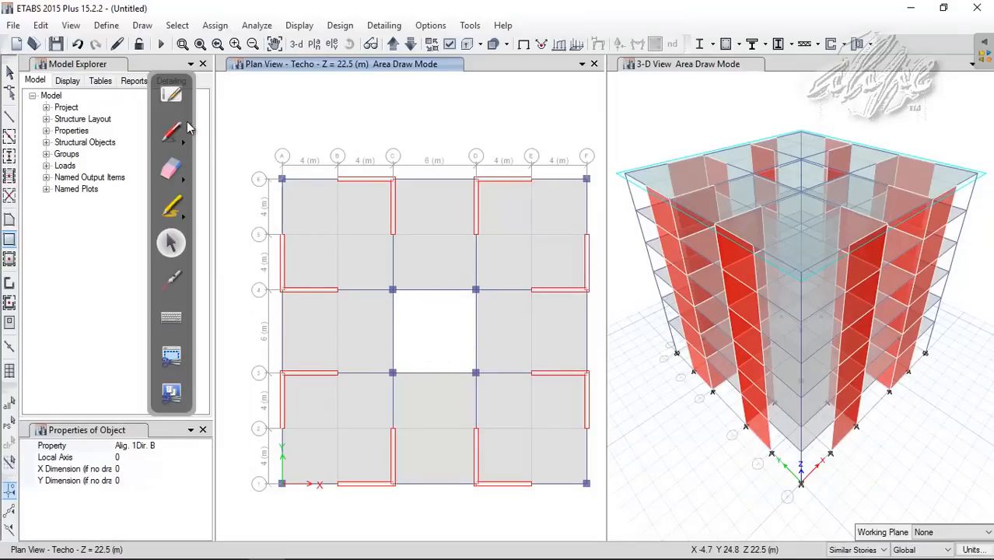
Step: Draw an Alig. 2Dir. slab in central bay C-D/3-4 of the Techo level with One Story active, and end slab drawing
click(186, 445)
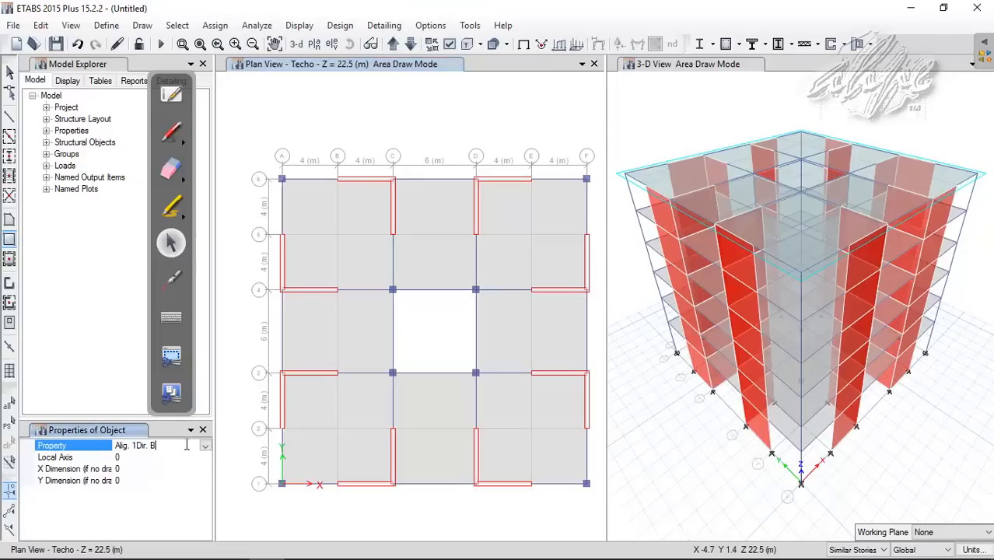
click(205, 447)
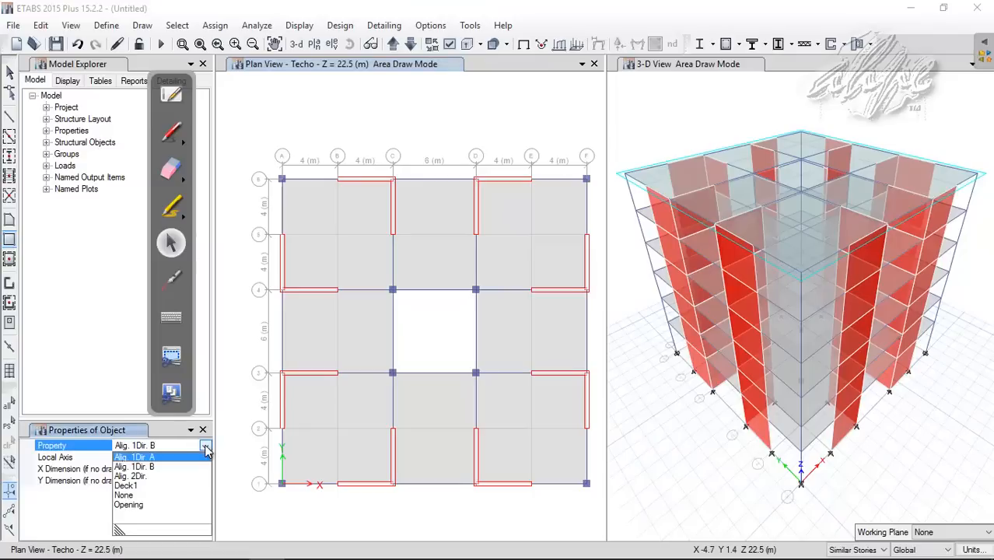
click(148, 477)
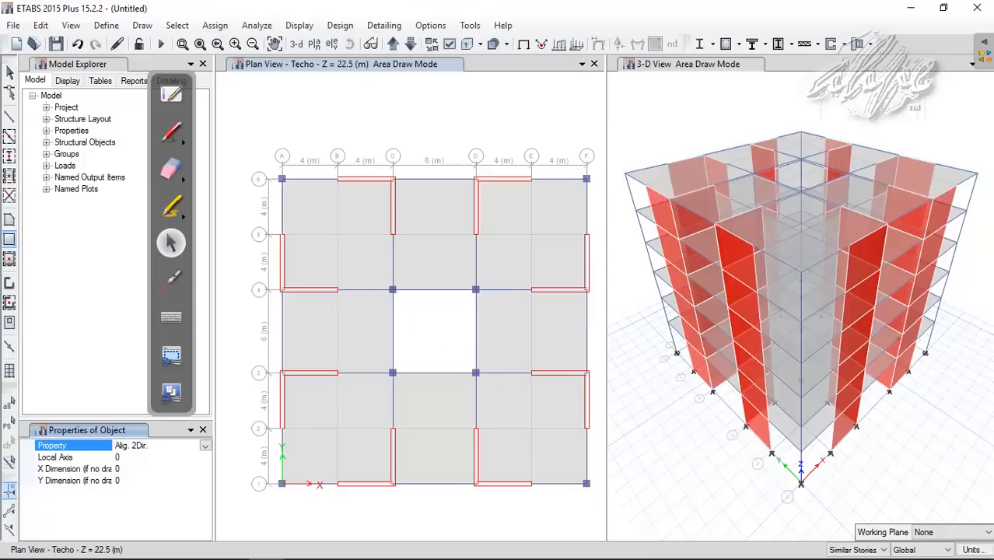
click(875, 550)
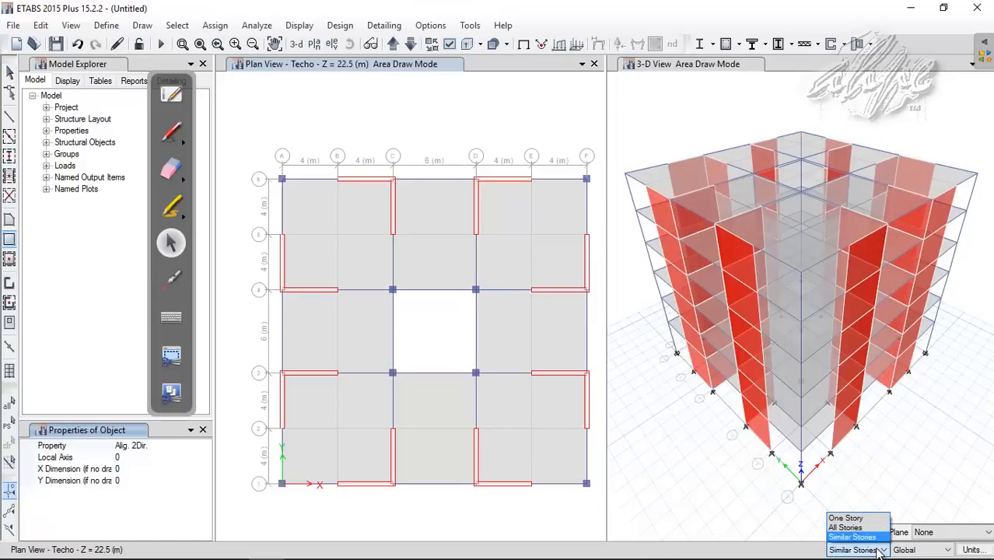
click(844, 518)
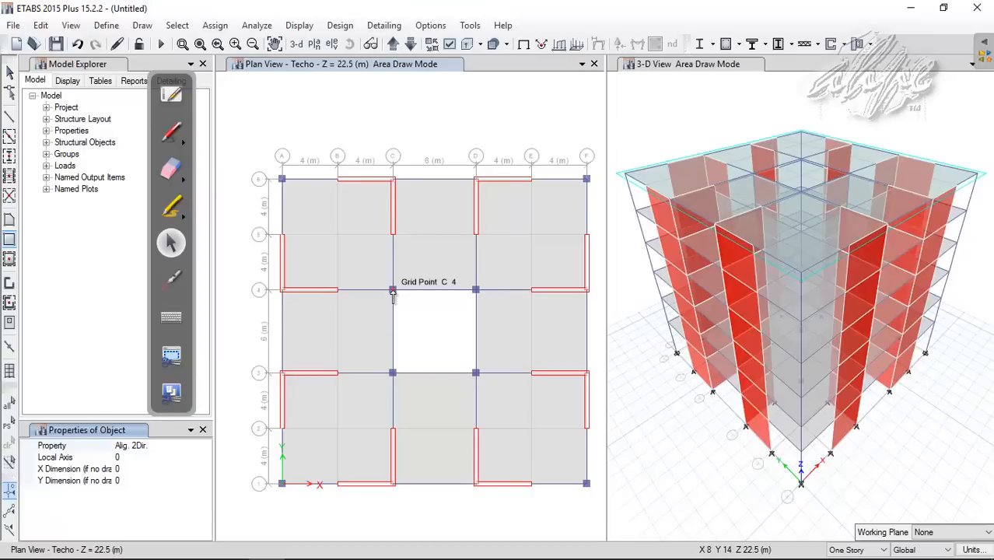
drag(393, 290, 477, 376)
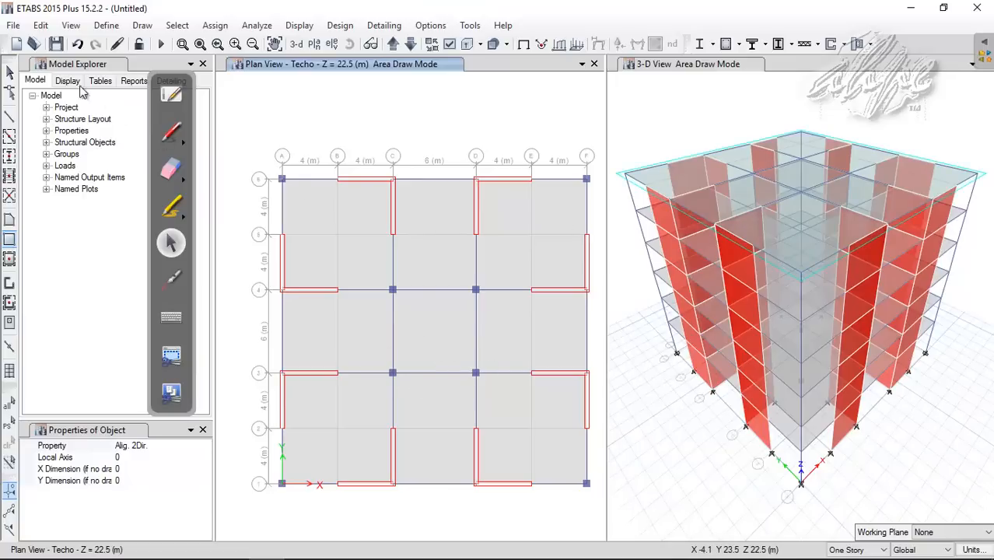
click(10, 72)
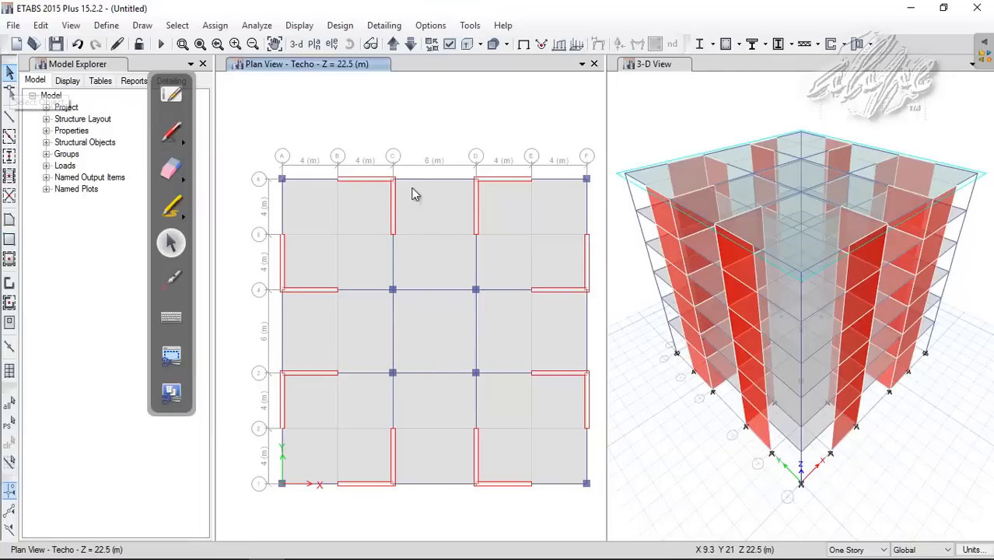
Step: Switch to the manual in PDF-XChange Viewer and read past Figura 3-9 to section 4 on defining load patterns
key(super)
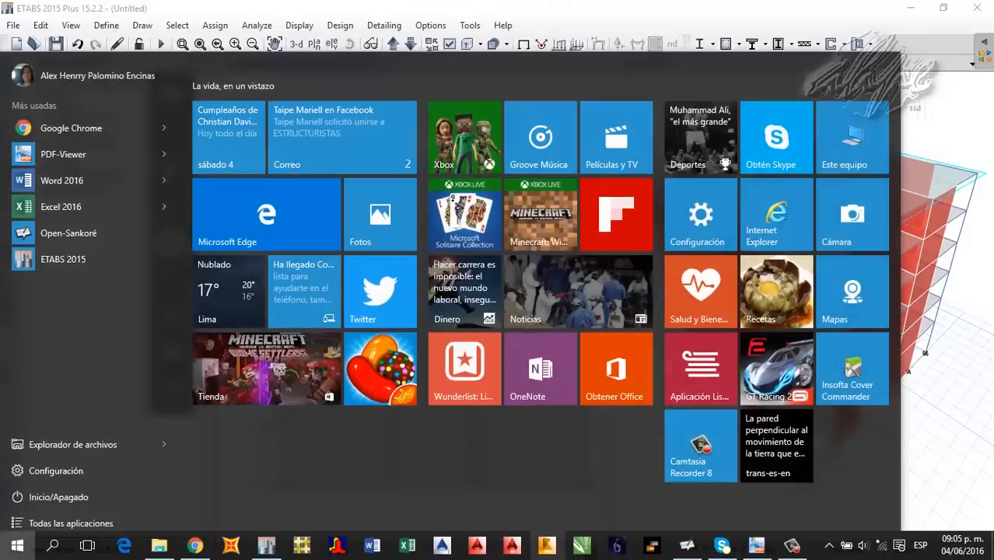
key(super)
click(768, 549)
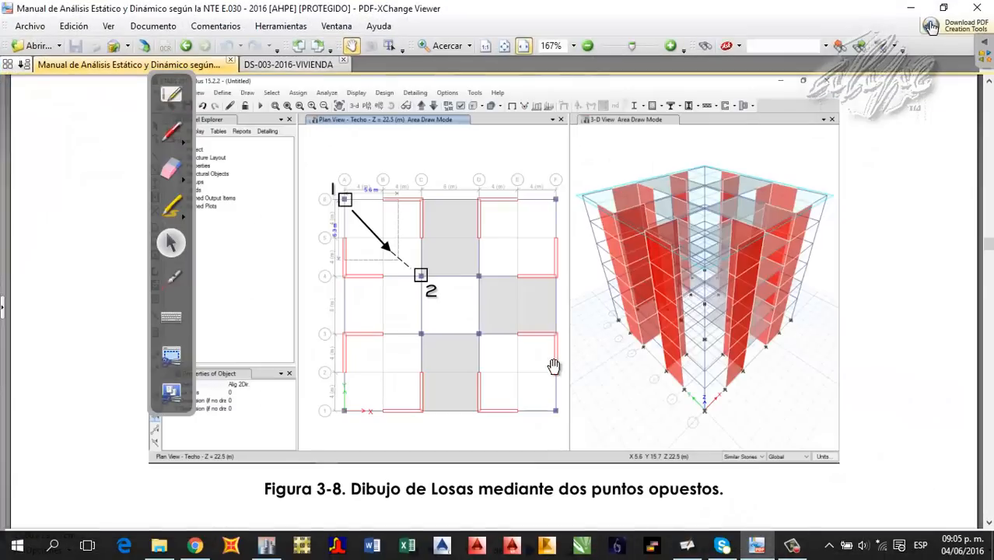
scroll(467, 300, down, 5)
scroll(478, 261, down, 6)
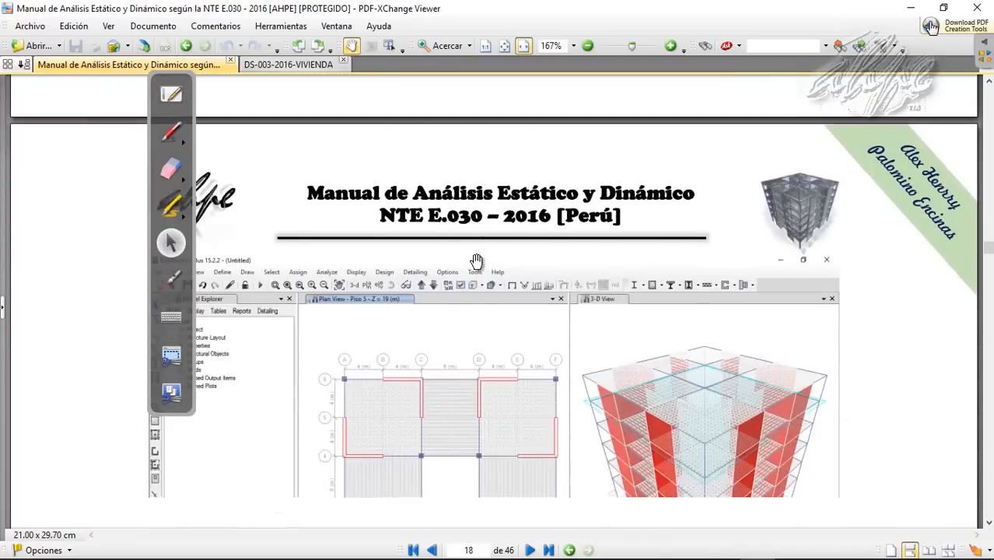
scroll(484, 253, down, 5)
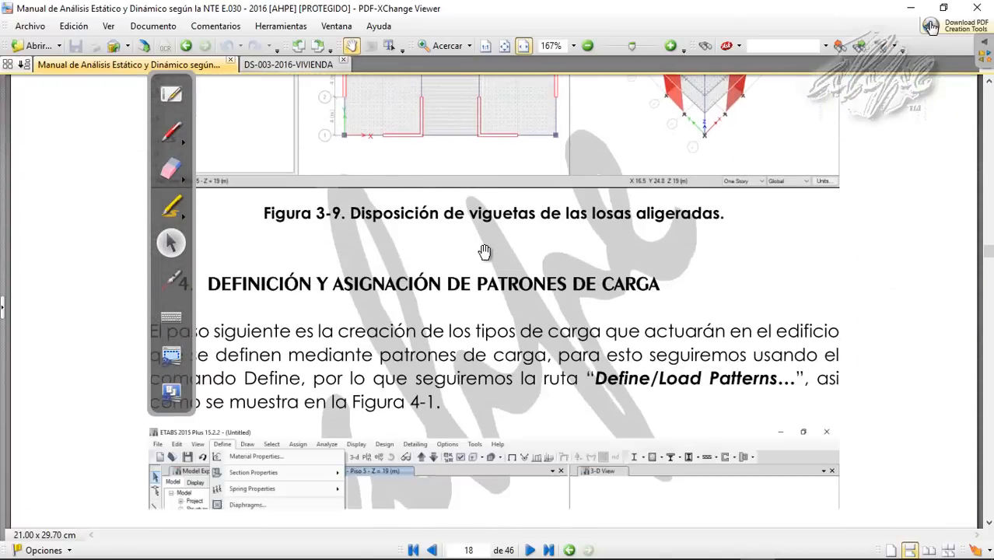
scroll(485, 247, down, 1)
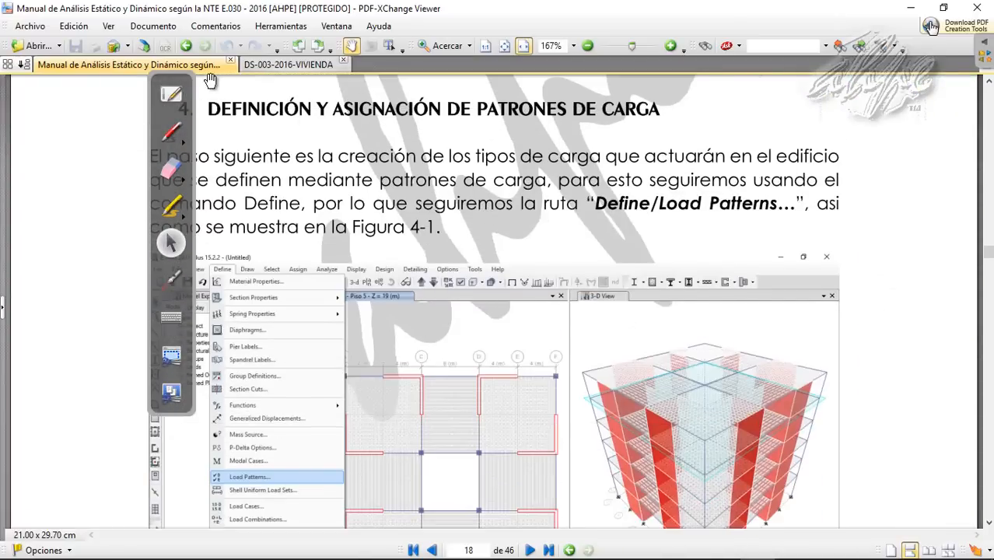
Step: Move the floating pen toolbar off the text and review the slab layout in Figura 3-8 and Figura 3-9 of the manual
mouse_move(195, 93)
mouse_down()
mouse_move(116, 114)
mouse_move(103, 130)
mouse_up()
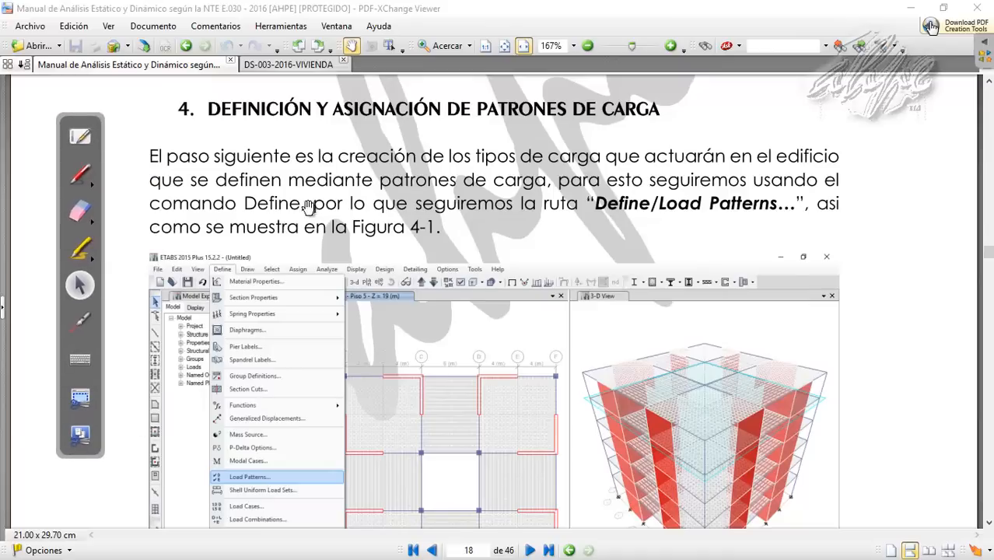
scroll(415, 399, up, 6)
scroll(415, 395, up, 15)
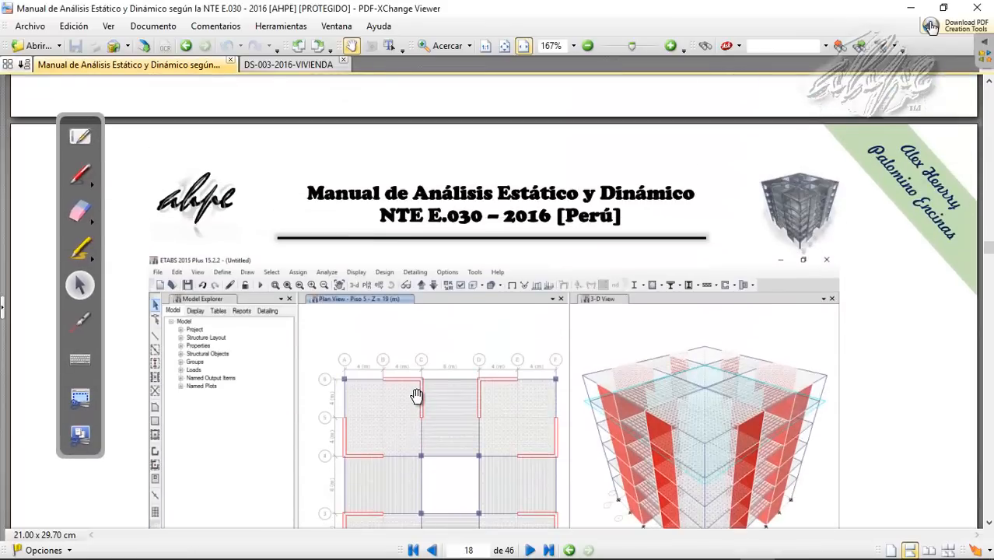
scroll(416, 395, up, 6)
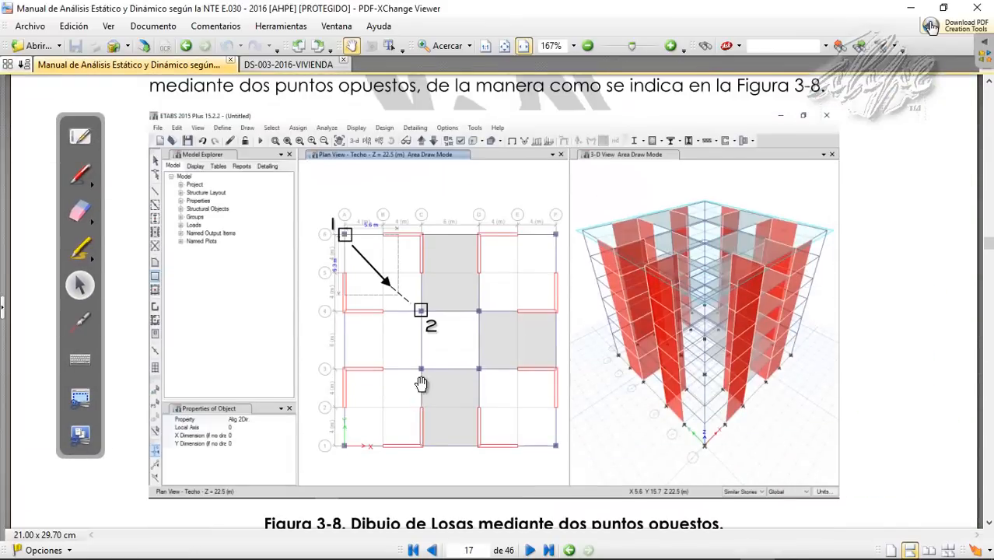
scroll(455, 378, down, 13)
scroll(428, 357, down, 10)
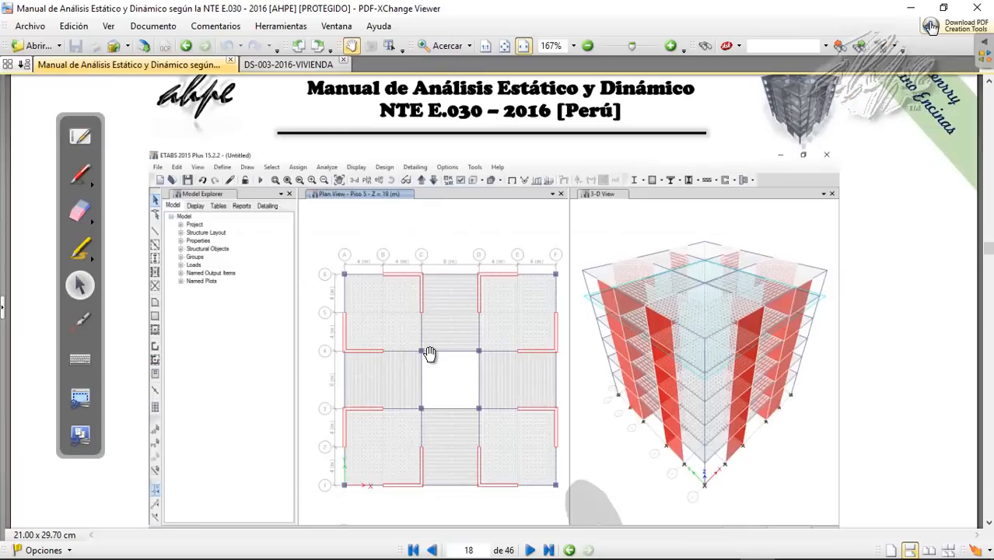
scroll(506, 395, down, 8)
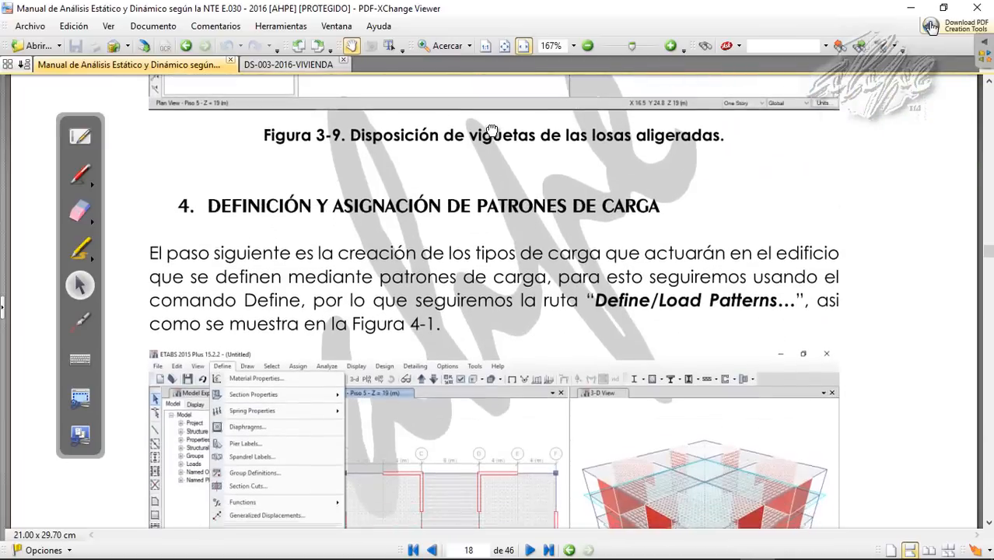
scroll(504, 270, down, 1)
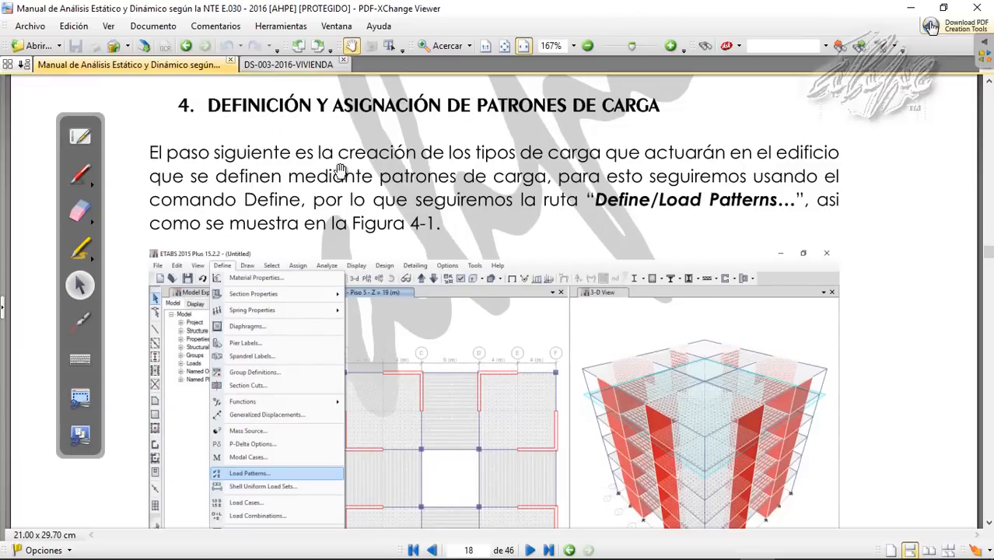
Step: Skim section 4 of the manual for the load pattern names, types and Tabla 4-1 values, and return to the section's opening
scroll(374, 260, down, 15)
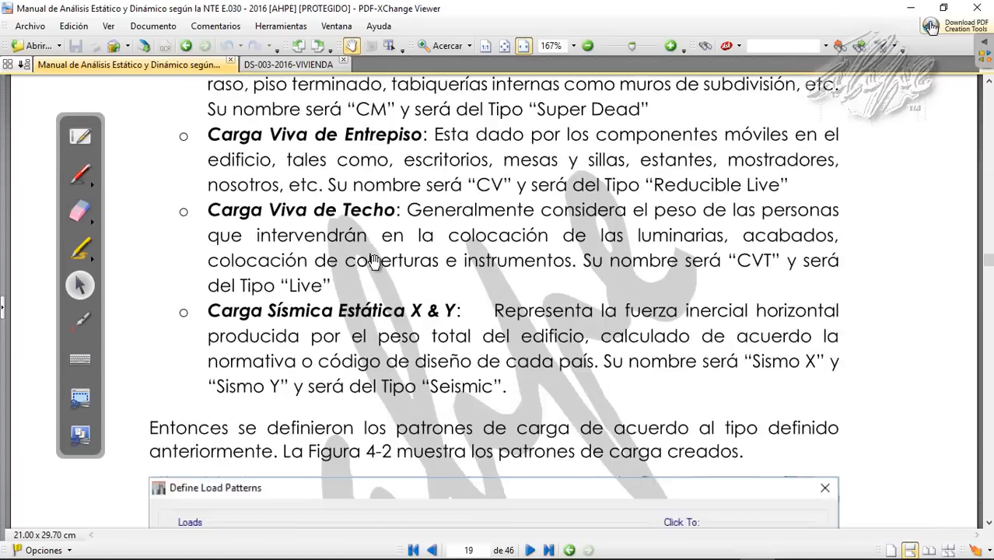
scroll(374, 261, down, 20)
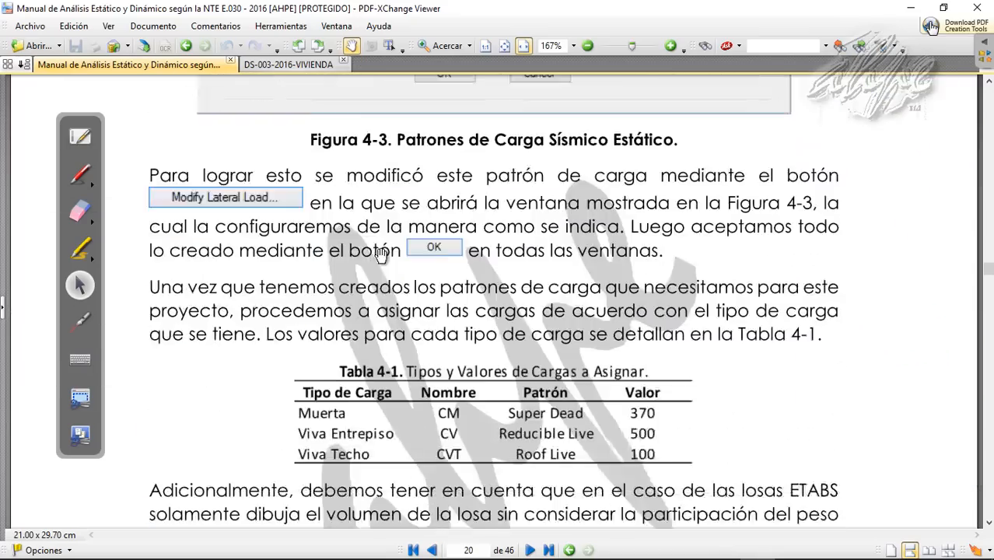
scroll(397, 274, up, 20)
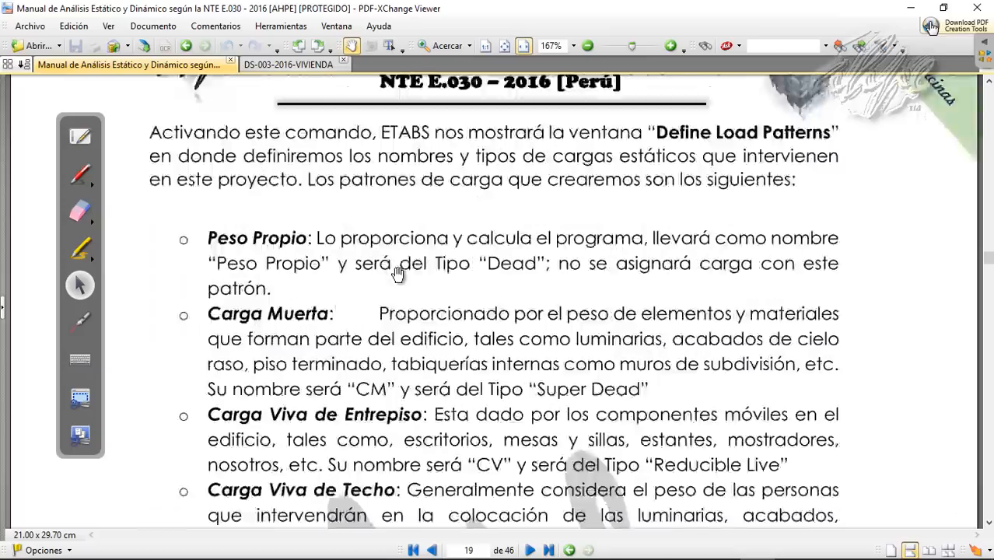
scroll(397, 274, up, 20)
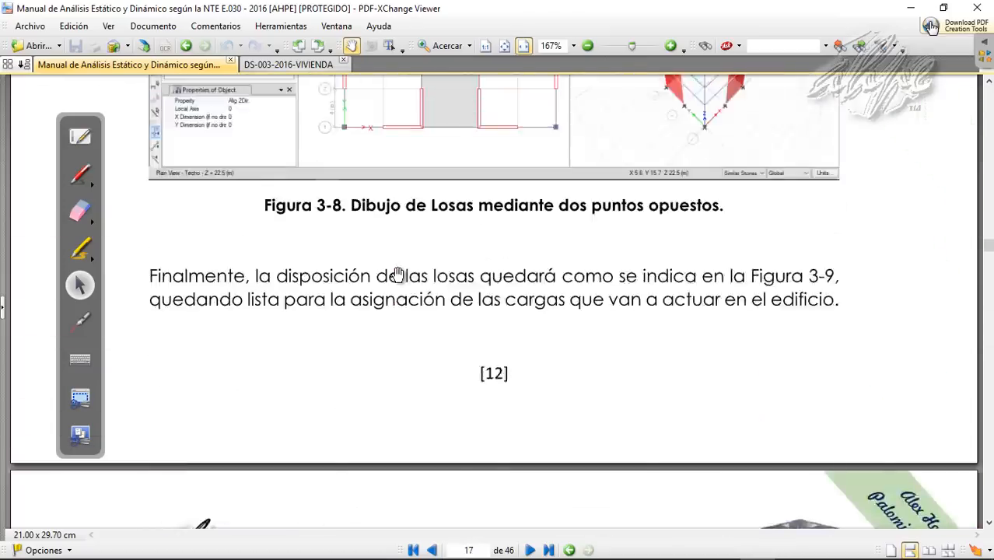
scroll(397, 270, down, 4)
scroll(396, 270, down, 10)
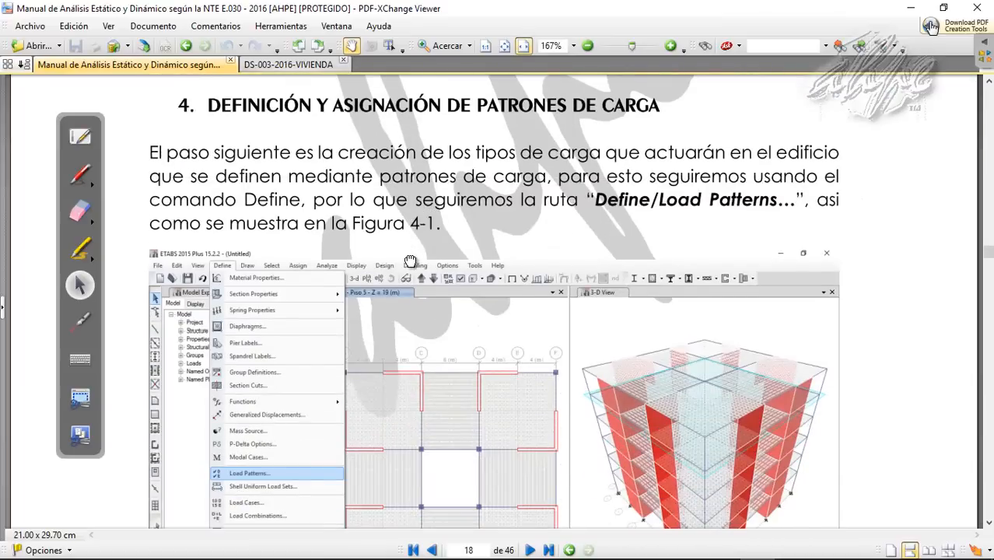